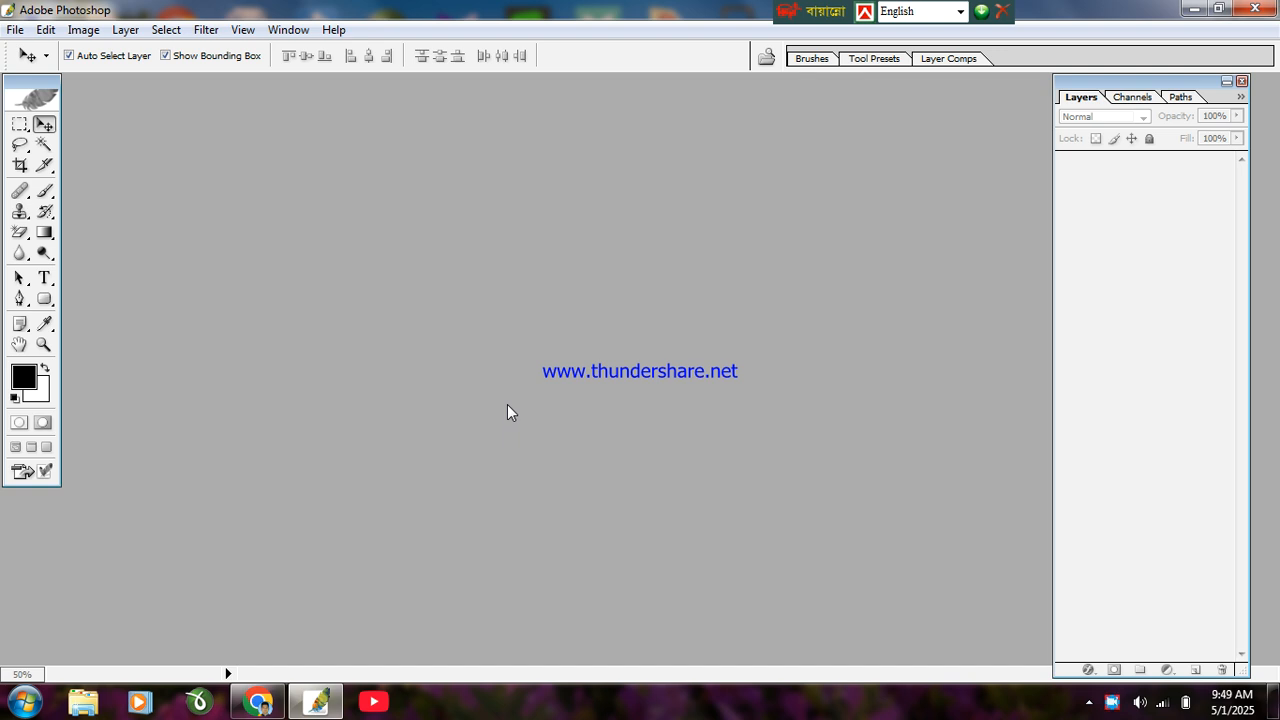
Step: Create a new blank document 3 inches wide by 2 inches tall at 300 ppi
key(ctrl+n)
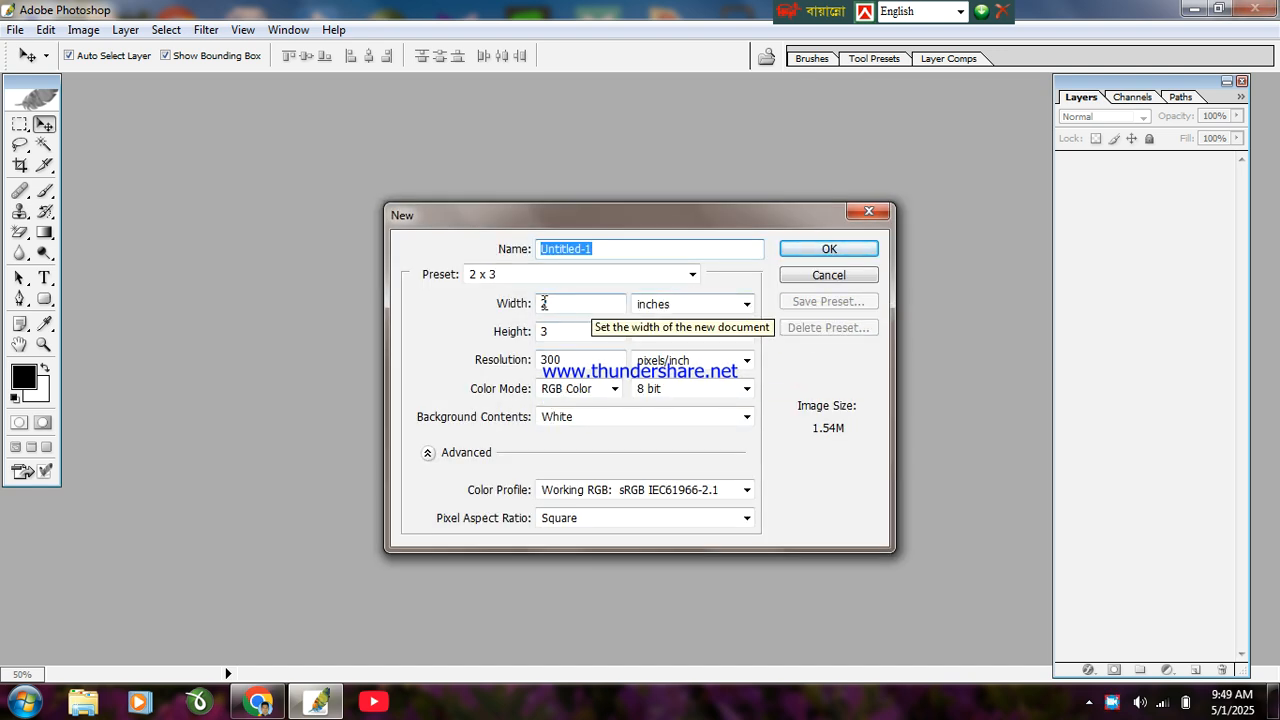
double_click(550, 304)
text(3)
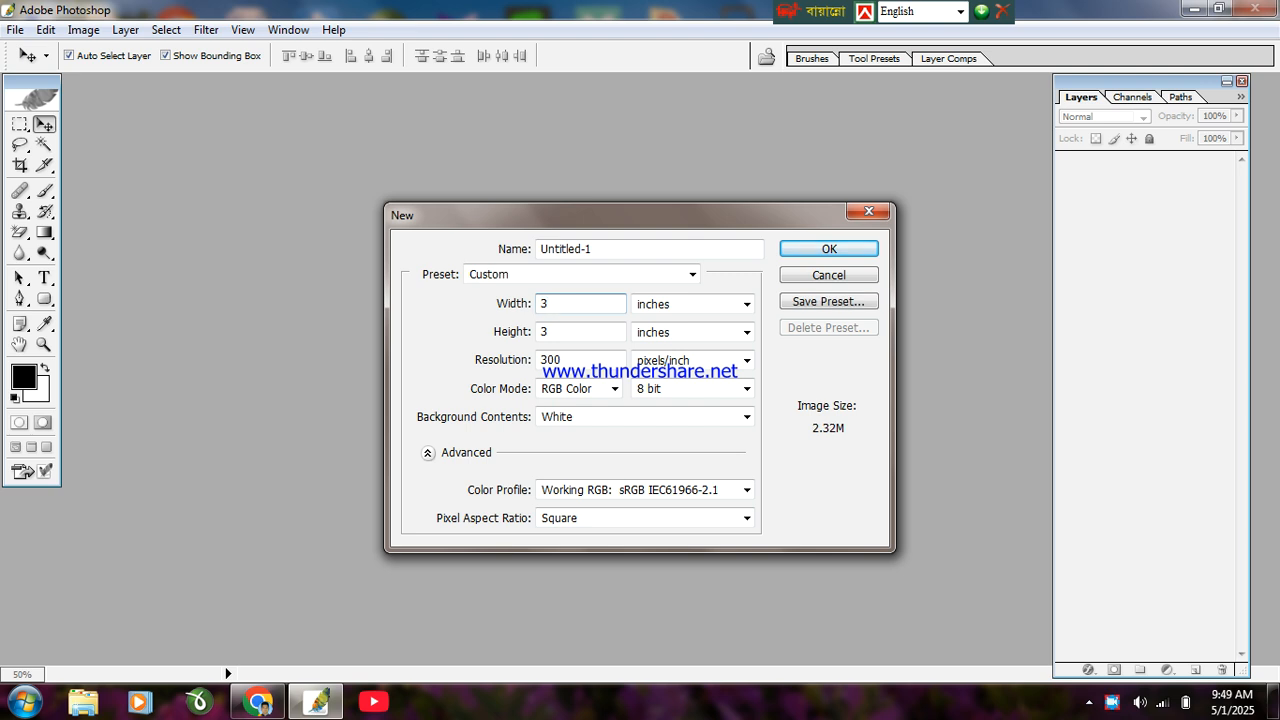
double_click(593, 334)
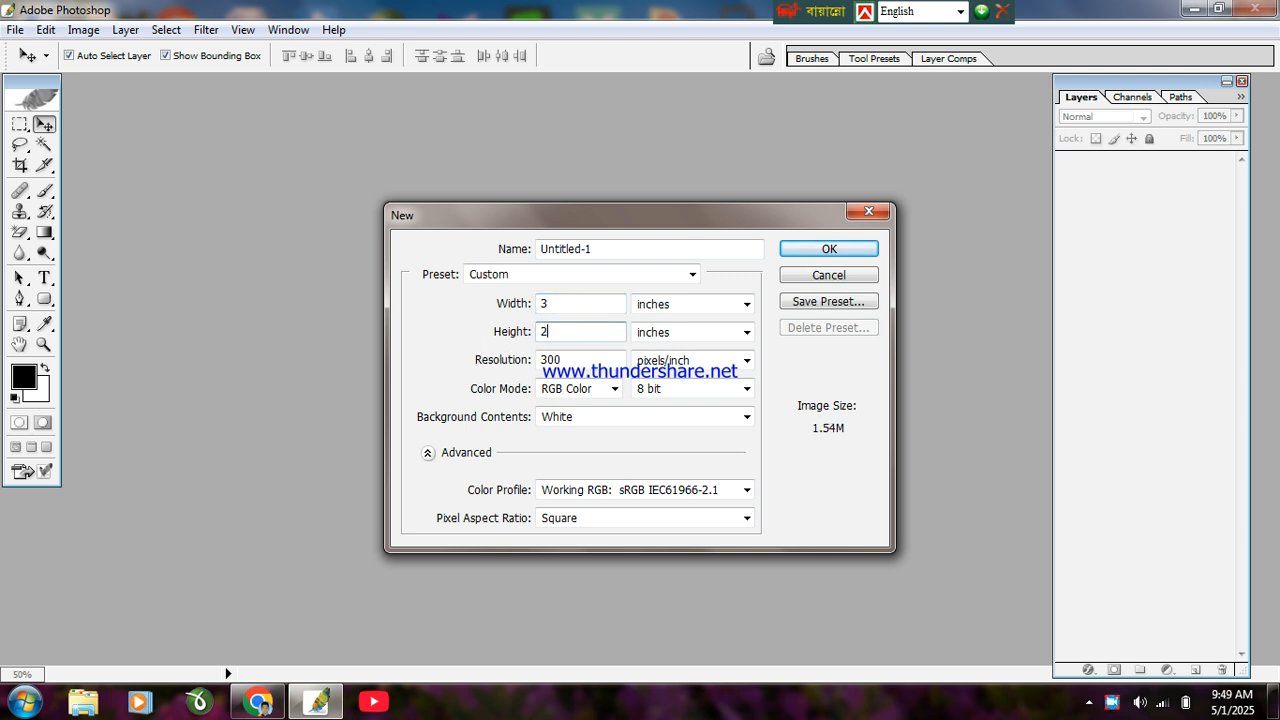
text(2)
click(815, 248)
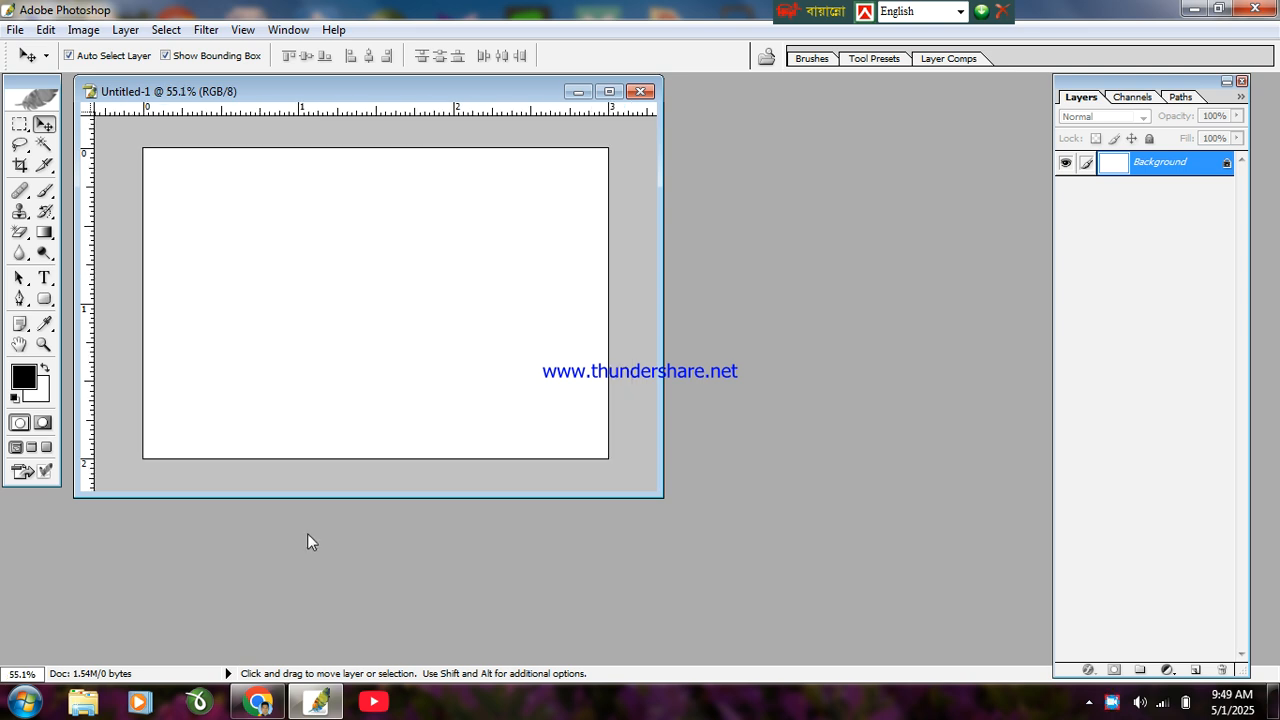
click(258, 701)
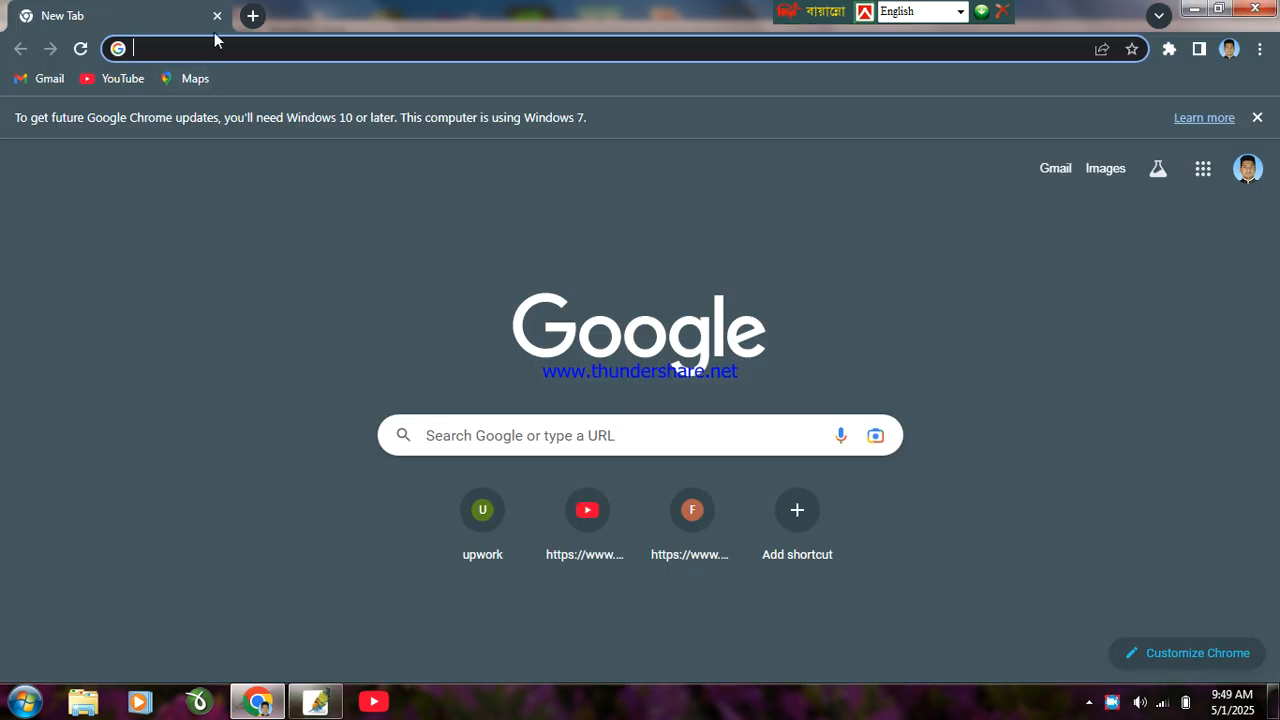
Step: Search Google Images for 'gradient background' and copy the blue-to-orange watercolor image
click(210, 40)
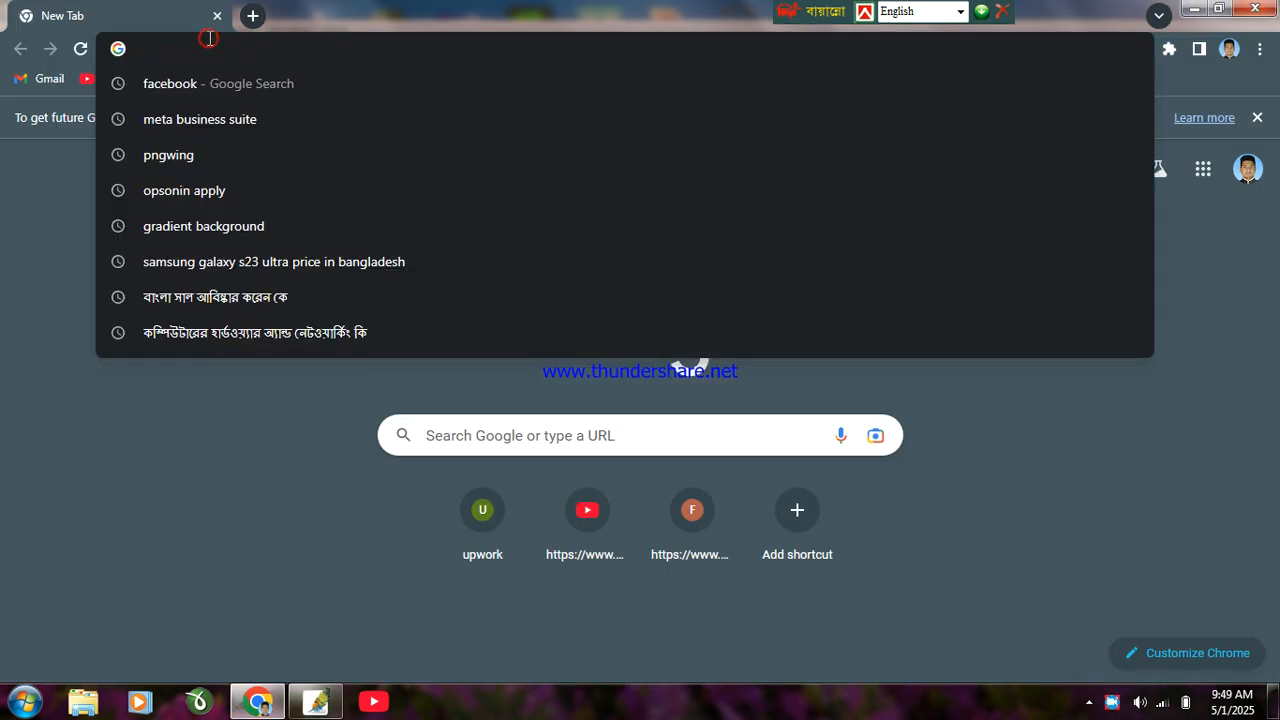
click(214, 238)
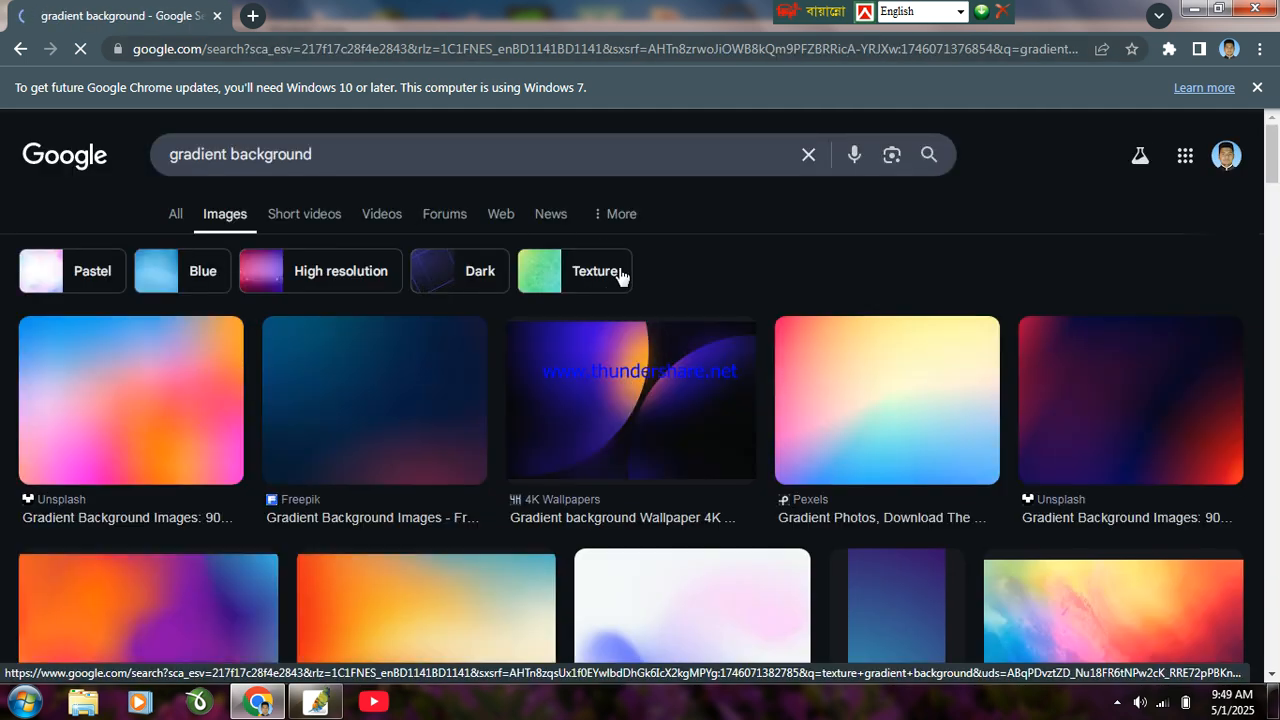
scroll(1083, 385, down, 1)
scroll(1083, 385, down, 5)
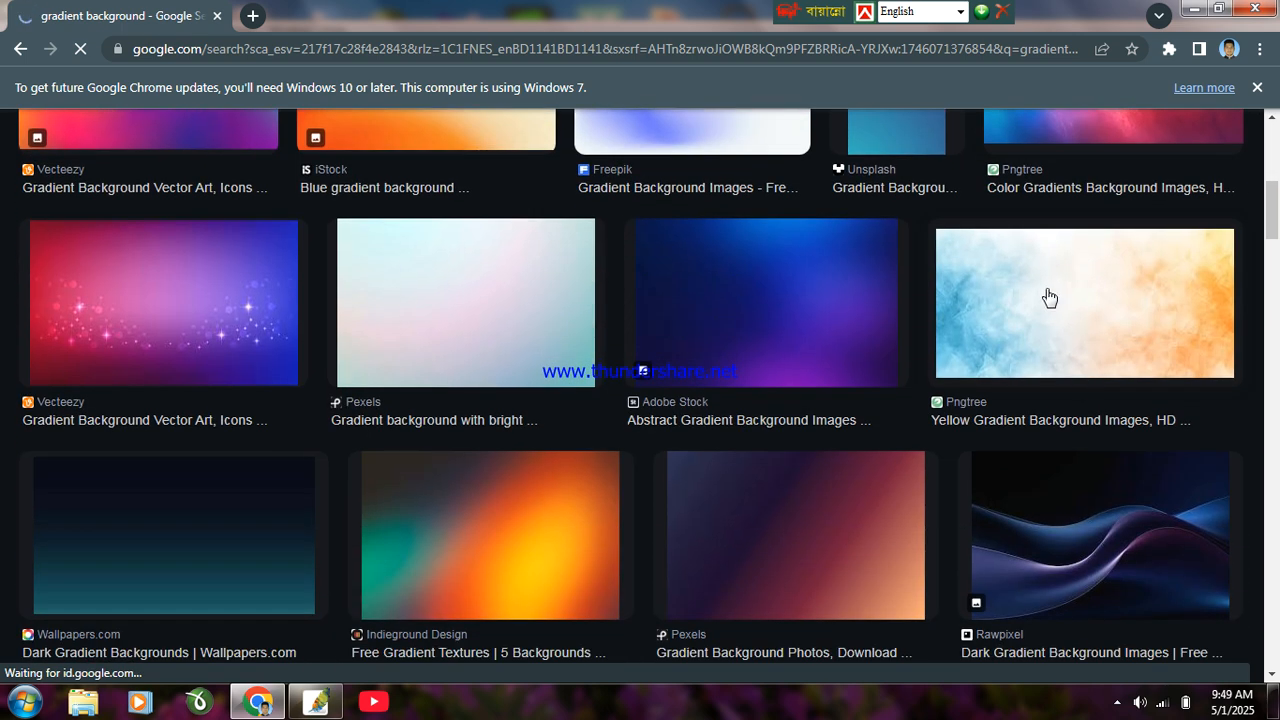
right_click(1047, 293)
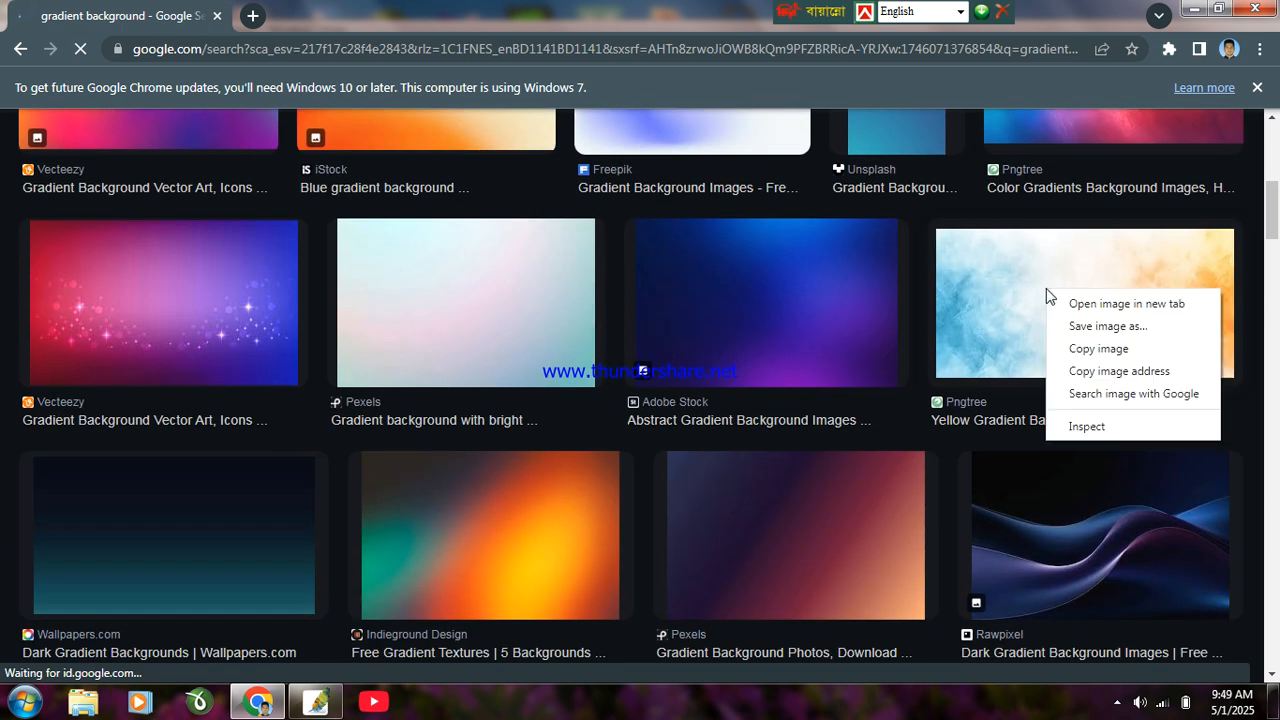
click(1093, 349)
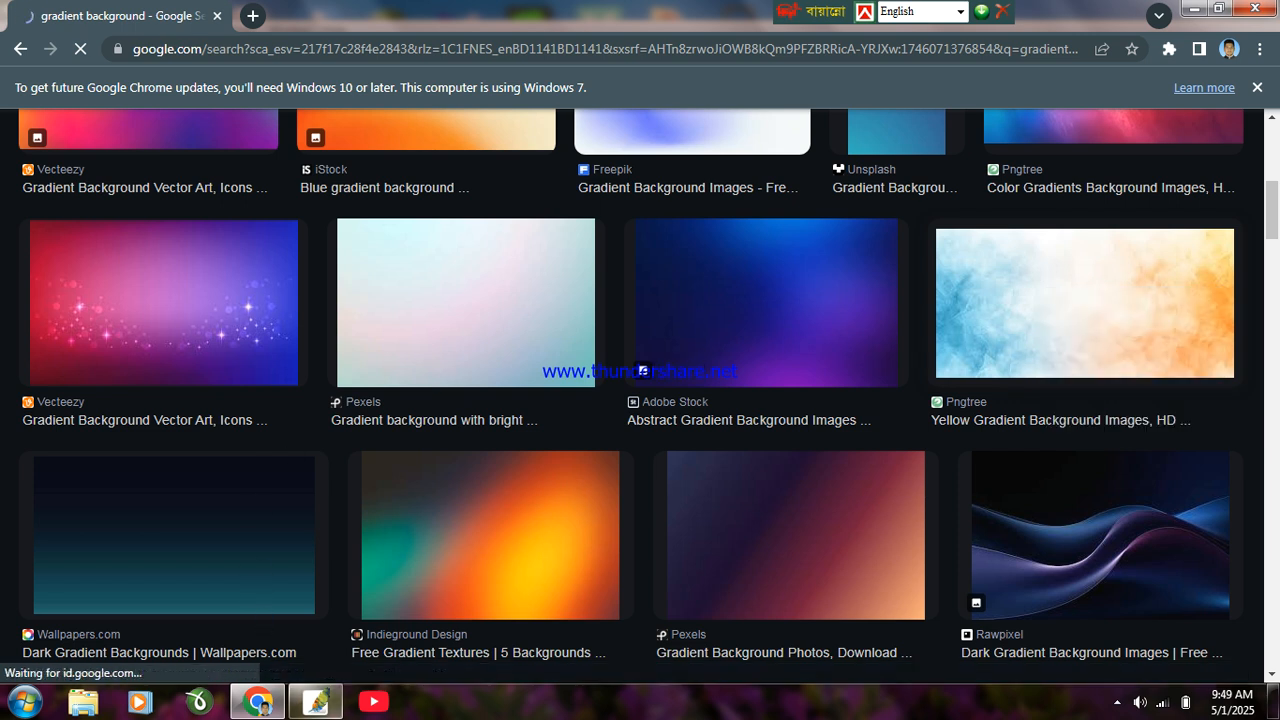
click(325, 705)
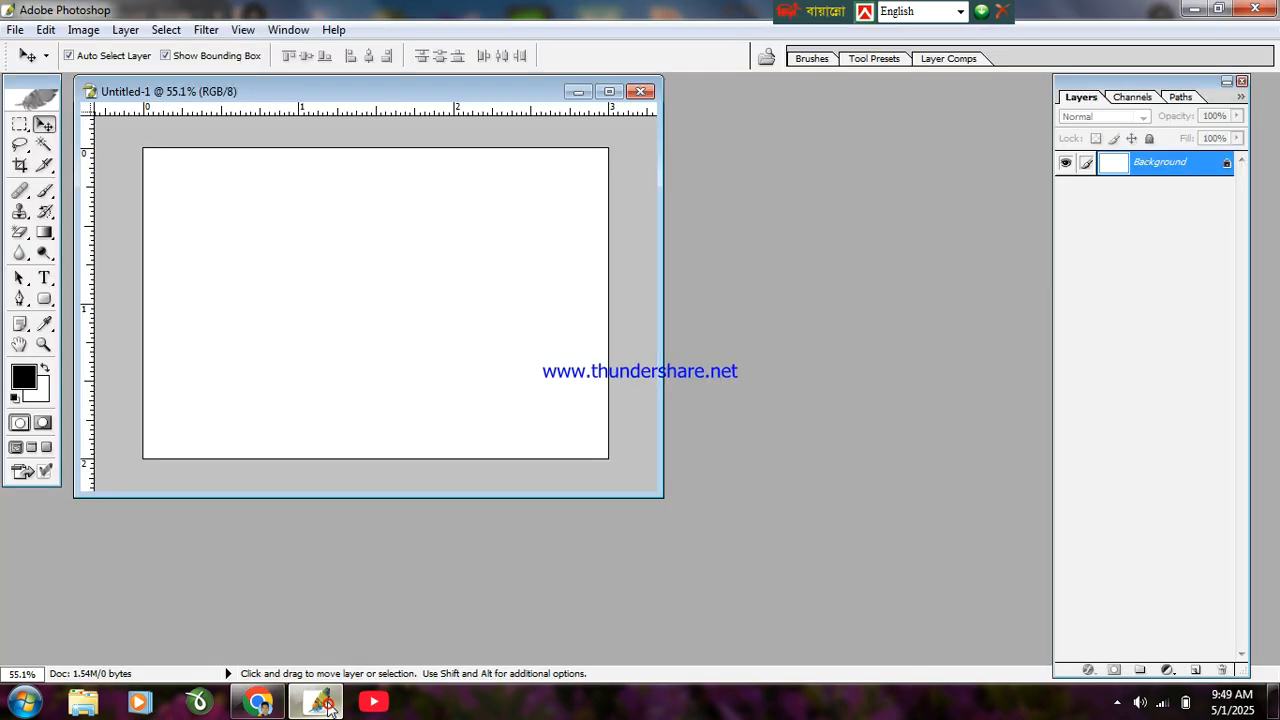
Step: Maximize the document, paste the watercolor image, and stretch its corners to the canvas corners
click(610, 92)
key(ctrl+a)
key(ctrl+v)
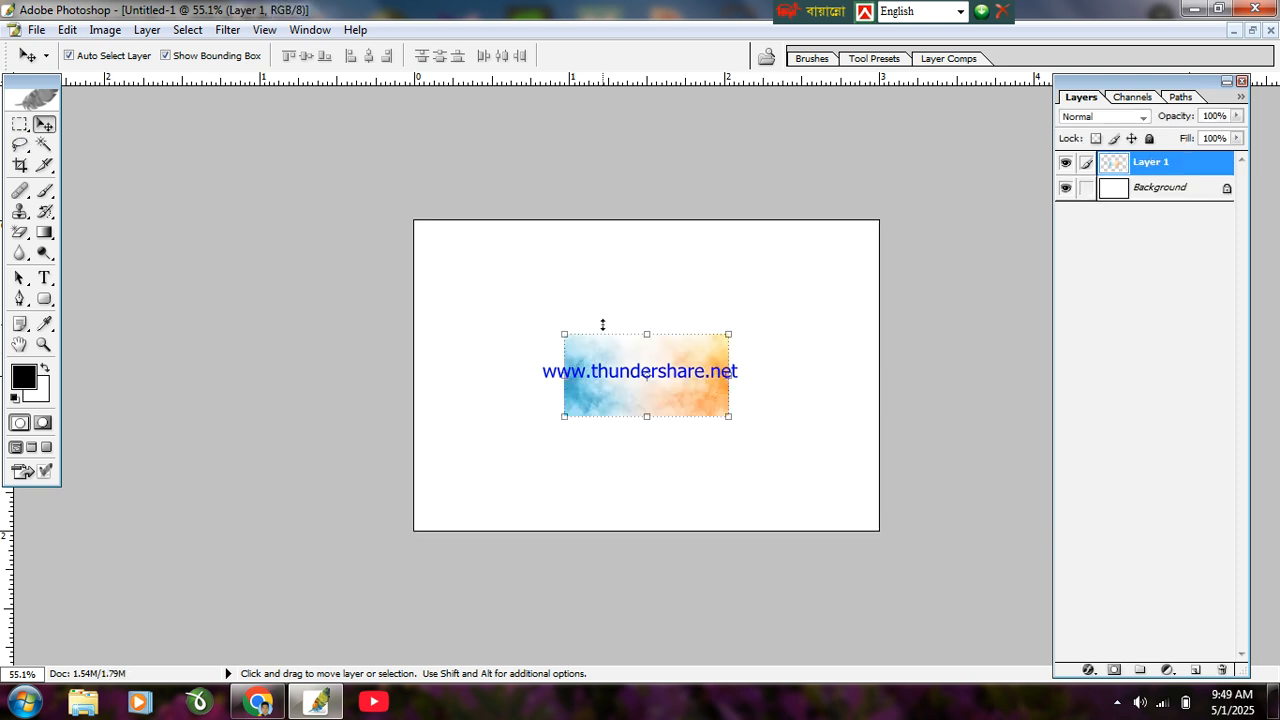
drag(563, 333, 414, 220)
drag(727, 416, 879, 530)
key(Return)
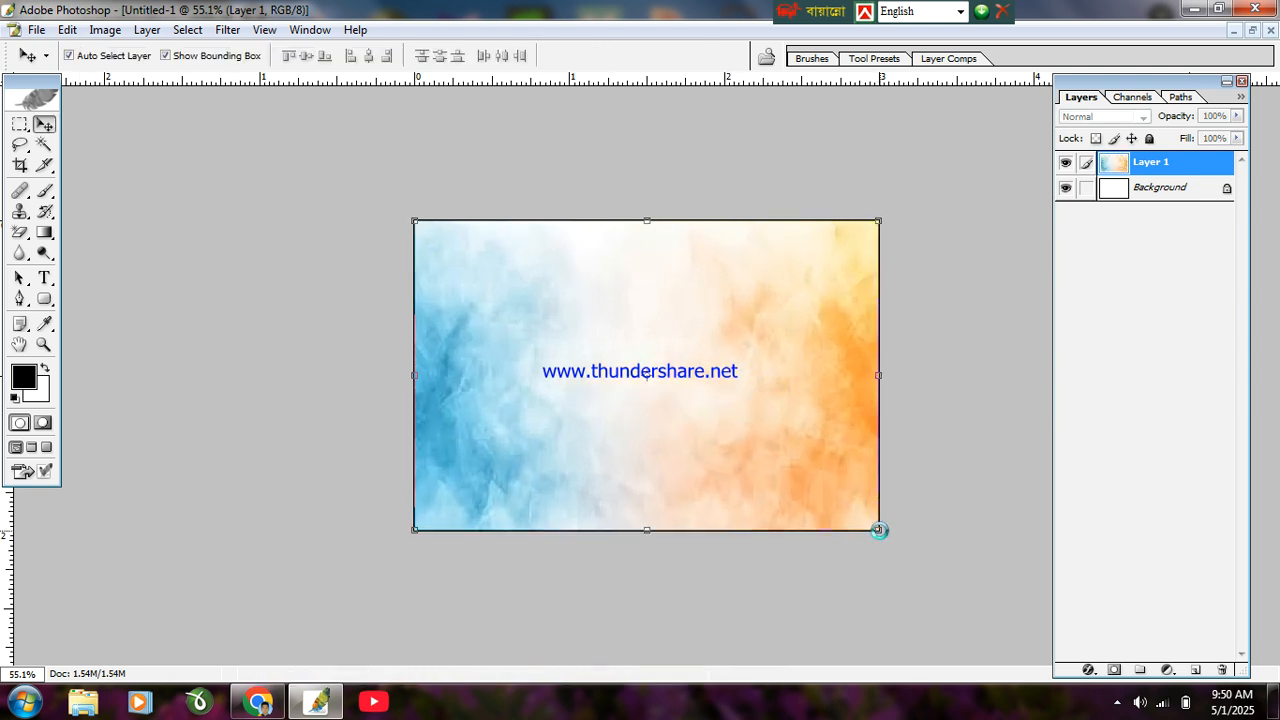
Step: Zoom in and out on the filled canvas and bring up the shape tools
scroll(710, 345, up, 2)
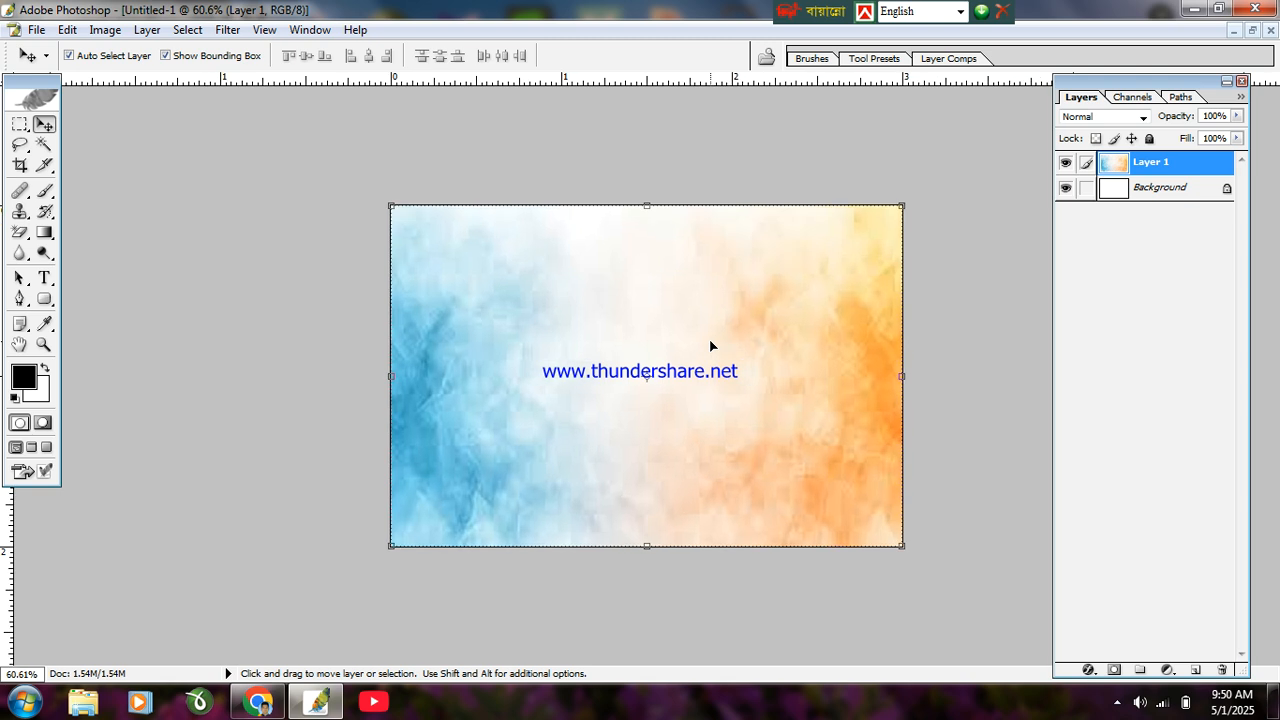
scroll(710, 345, up, 1)
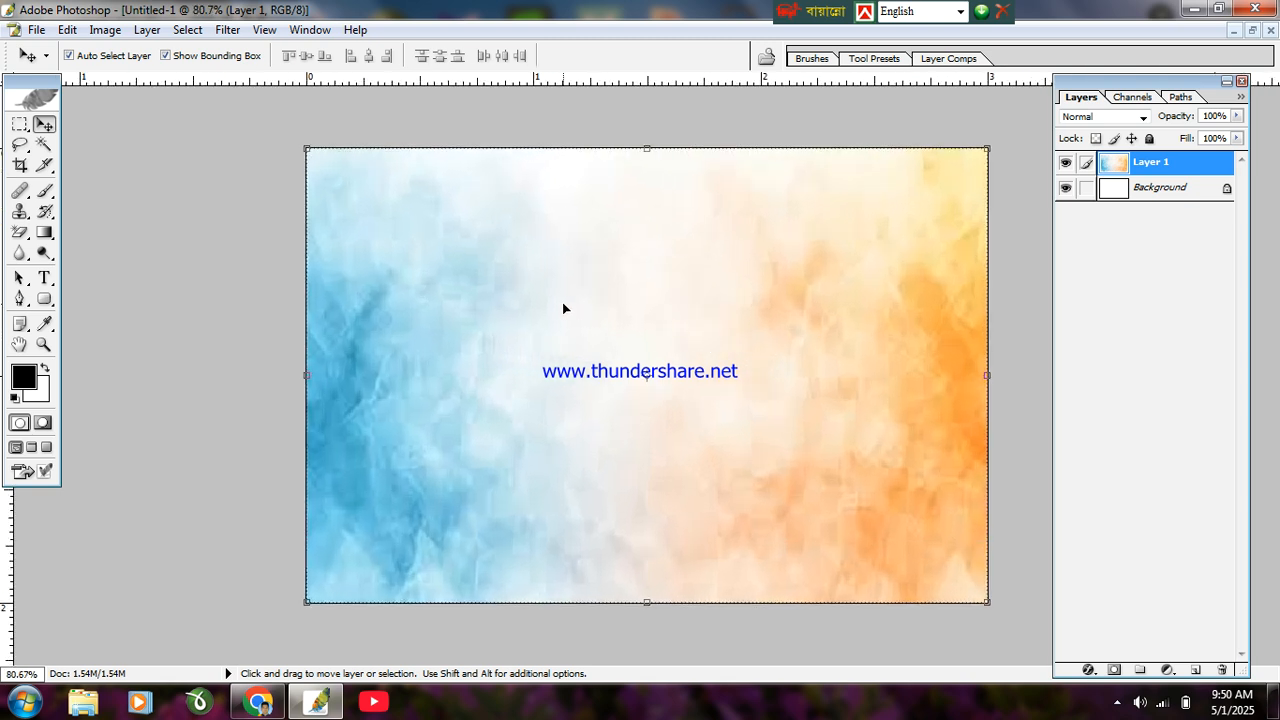
scroll(569, 290, down, 2)
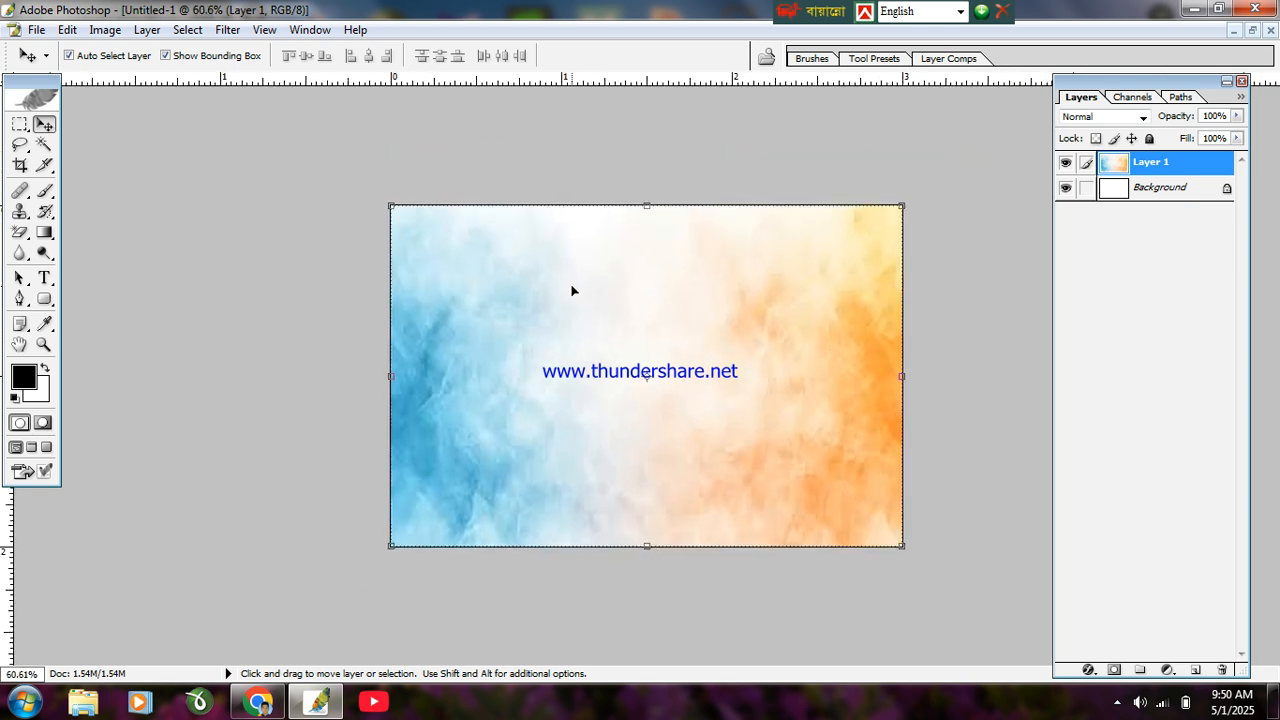
scroll(575, 290, up, 1)
scroll(578, 284, up, 1)
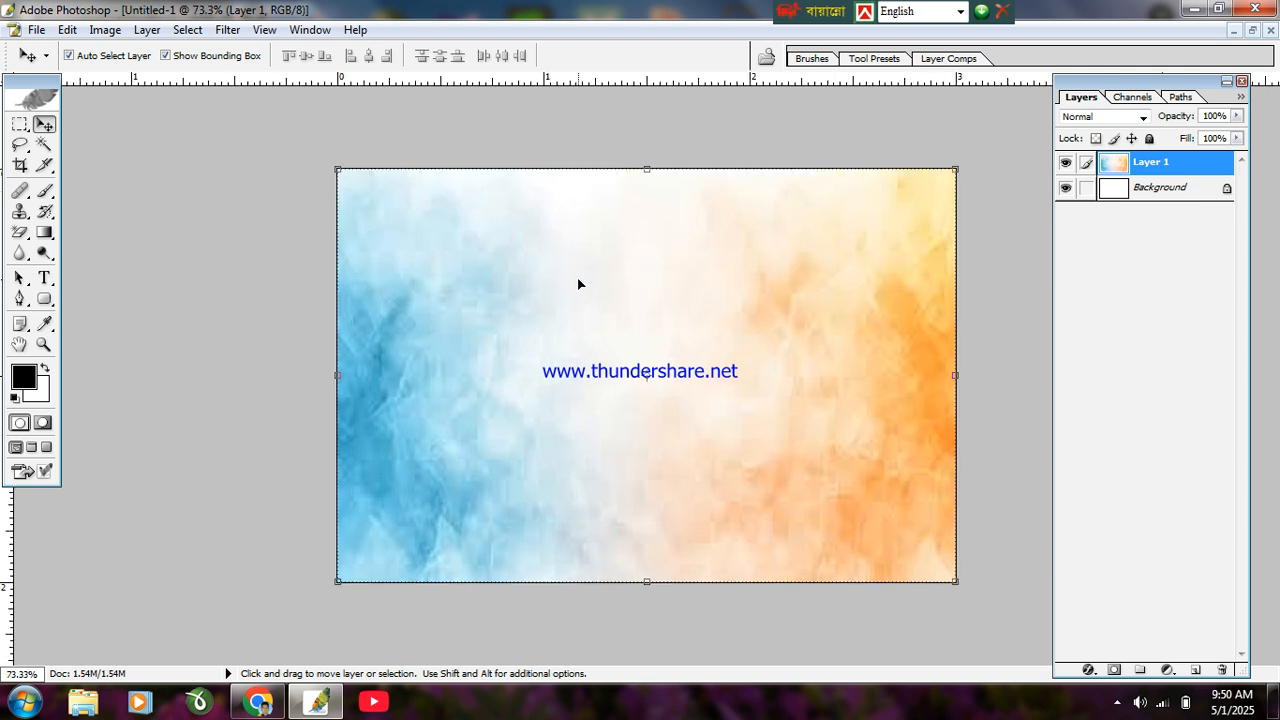
scroll(545, 262, down, 2)
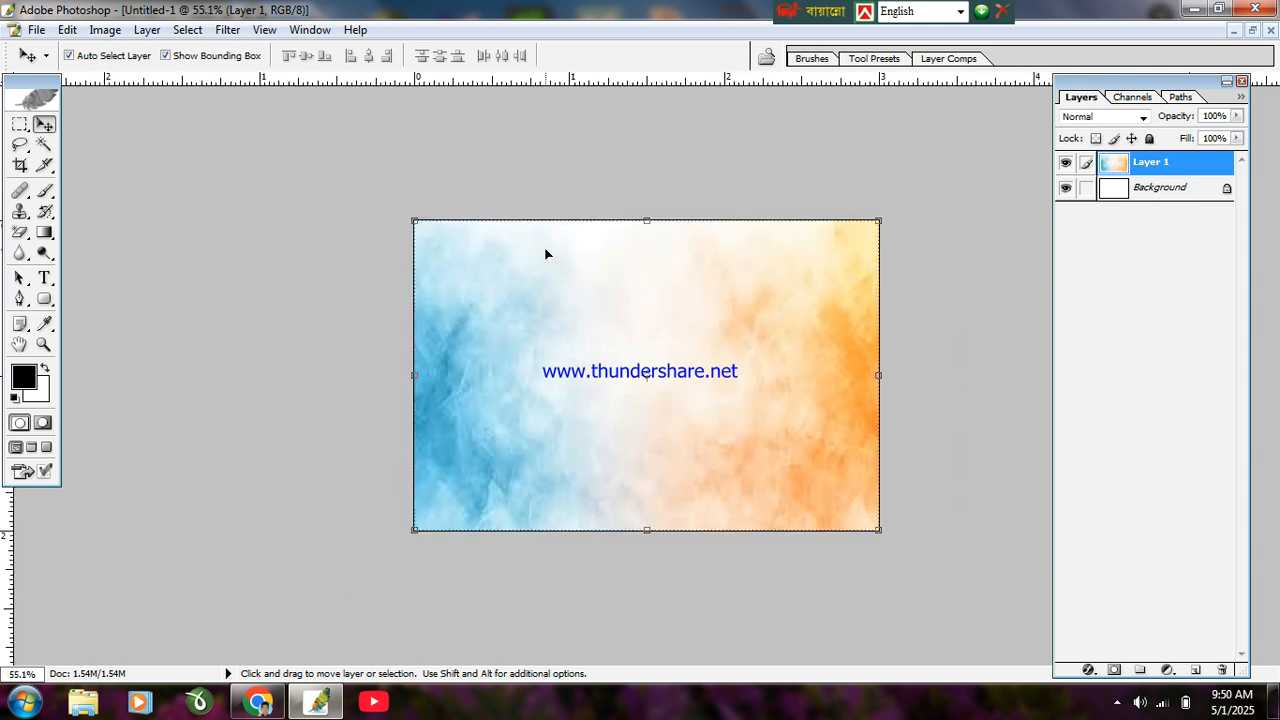
scroll(545, 255, up, 3)
scroll(545, 254, down, 2)
scroll(545, 252, up, 2)
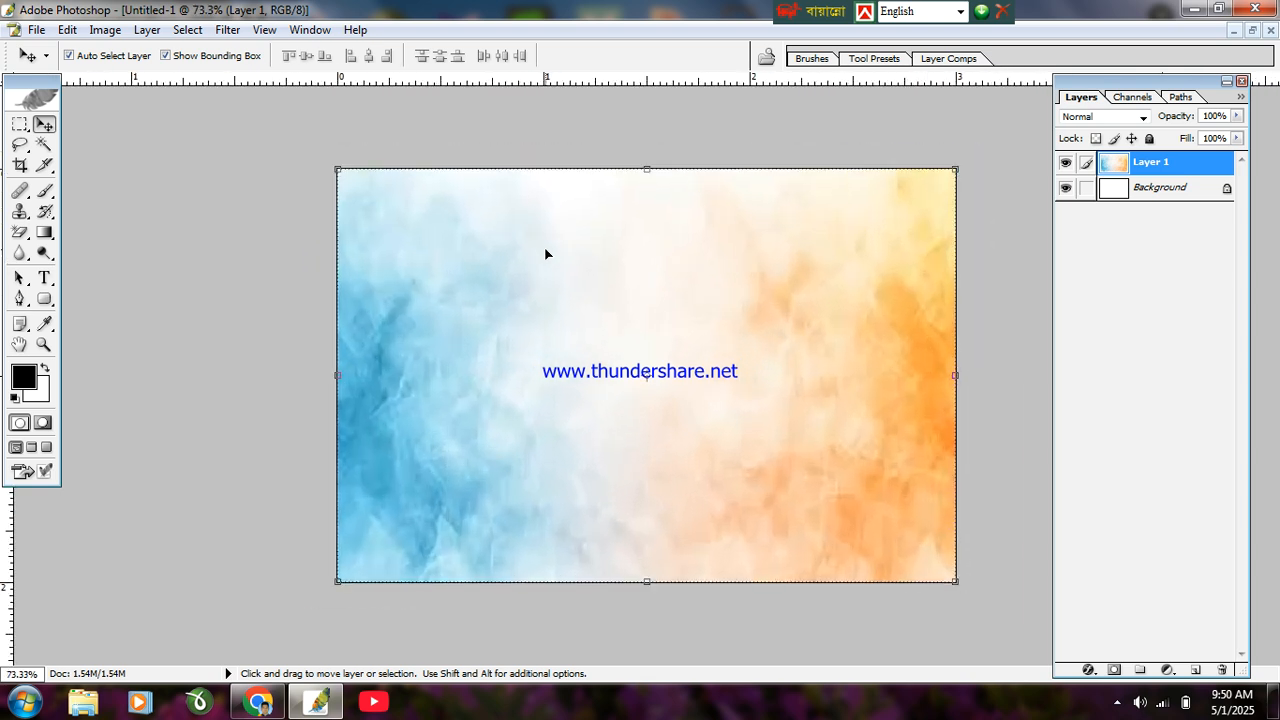
click(46, 299)
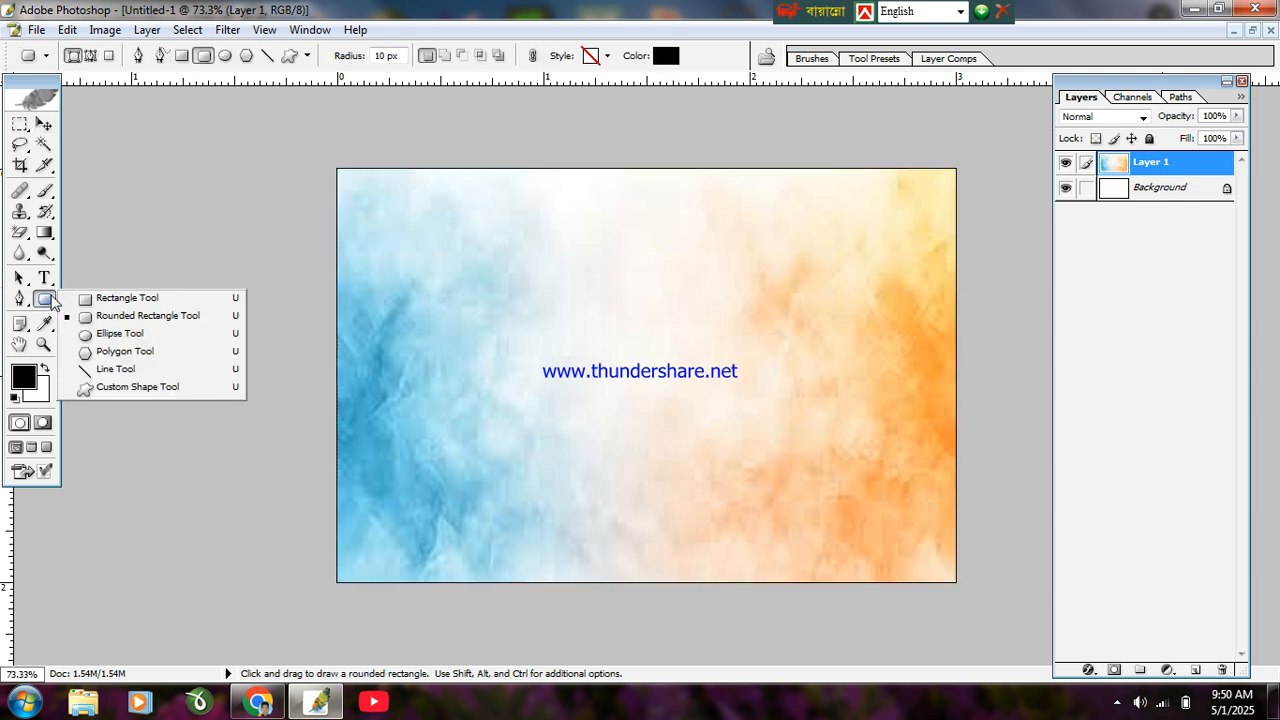
Step: Draw a rectangle near the canvas's top-left and colour it pink FF006C
click(83, 299)
drag(443, 201, 667, 230)
click(657, 56)
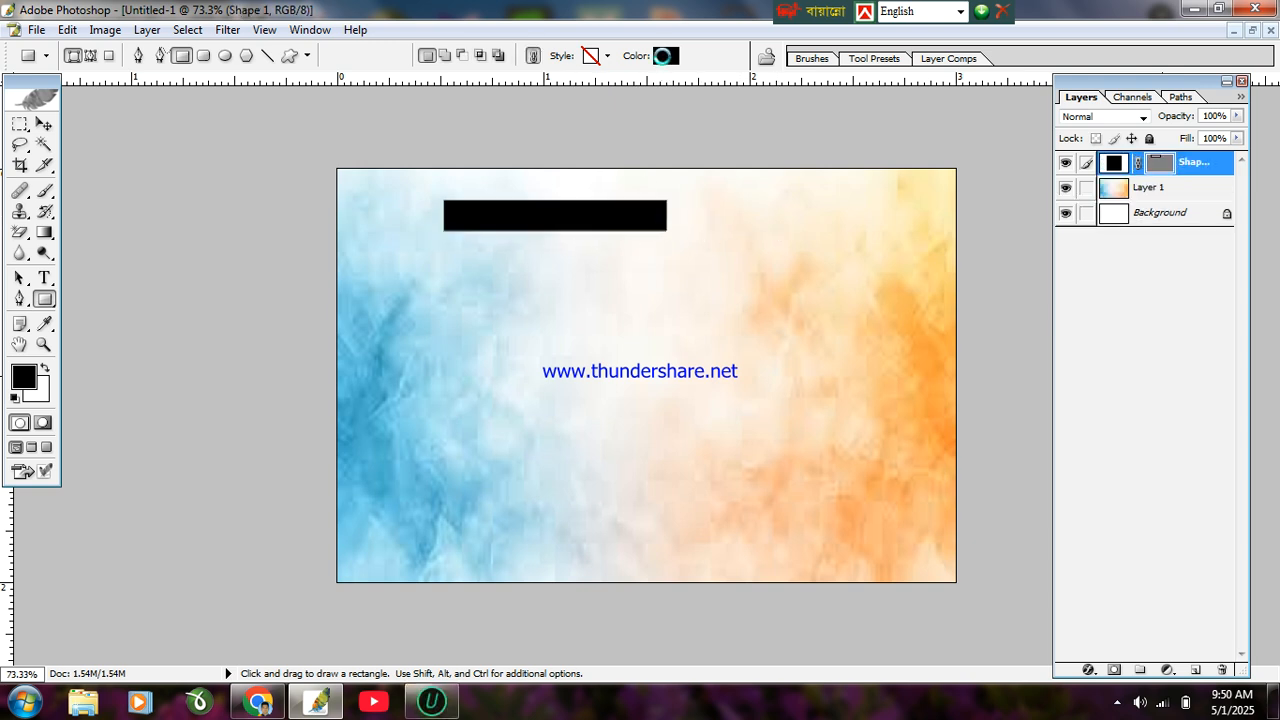
text(255)
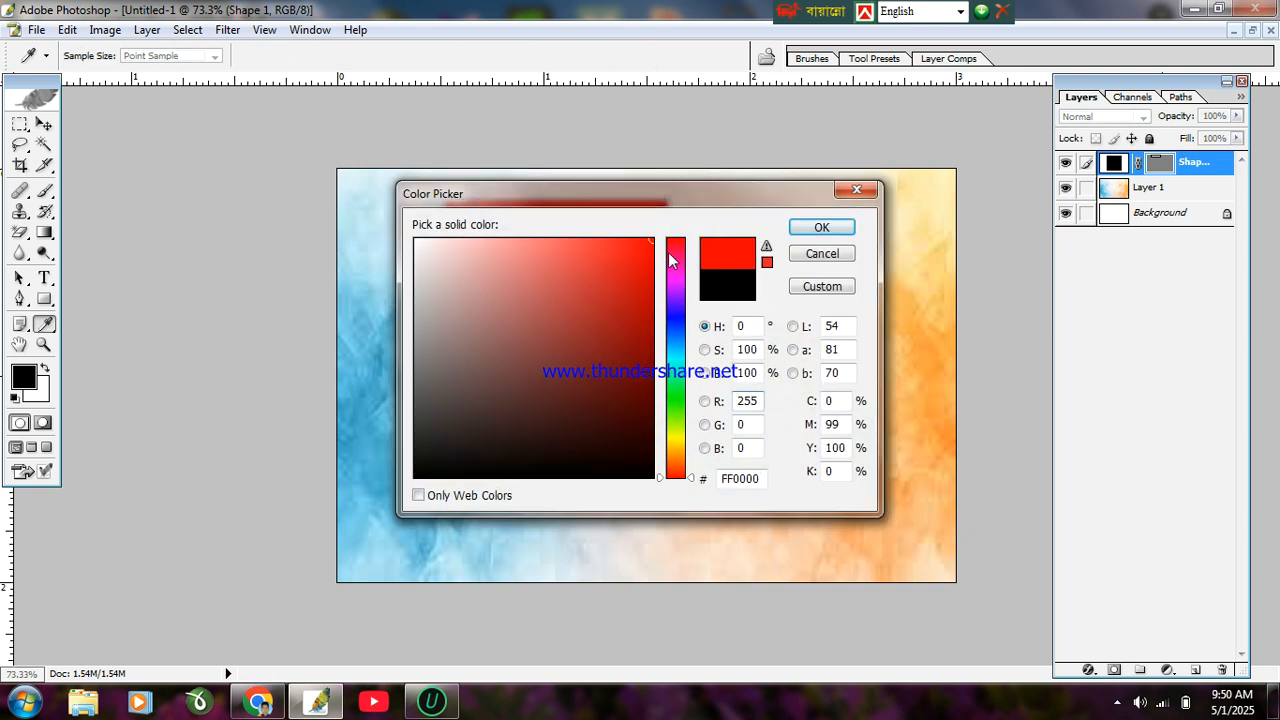
drag(672, 289, 692, 260)
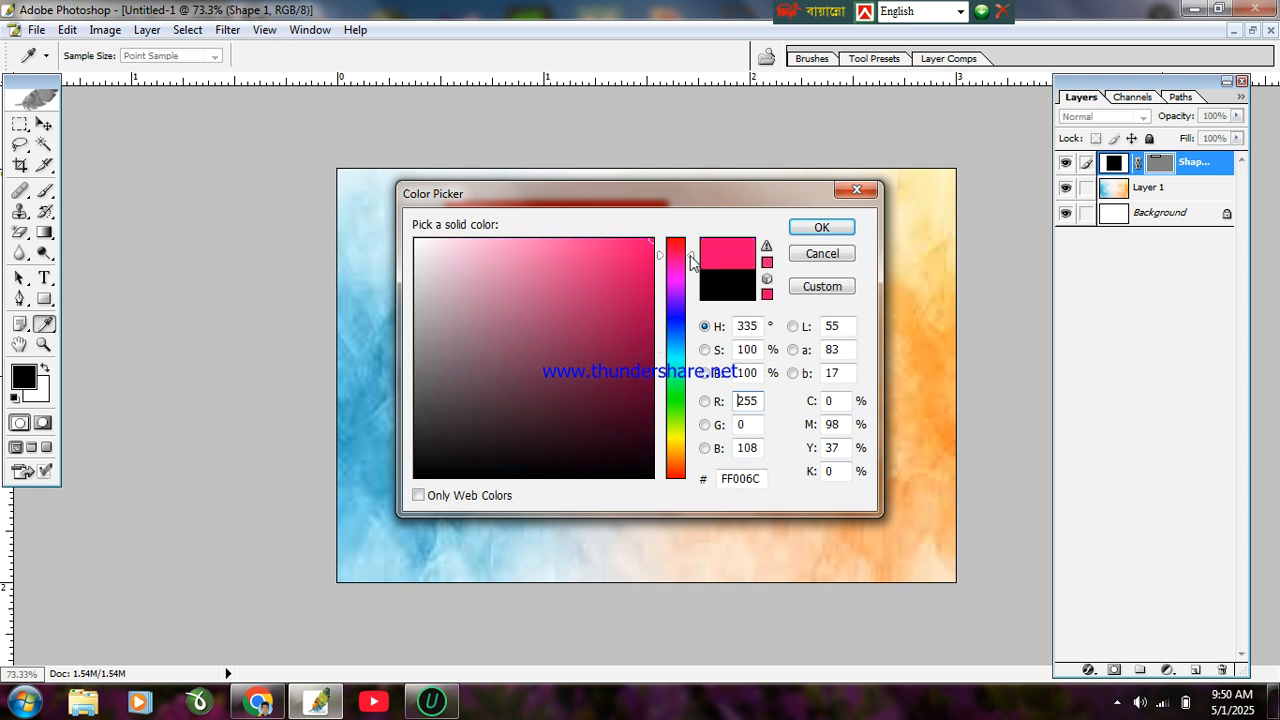
click(816, 225)
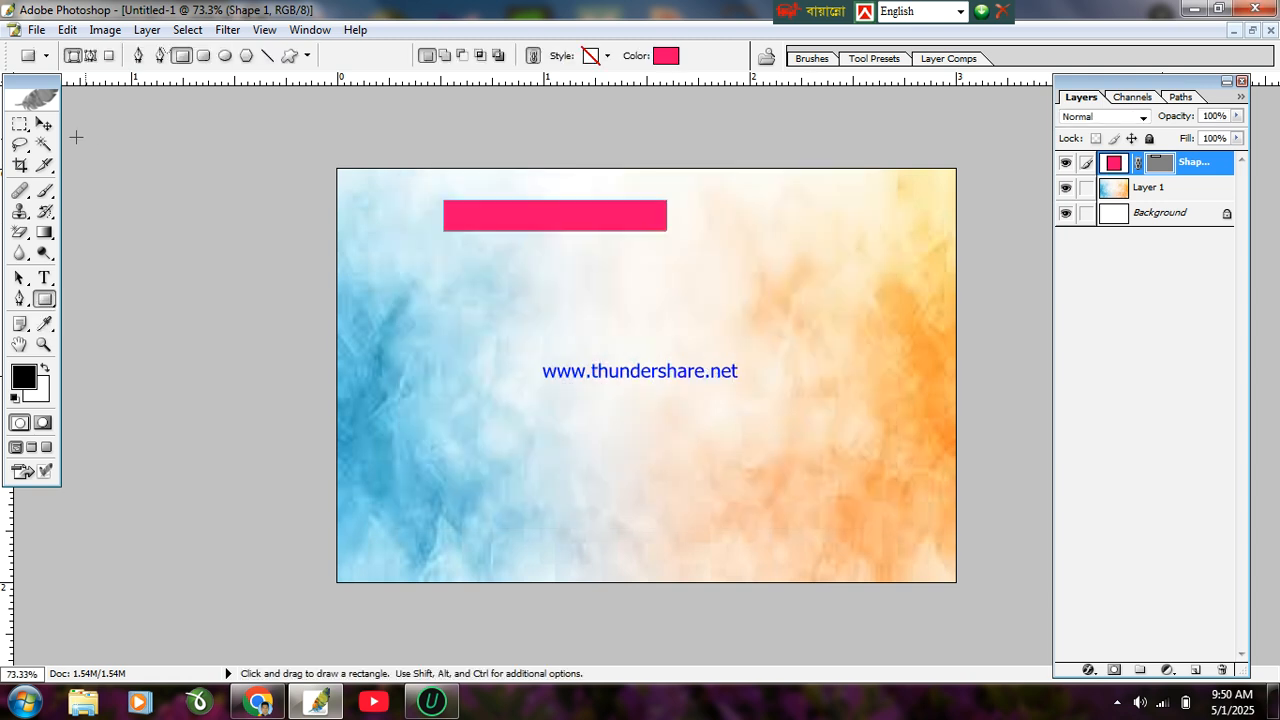
click(44, 124)
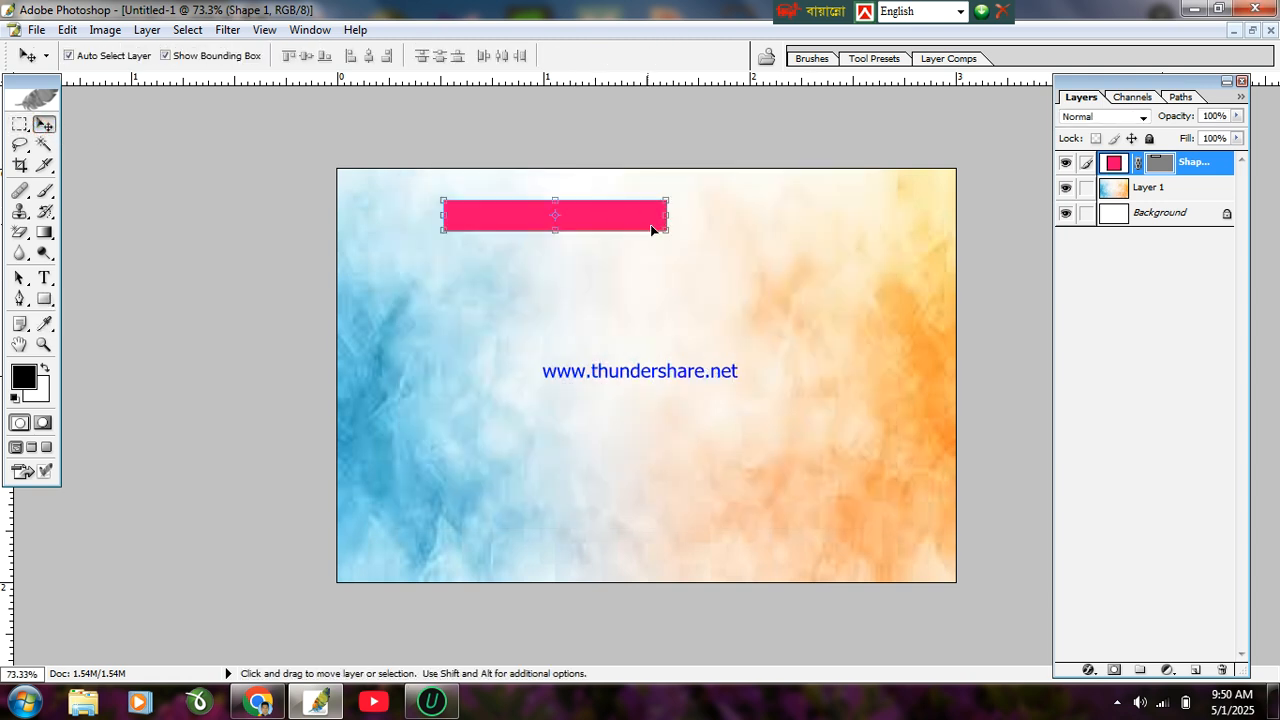
Step: Shrink the pink bar flush to the top edge, apply it, and centre it horizontally
drag(669, 234, 687, 172)
scroll(663, 226, up, 6)
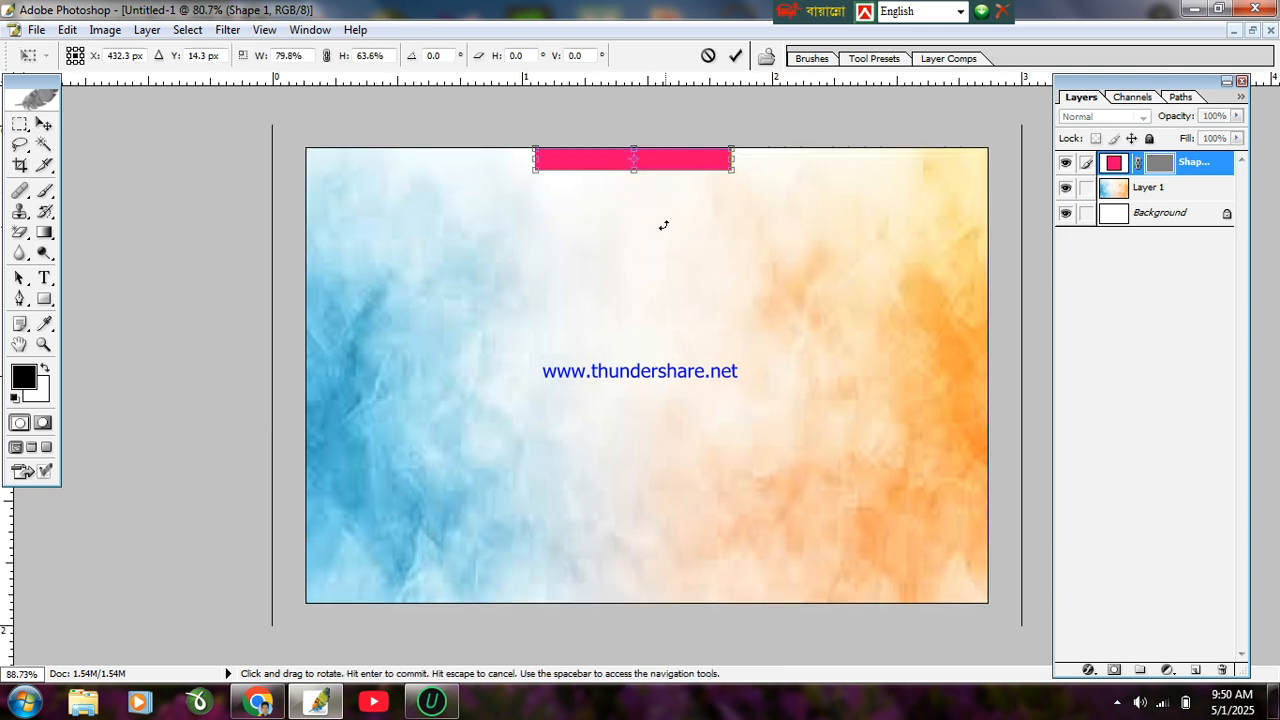
scroll(663, 226, down, 4)
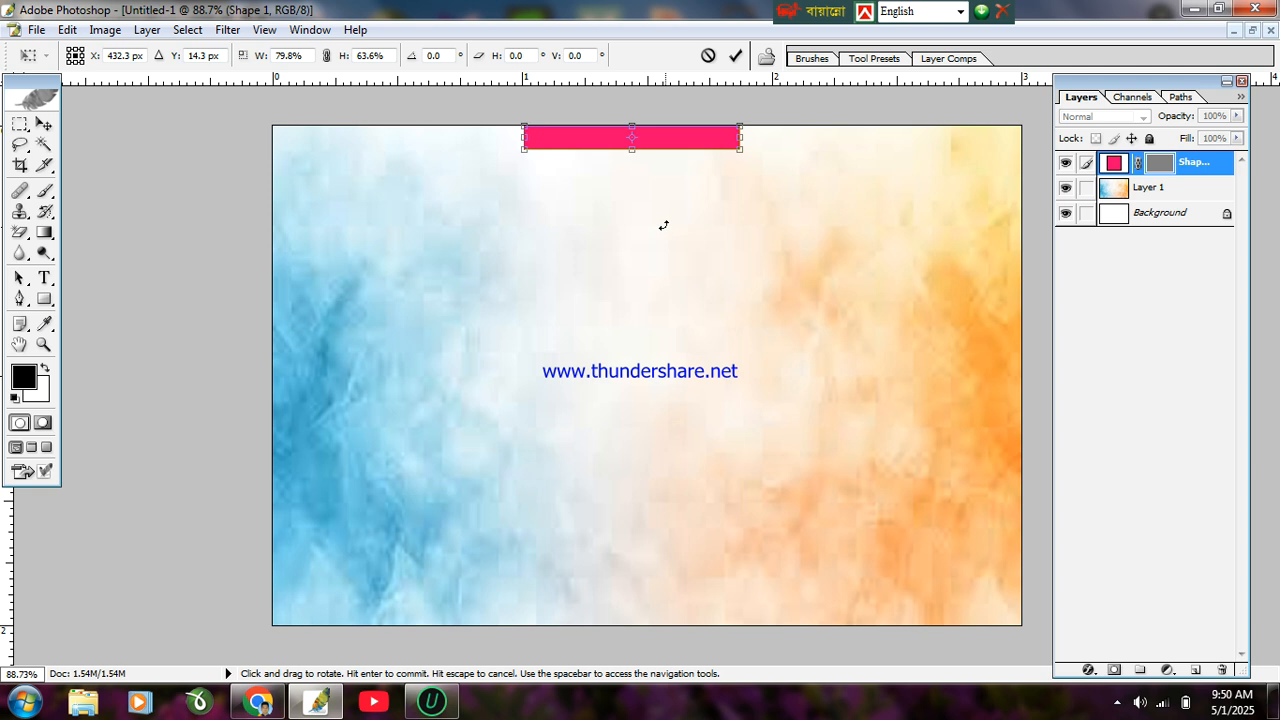
click(44, 123)
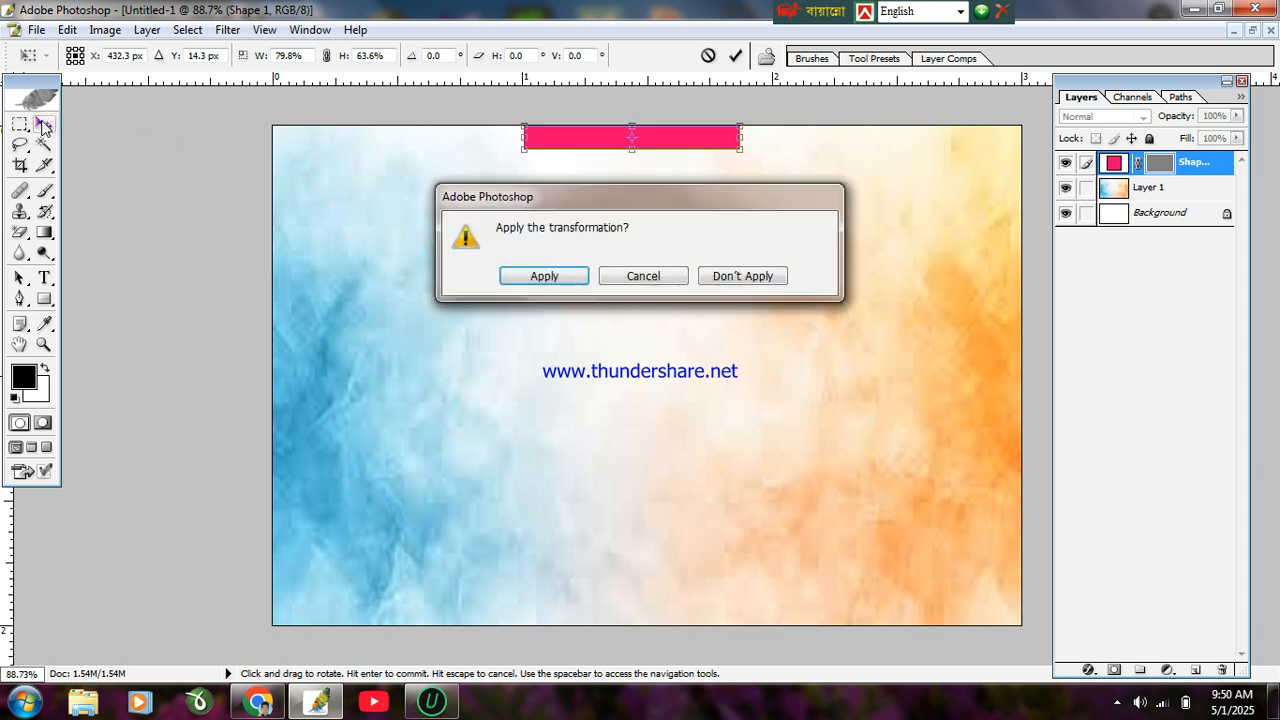
key(Return)
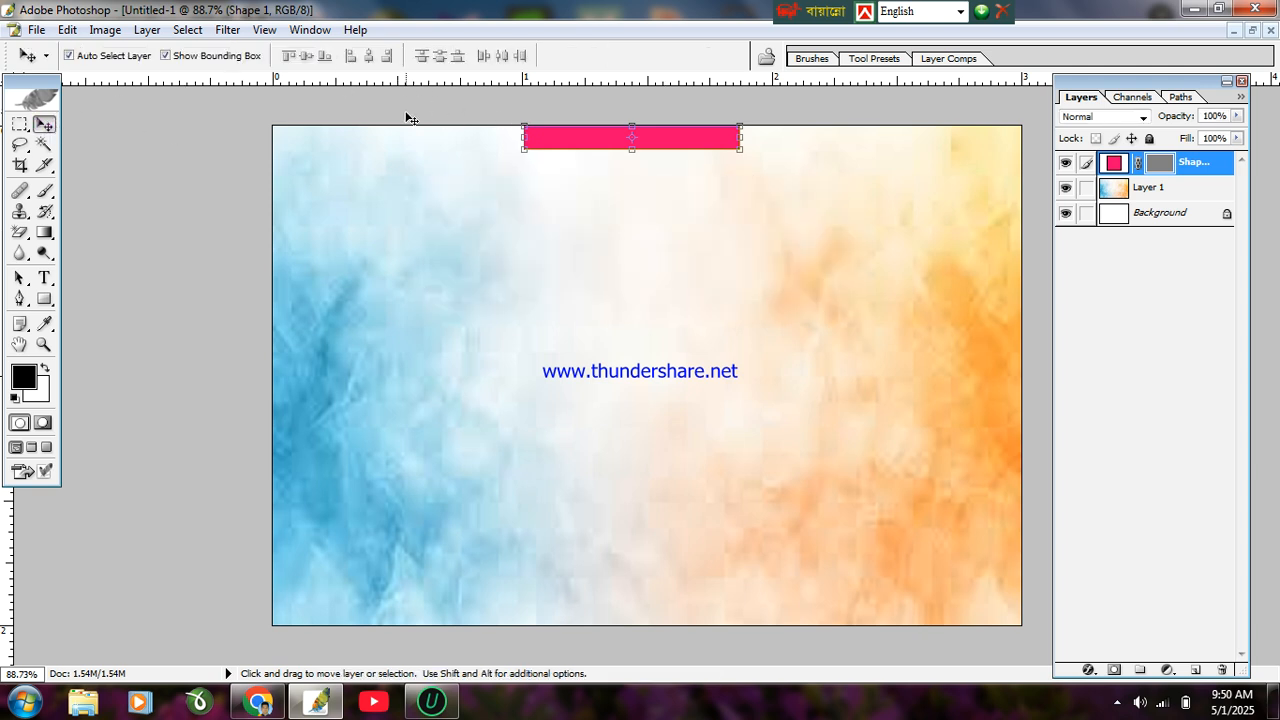
key(ctrl+a)
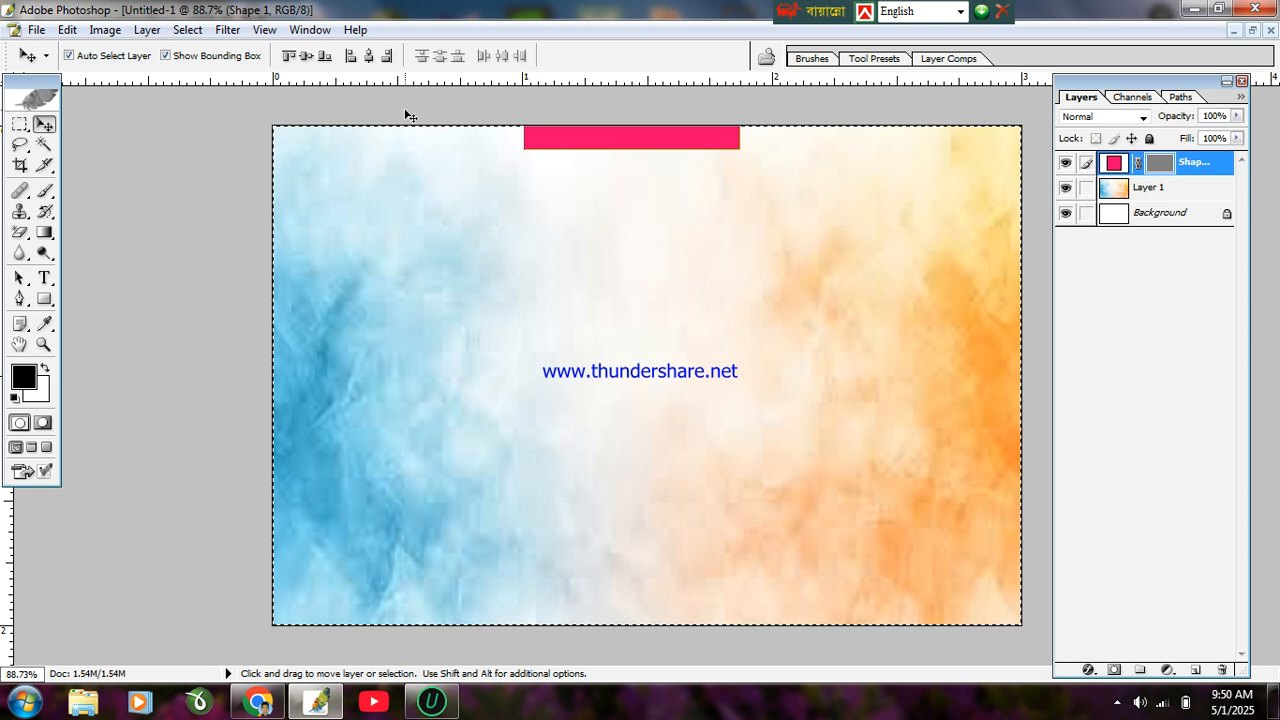
click(369, 56)
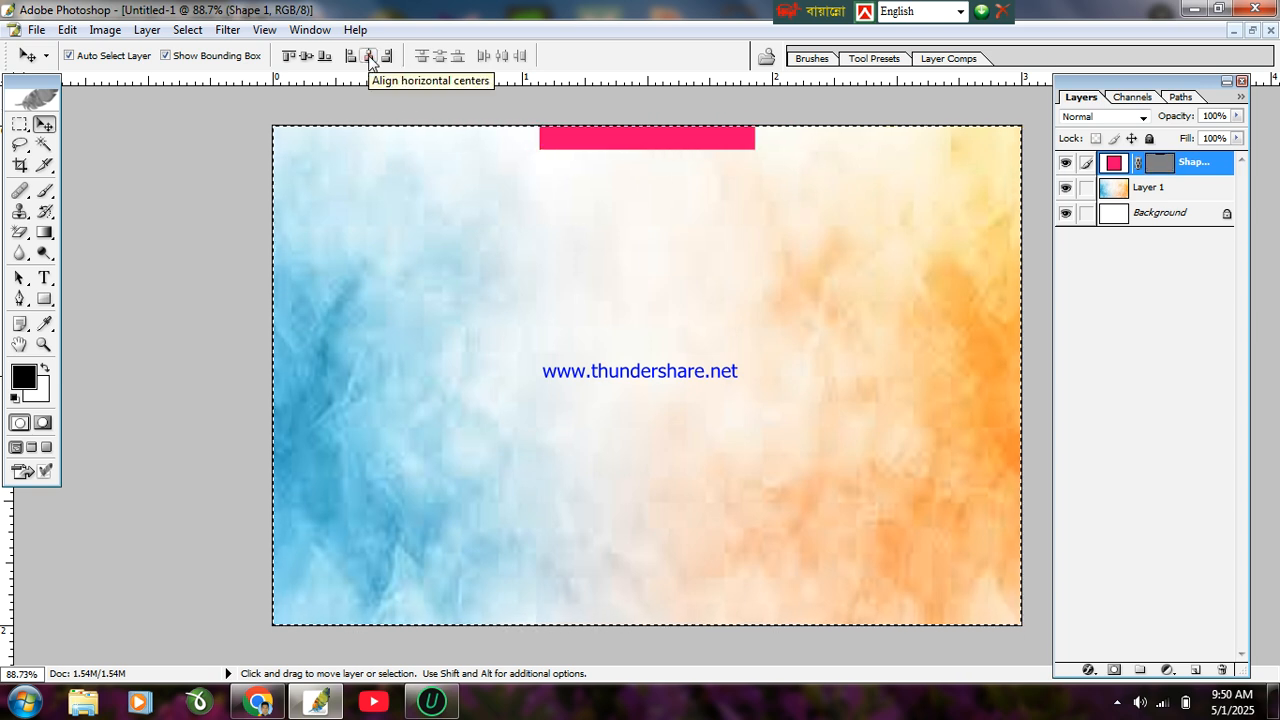
click(1116, 703)
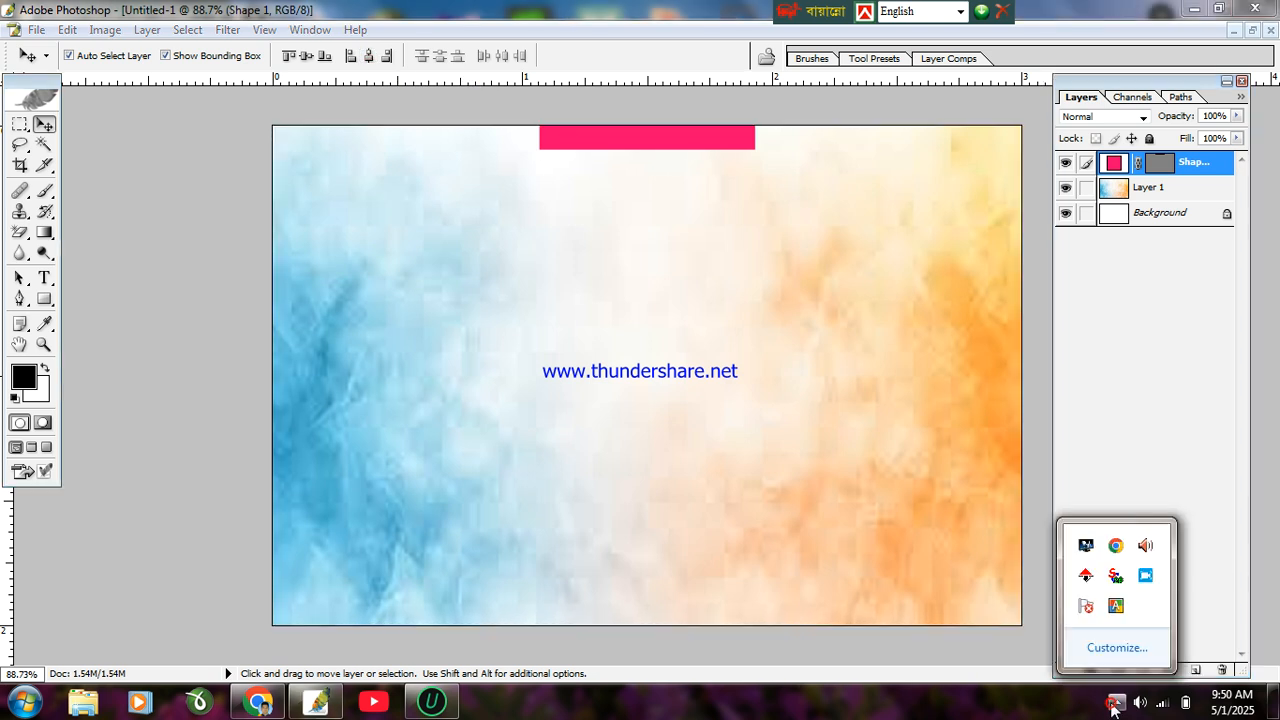
click(1145, 577)
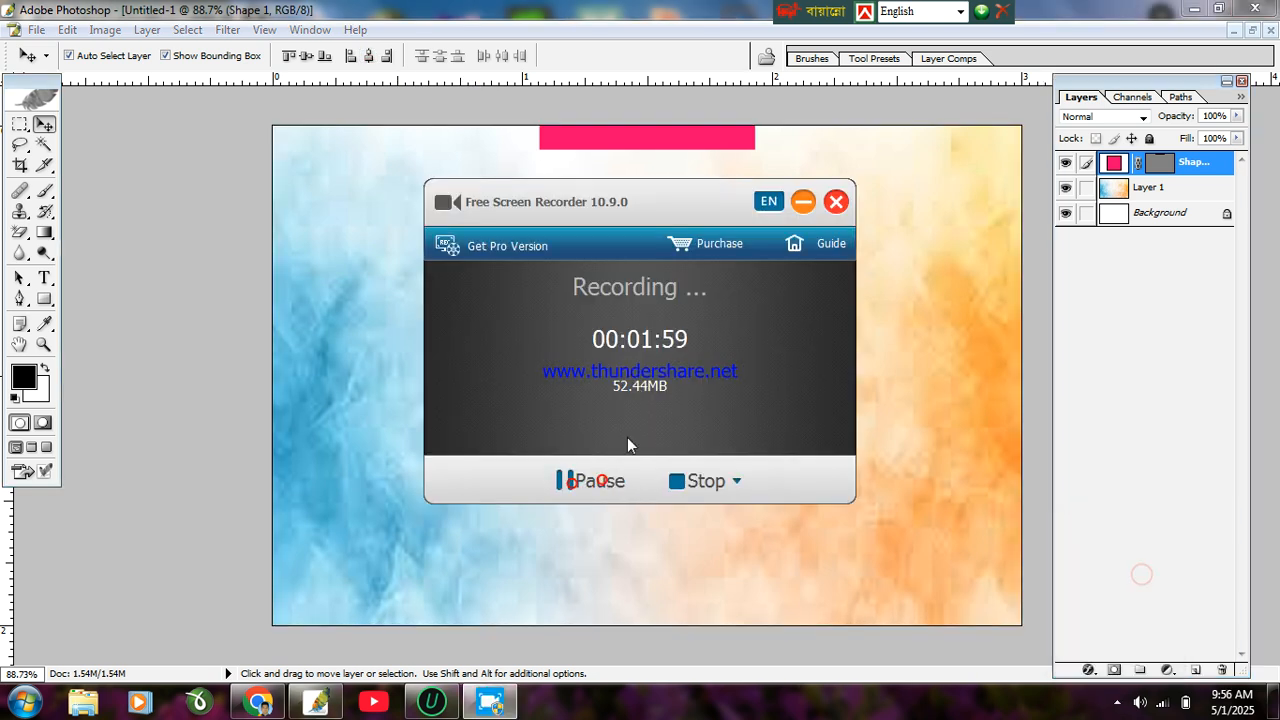
click(805, 201)
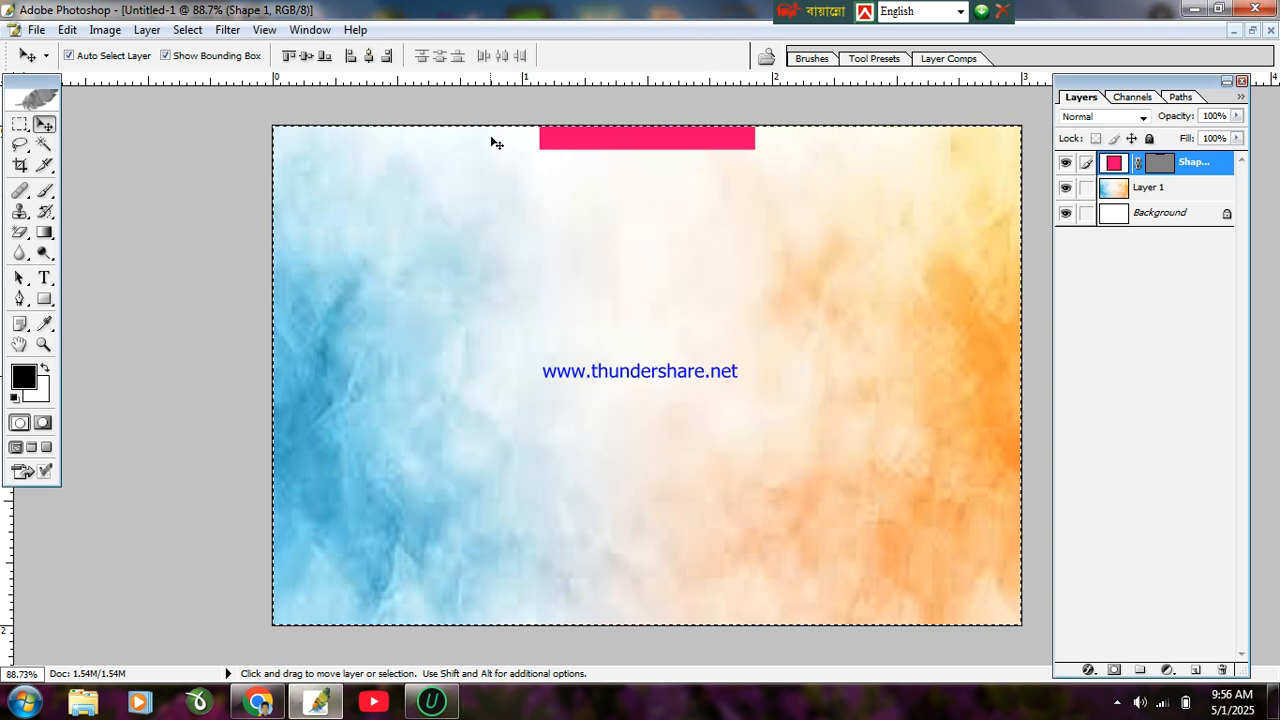
Step: Deselect, then skew the pink bar's bottom corners inward into a trapezoid and commit
key(ctrl+d)
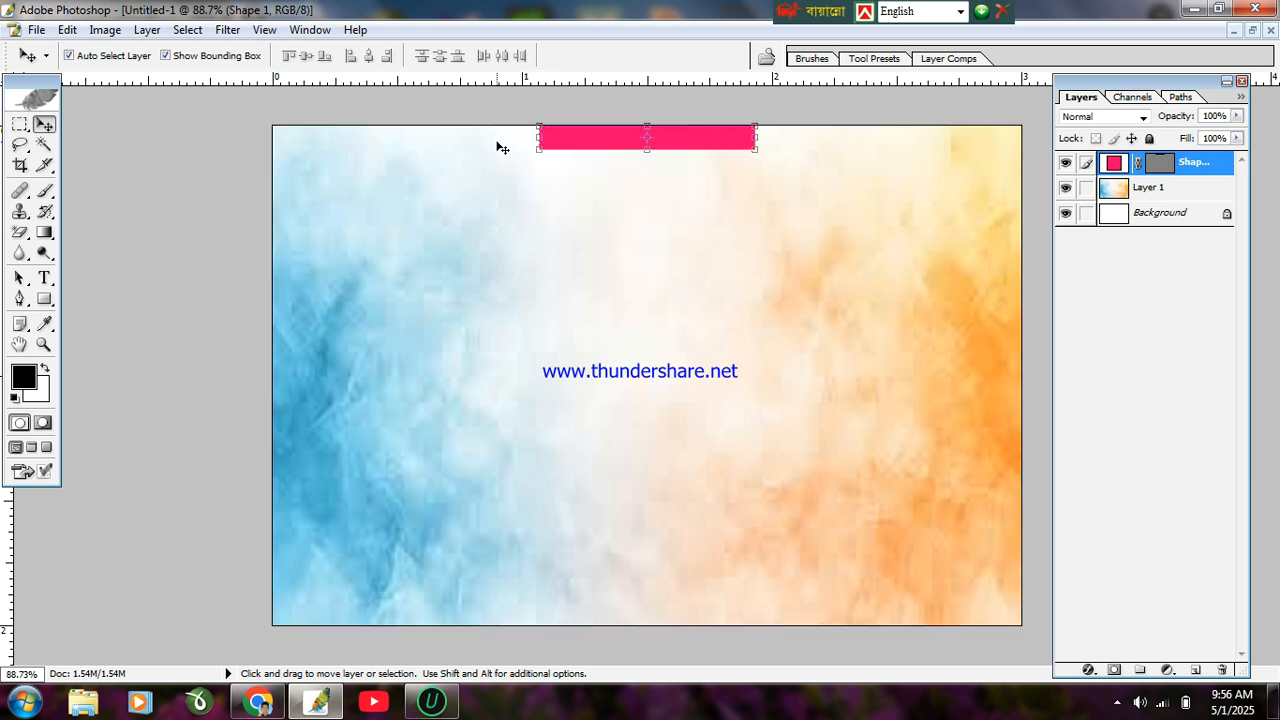
scroll(497, 148, up, 5)
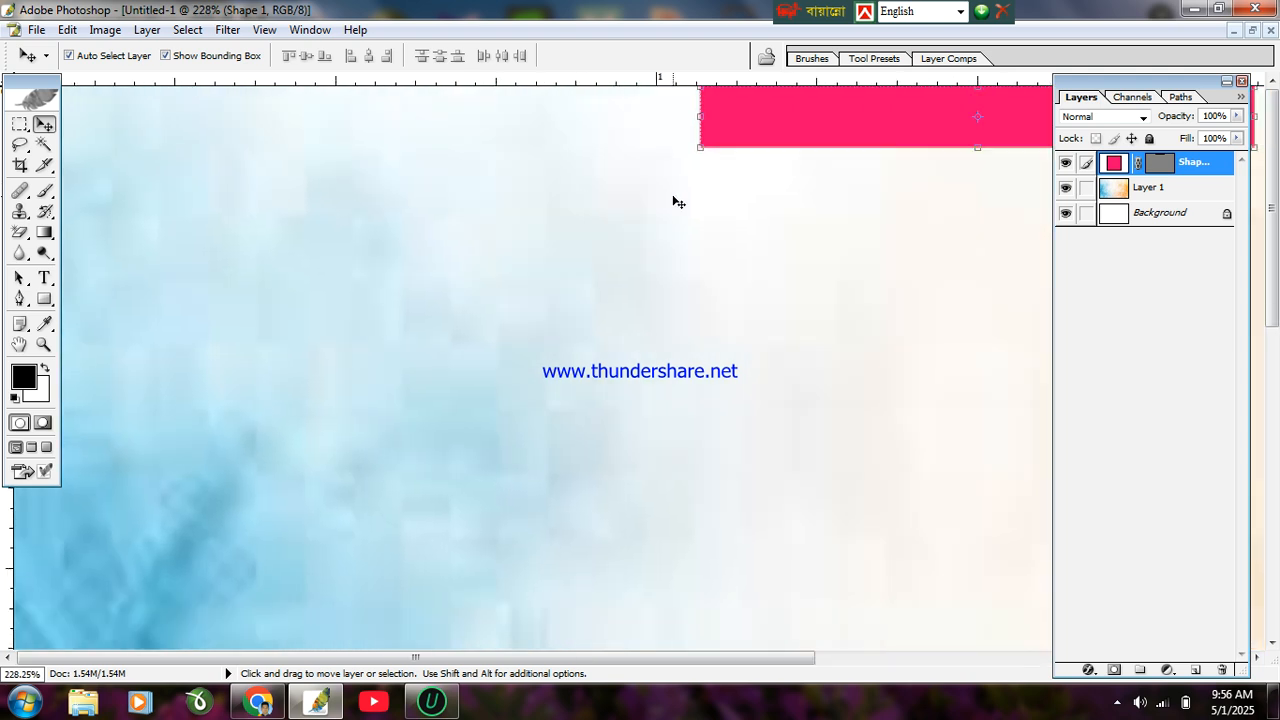
key(space)
drag(723, 269, 342, 588)
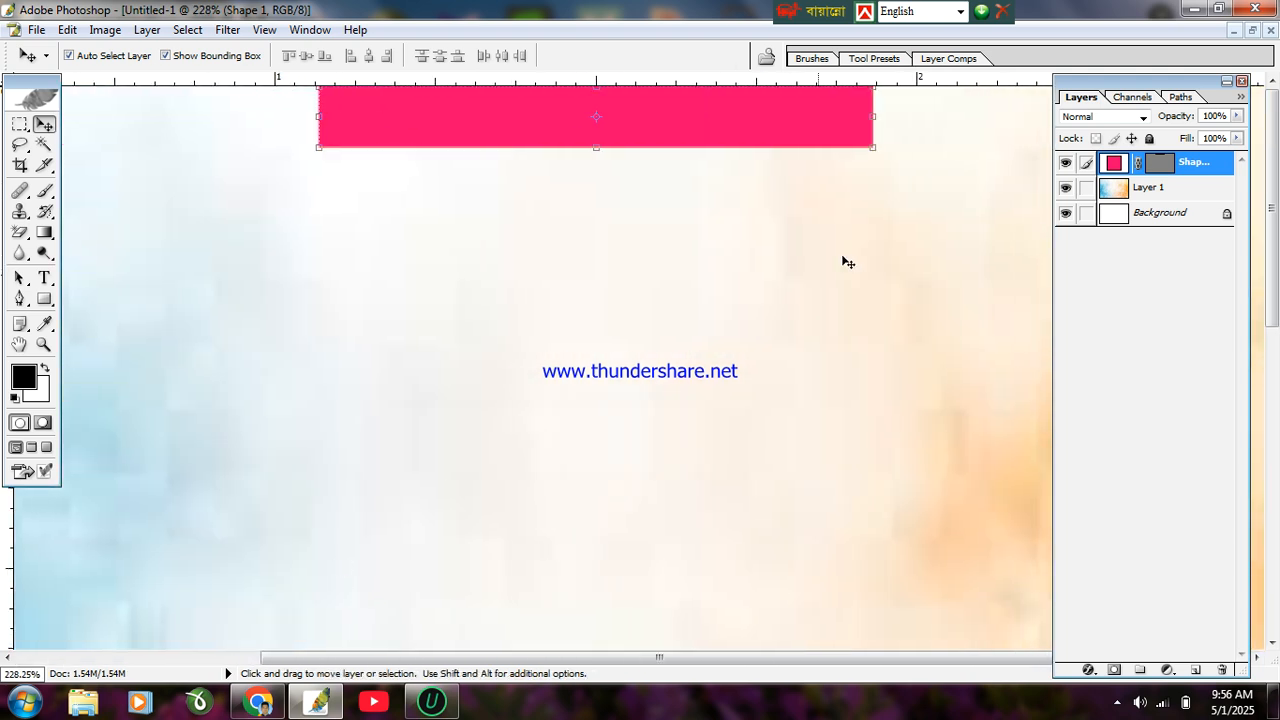
click(875, 148)
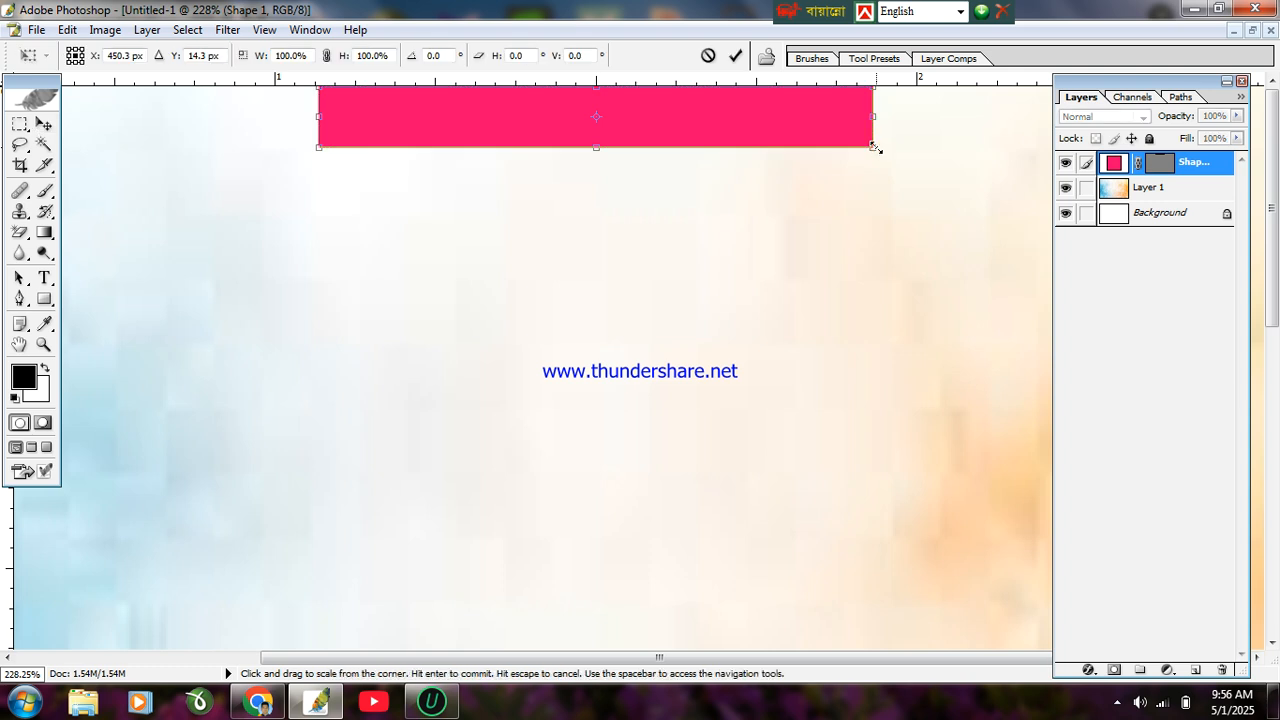
right_click(873, 162)
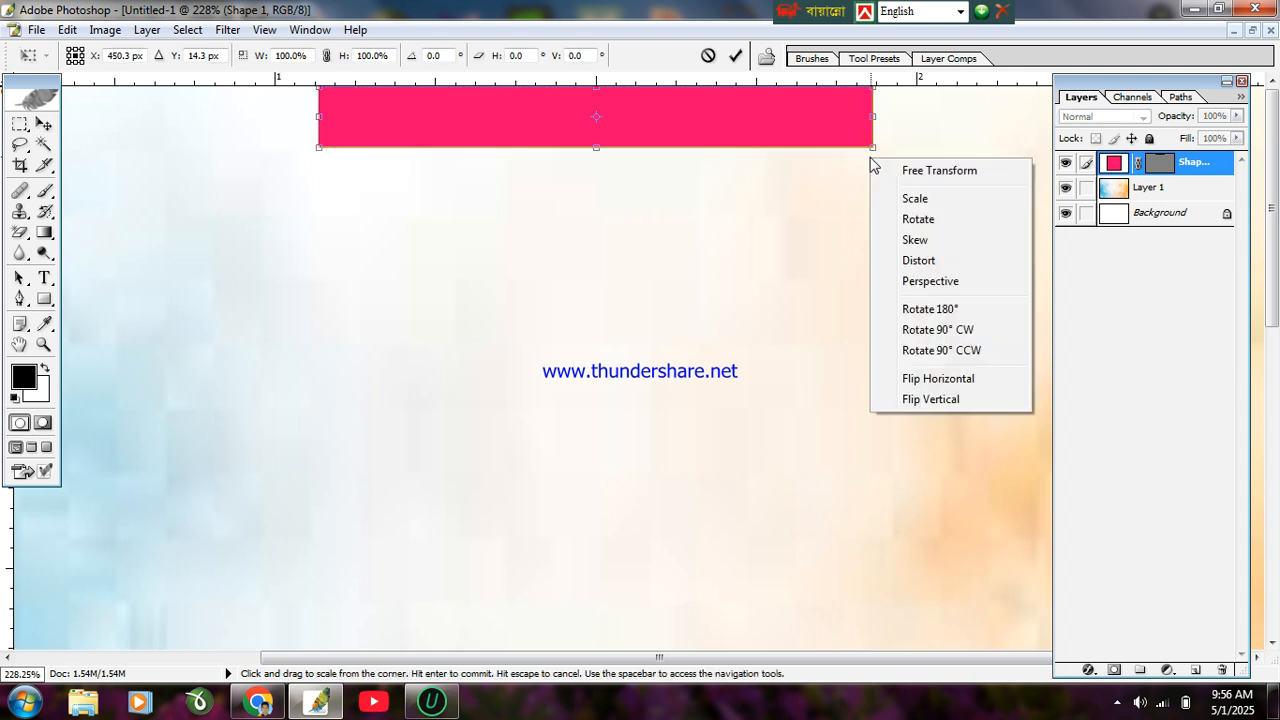
click(895, 243)
drag(874, 148, 838, 147)
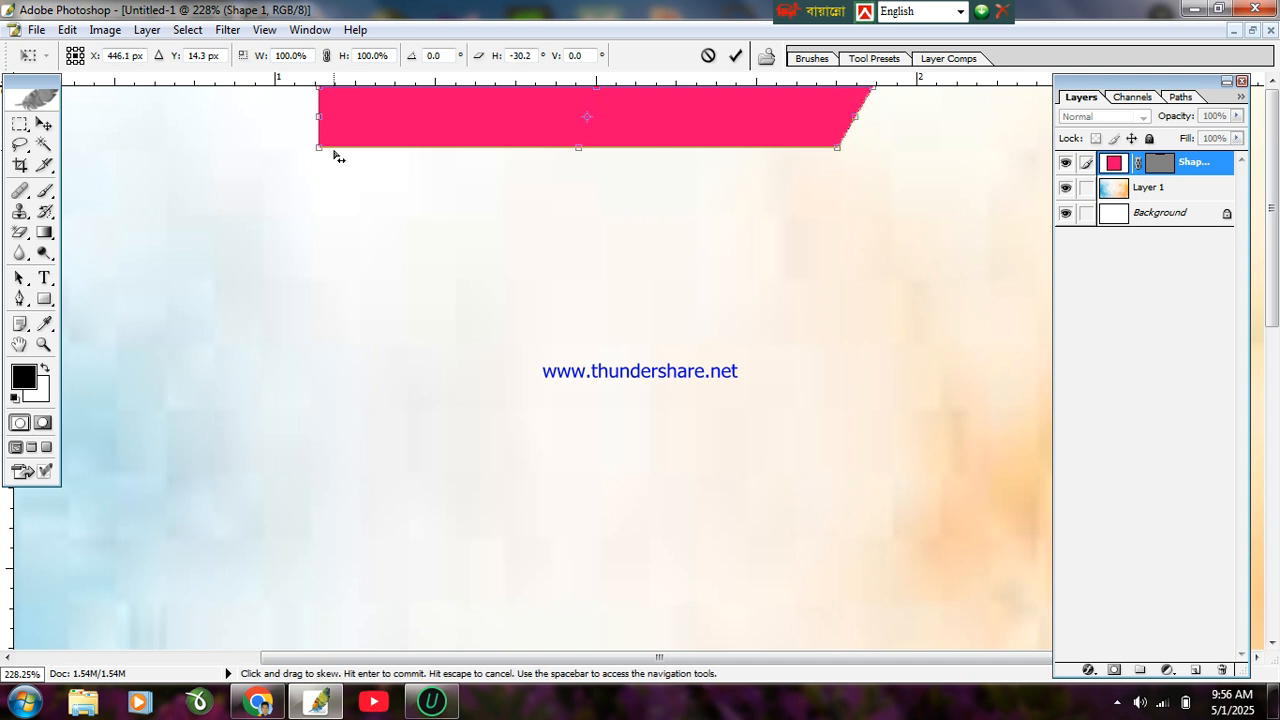
drag(318, 150, 348, 148)
key(Return)
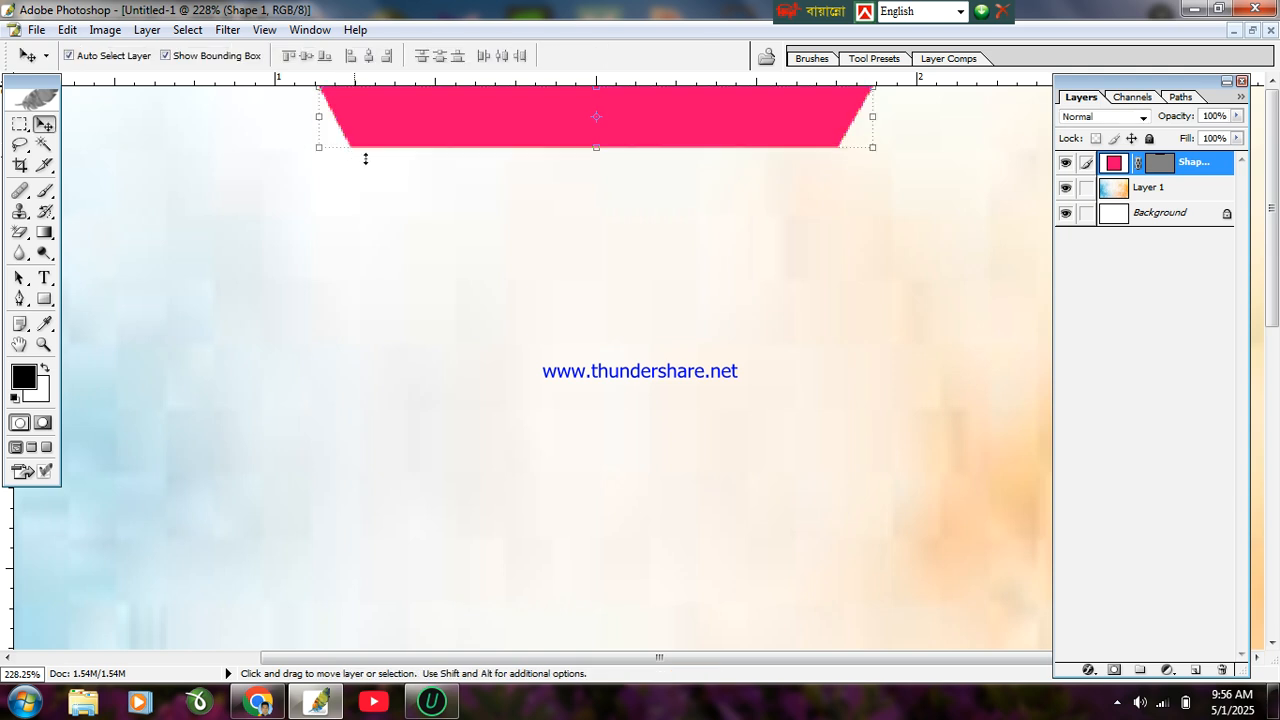
click(1240, 96)
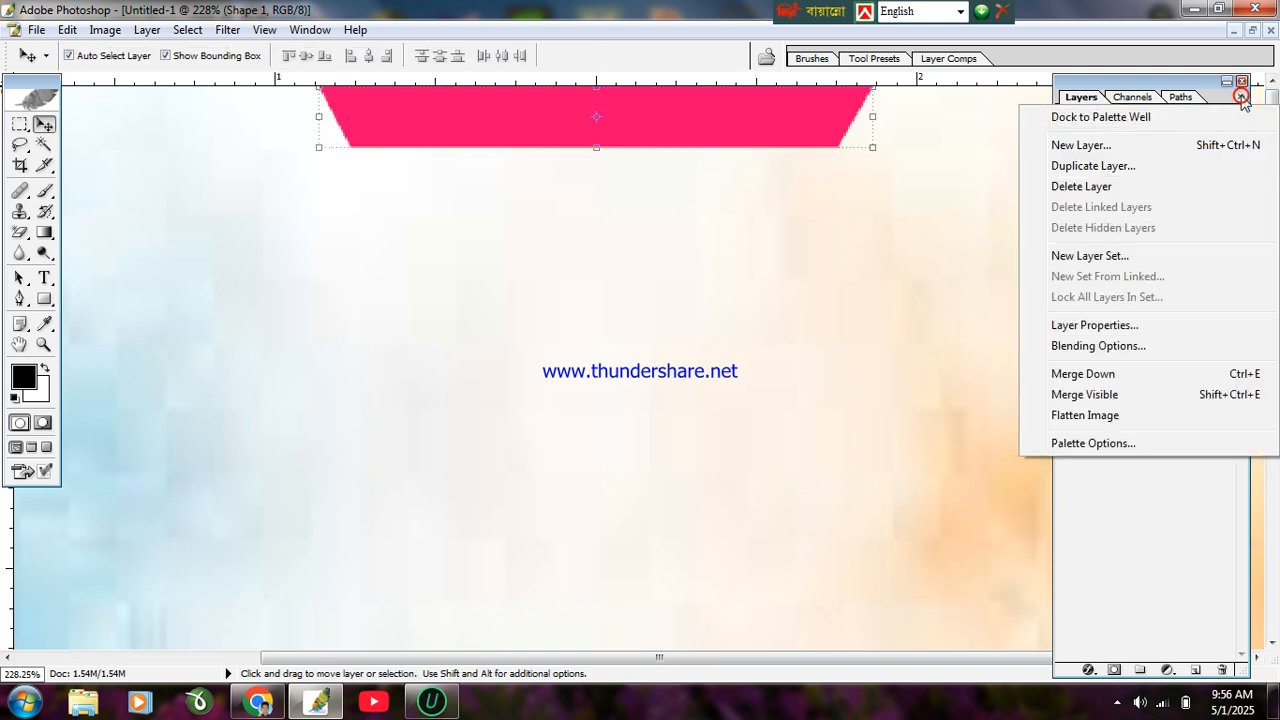
Step: Add a black Stroke to the pink trapezoid via Blending Options
click(1060, 345)
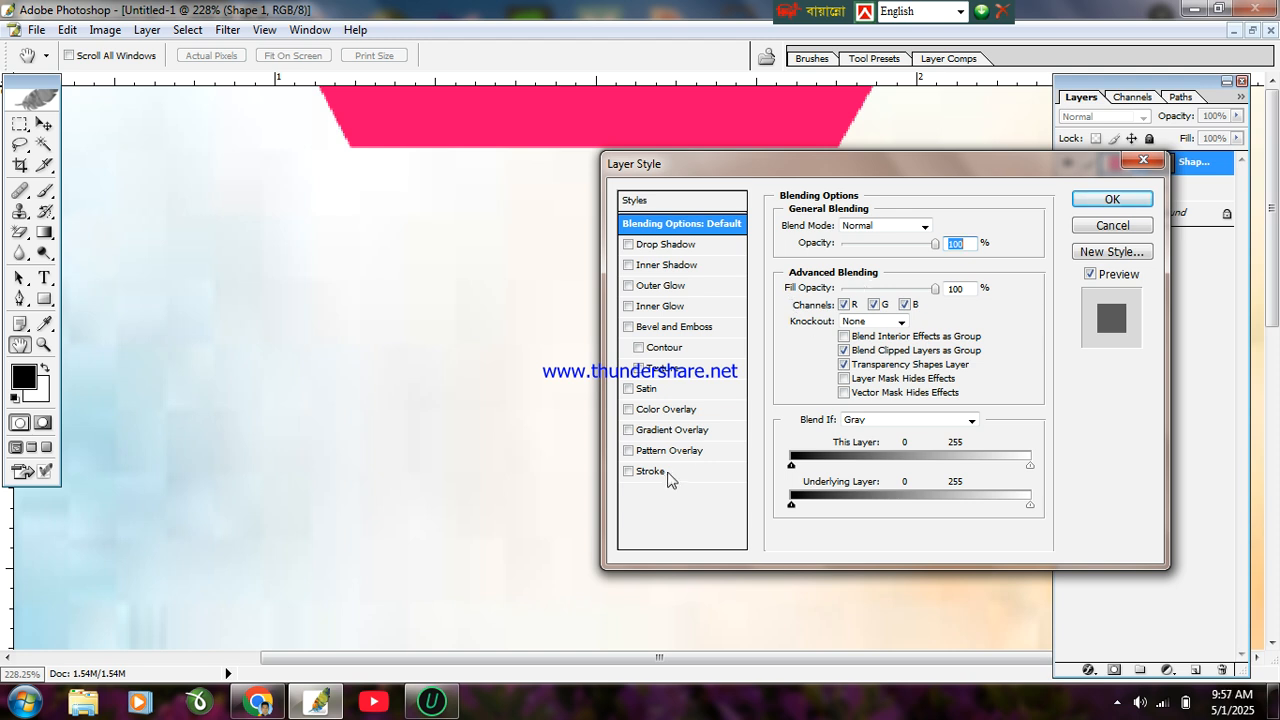
click(666, 472)
click(831, 336)
drag(486, 394, 311, 626)
click(810, 227)
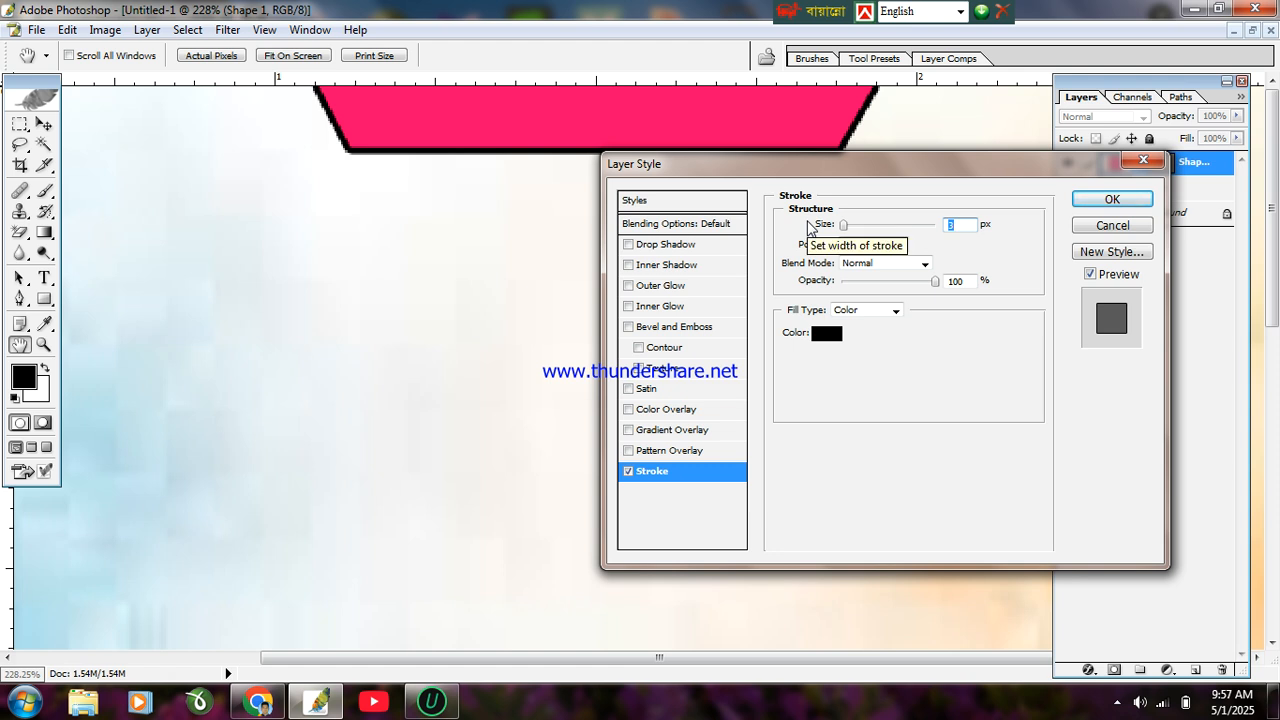
Step: Add a BAFF00 drop shadow with 20% spread, 16 px size, 86° angle, and apply the styles
click(702, 245)
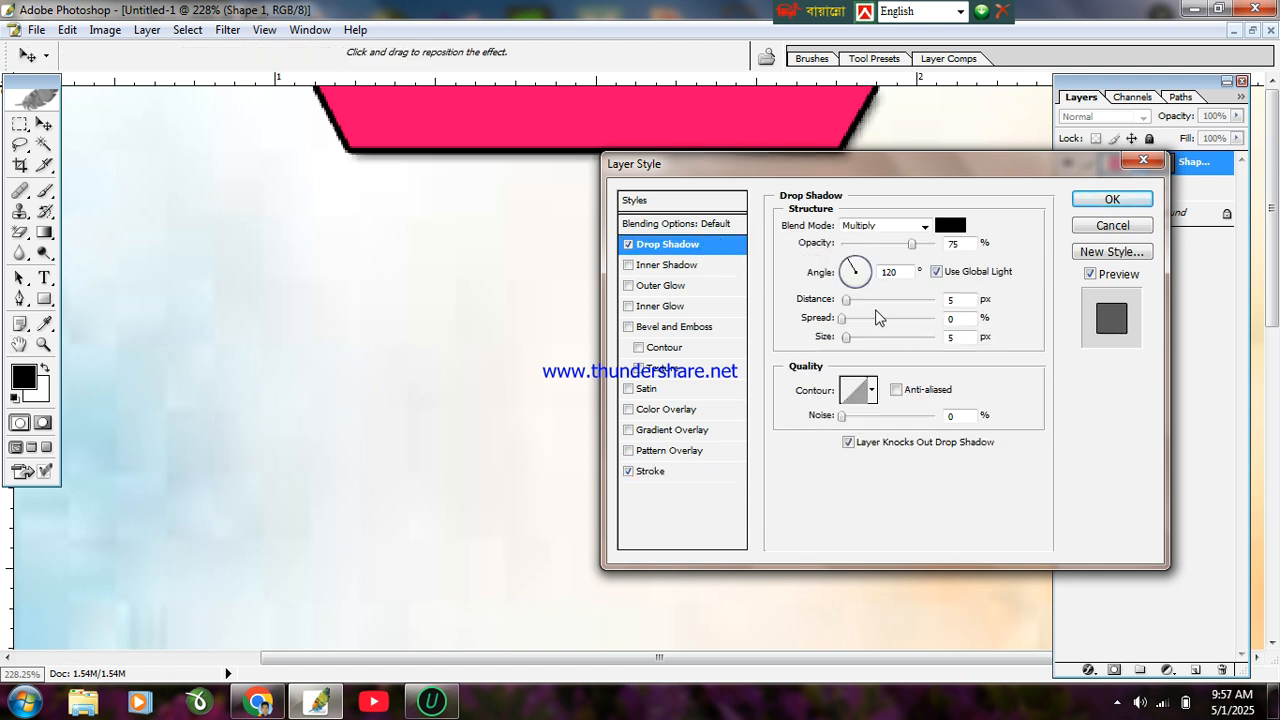
drag(843, 320, 860, 320)
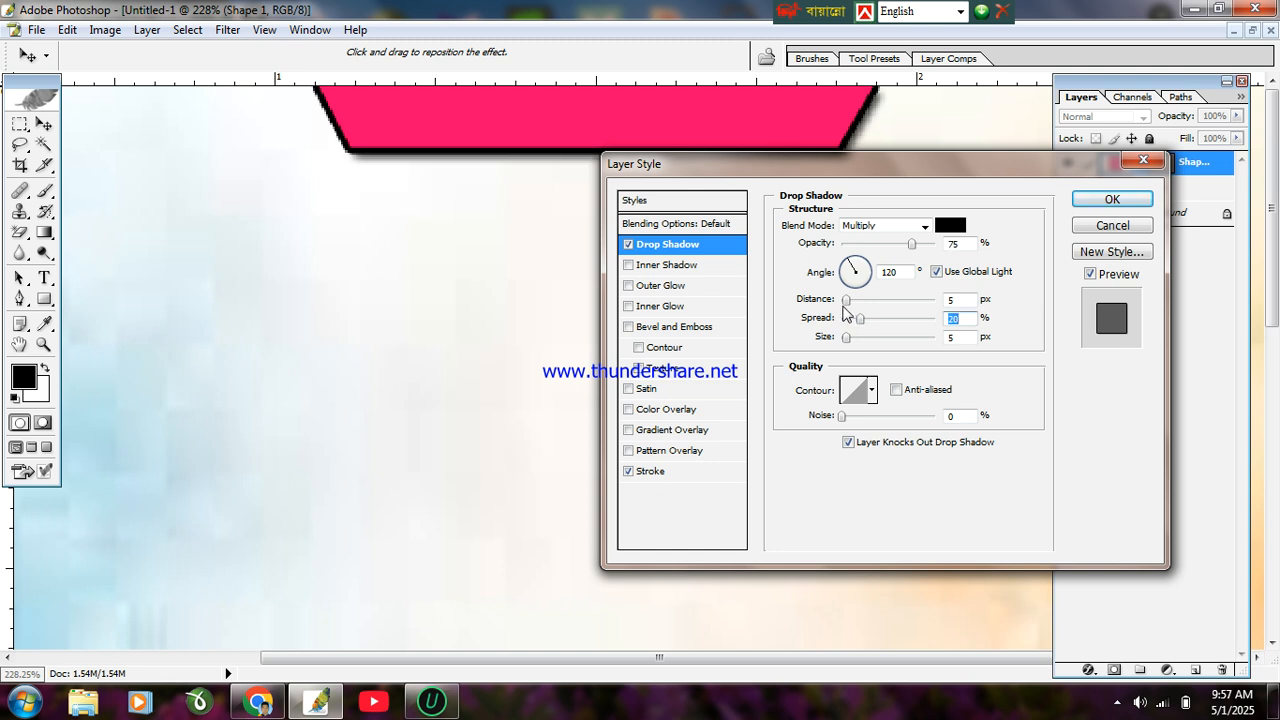
mouse_move(848, 266)
mouse_down()
mouse_move(855, 303)
mouse_move(879, 302)
mouse_move(845, 271)
mouse_move(836, 278)
mouse_move(855, 266)
mouse_up()
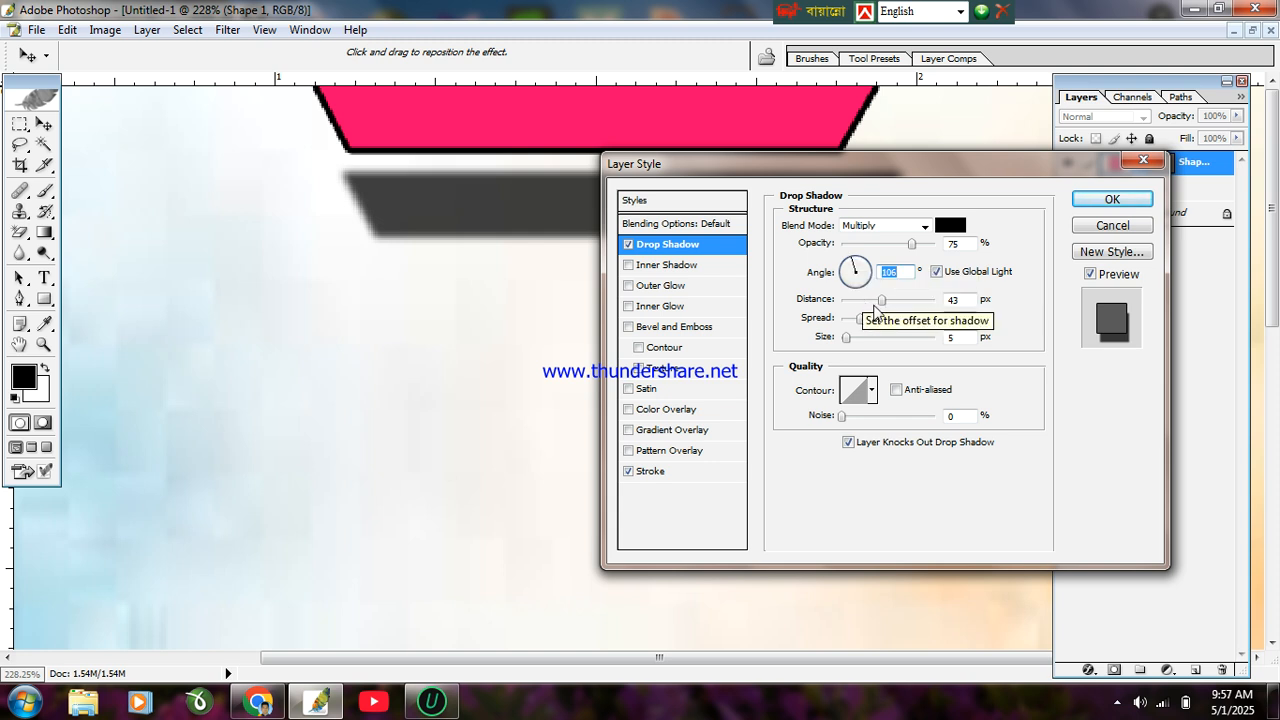
drag(883, 302, 852, 338)
click(948, 227)
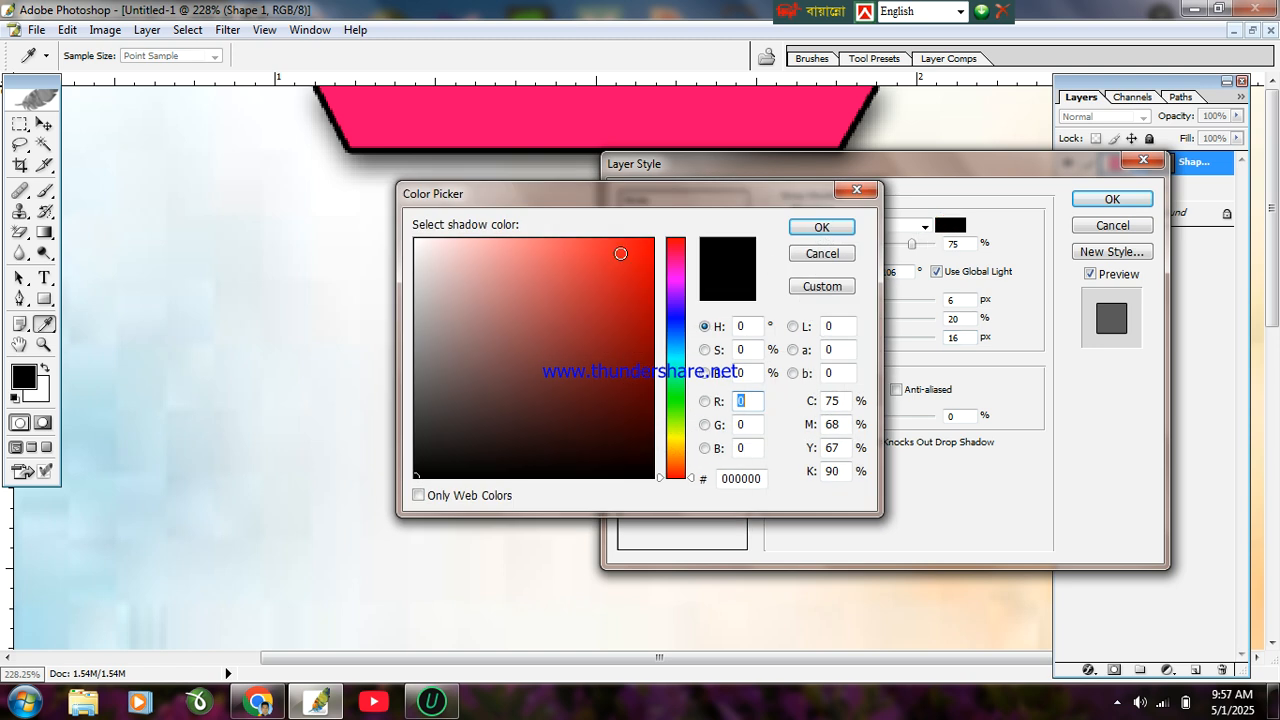
click(675, 427)
click(652, 240)
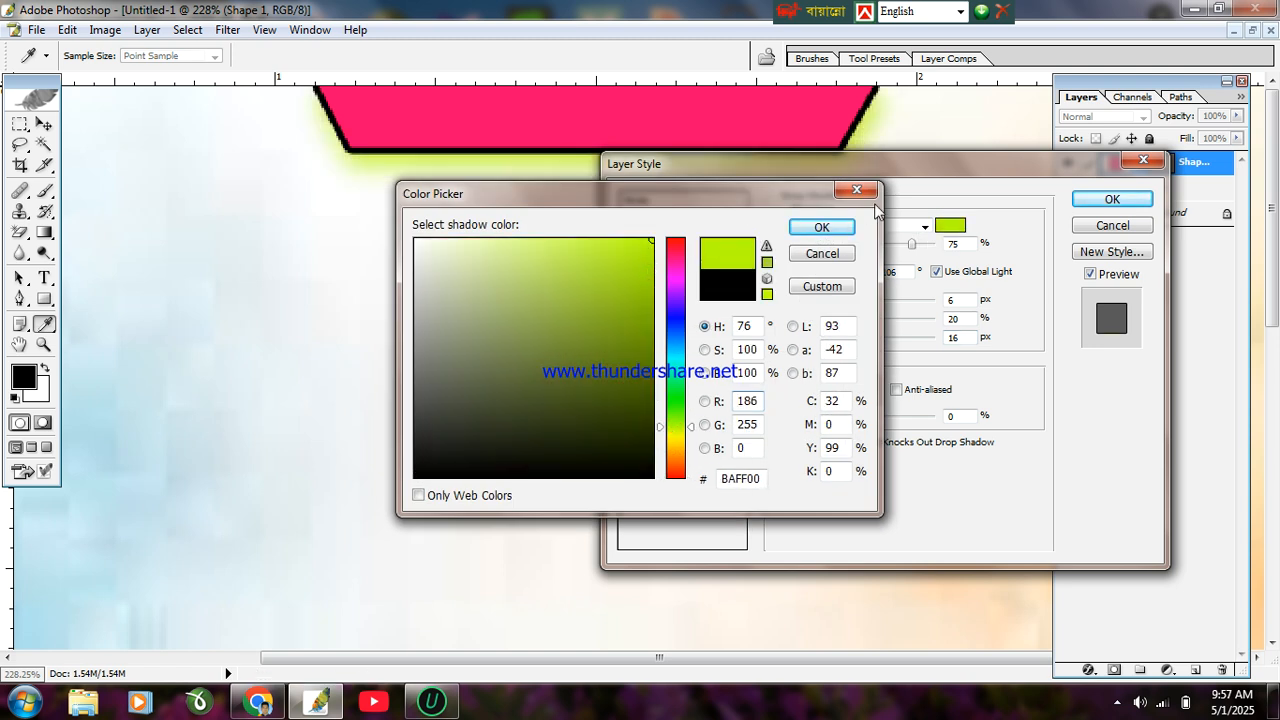
click(838, 231)
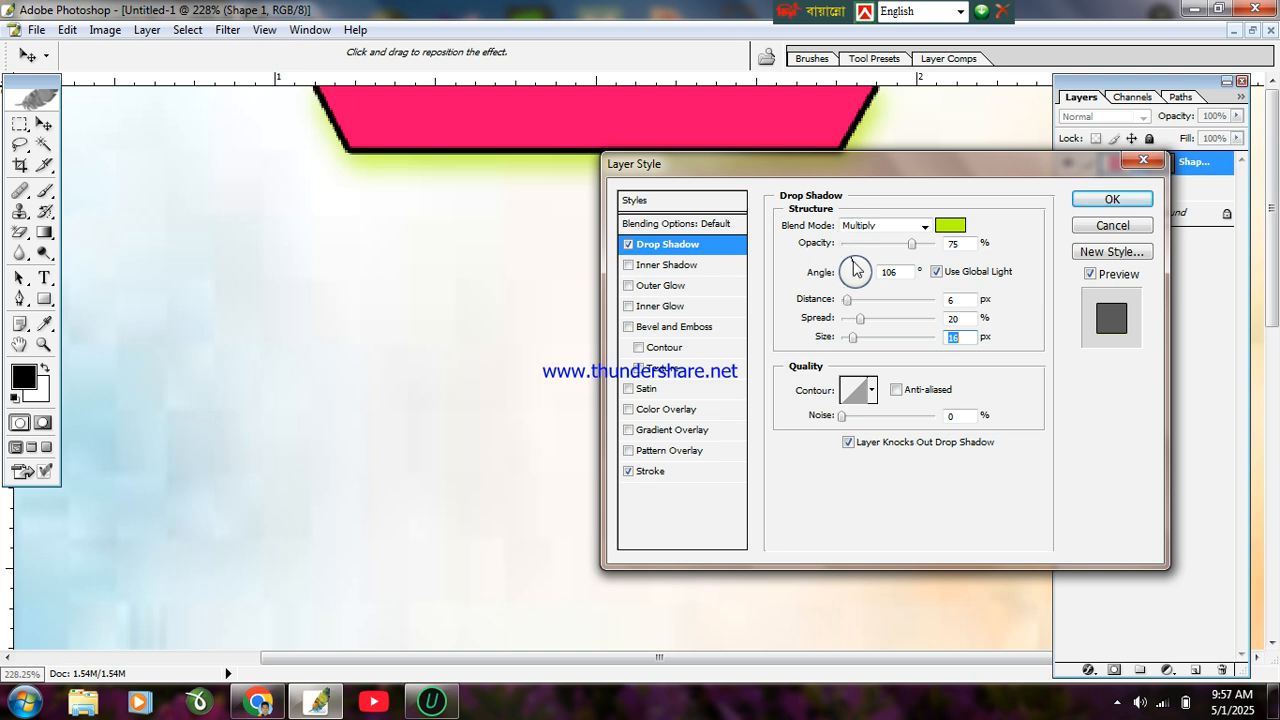
click(856, 260)
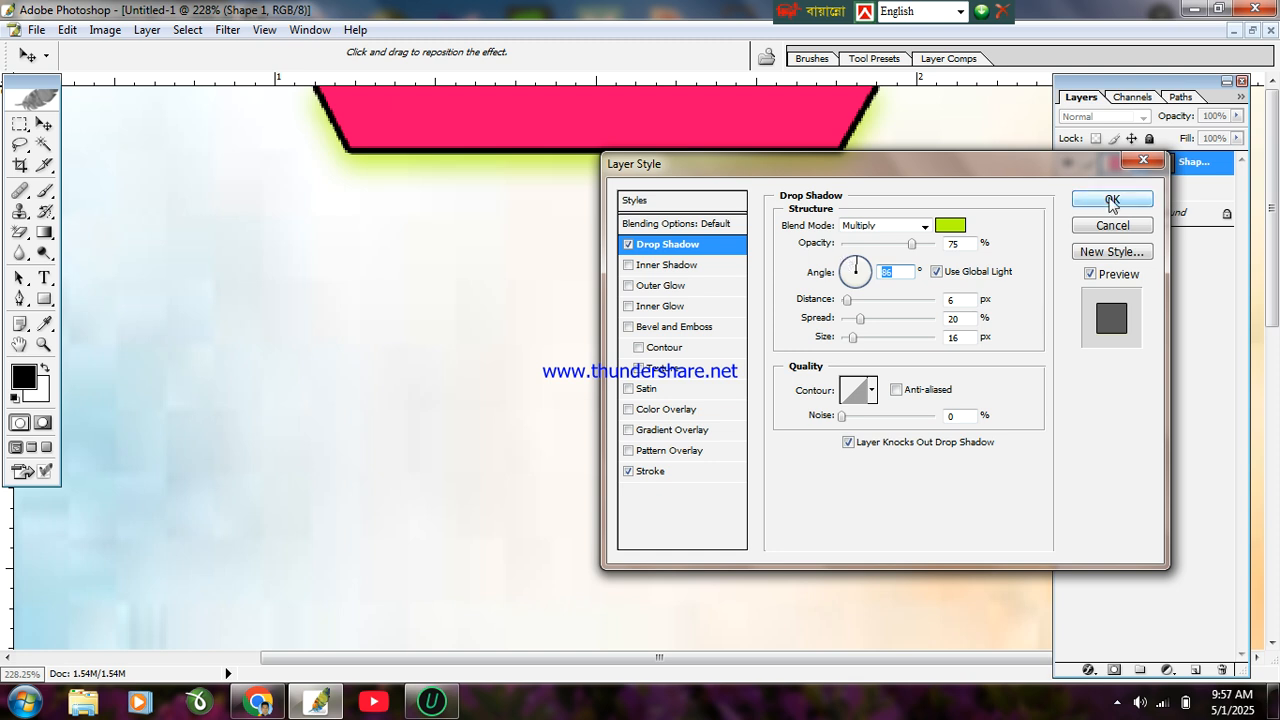
click(1098, 200)
key(Up)
key(Up)
key(Up)
key(Up)
key(Up)
key(Up)
Step: Start a text layer below the pink bar with an 18 pt font size
key(Down)
key(Down)
key(Down)
key(Down)
key(Down)
key(Down)
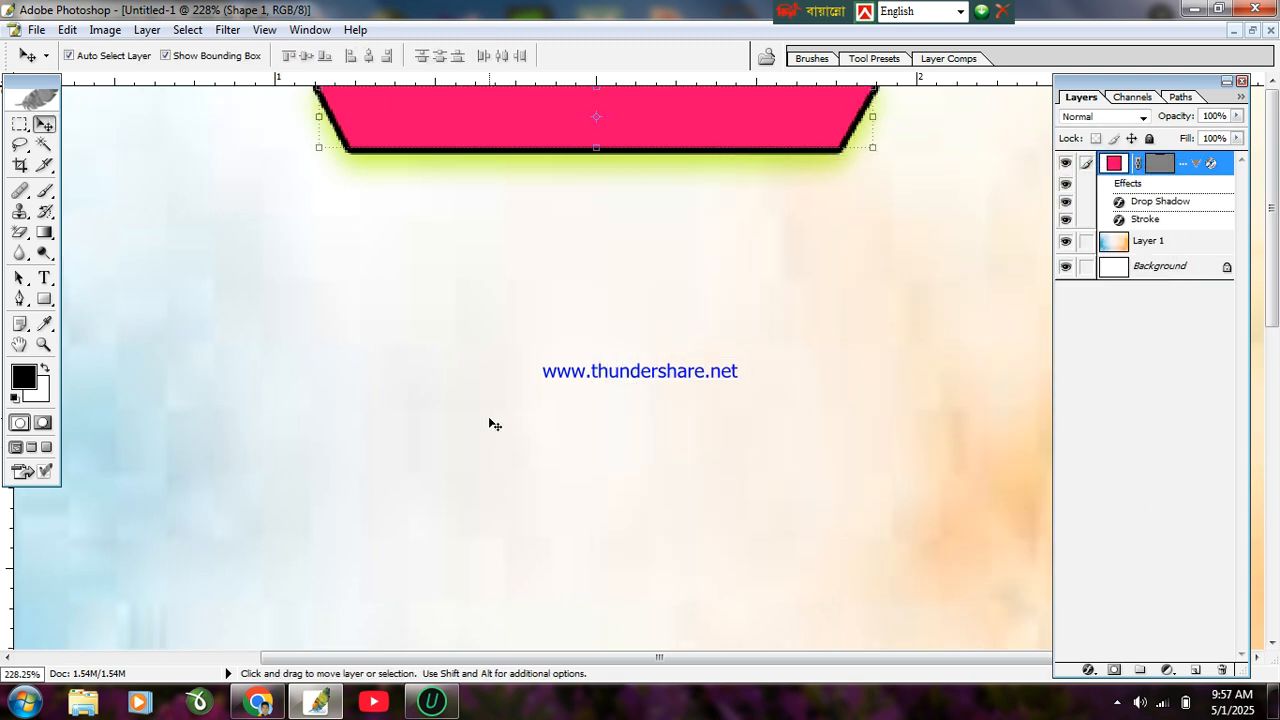
click(44, 277)
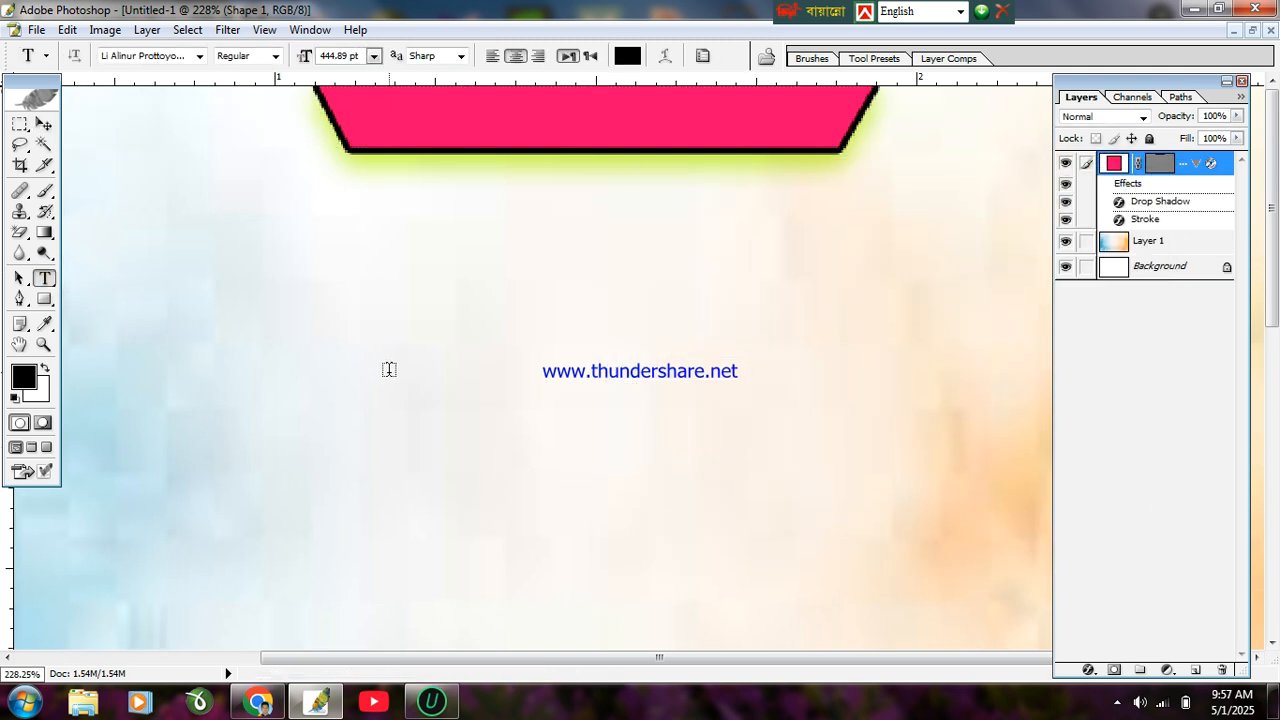
click(411, 368)
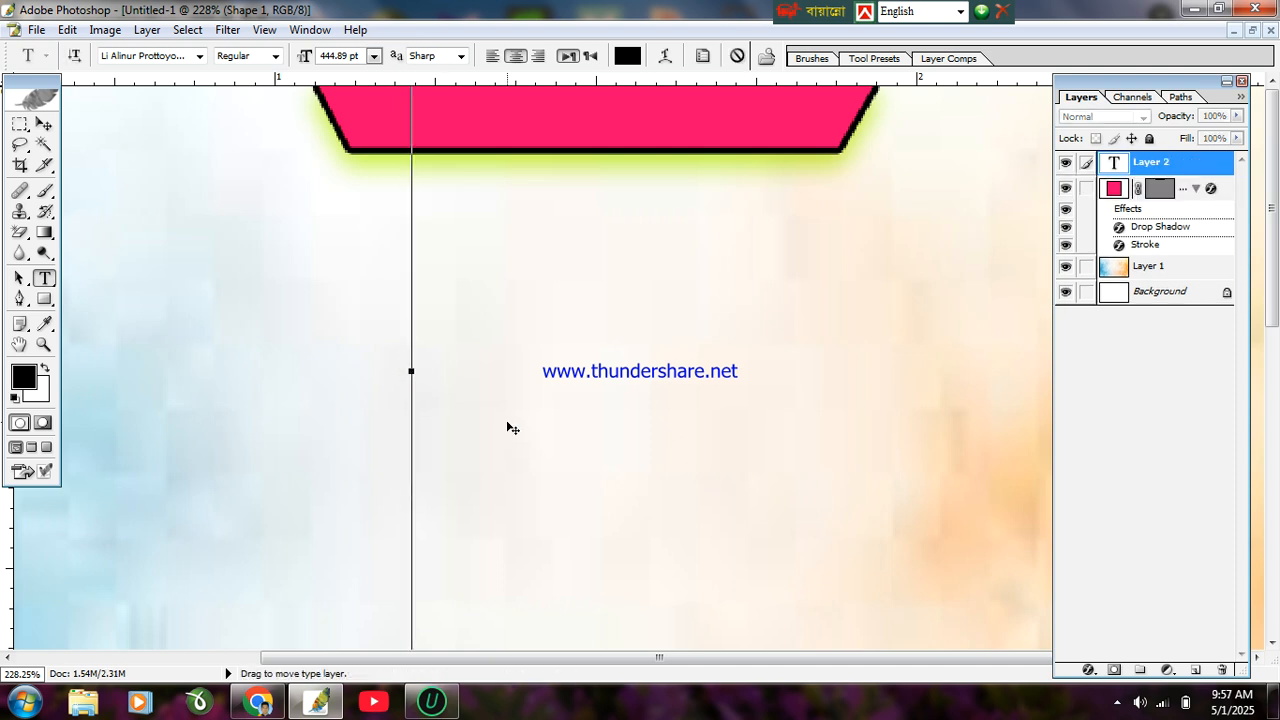
click(373, 56)
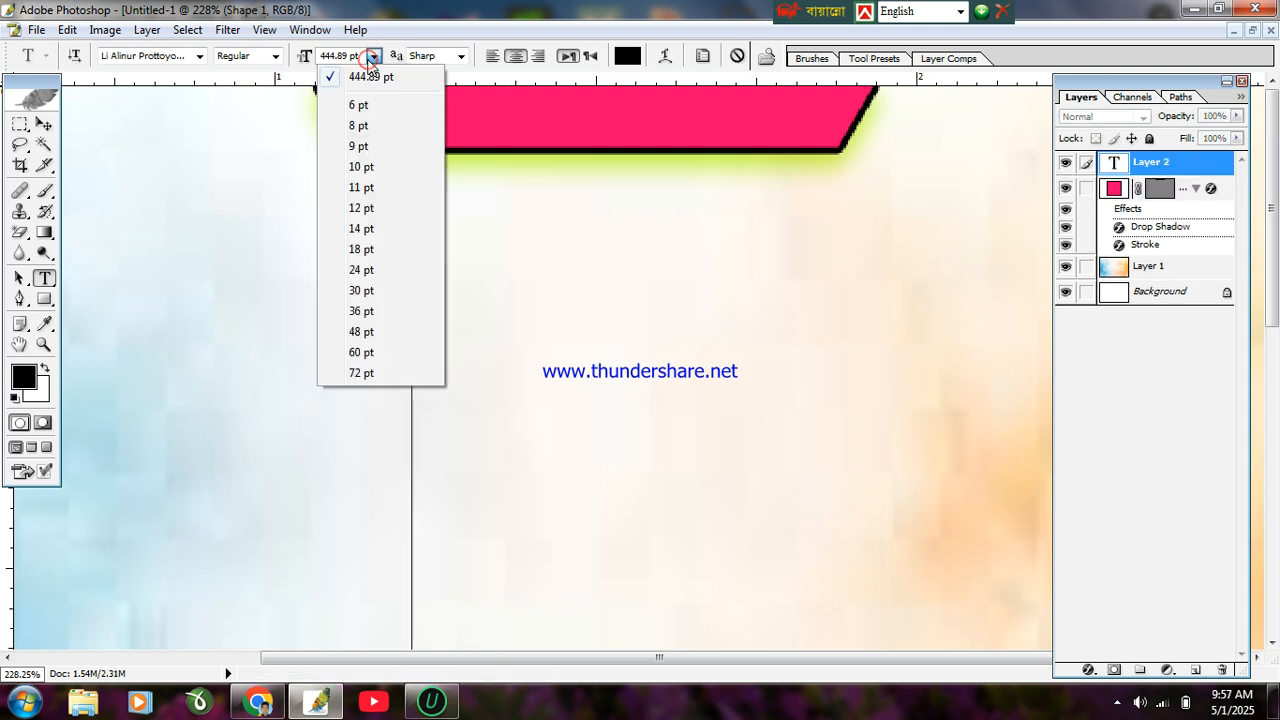
click(360, 372)
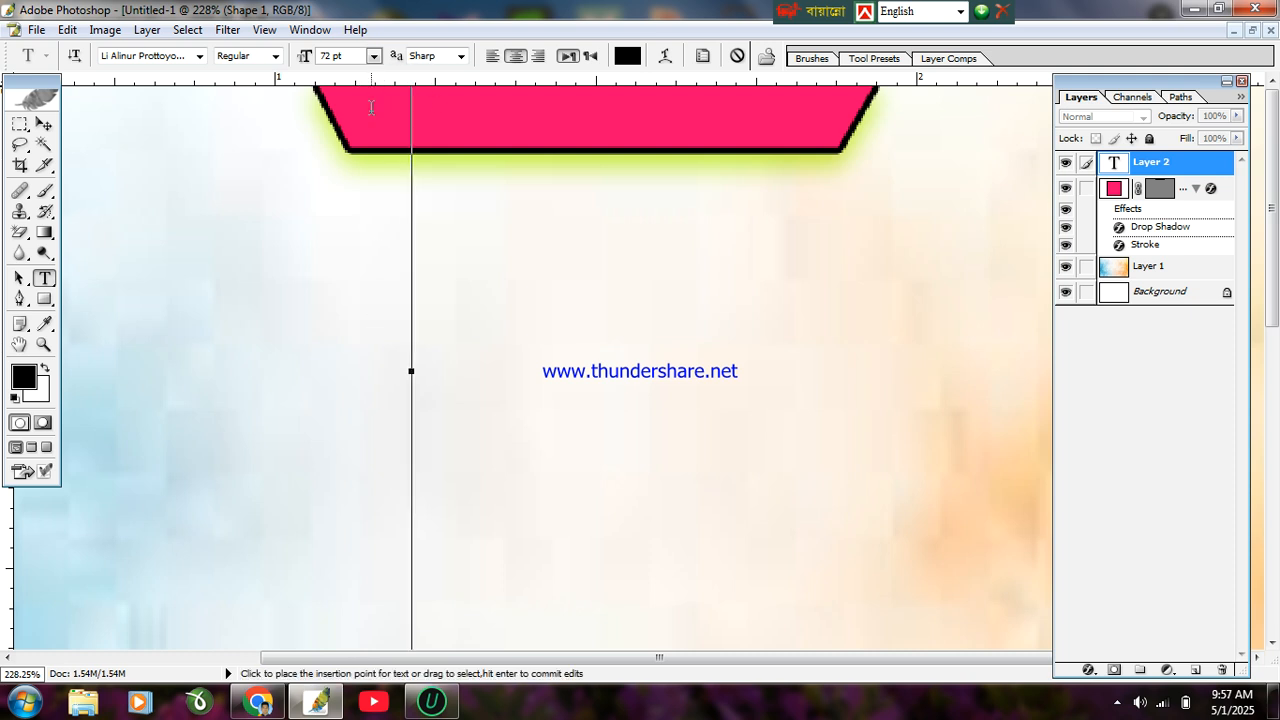
click(373, 56)
click(350, 258)
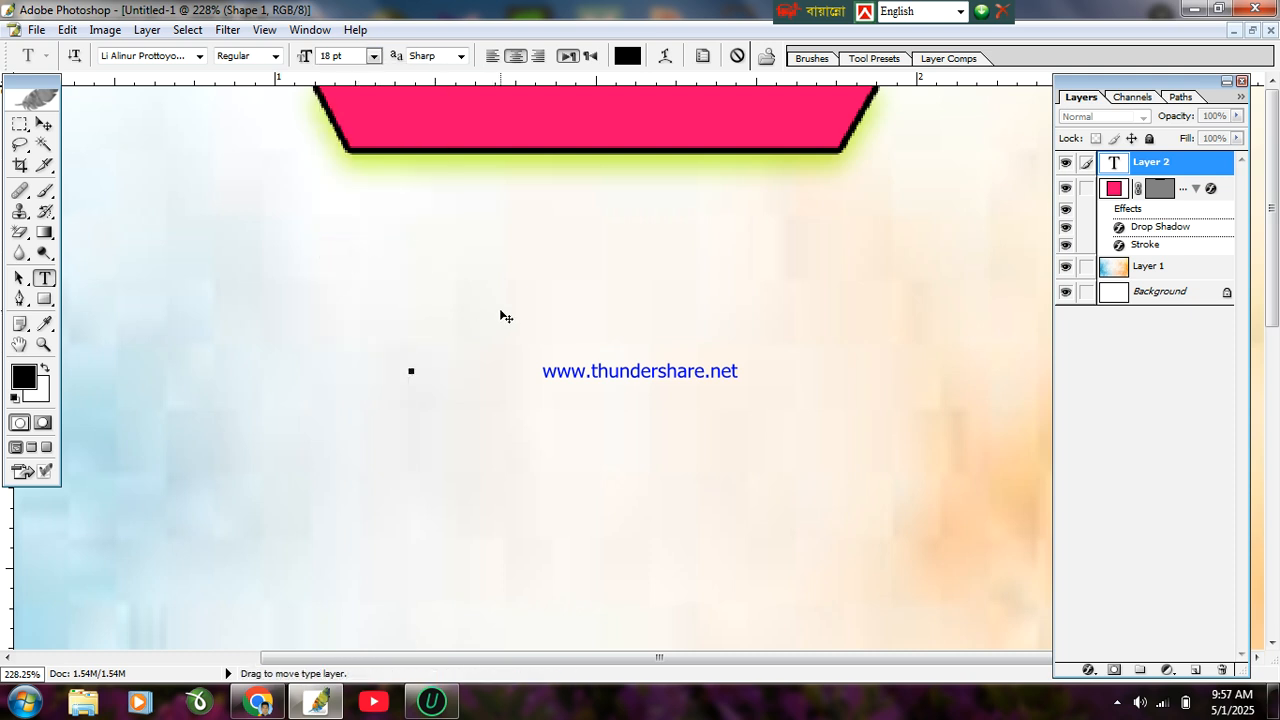
Step: Switch to the Bijoy Bangla layout, choose SutonnyMJ, and type the Bismillah line
text(sd)
key(BackSpace)
key(BackSpace)
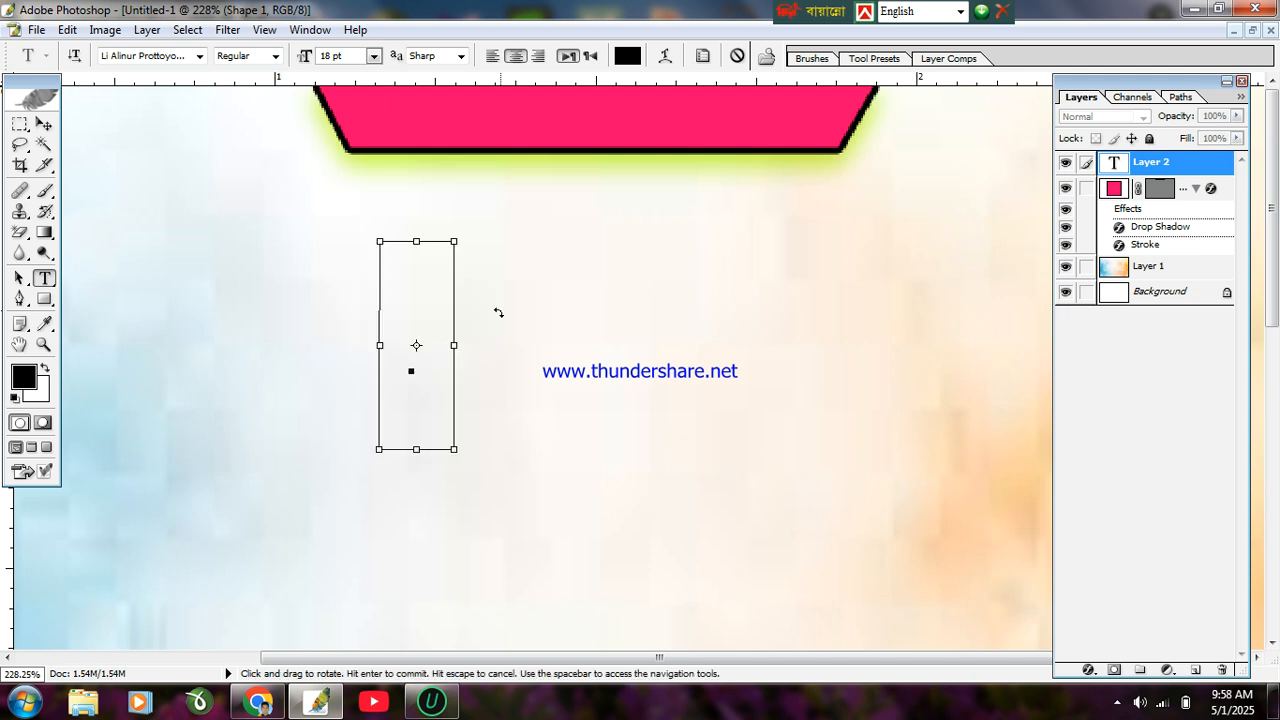
key(ctrl+alt+b)
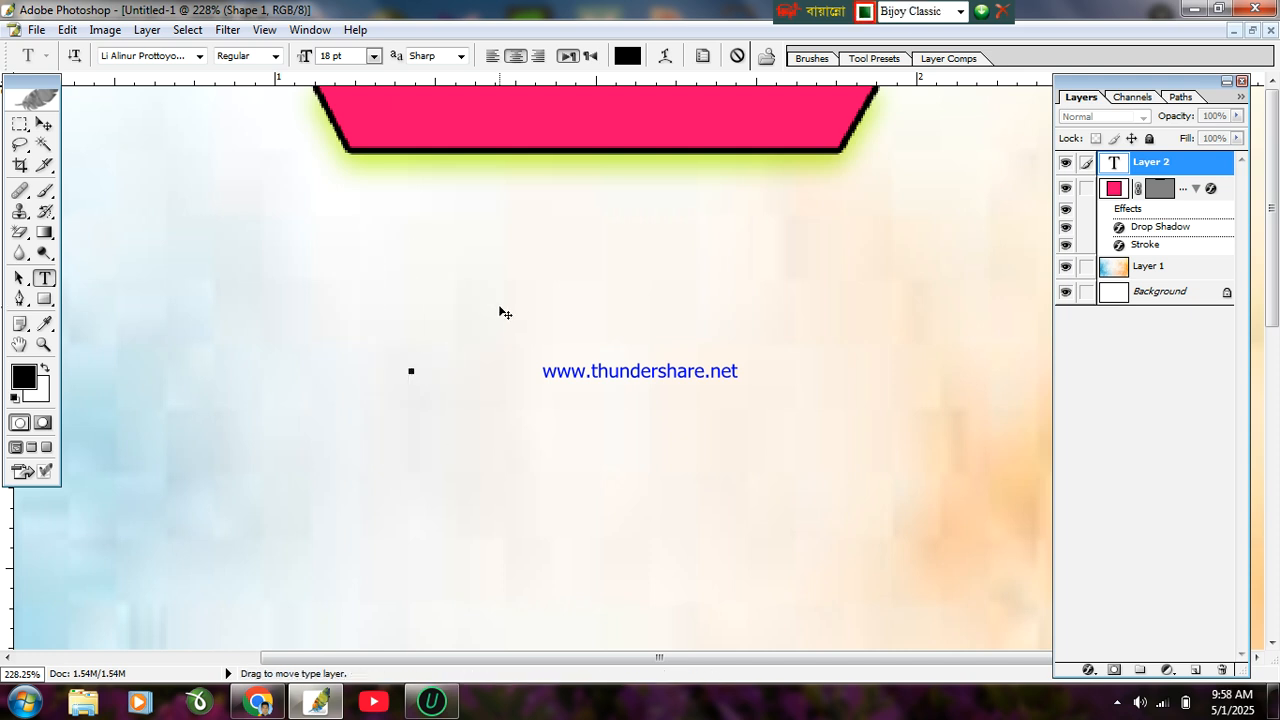
click(199, 56)
scroll(190, 355, down, 20)
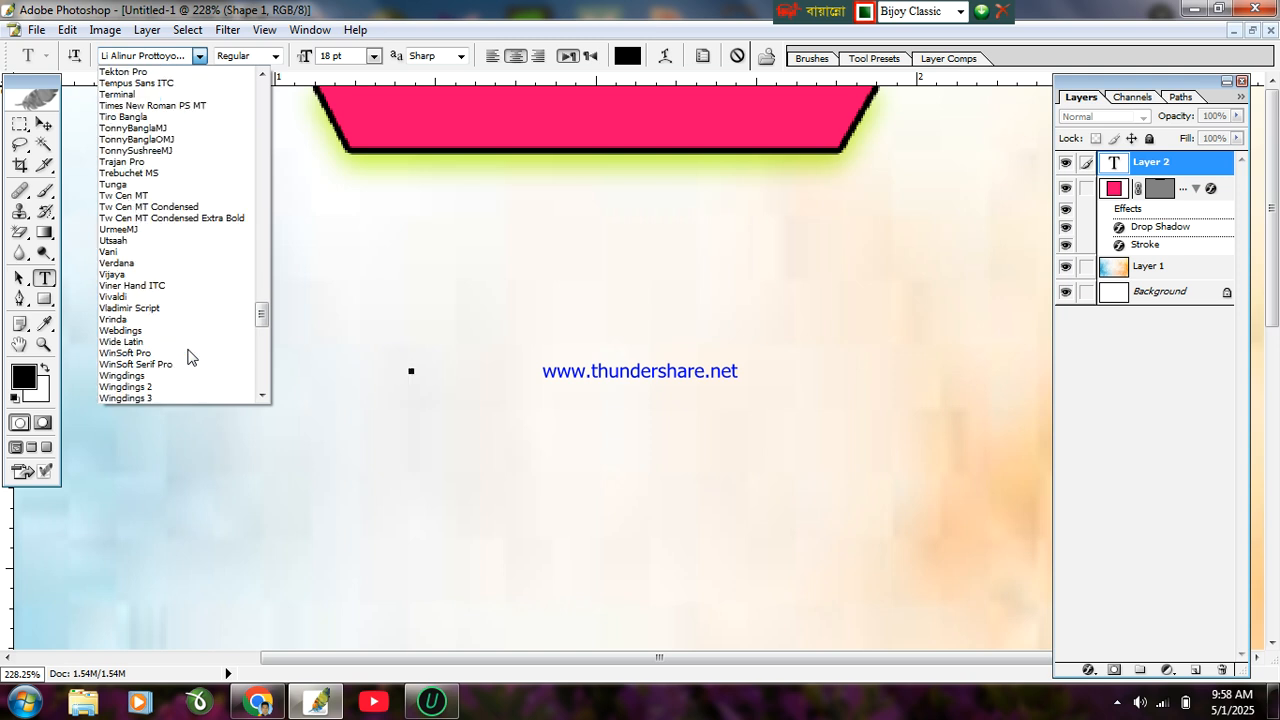
scroll(190, 355, up, 4)
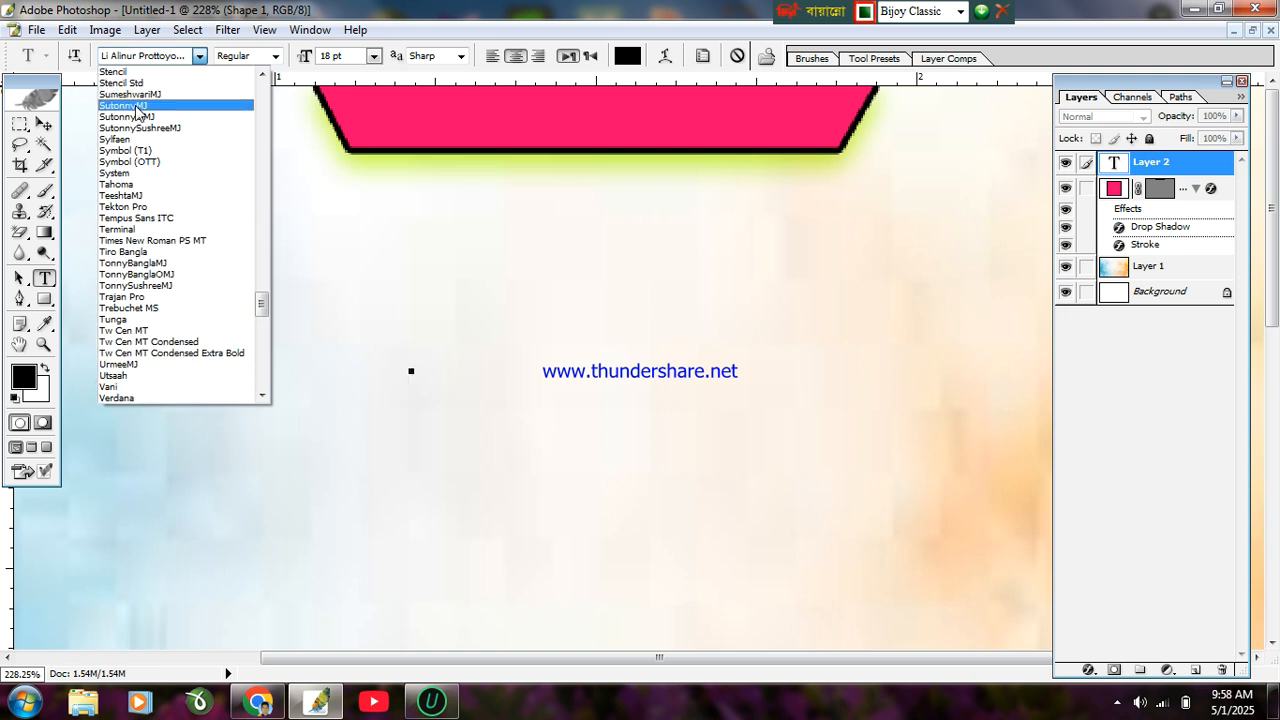
click(135, 106)
click(411, 372)
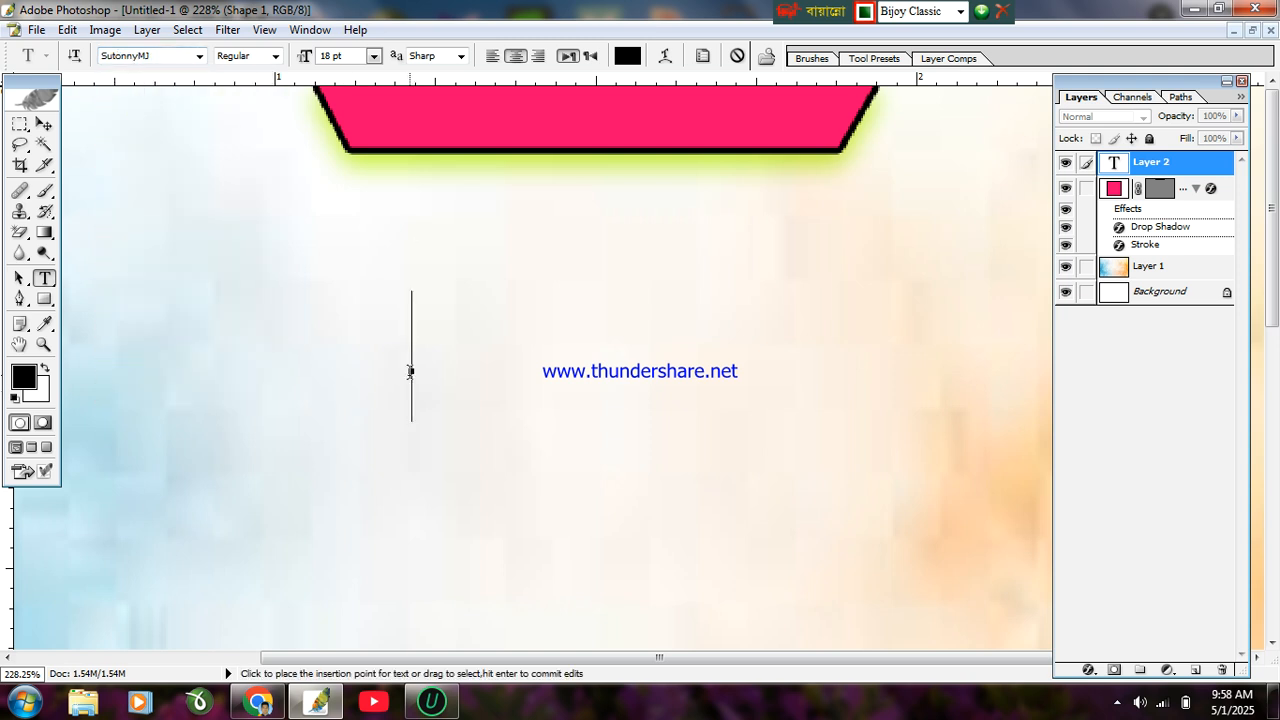
text(fv)
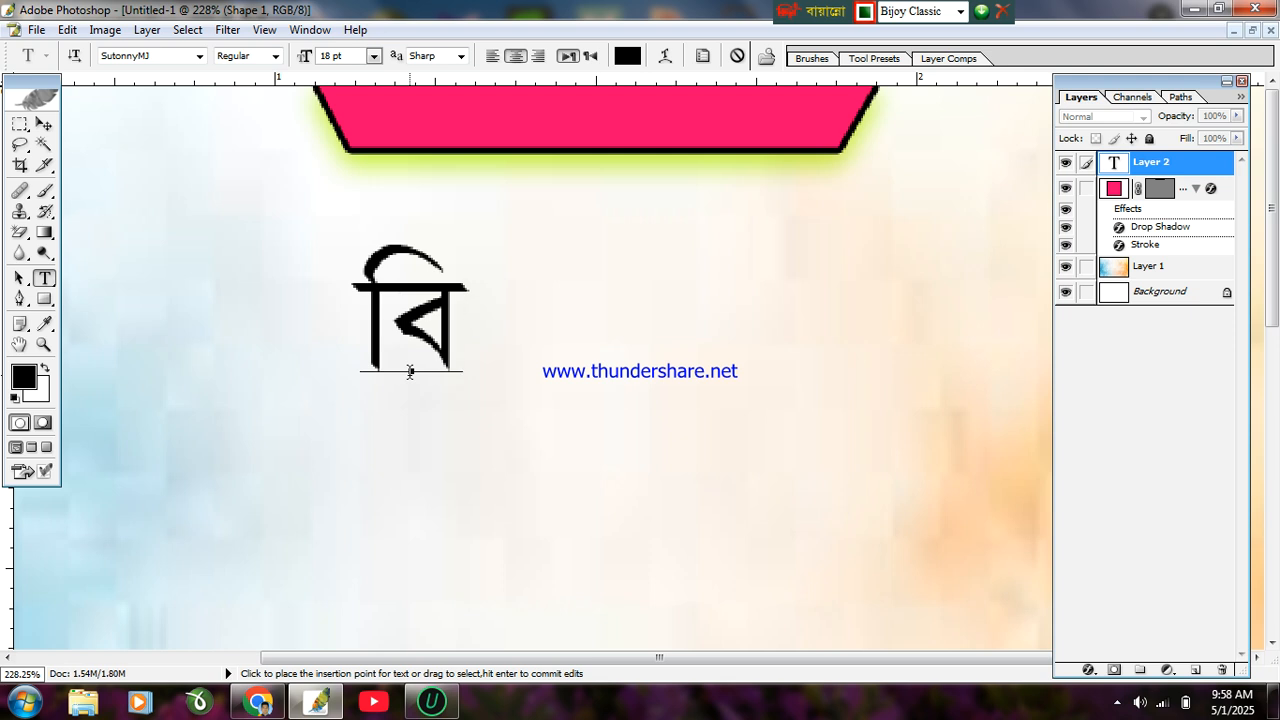
text(ndmVgV)
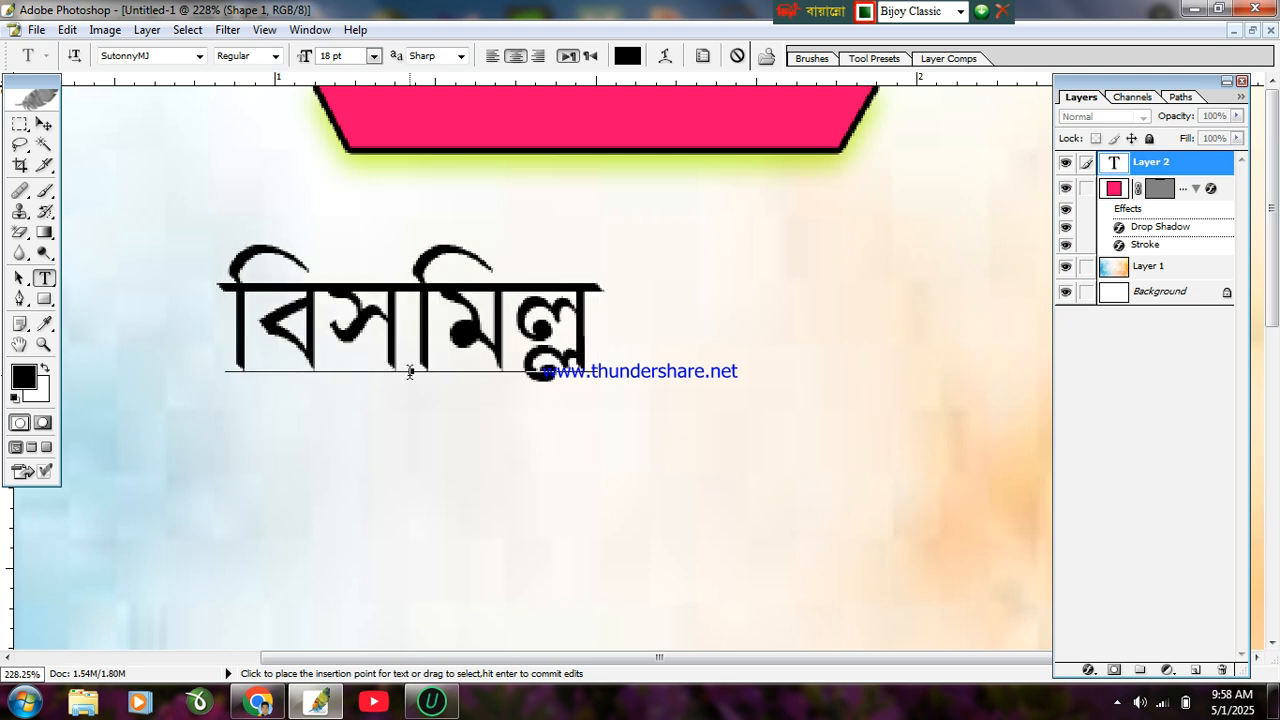
text(fdiv vimfdbv viDm)
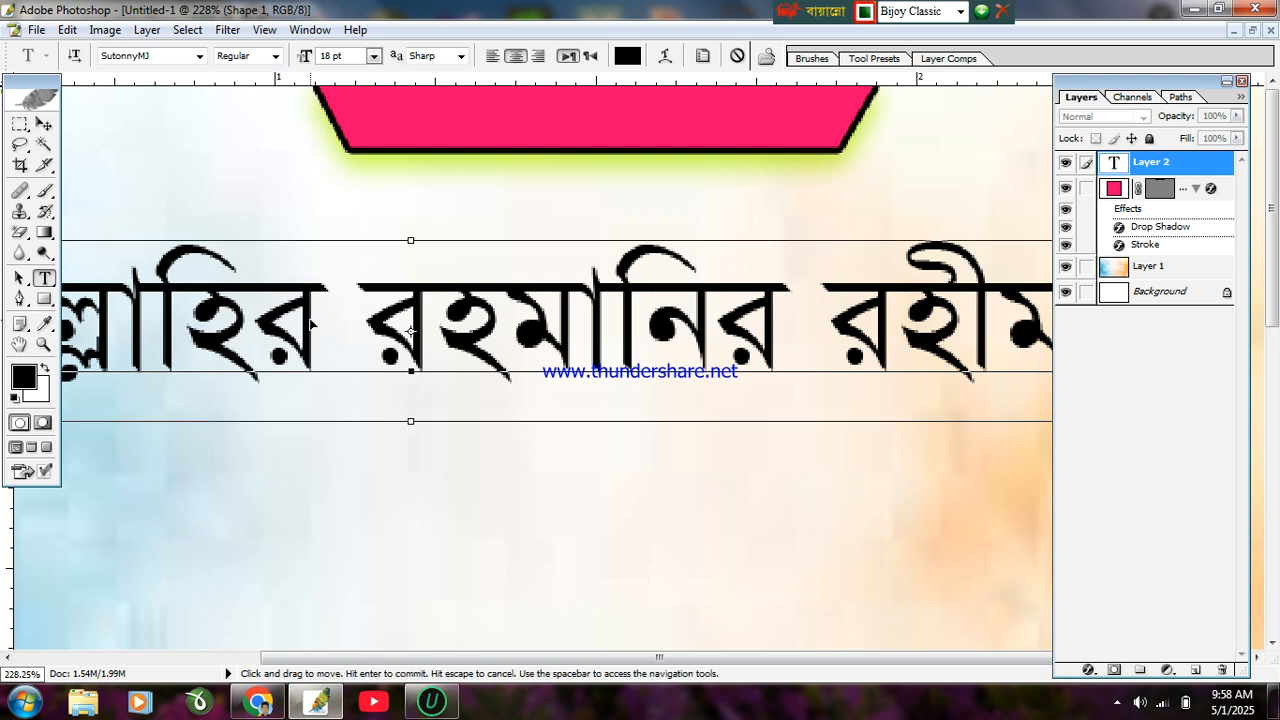
Step: Make the Bismillah text white and bold, then commit it
key(ctrl+a)
click(630, 56)
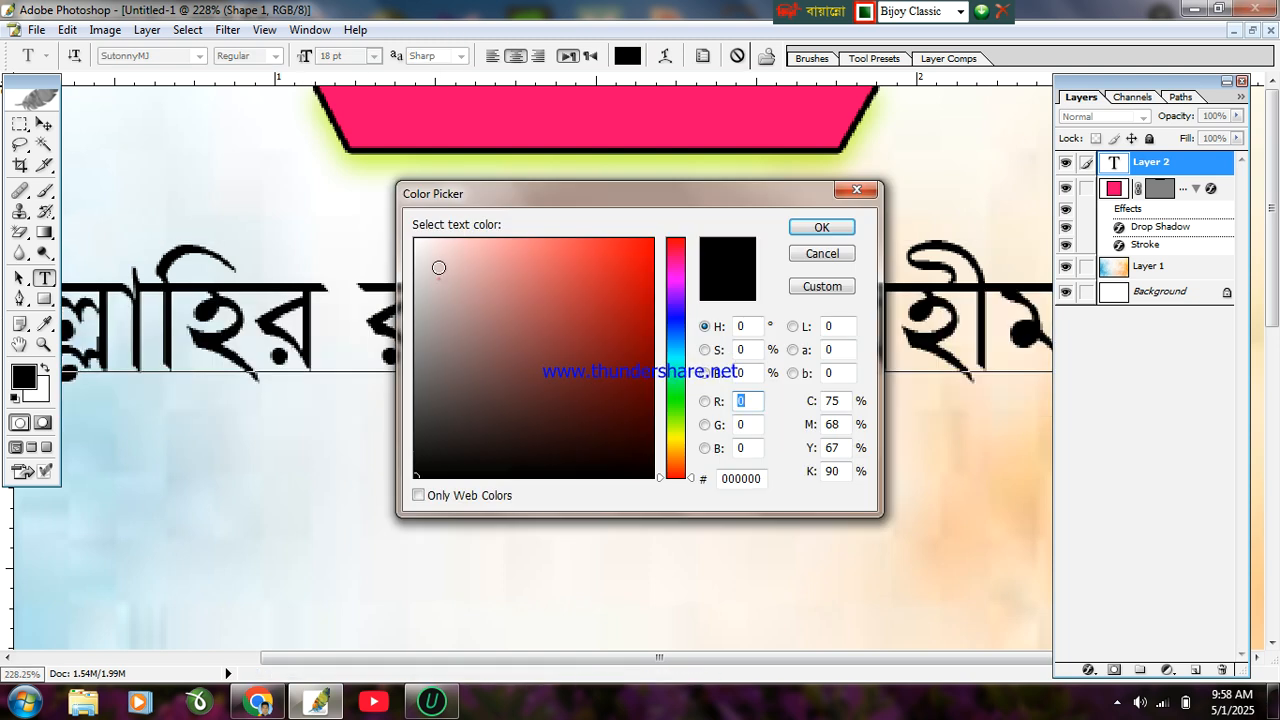
click(531, 240)
click(800, 226)
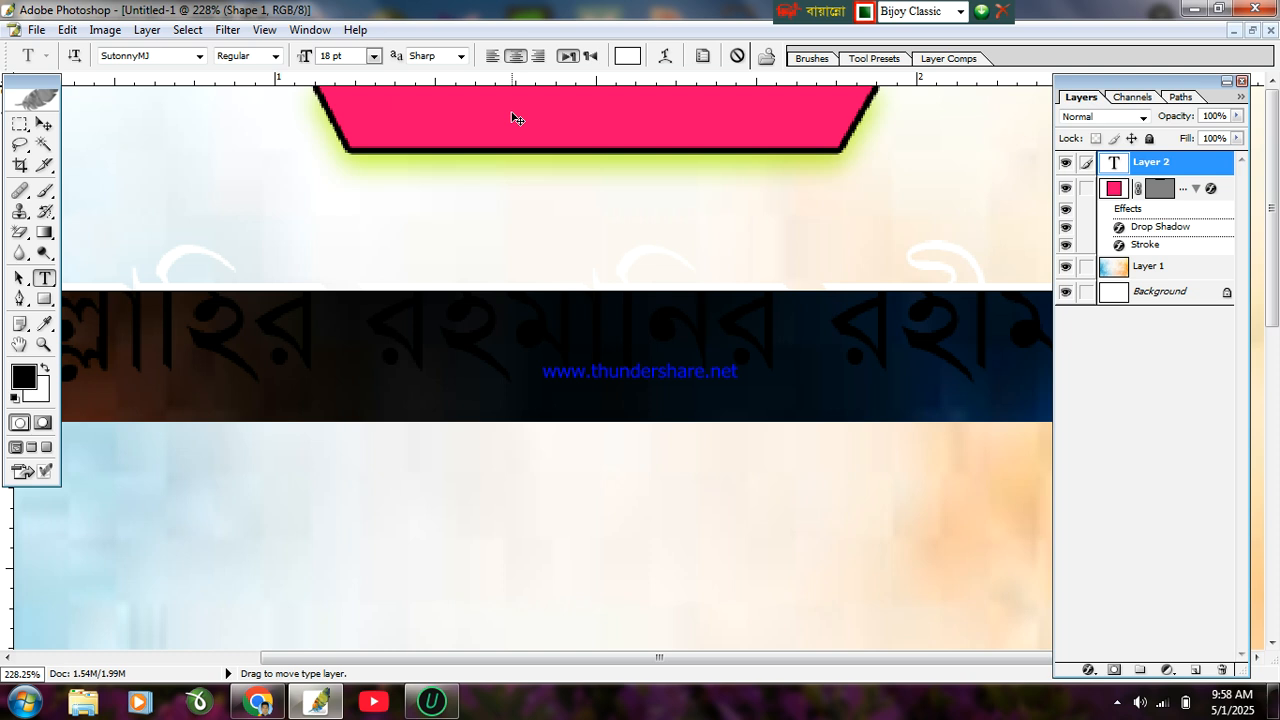
click(274, 56)
click(266, 94)
click(316, 390)
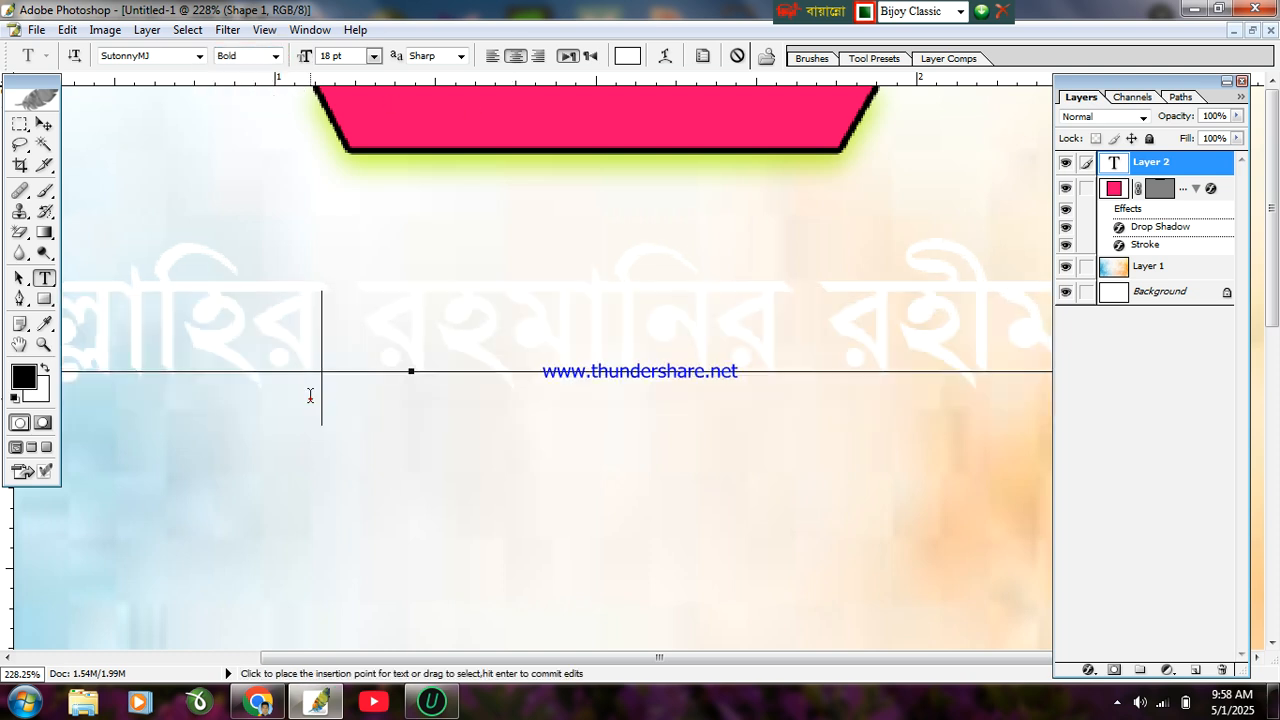
click(44, 123)
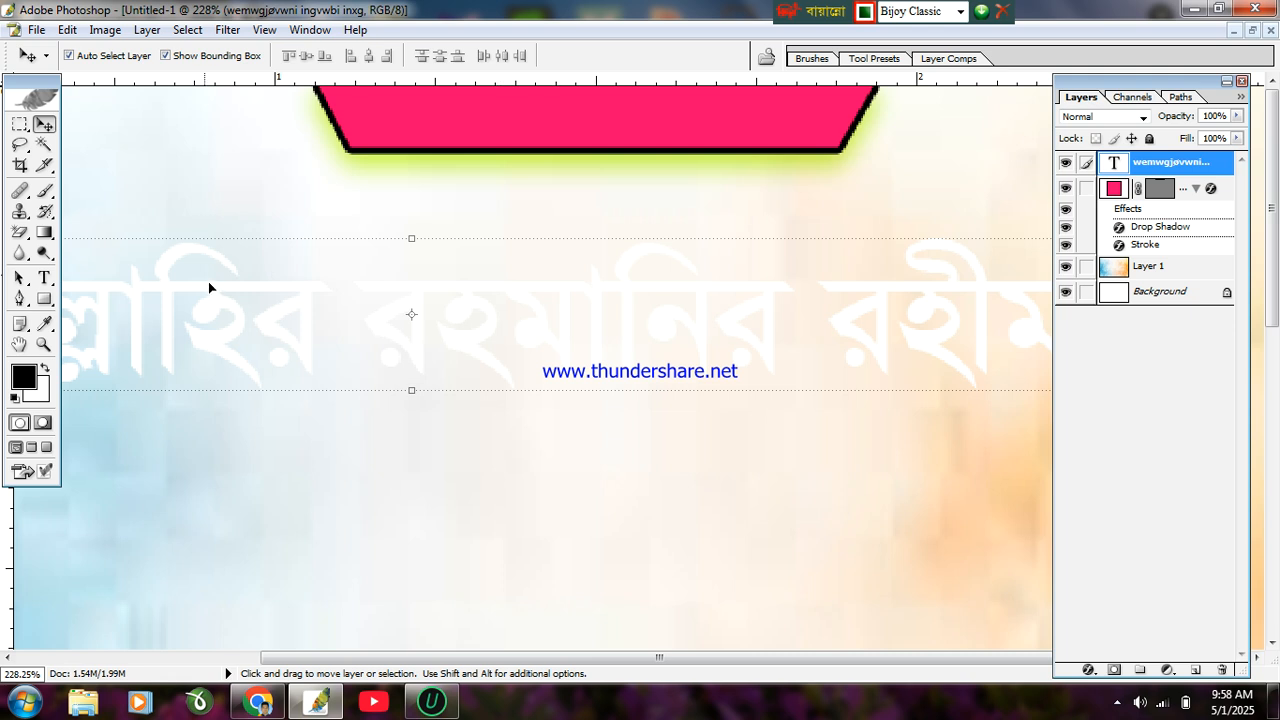
Step: Scale the Bismillah text down, move it onto the pink banner, and apply
alt+click(277, 309)
drag(107, 220, 571, 260)
drag(683, 294, 697, 96)
scroll(410, 408, down, 1)
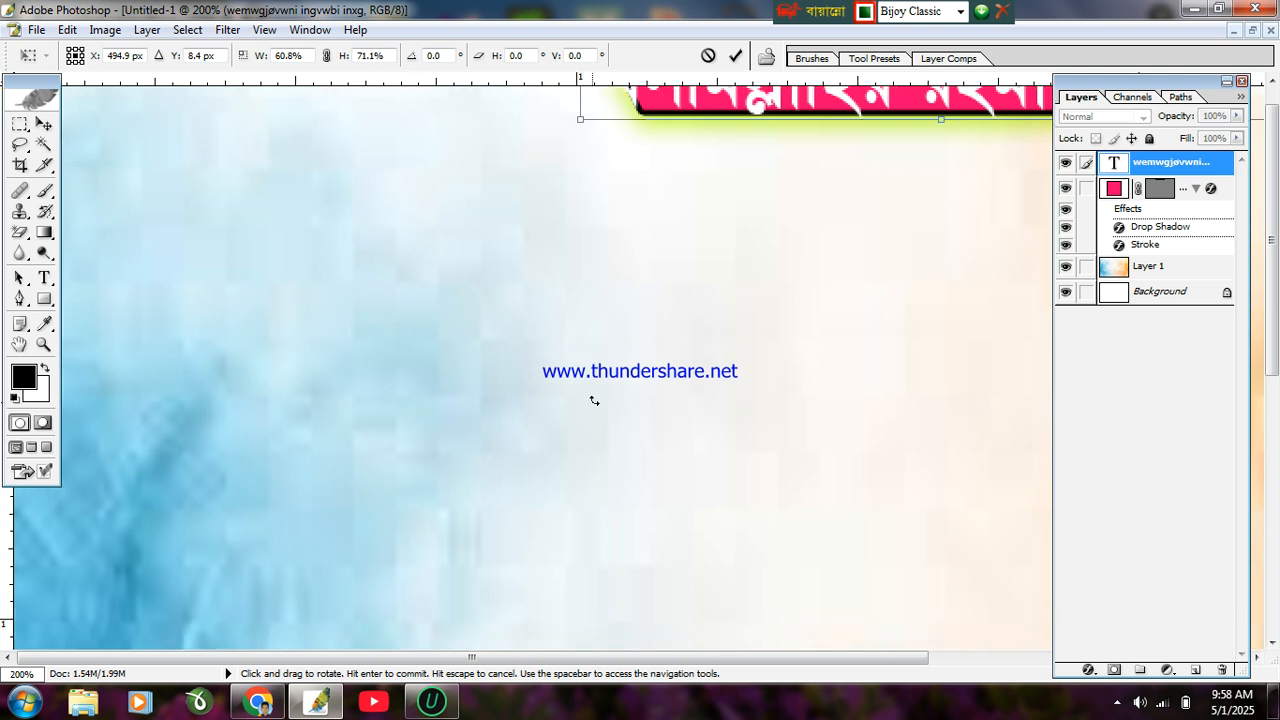
alt+click(593, 402)
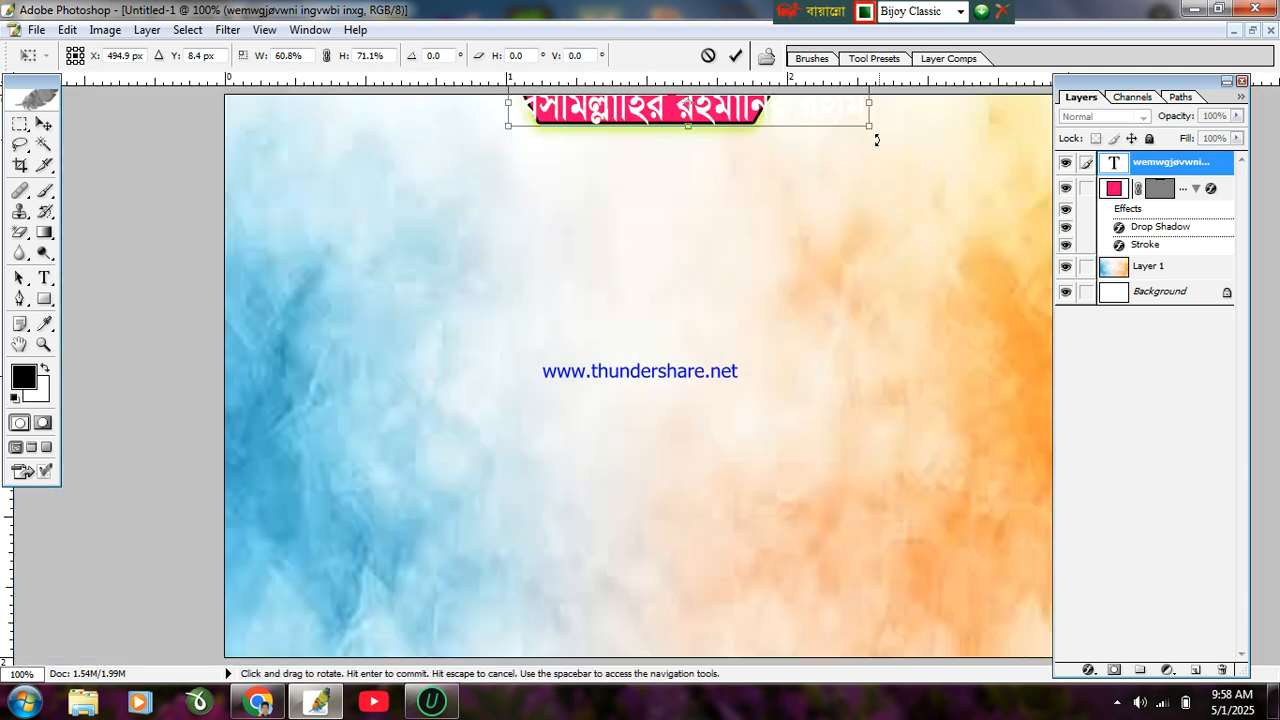
drag(869, 127, 746, 116)
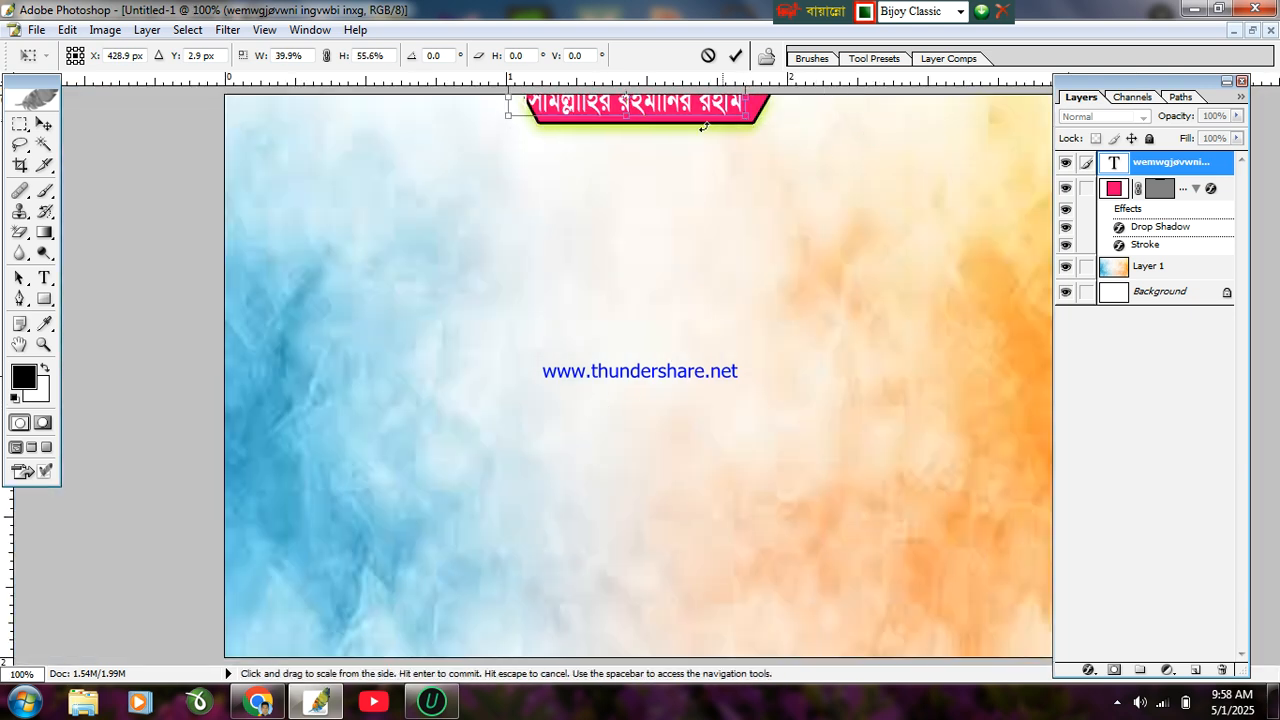
click(647, 208)
click(646, 211)
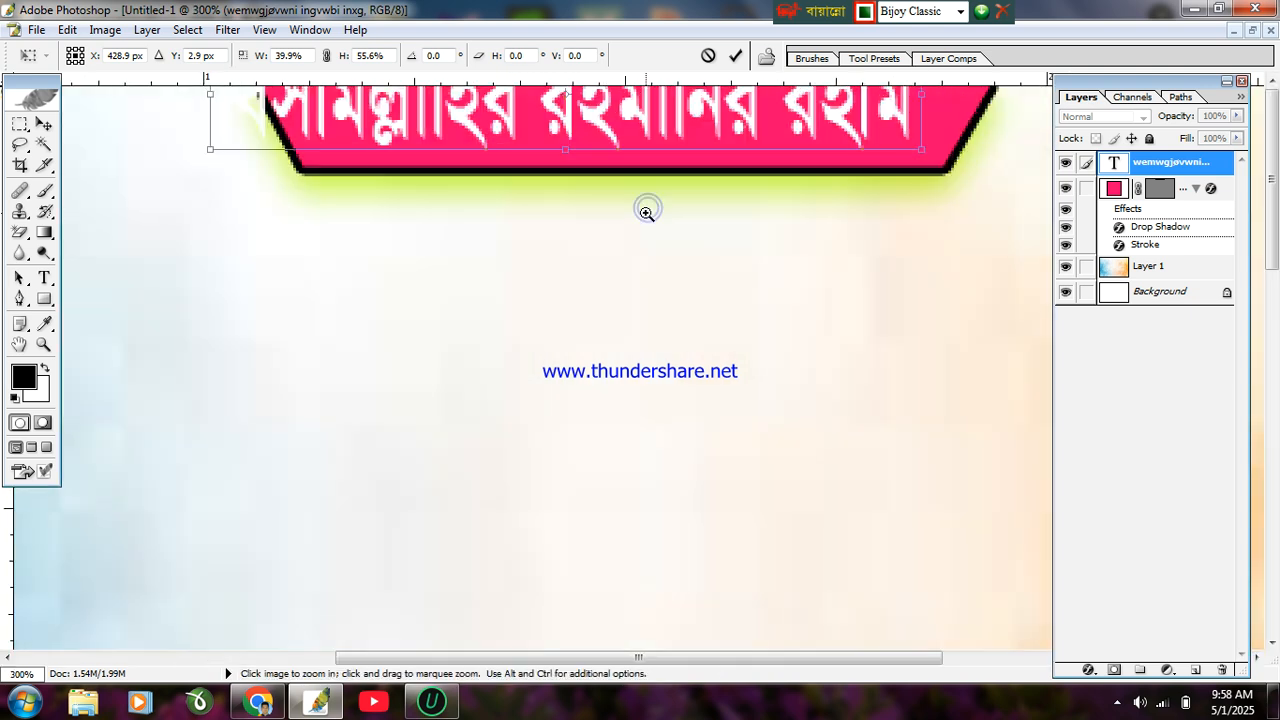
click(646, 240)
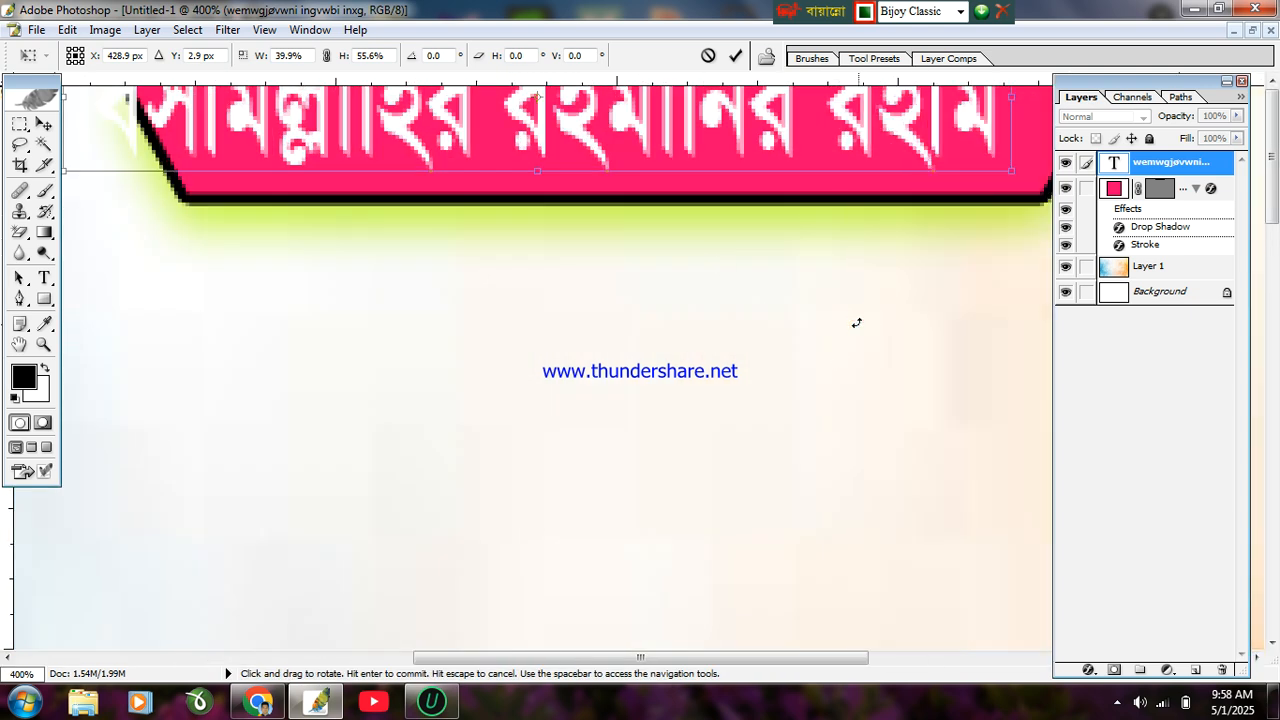
key(Return)
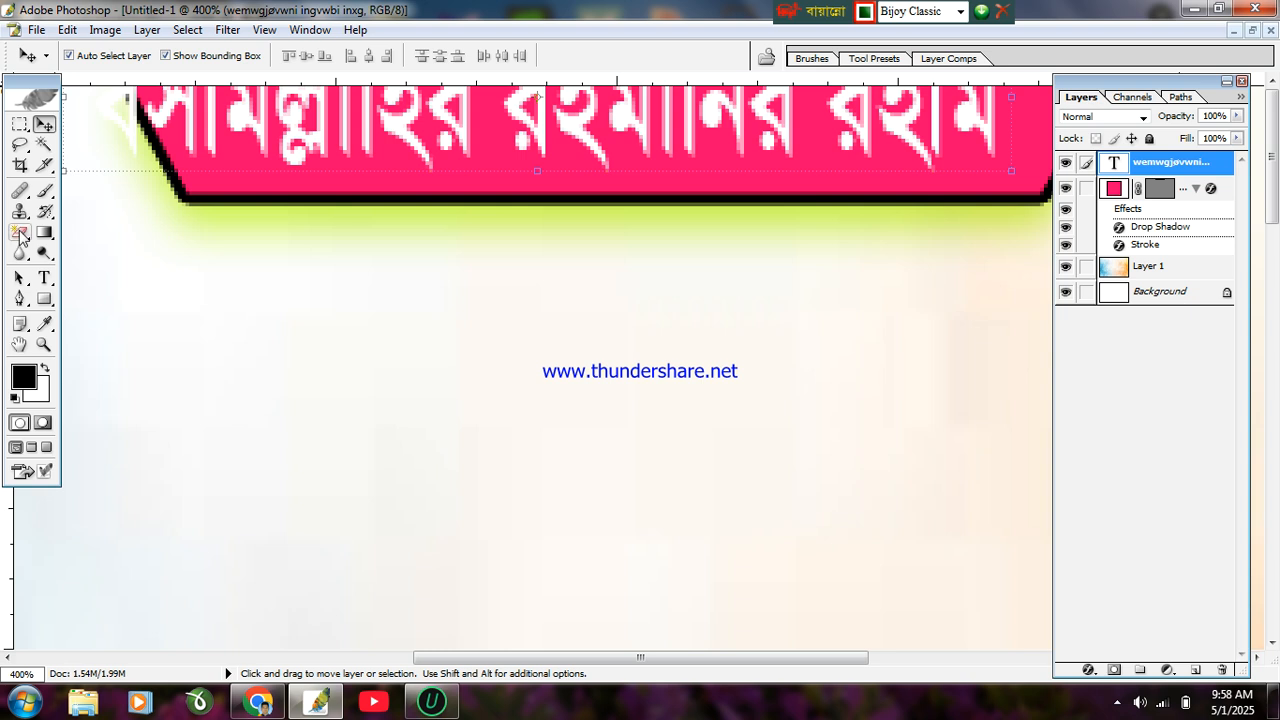
Step: Pan and zoom out to view the whole banner with its label
click(27, 343)
drag(591, 314, 540, 519)
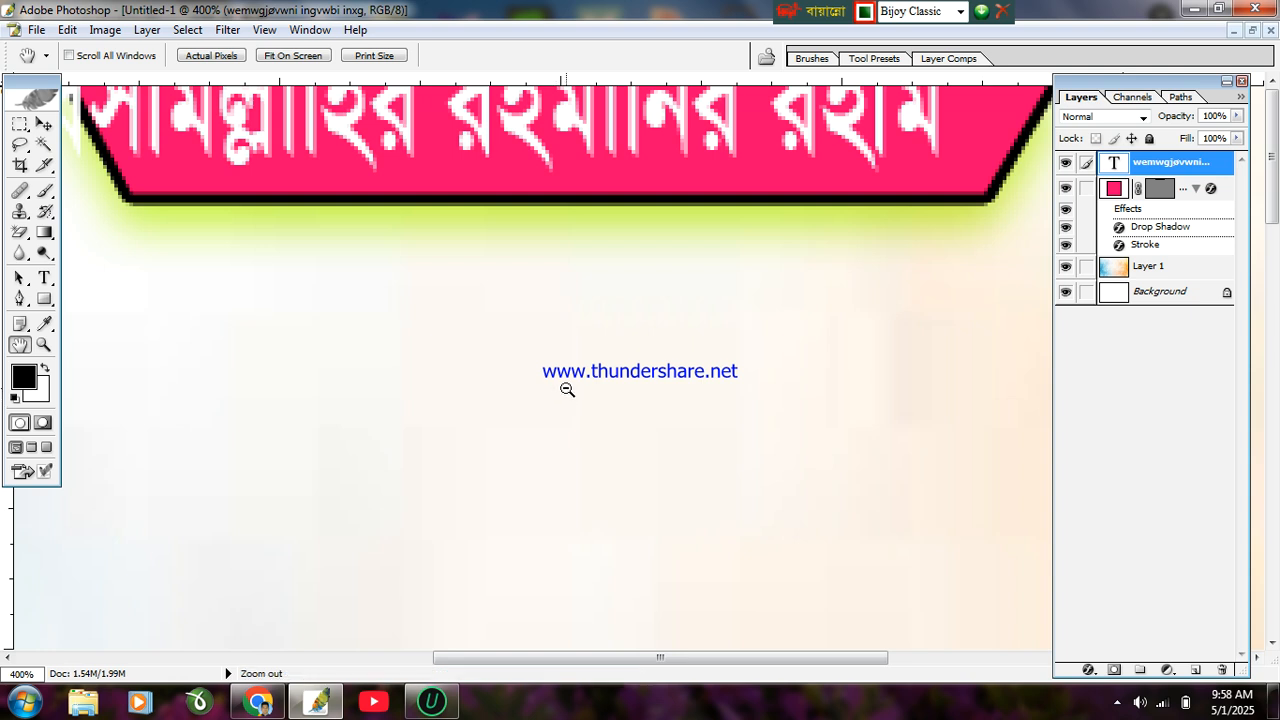
alt+click(566, 387)
alt+click(566, 387)
alt+click(567, 387)
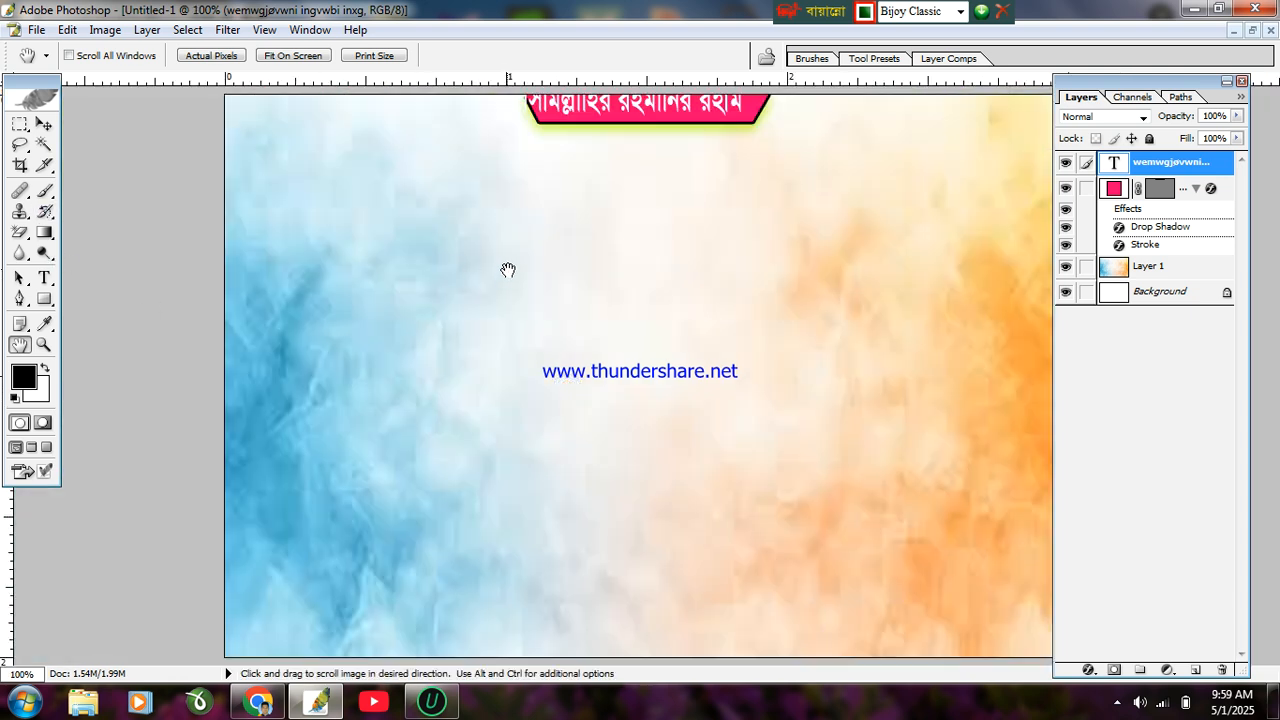
alt+click(531, 262)
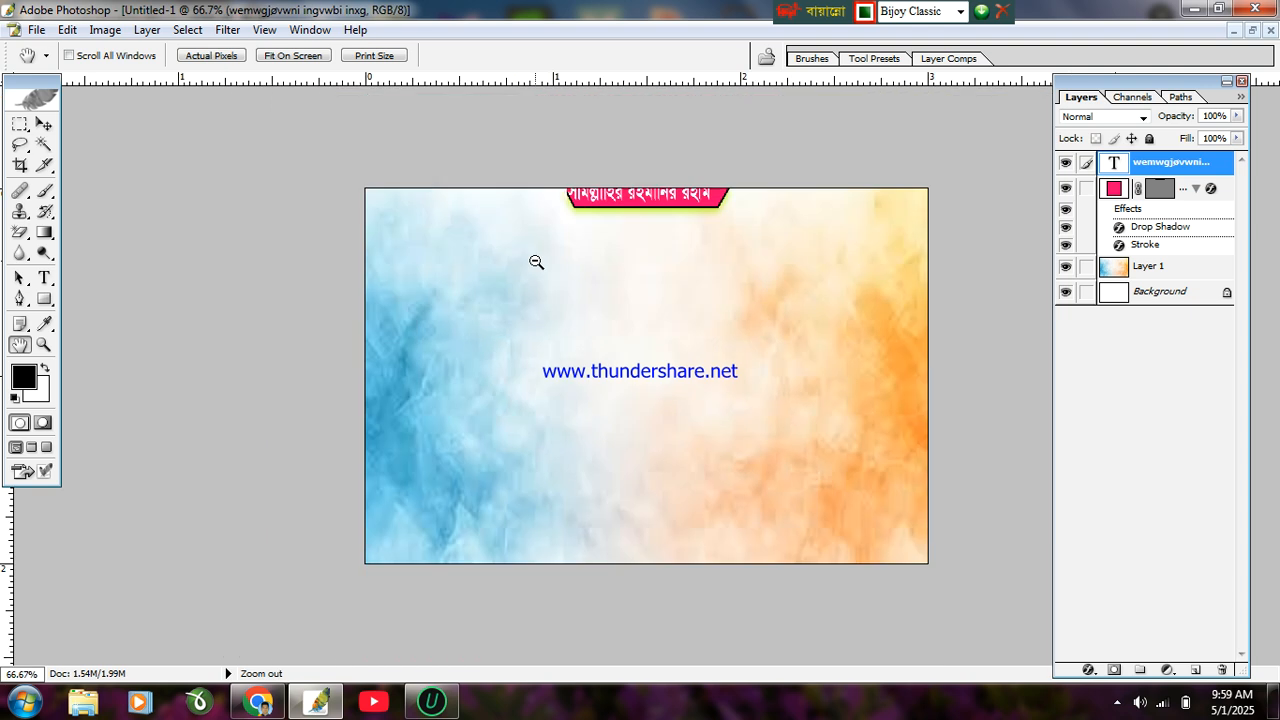
click(45, 122)
Step: Resize the Bismillah text and nudge it right and down to centre it in the banner
drag(714, 177, 691, 187)
key(Right)
key(Right)
key(Right)
key(Right)
key(Right)
key(Right)
key(Right)
key(Right)
key(Right)
key(Right)
key(Right)
key(Right)
key(Right)
key(Right)
key(Right)
key(Right)
key(Right)
key(Right)
key(Right)
key(Right)
key(Right)
key(Right)
key(Right)
key(Right)
key(Right)
key(Right)
key(Right)
key(Right)
key(Right)
key(Right)
key(Down)
key(Down)
key(Down)
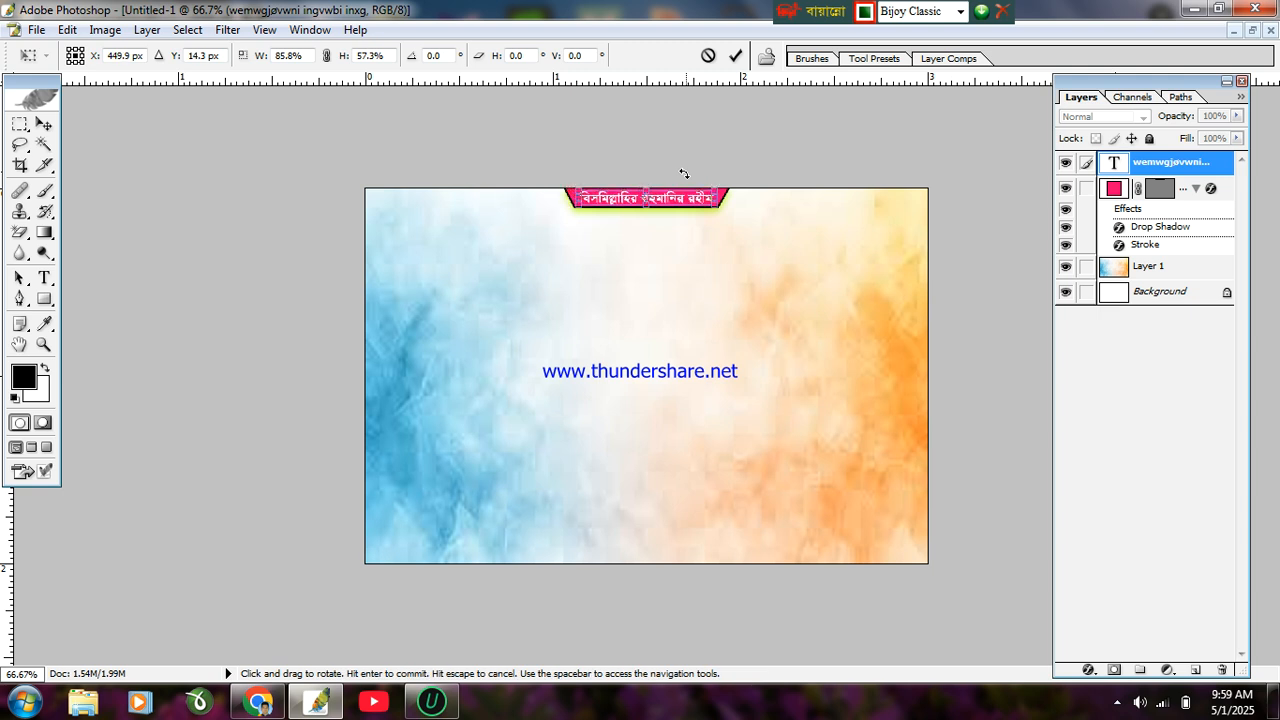
key(Return)
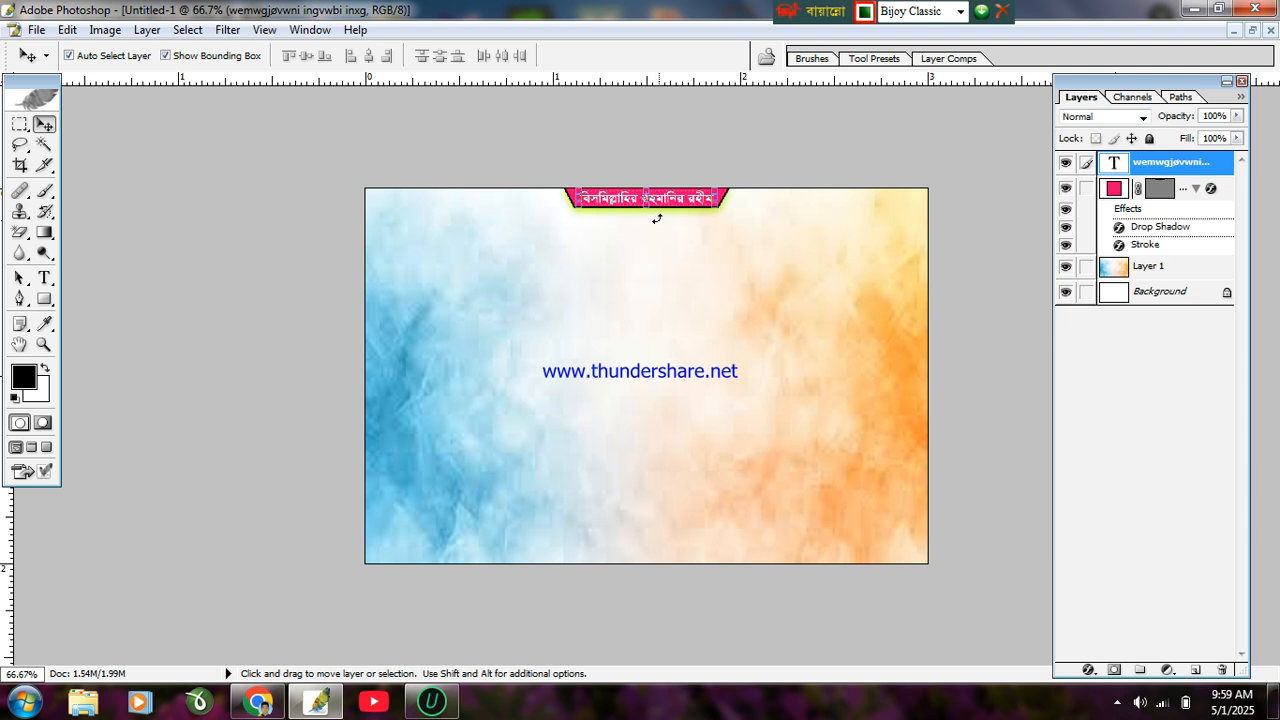
Step: Select the watercolor background layer and start a new text line on the canvas
click(691, 272)
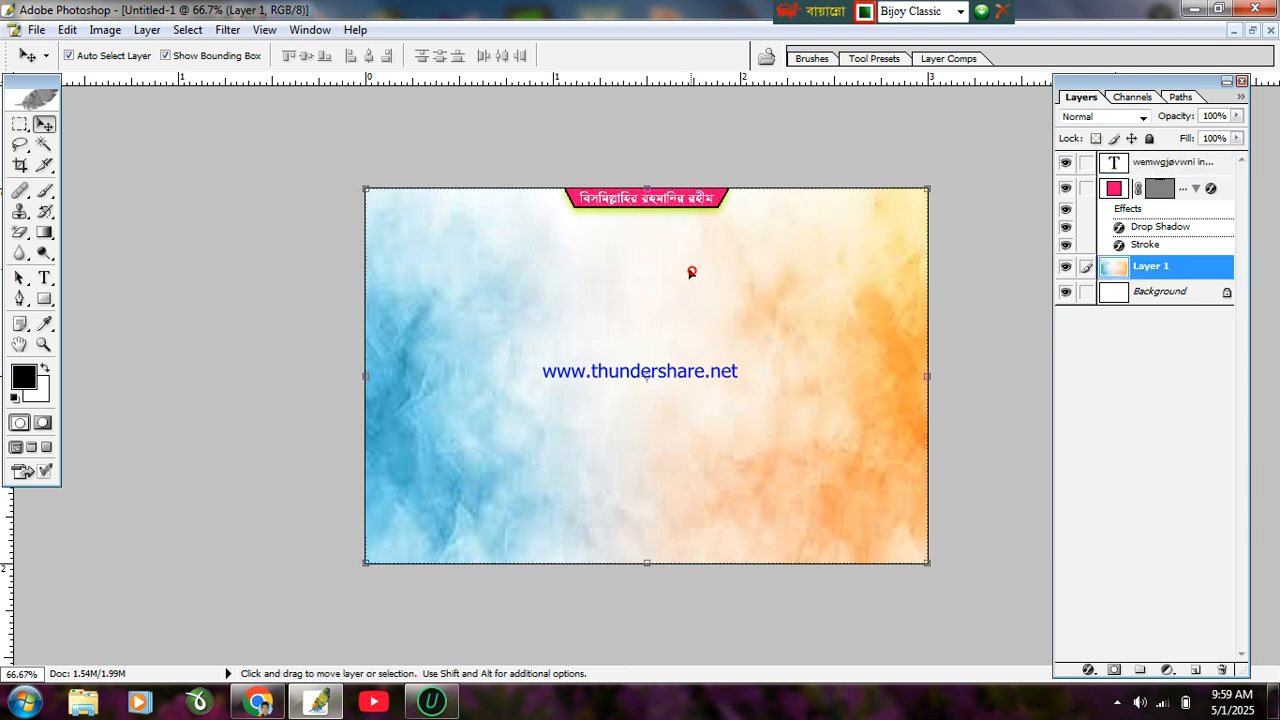
scroll(376, 284, down, 1)
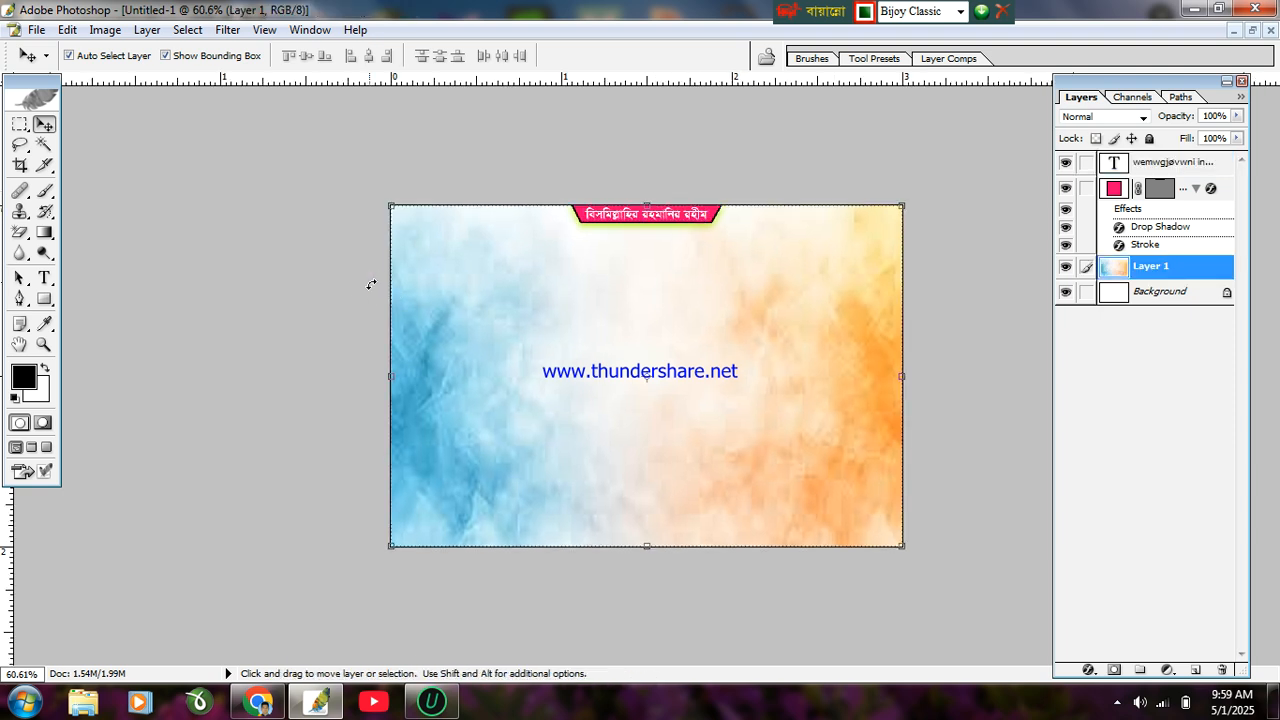
scroll(375, 280, up, 7)
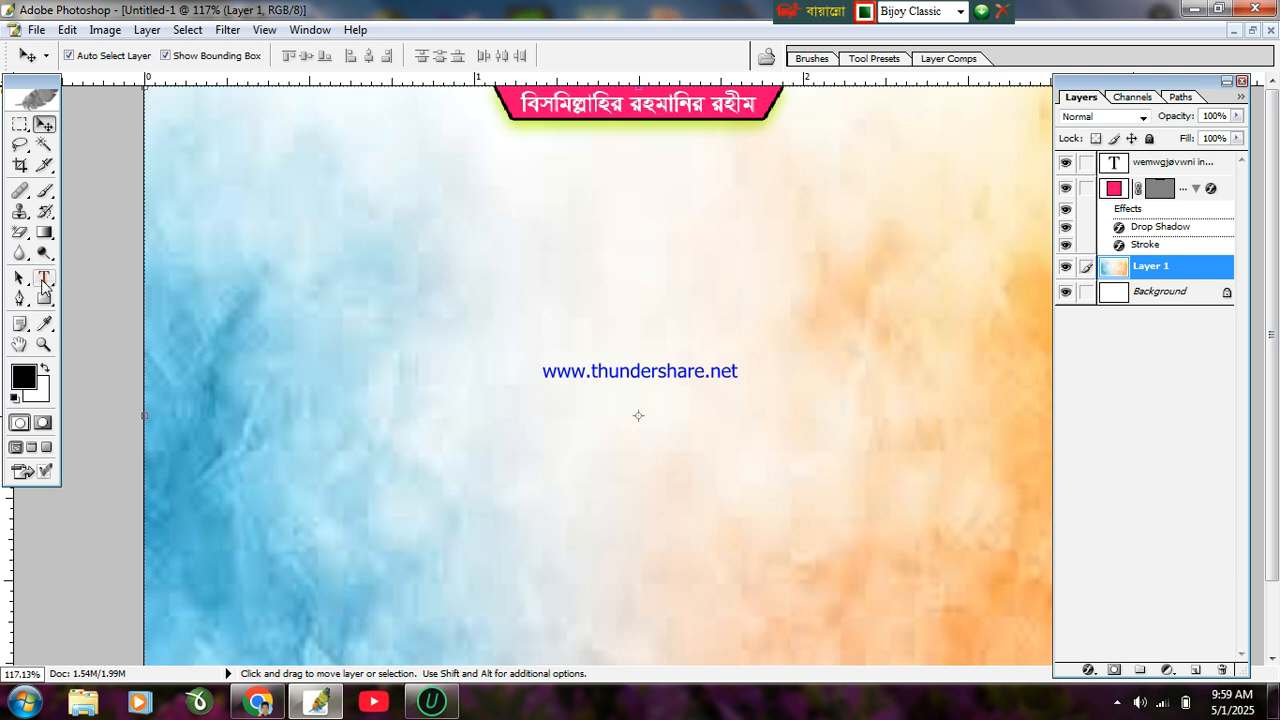
click(44, 278)
click(399, 354)
Step: Type the business name 'খান কম্পিউটার এন্ড স্টুডিও' on the canvas and select it for recolouring
text(খান)
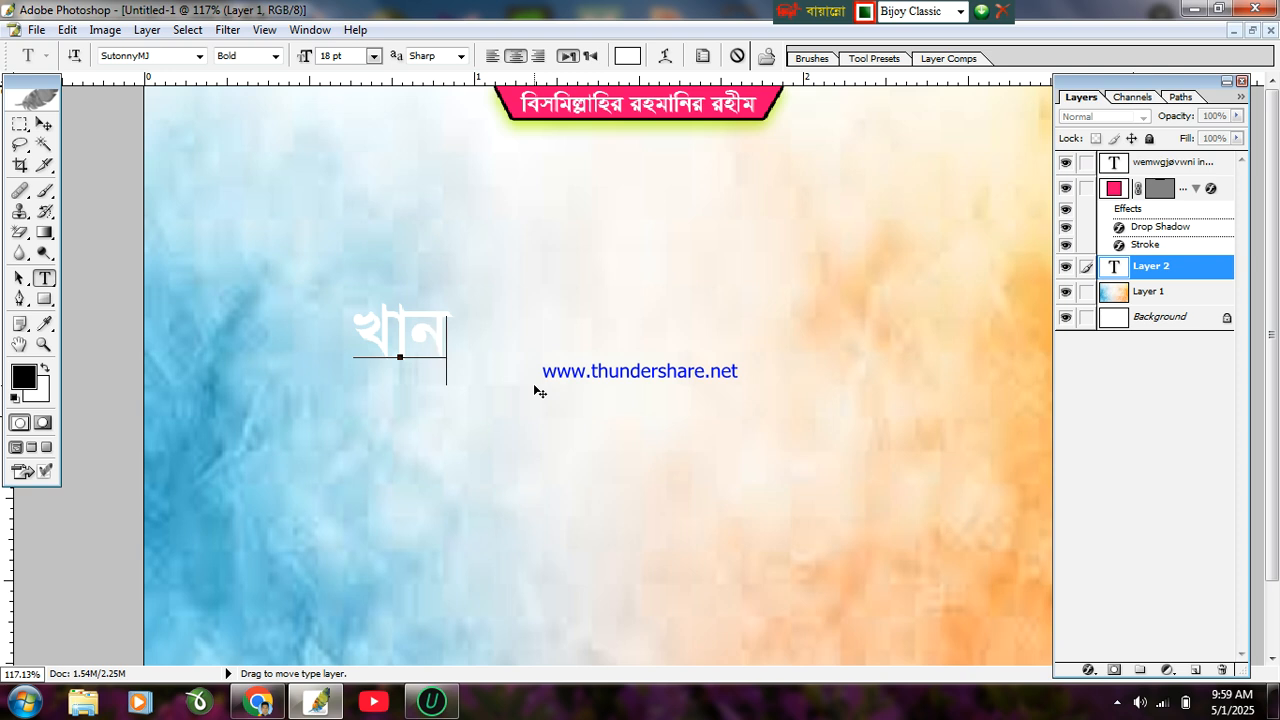
text( কম্পি)
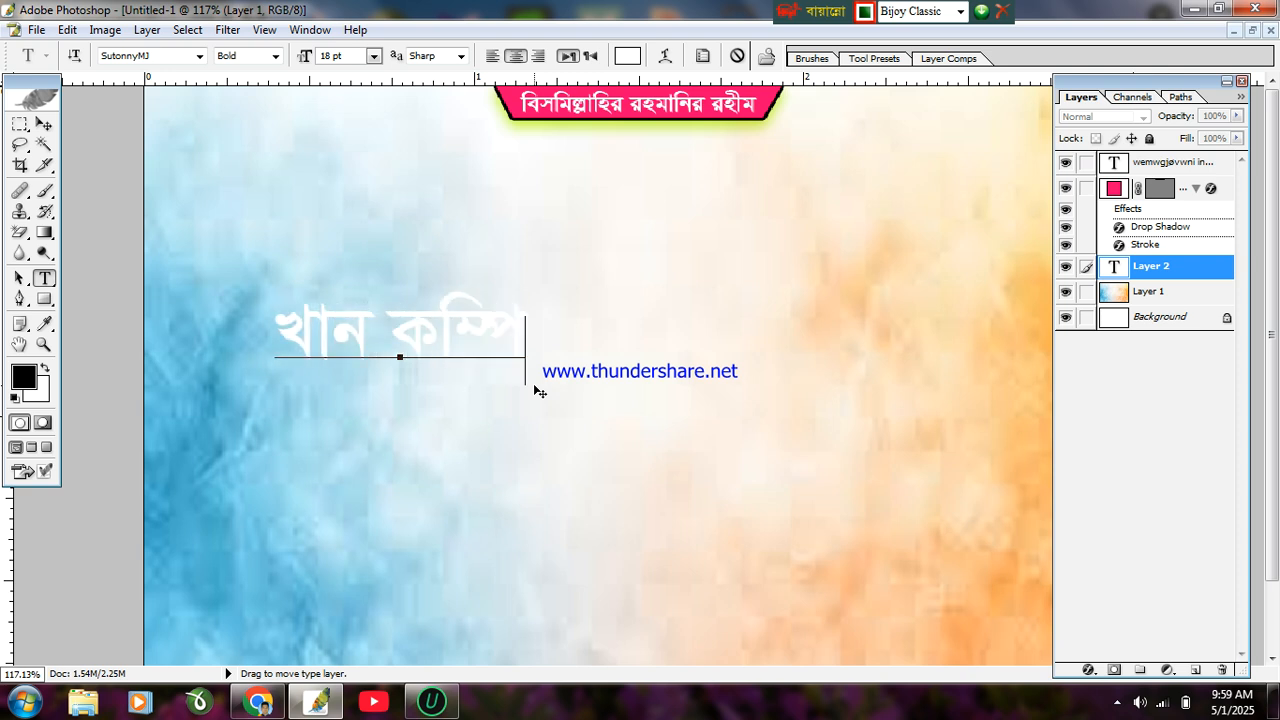
text(উটার)
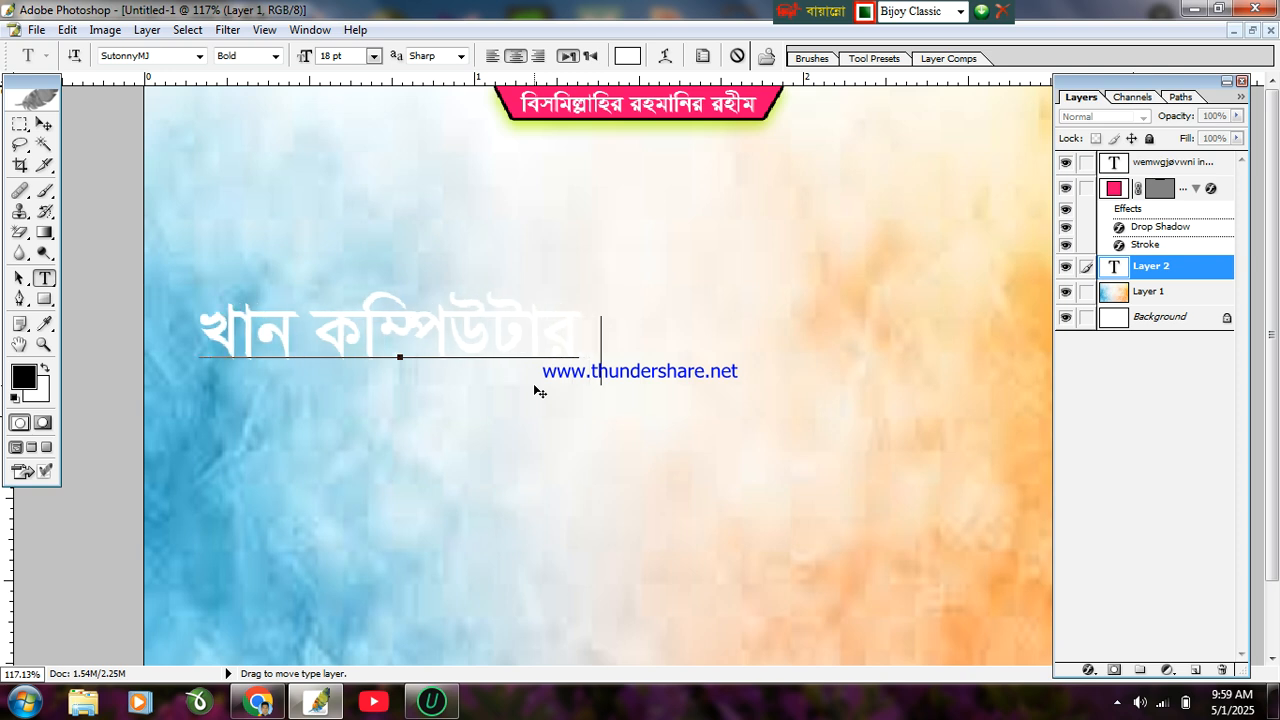
text( এন্ড)
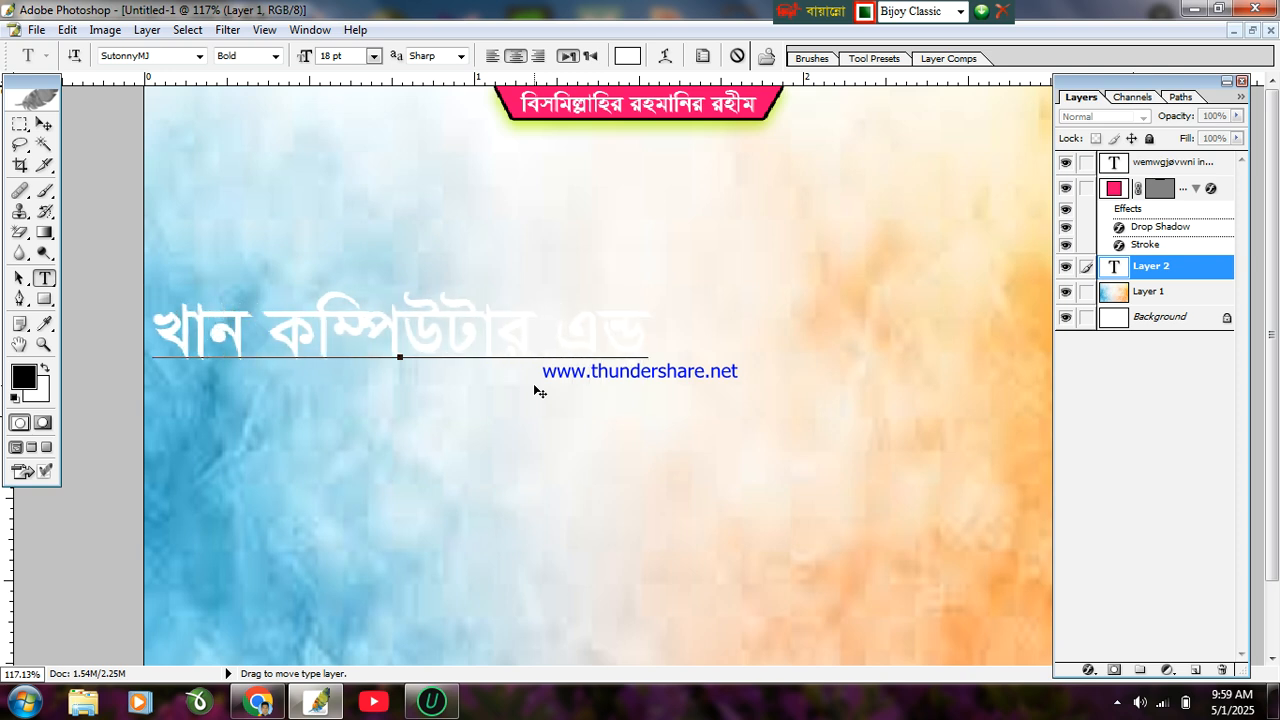
text( স)
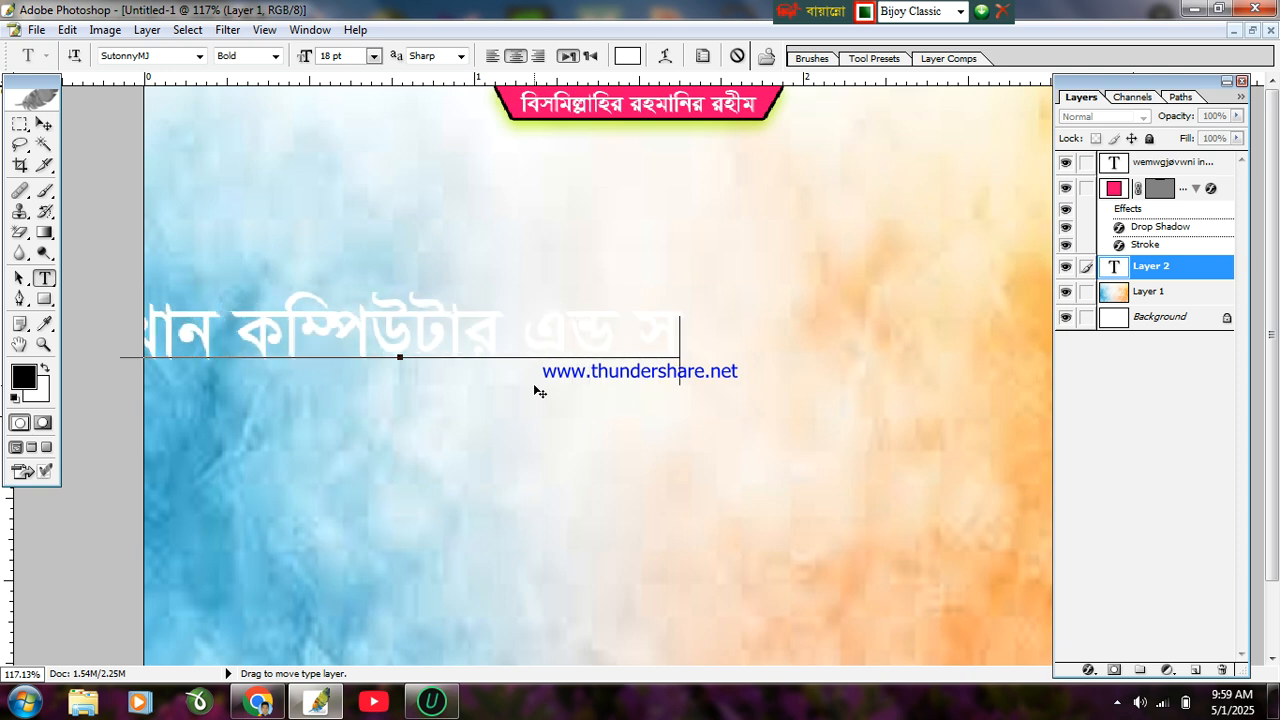
text(্টুডিও)
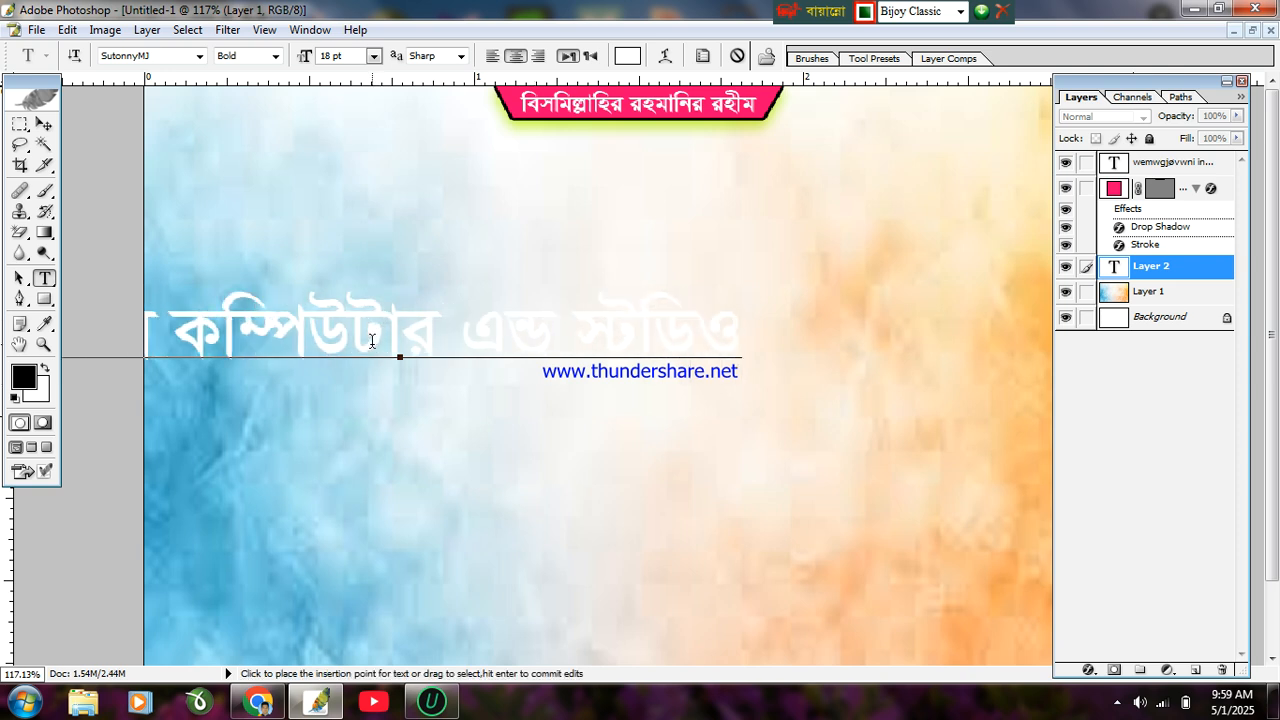
key(ctrl+a)
click(627, 55)
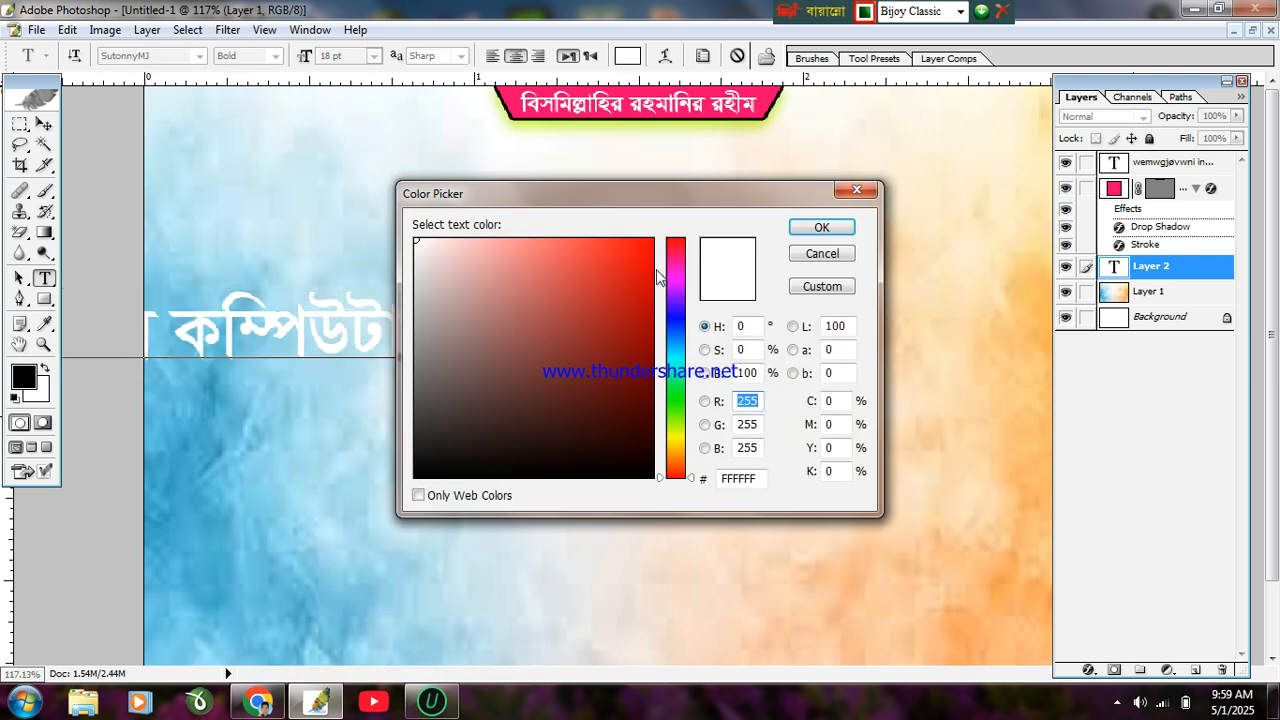
Step: Make the business-name text bright green
click(674, 399)
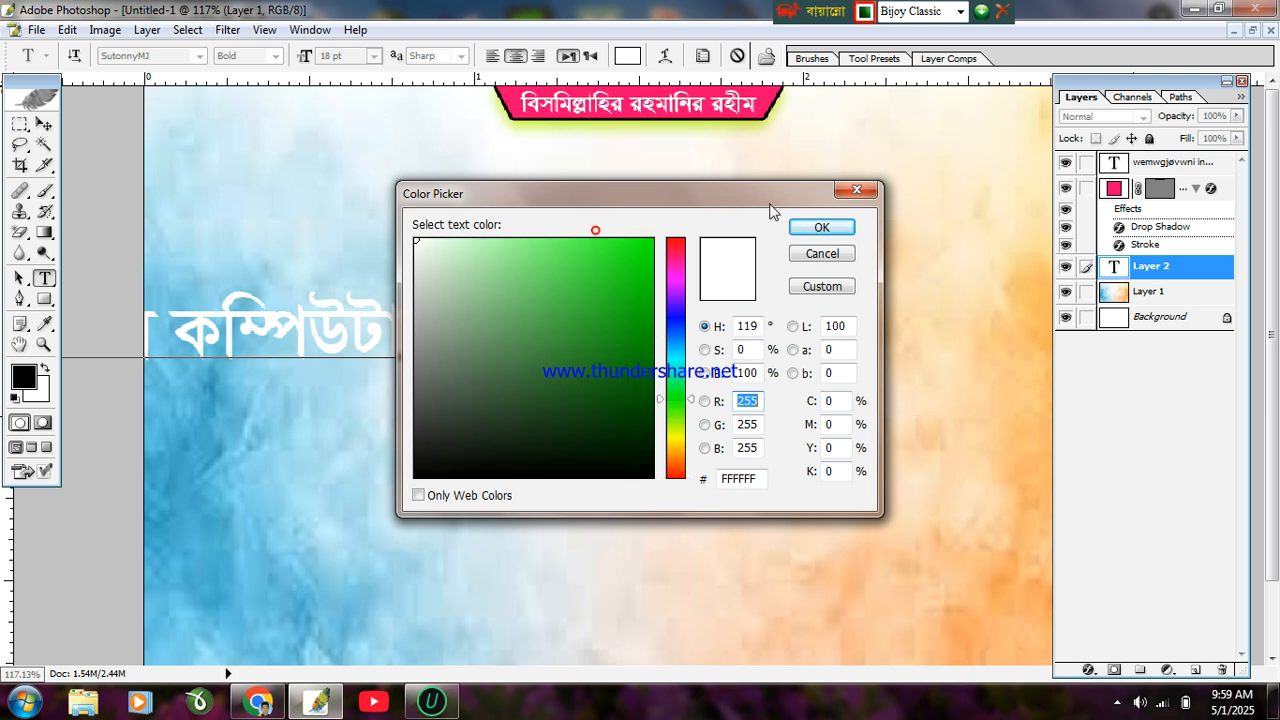
click(646, 240)
click(821, 227)
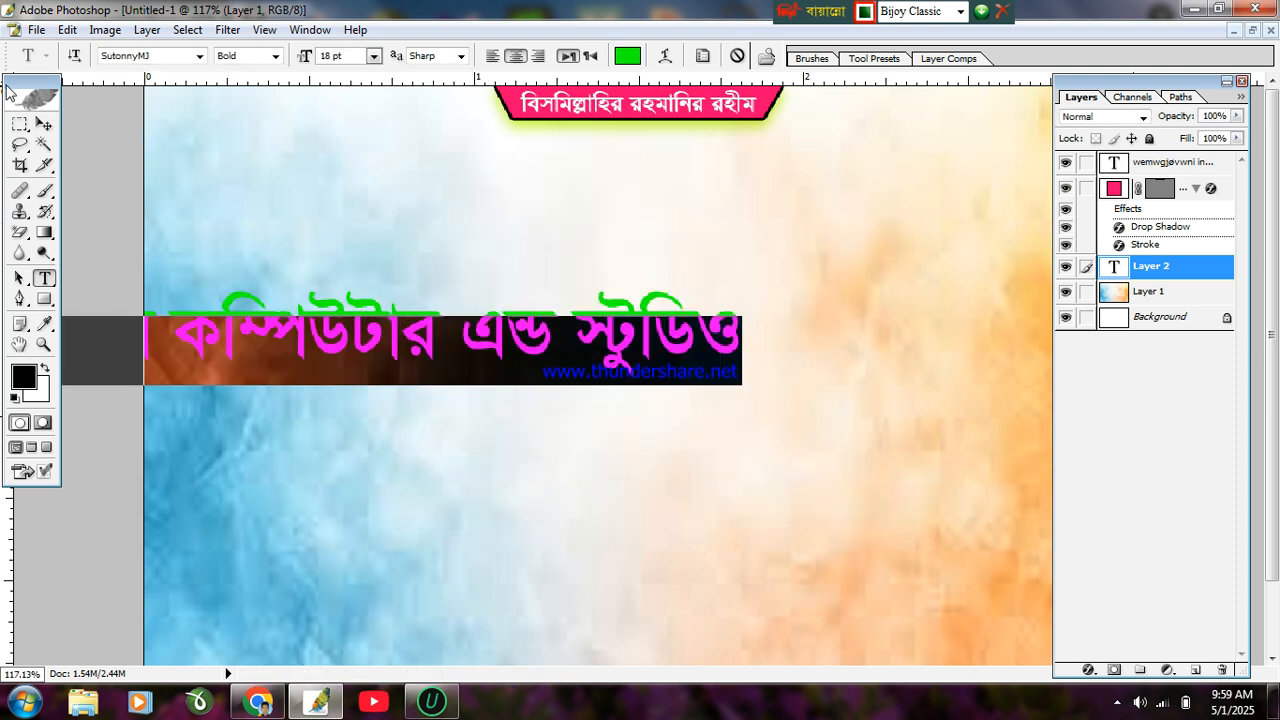
Step: Set the name in the Li Alinur Niladri font and move it up beneath the pink header
click(199, 56)
drag(266, 309, 298, 210)
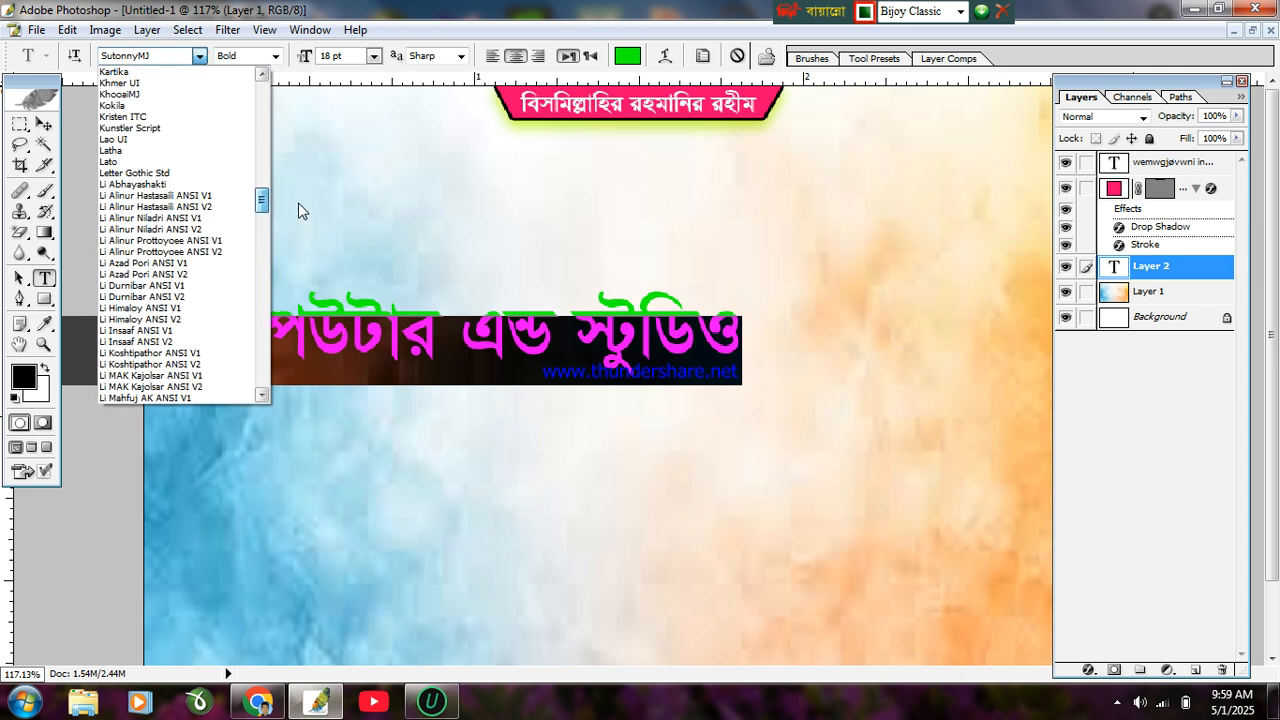
click(213, 199)
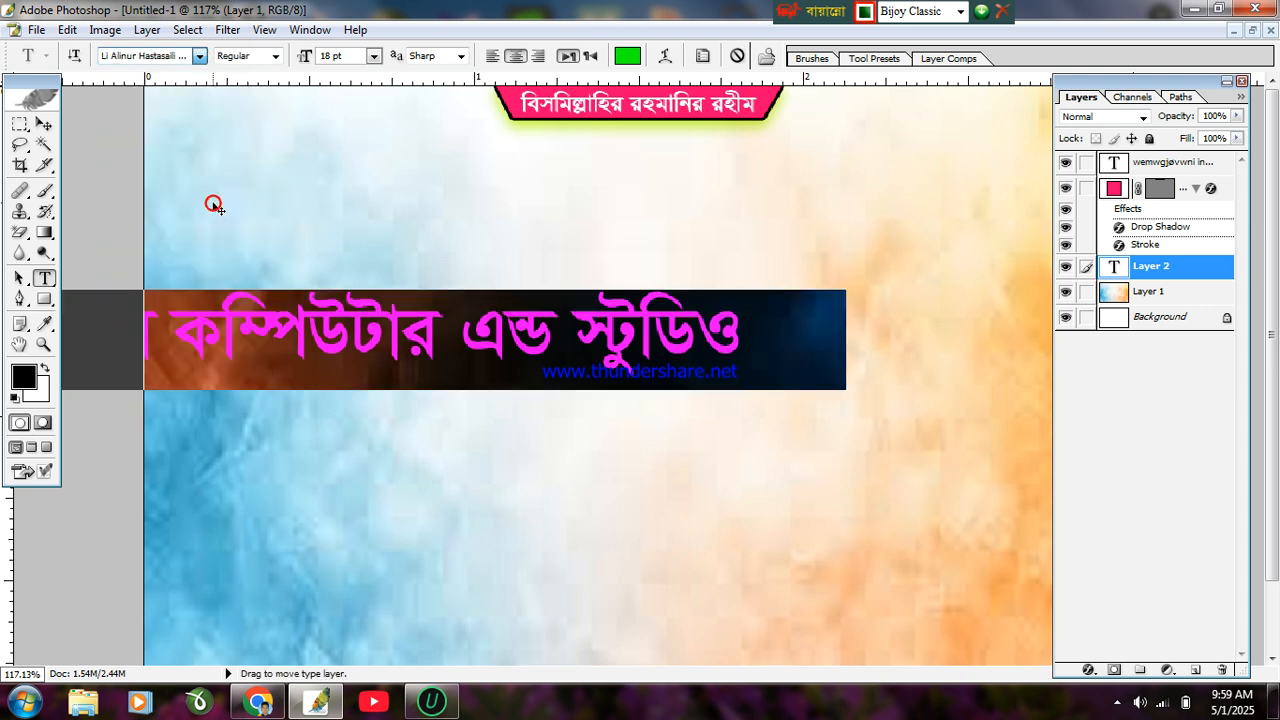
click(201, 56)
click(210, 94)
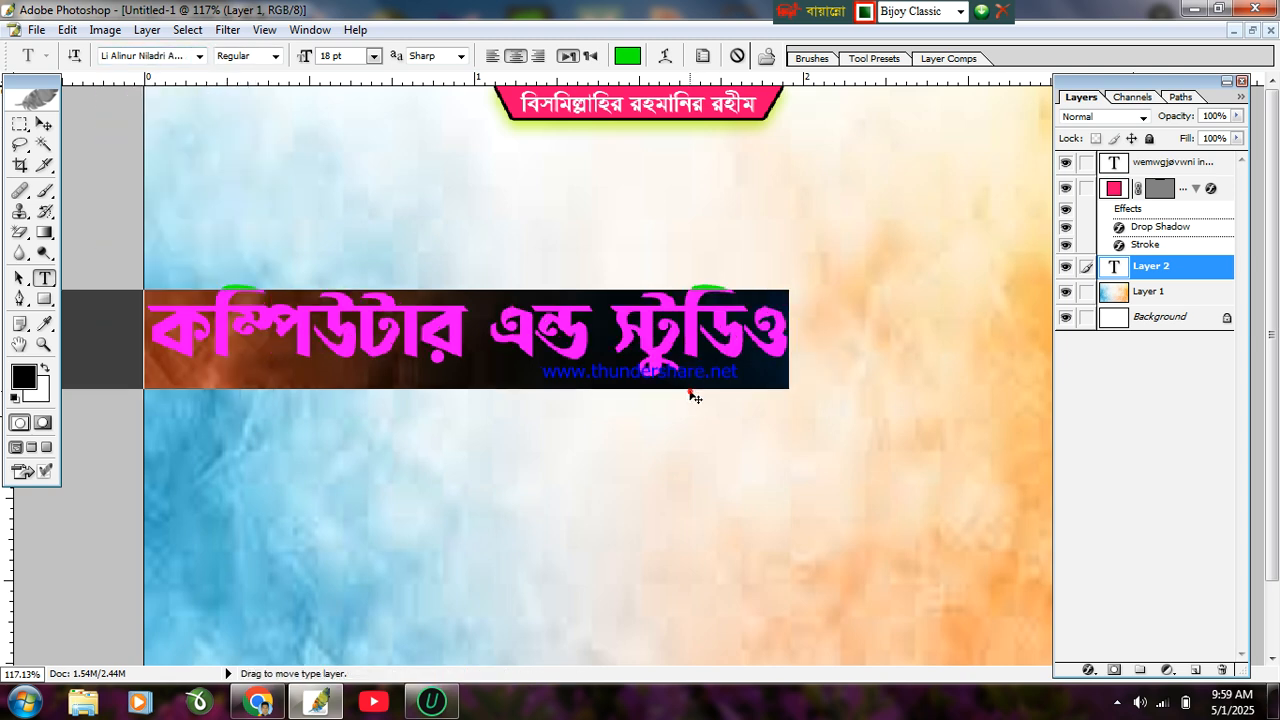
click(44, 123)
drag(331, 337, 549, 233)
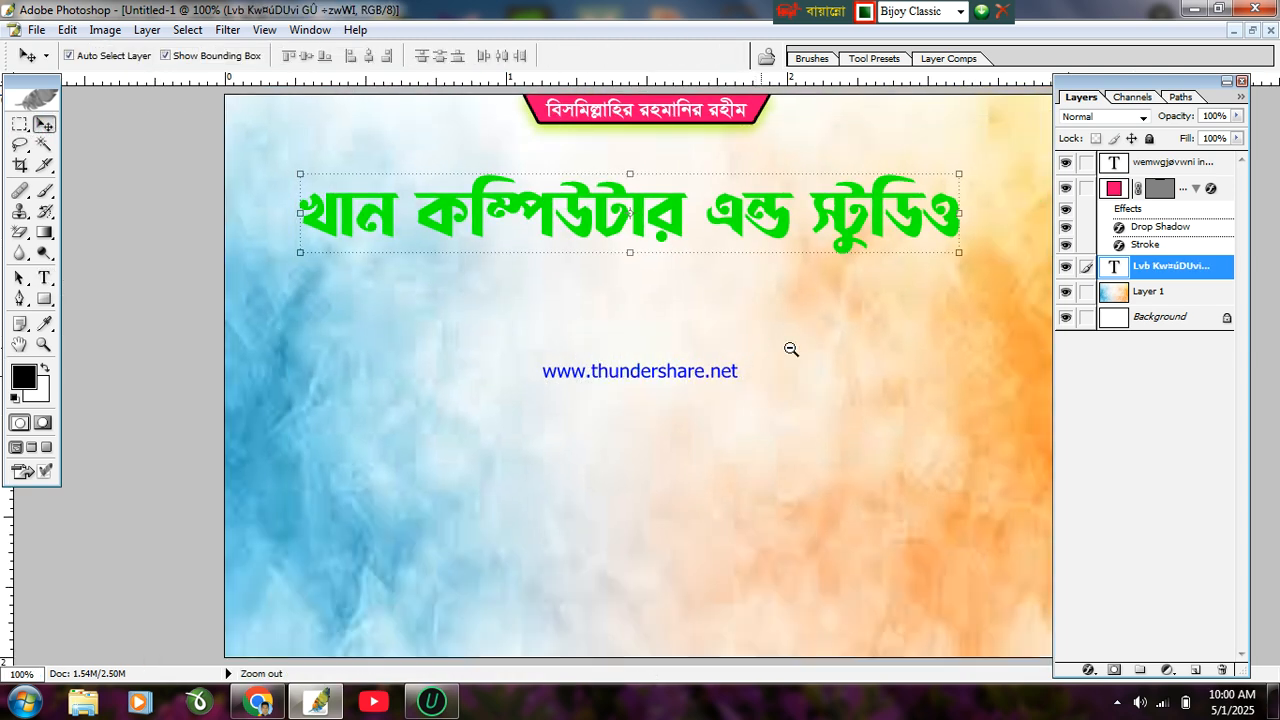
Step: Scale the green title to span most of the canvas width and place it below the pink label
alt+click(756, 348)
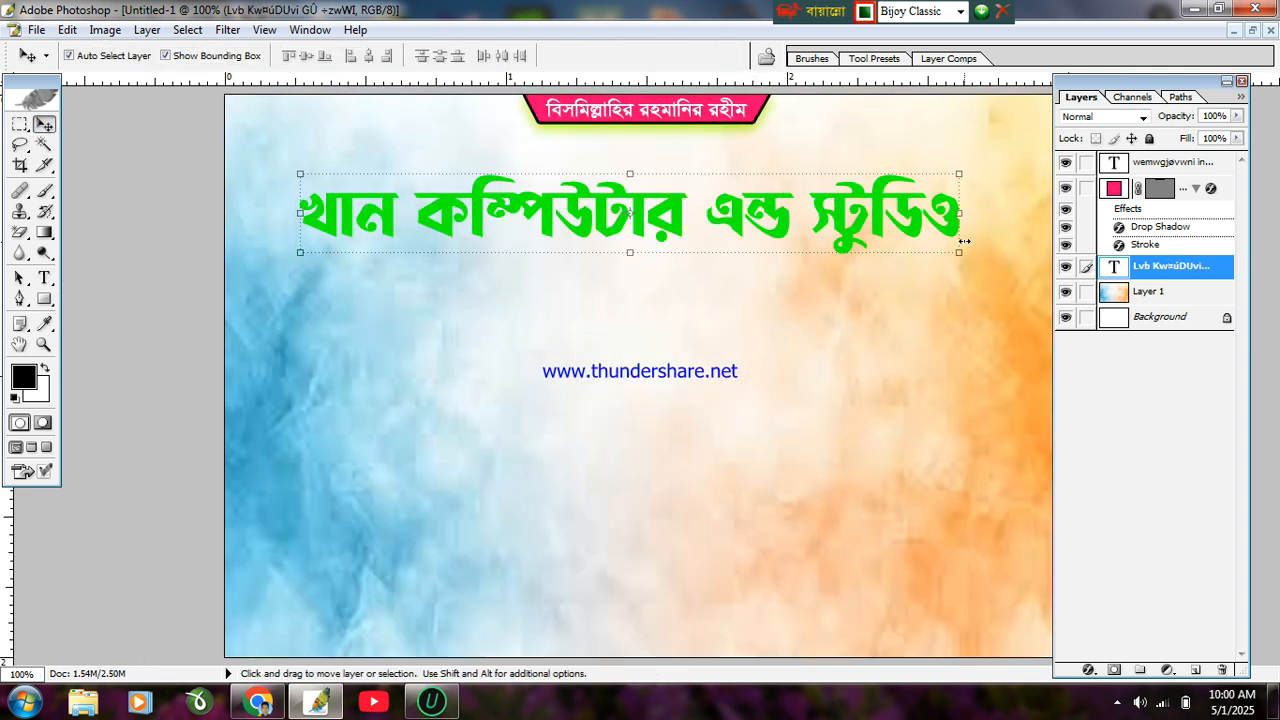
alt+click(834, 329)
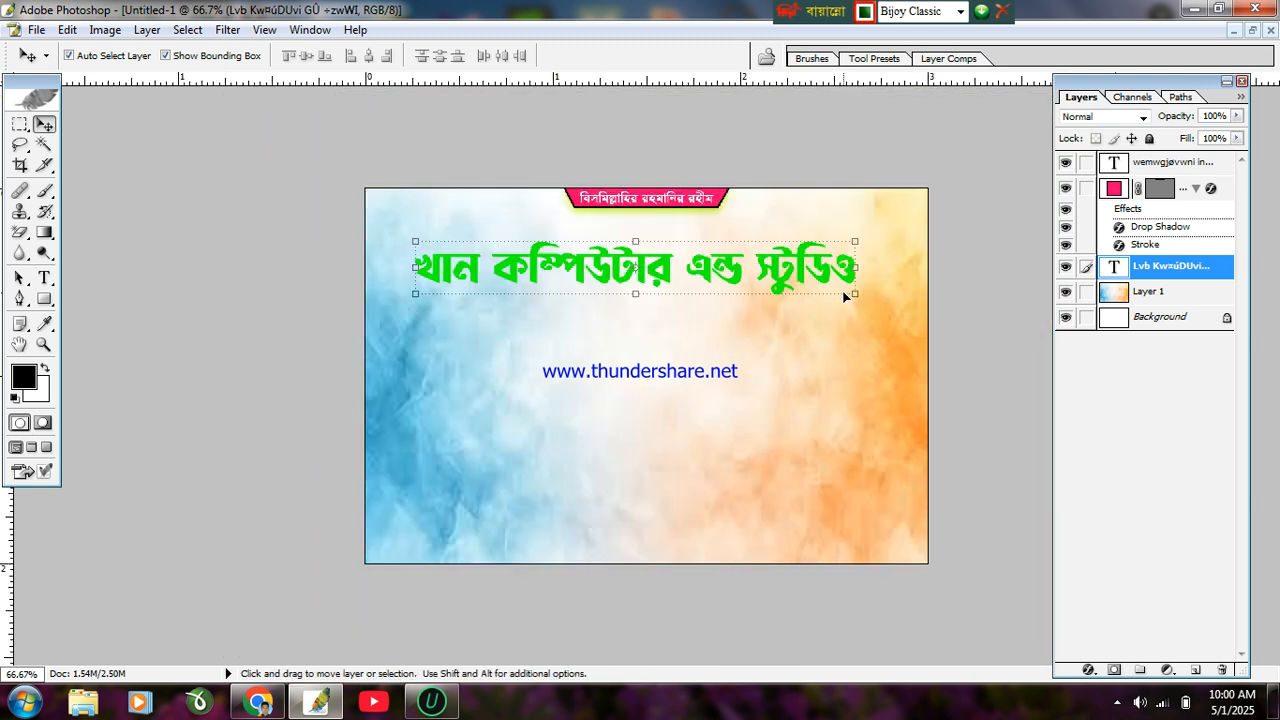
drag(855, 291, 883, 303)
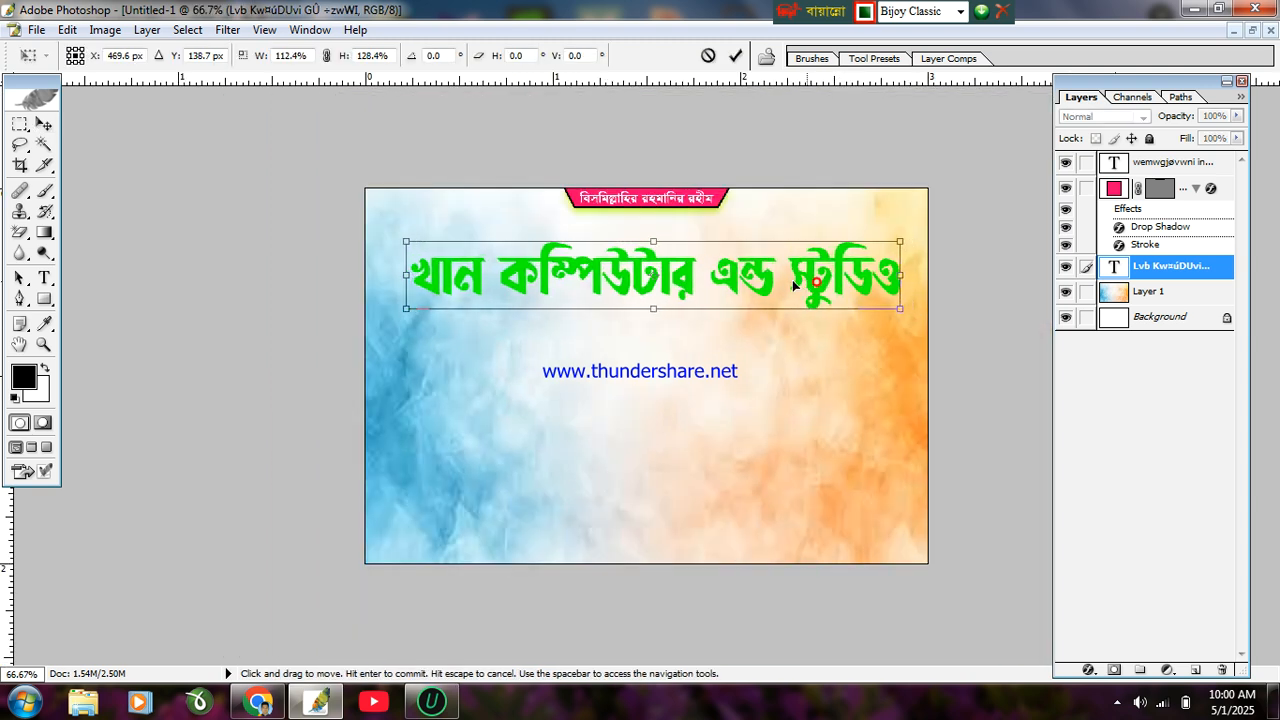
drag(789, 274, 805, 265)
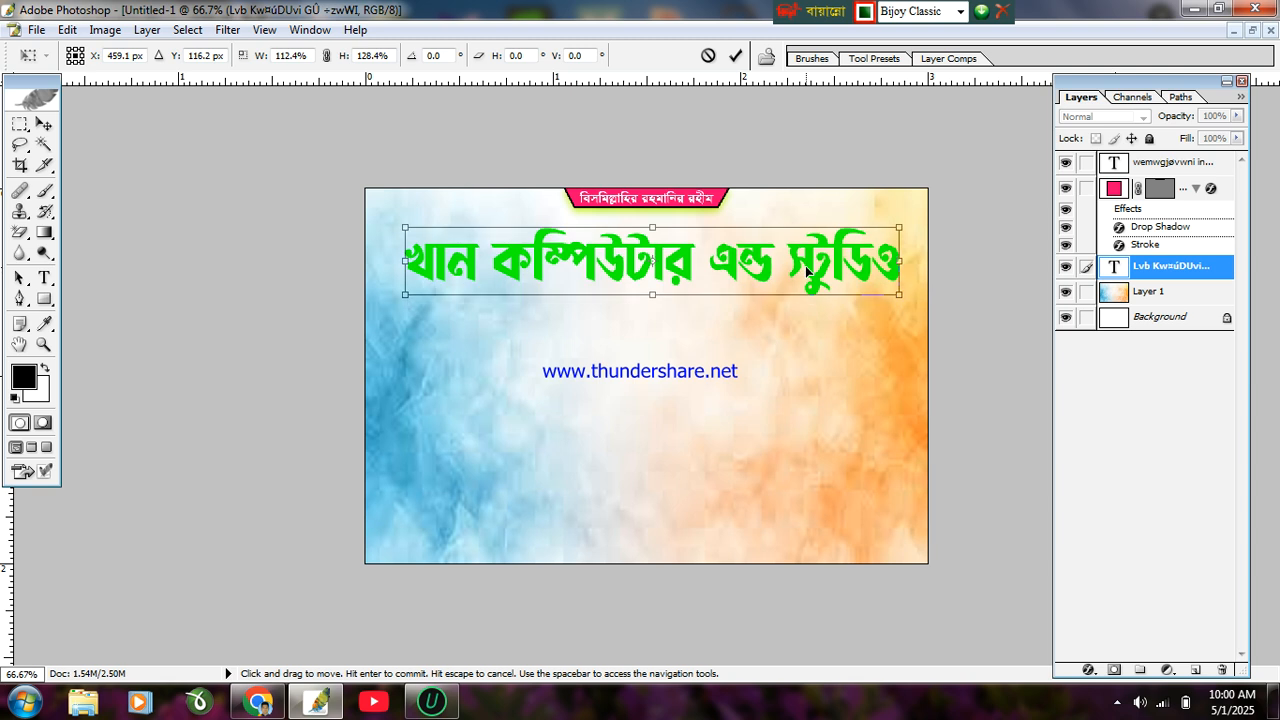
key(Return)
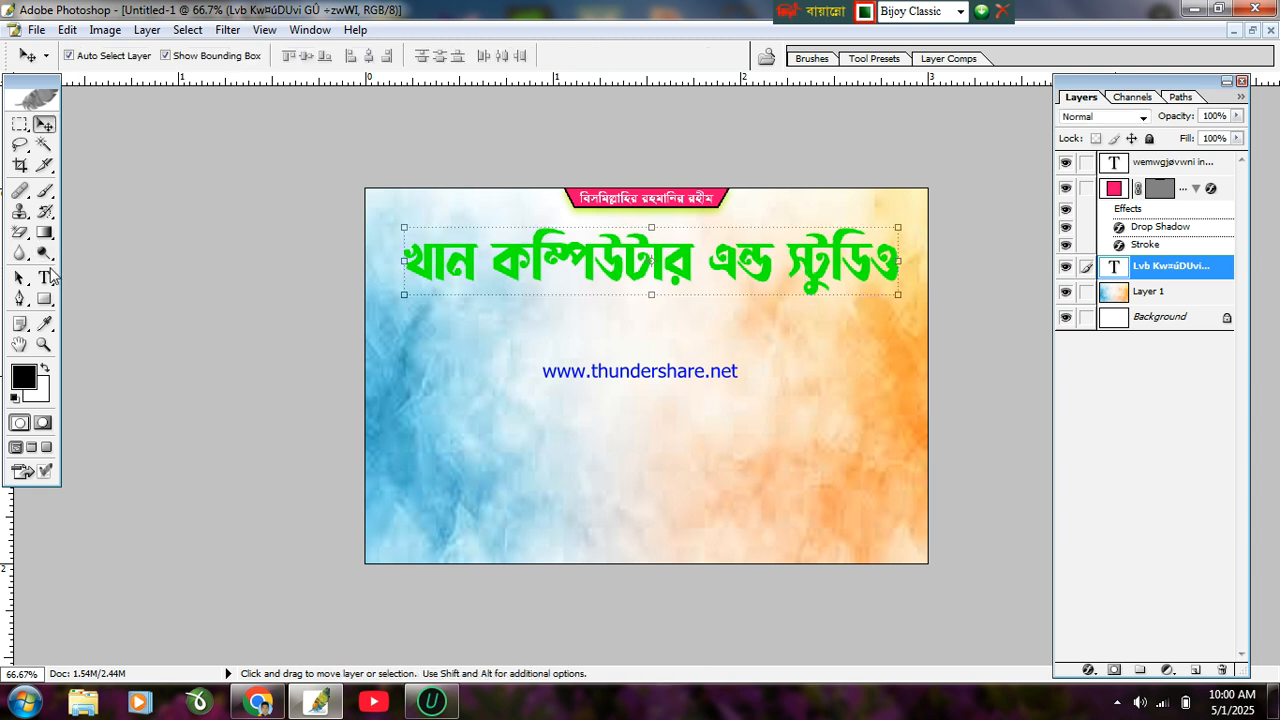
click(50, 275)
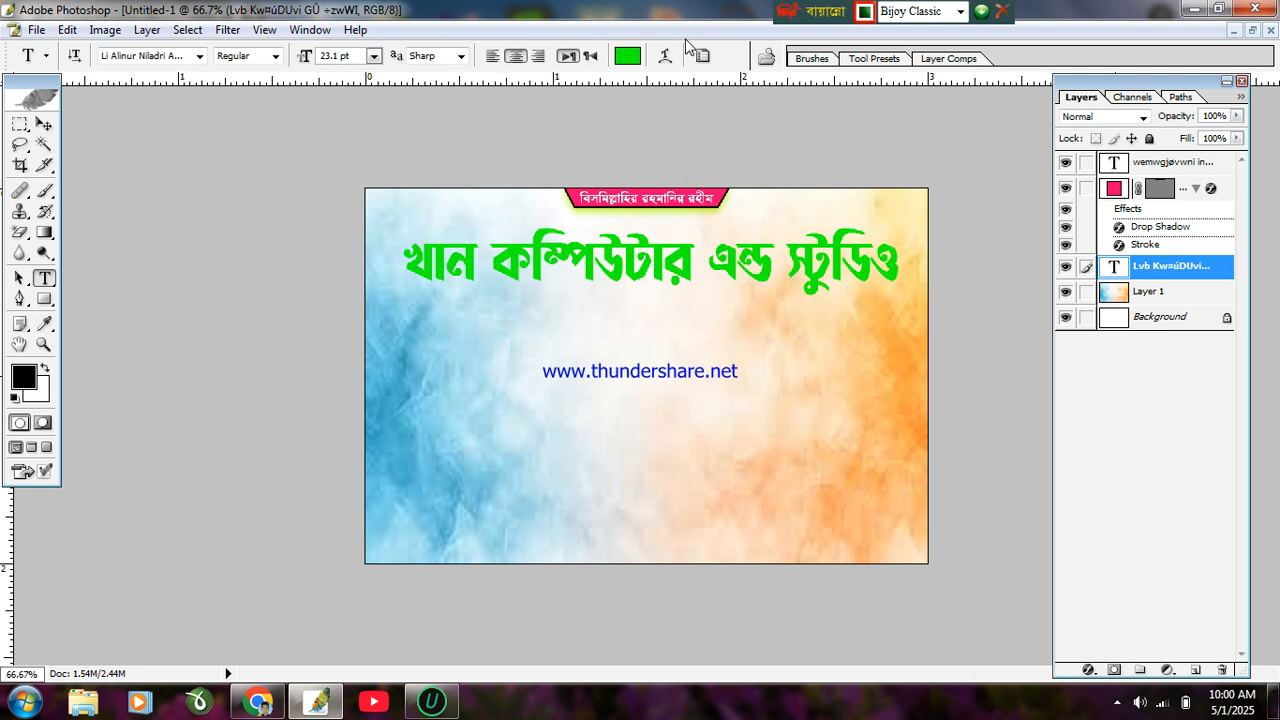
click(666, 56)
Step: Apply a Flag warp with about +18% bend to the green title and nudge it into place
click(886, 100)
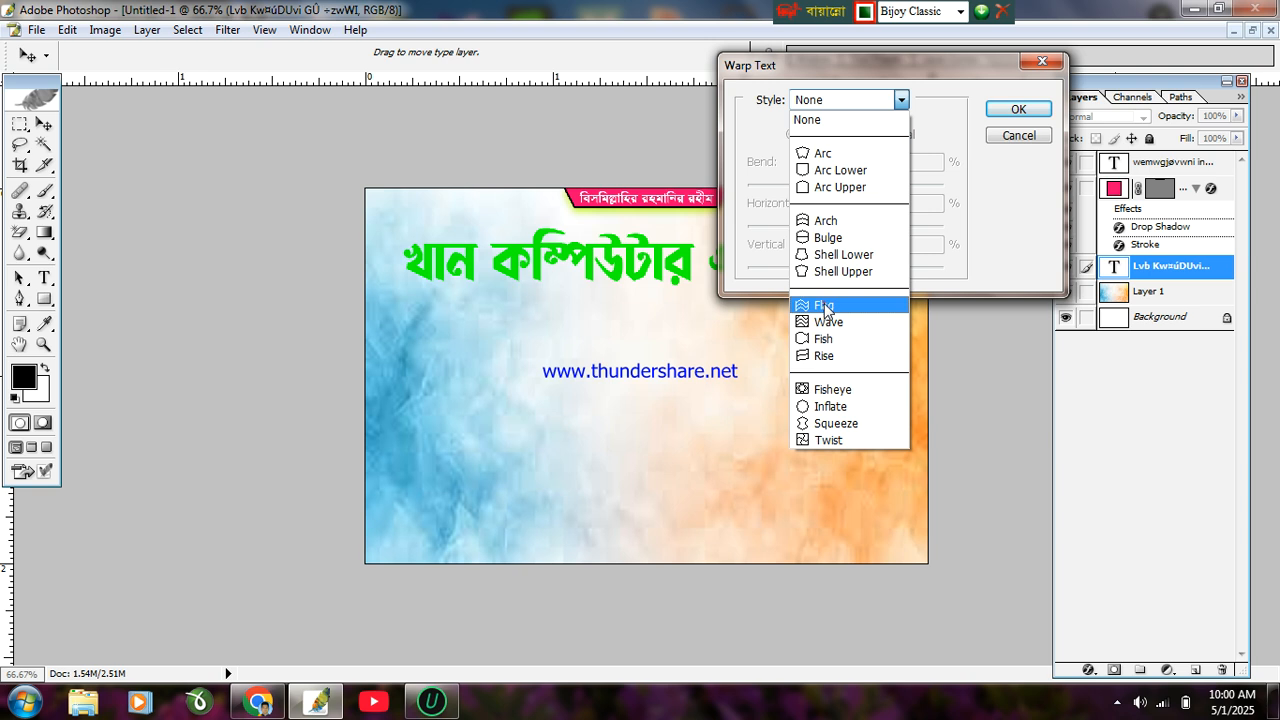
click(826, 307)
drag(930, 77, 717, 369)
drag(688, 478, 634, 520)
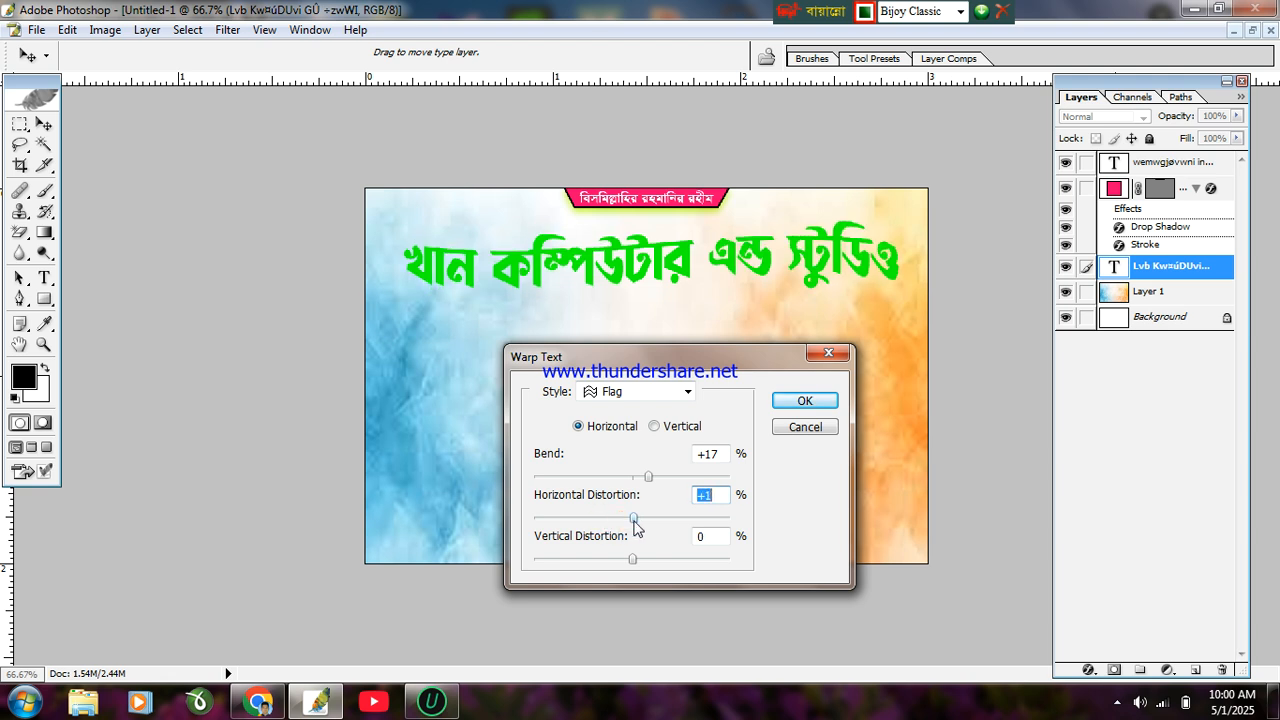
drag(646, 481, 612, 481)
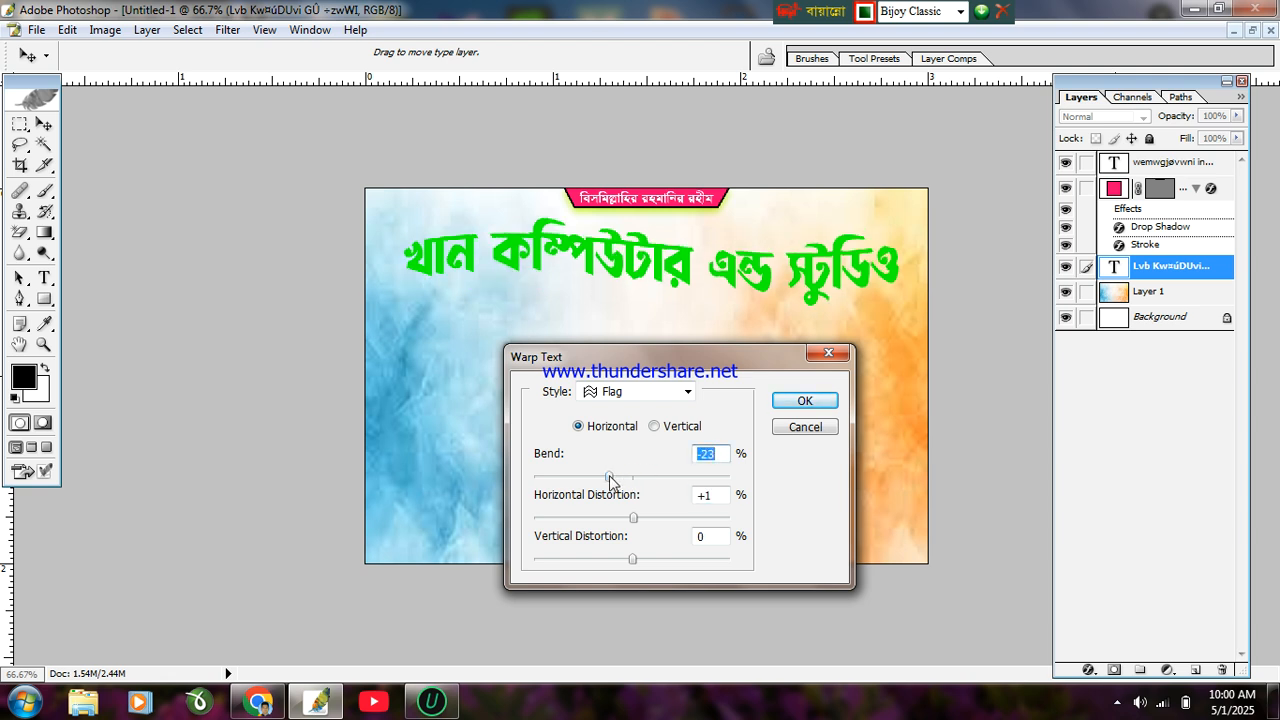
drag(618, 477, 650, 485)
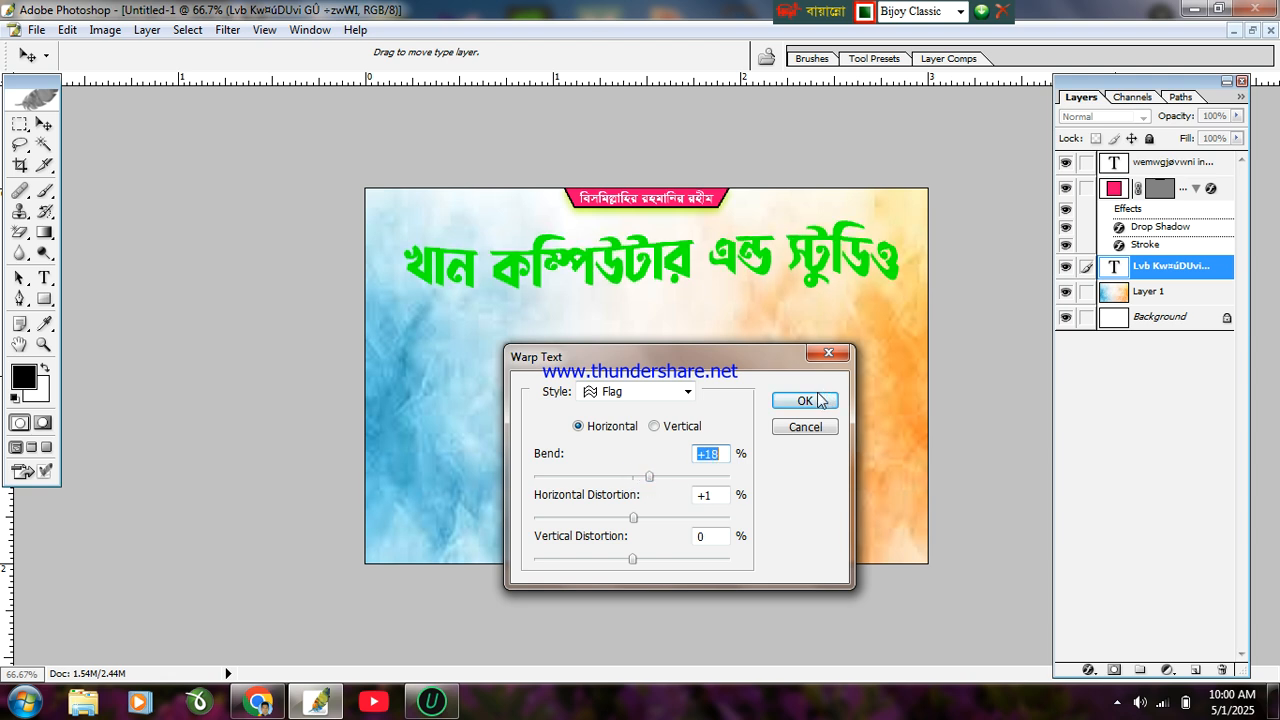
click(805, 400)
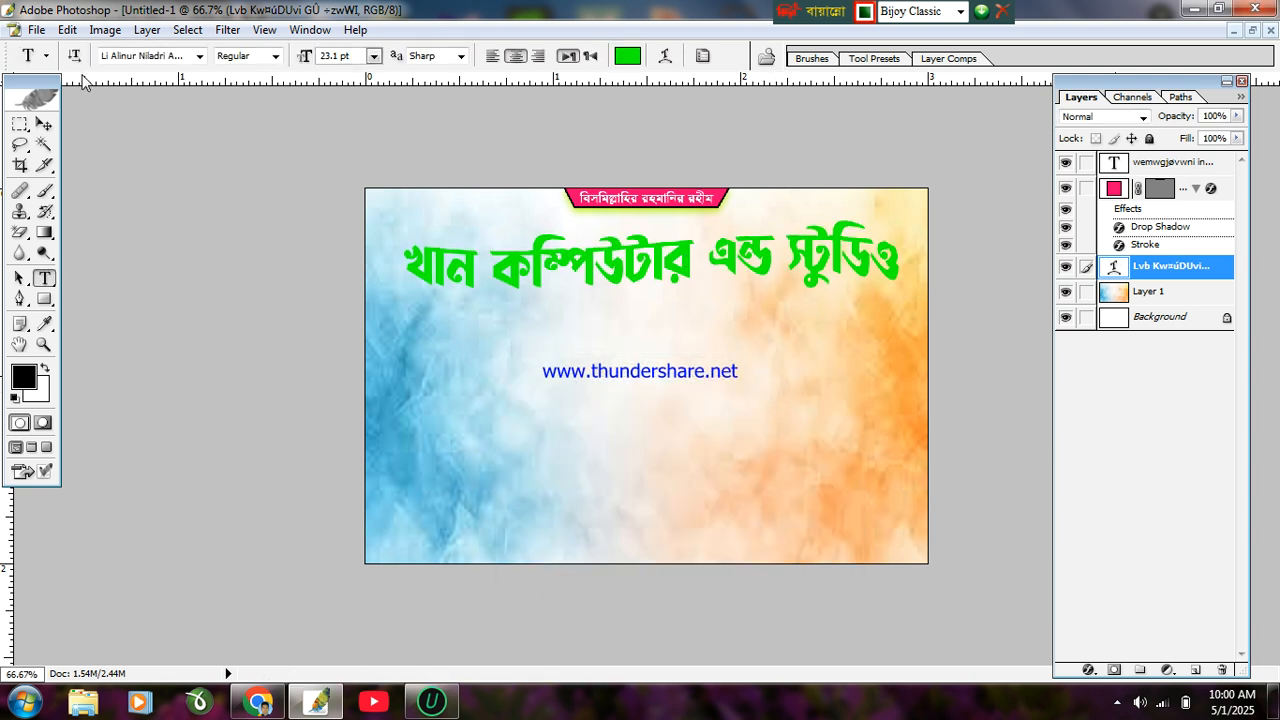
click(44, 123)
drag(684, 252, 678, 257)
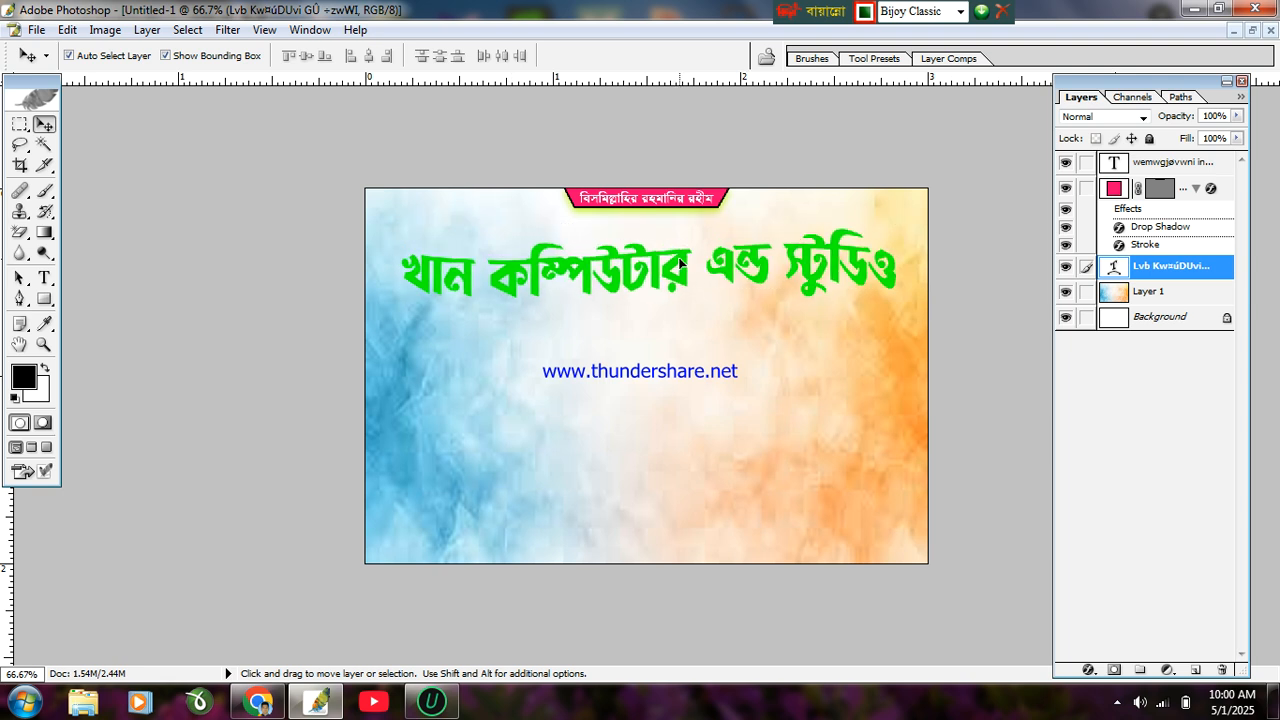
Step: Add a Gradient Overlay to the title through Blending Options and adjust its angle
click(1240, 96)
click(1100, 348)
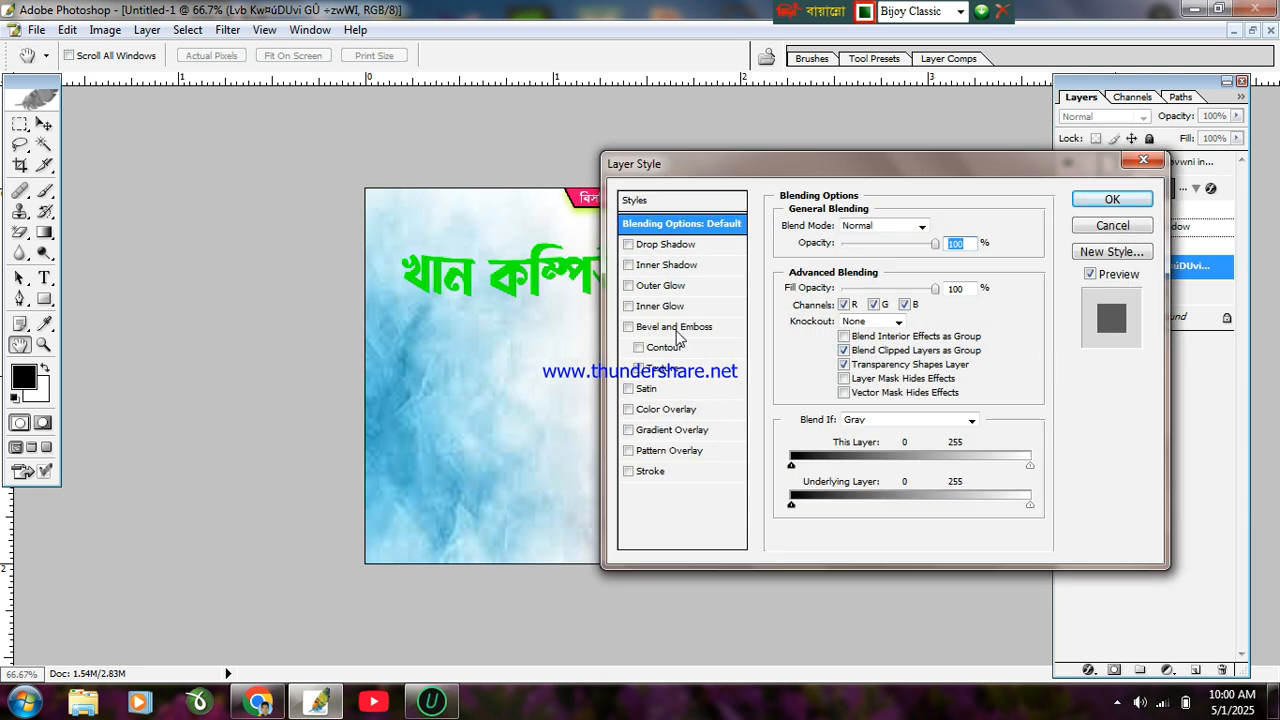
click(663, 428)
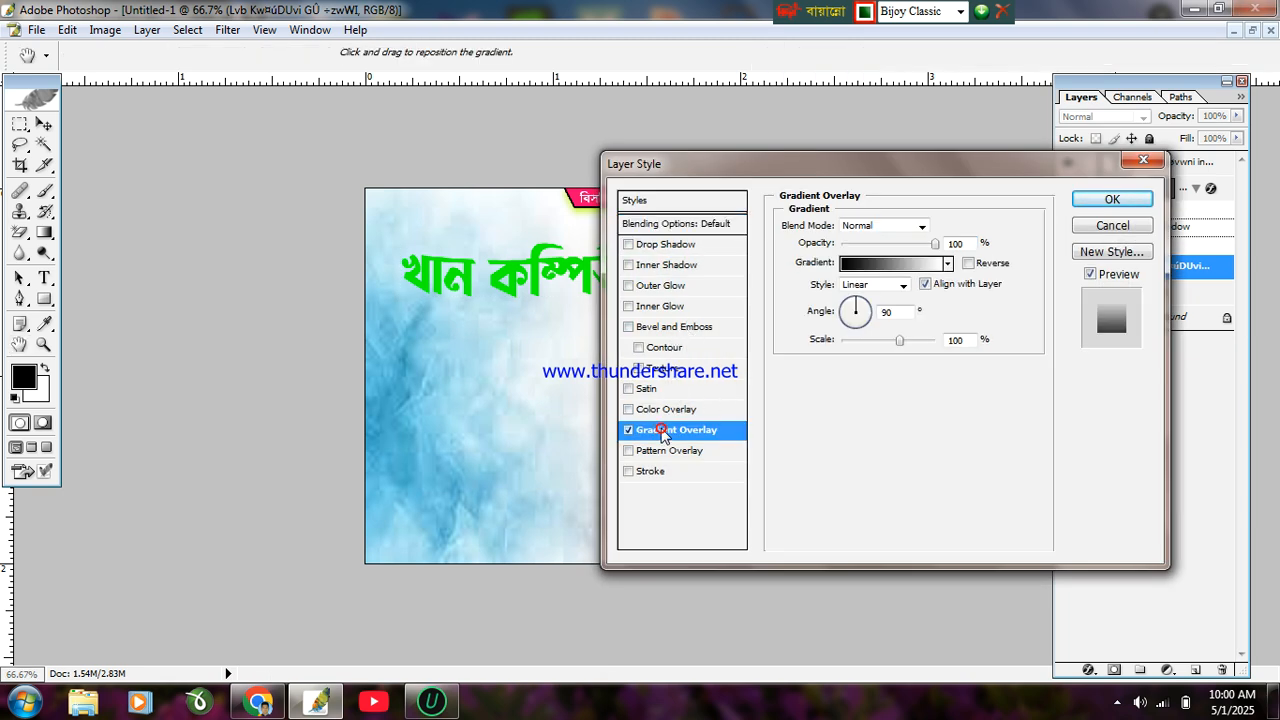
click(947, 263)
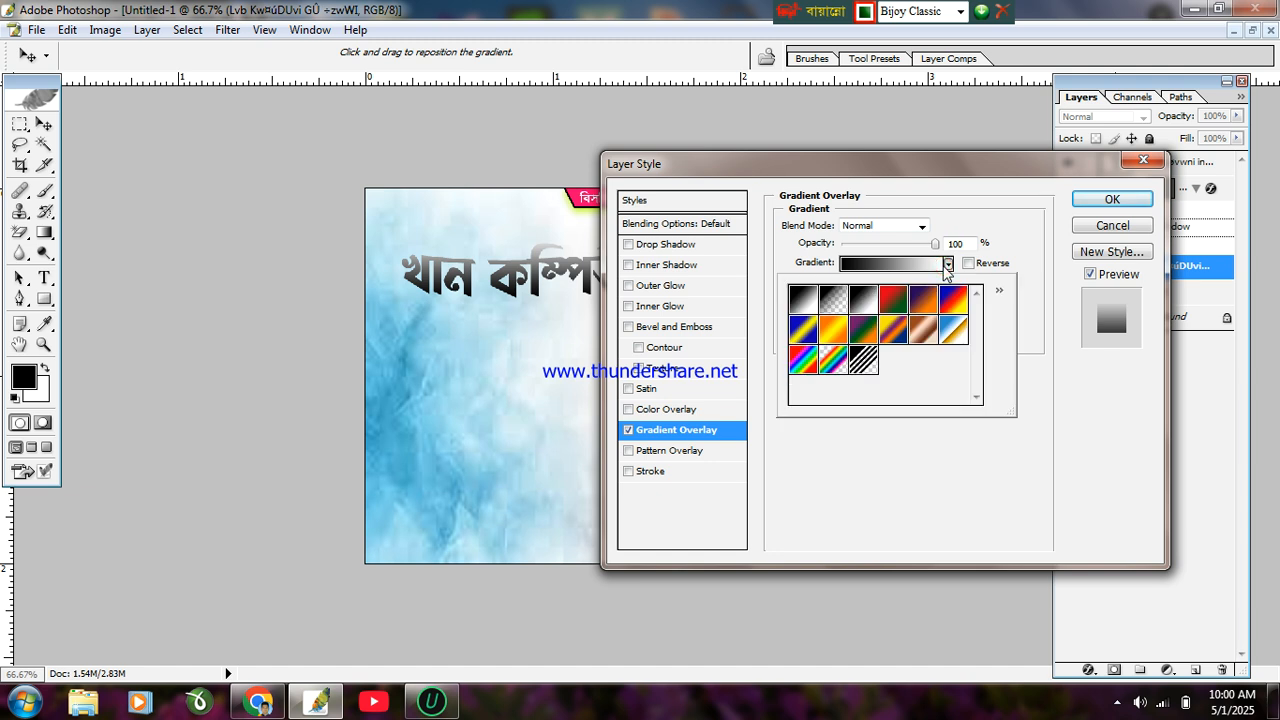
click(830, 331)
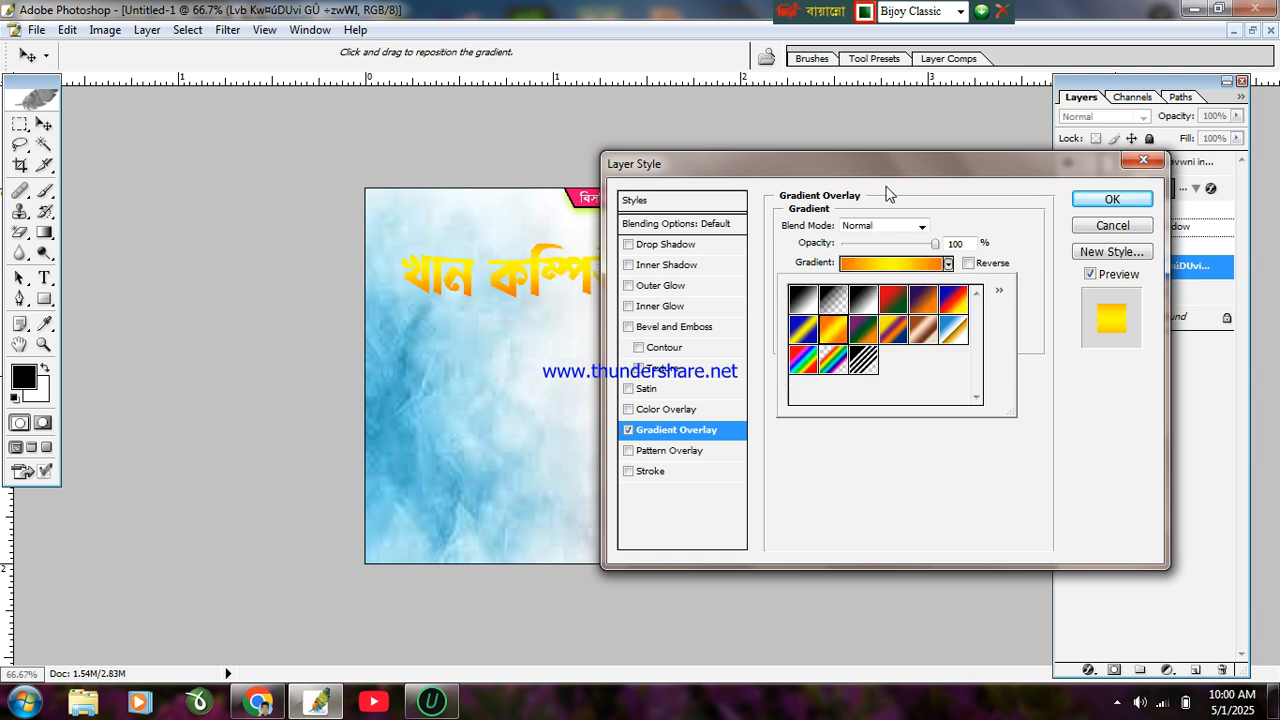
click(889, 182)
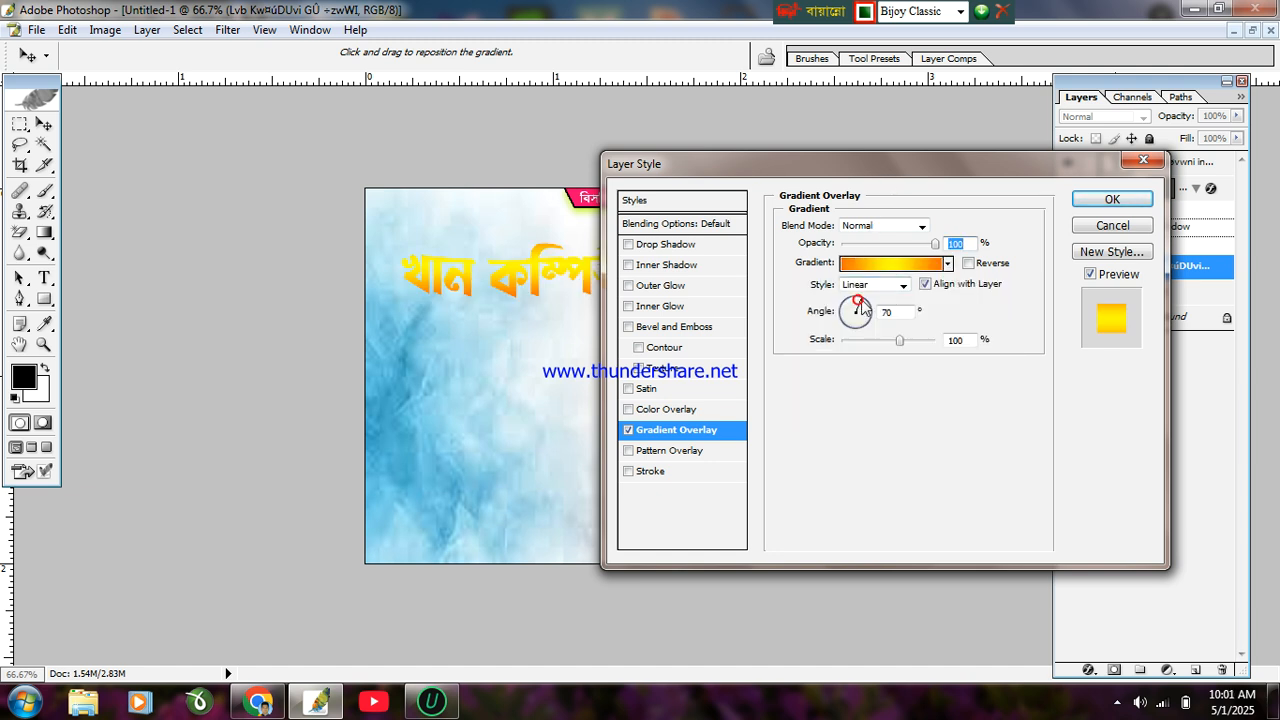
drag(858, 305, 870, 311)
drag(955, 160, 795, 356)
drag(709, 505, 677, 505)
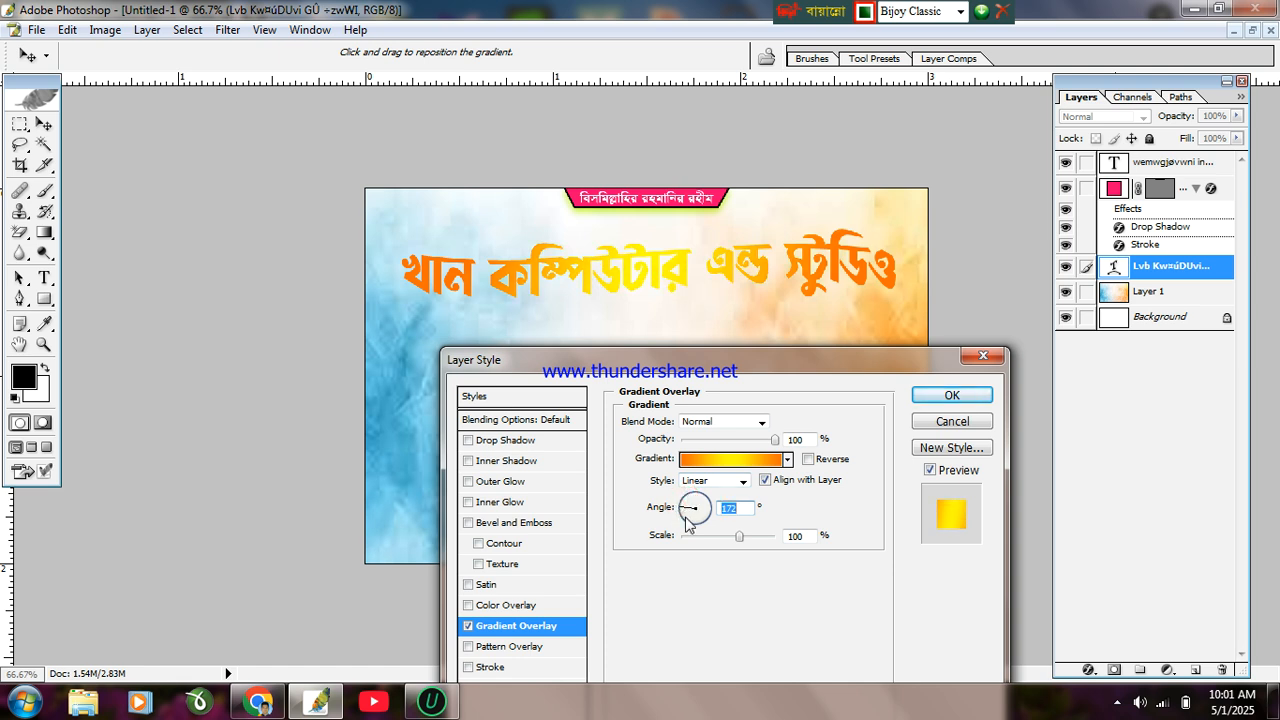
Step: Switch the overlay to the Transparent Rainbow gradient at 172° angle and 137% scale
click(788, 460)
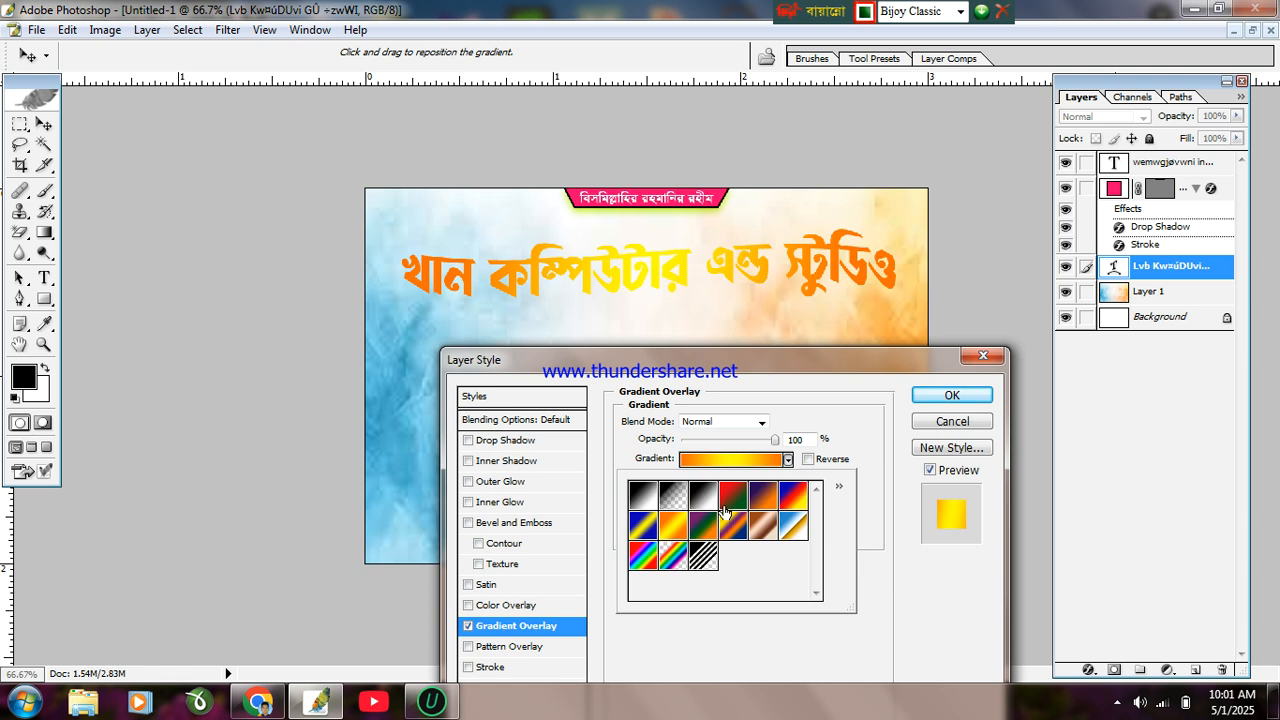
click(706, 521)
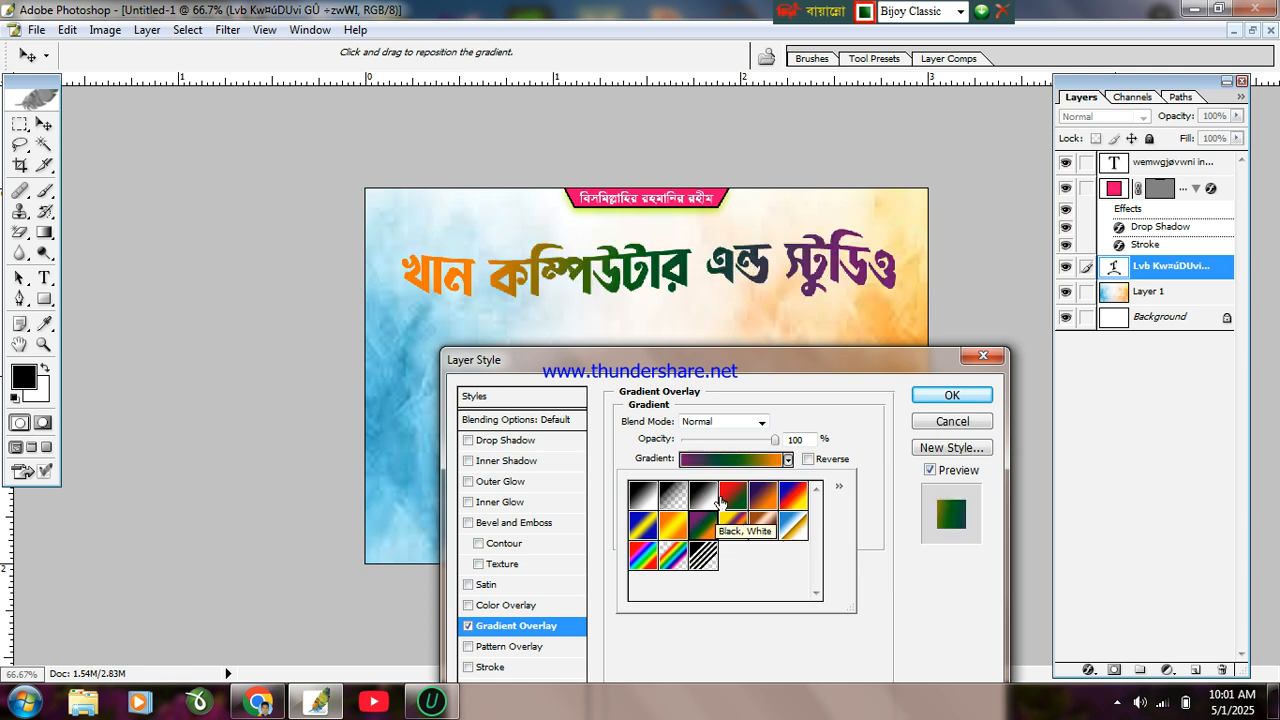
click(793, 381)
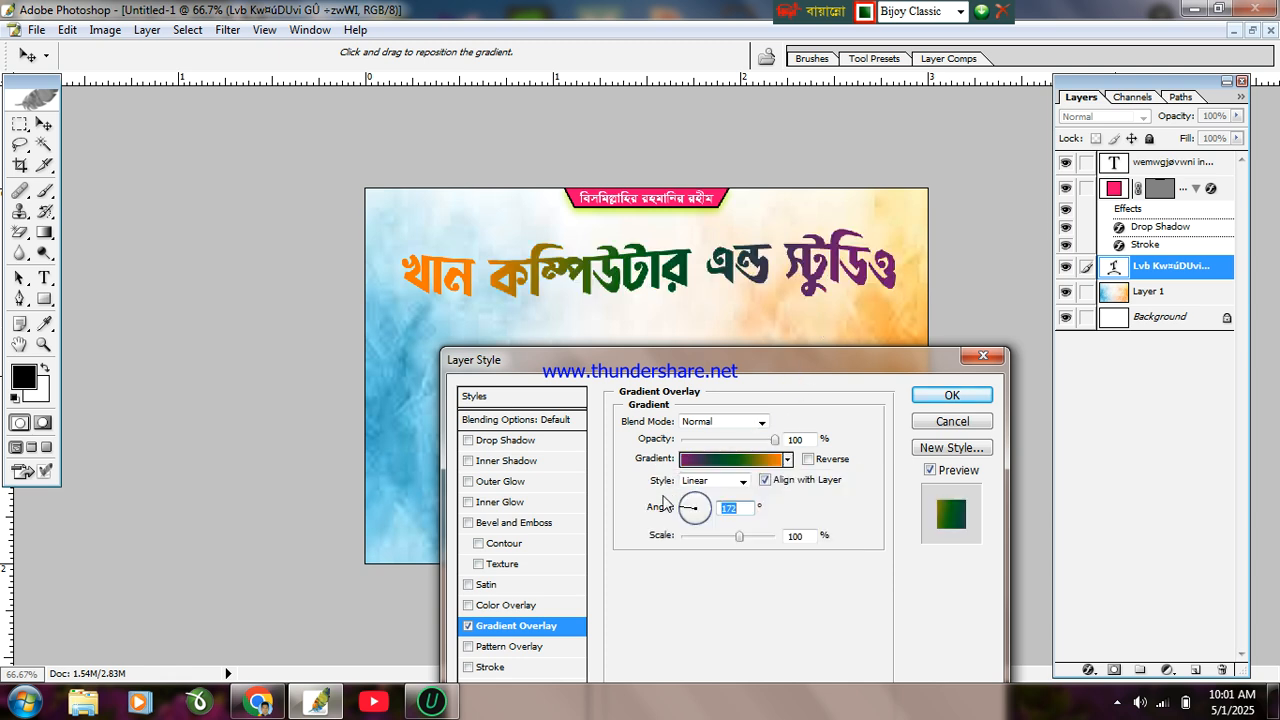
drag(740, 538, 765, 588)
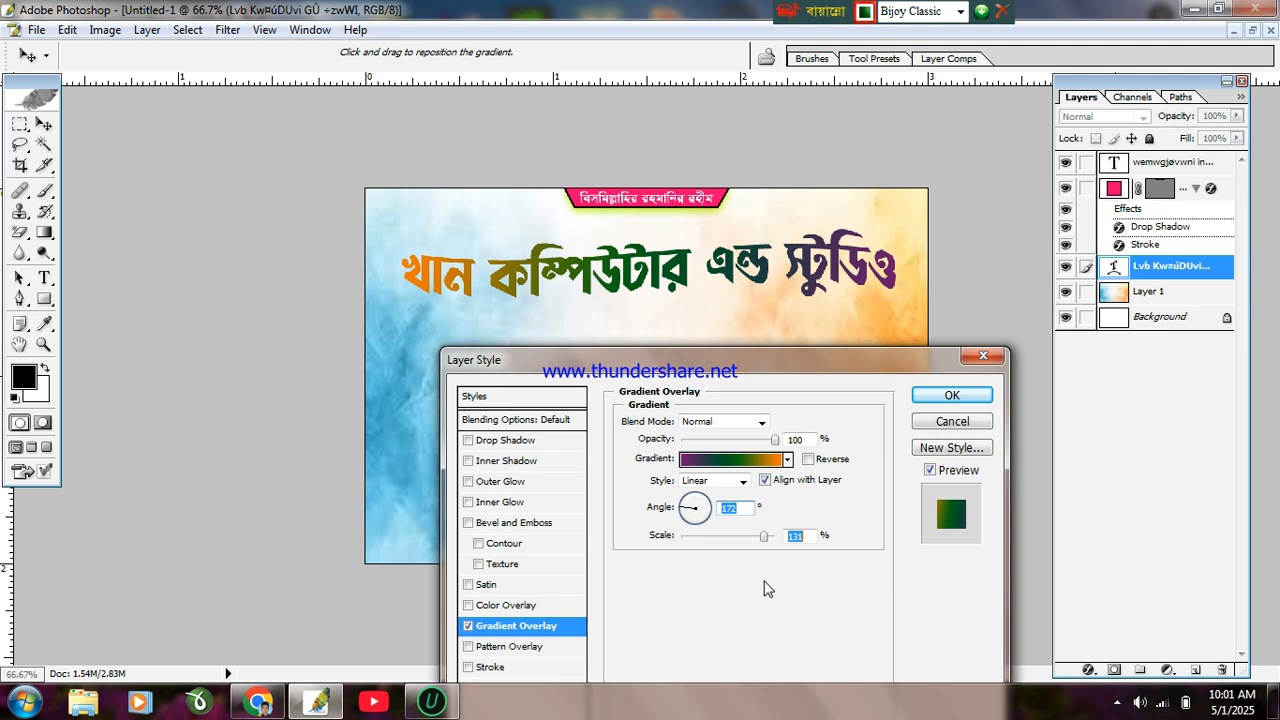
click(787, 460)
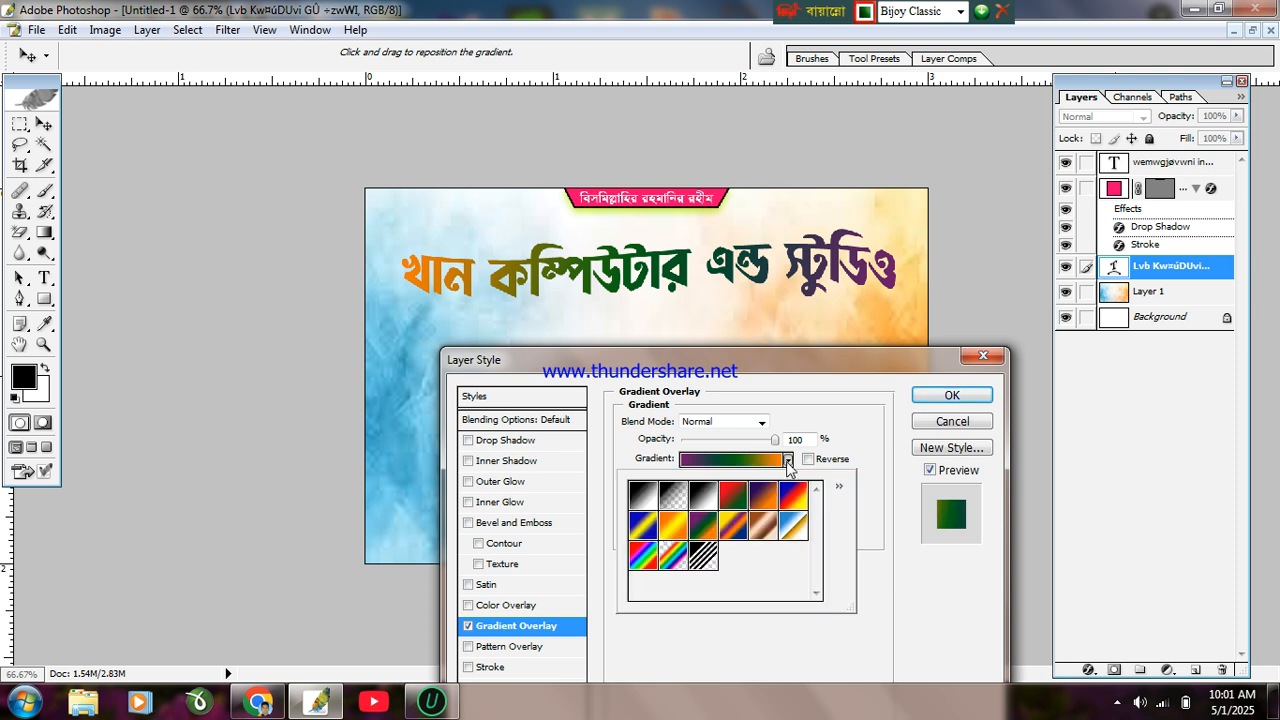
click(795, 497)
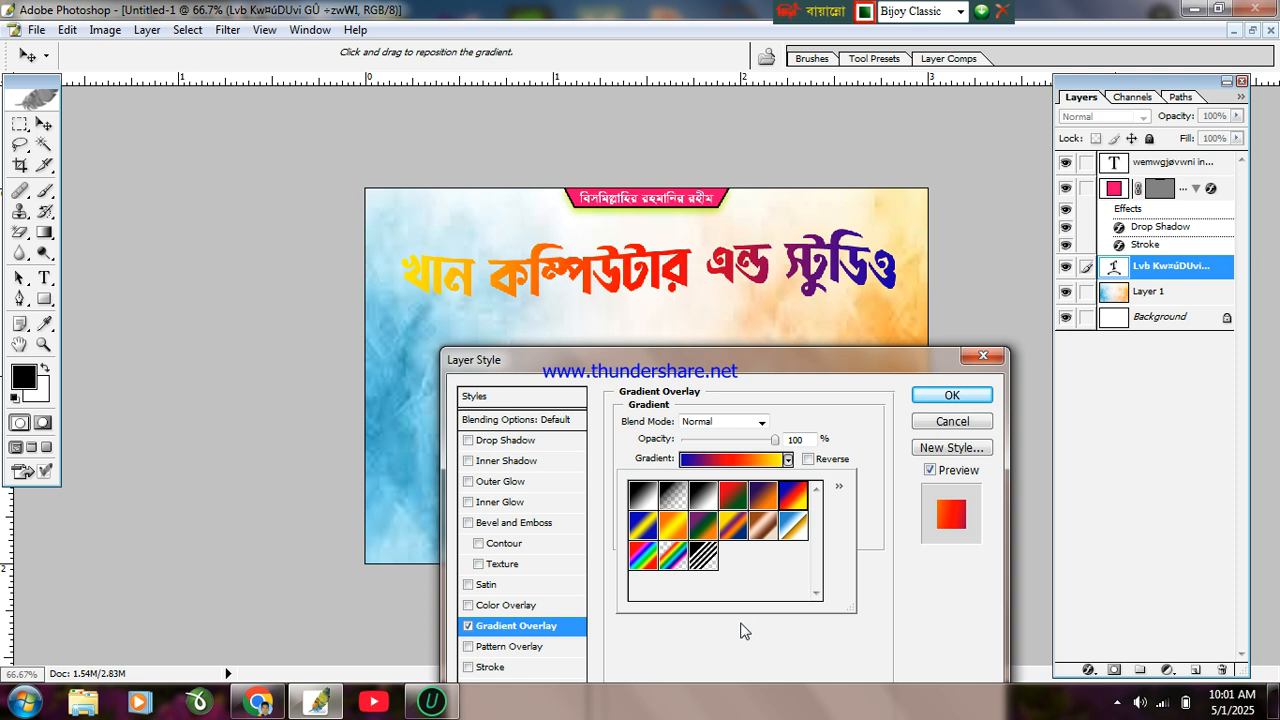
click(671, 554)
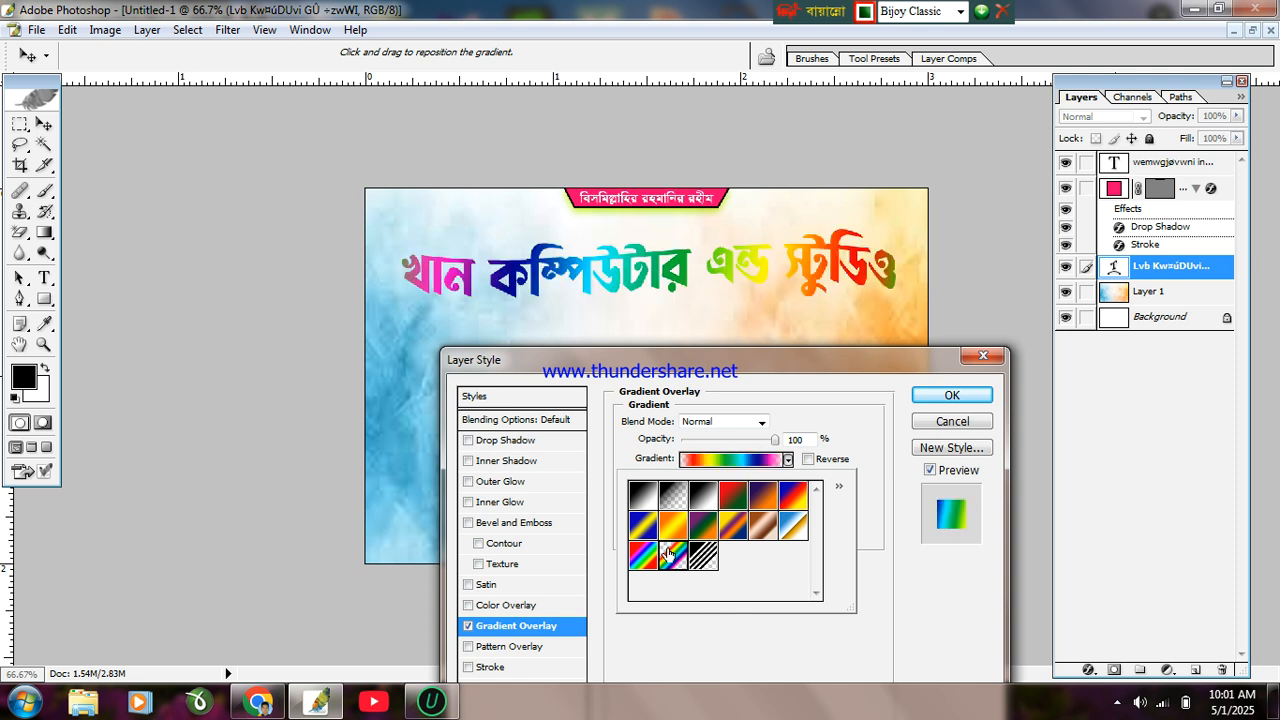
click(840, 668)
mouse_move(787, 537)
mouse_down()
mouse_move(660, 523)
mouse_move(779, 514)
mouse_move(768, 527)
mouse_up()
click(729, 460)
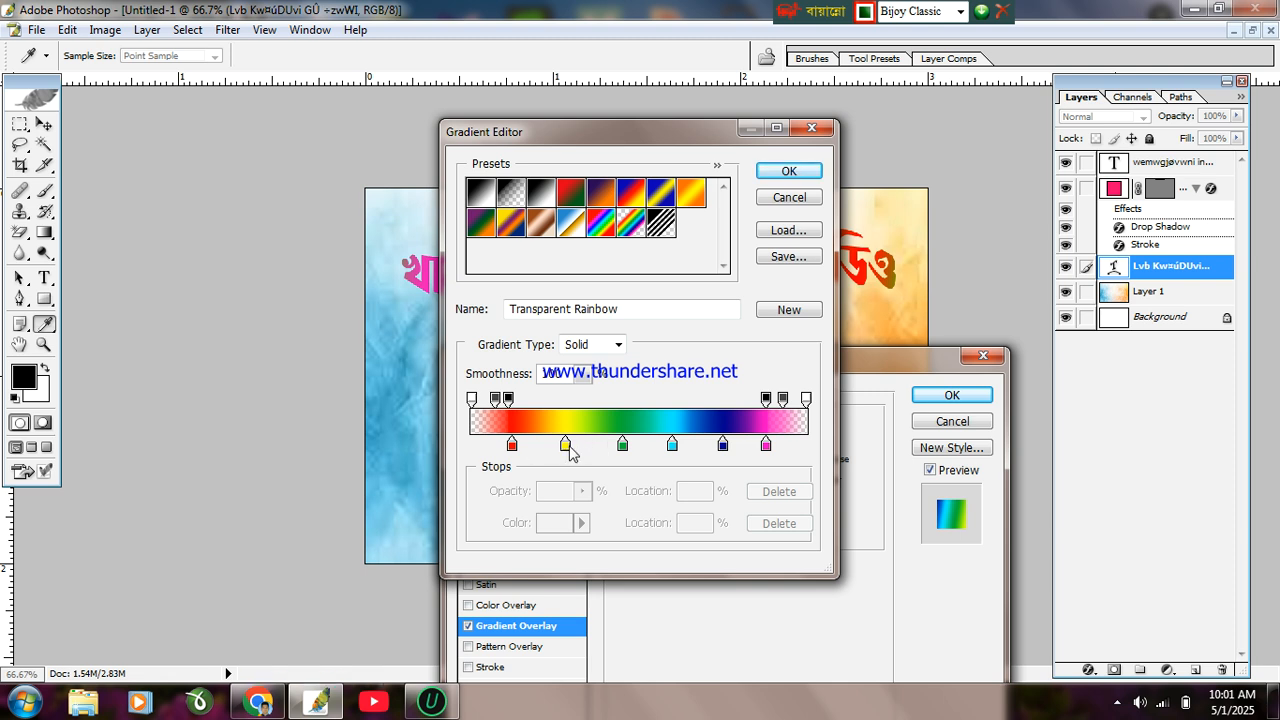
Step: Change the rainbow gradient's yellow colour stop to green
click(565, 444)
click(555, 522)
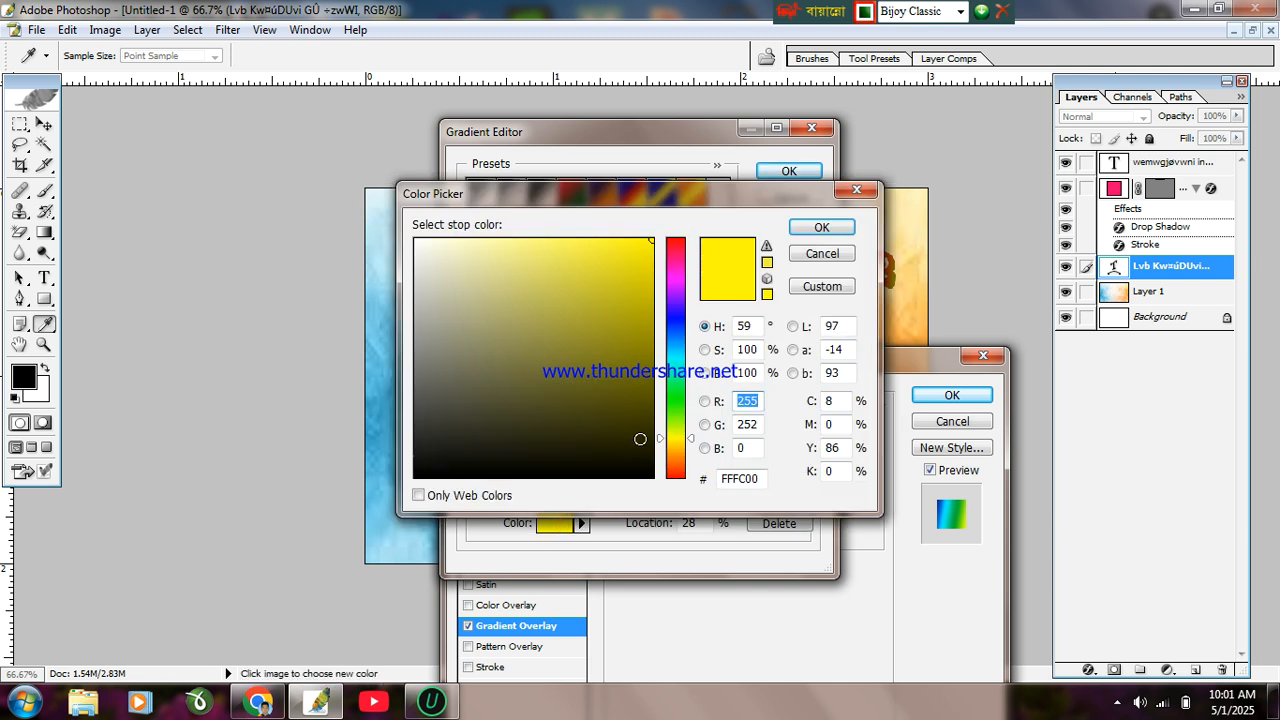
drag(679, 424, 680, 397)
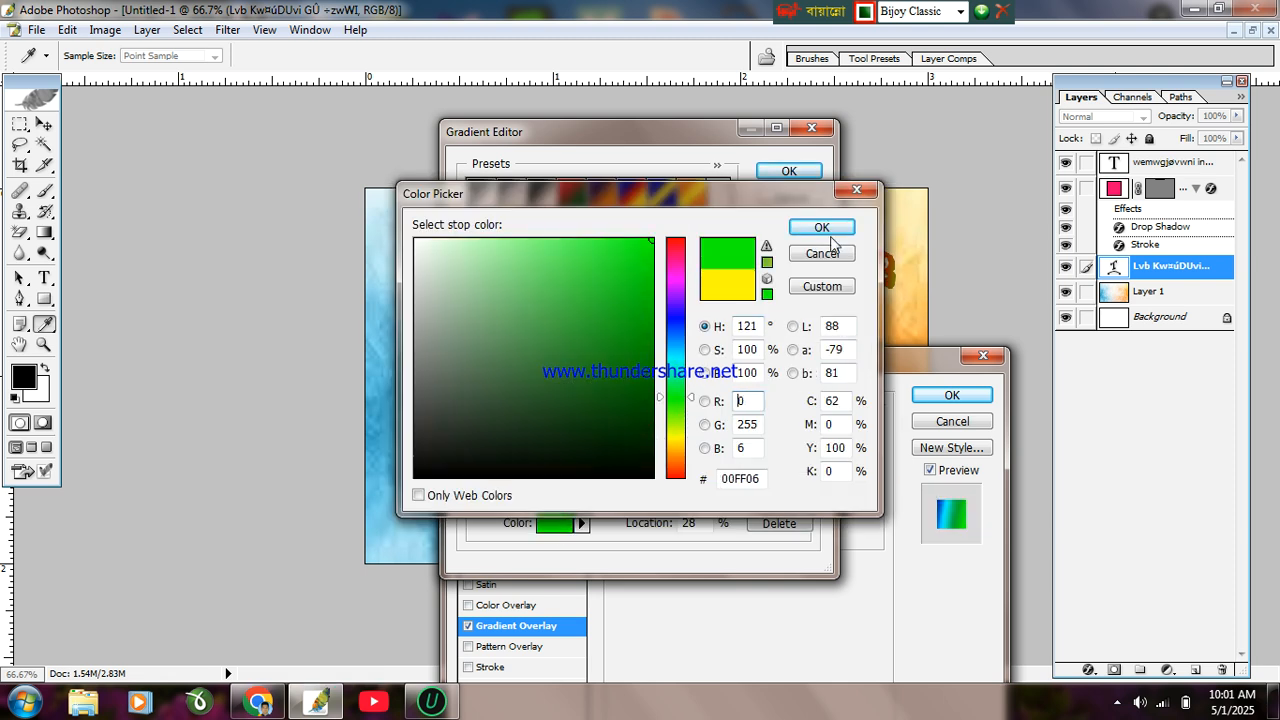
click(822, 228)
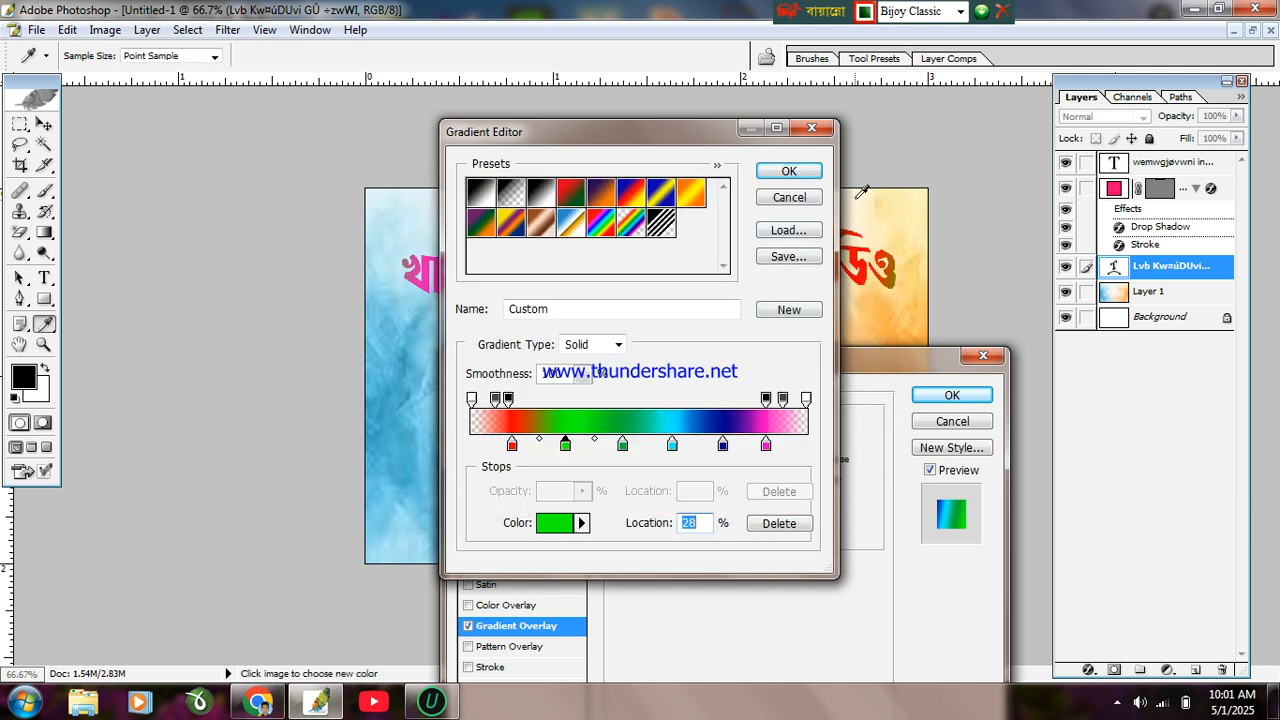
click(789, 171)
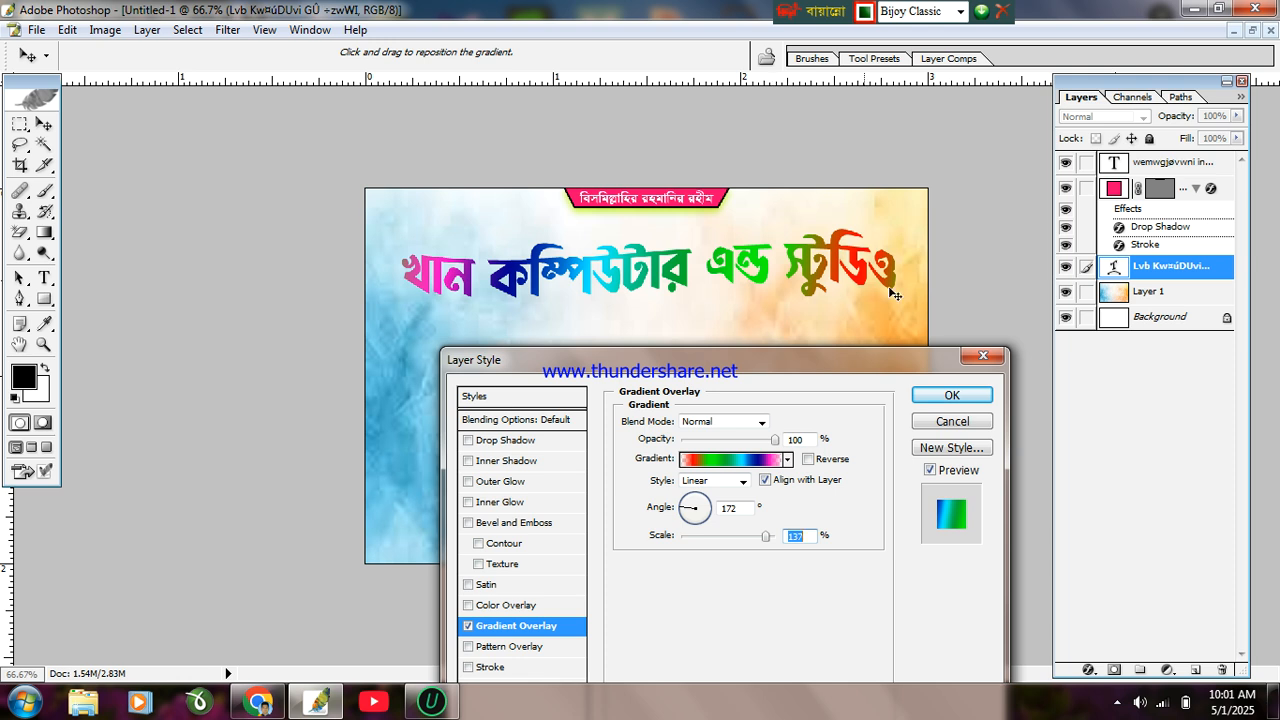
Step: Add a 3 px red outside stroke around the title letters
mouse_move(608, 366)
mouse_down()
mouse_move(768, 291)
mouse_move(808, 245)
mouse_up()
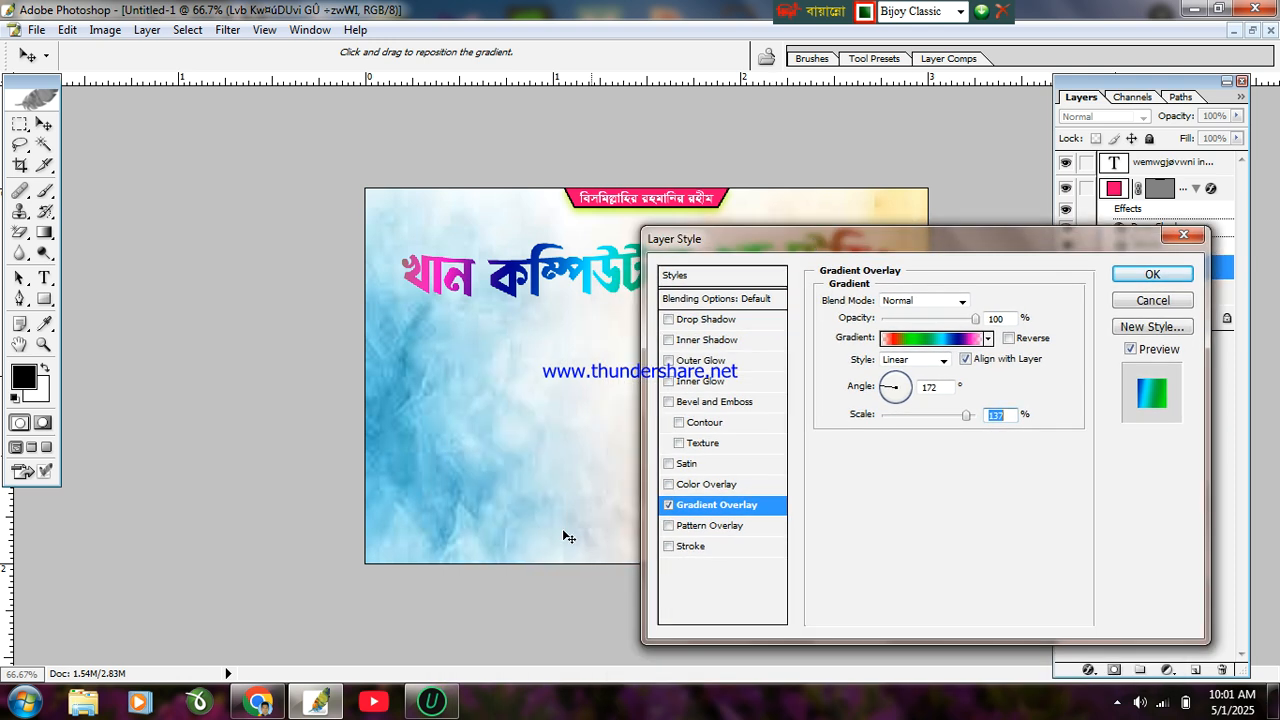
click(714, 549)
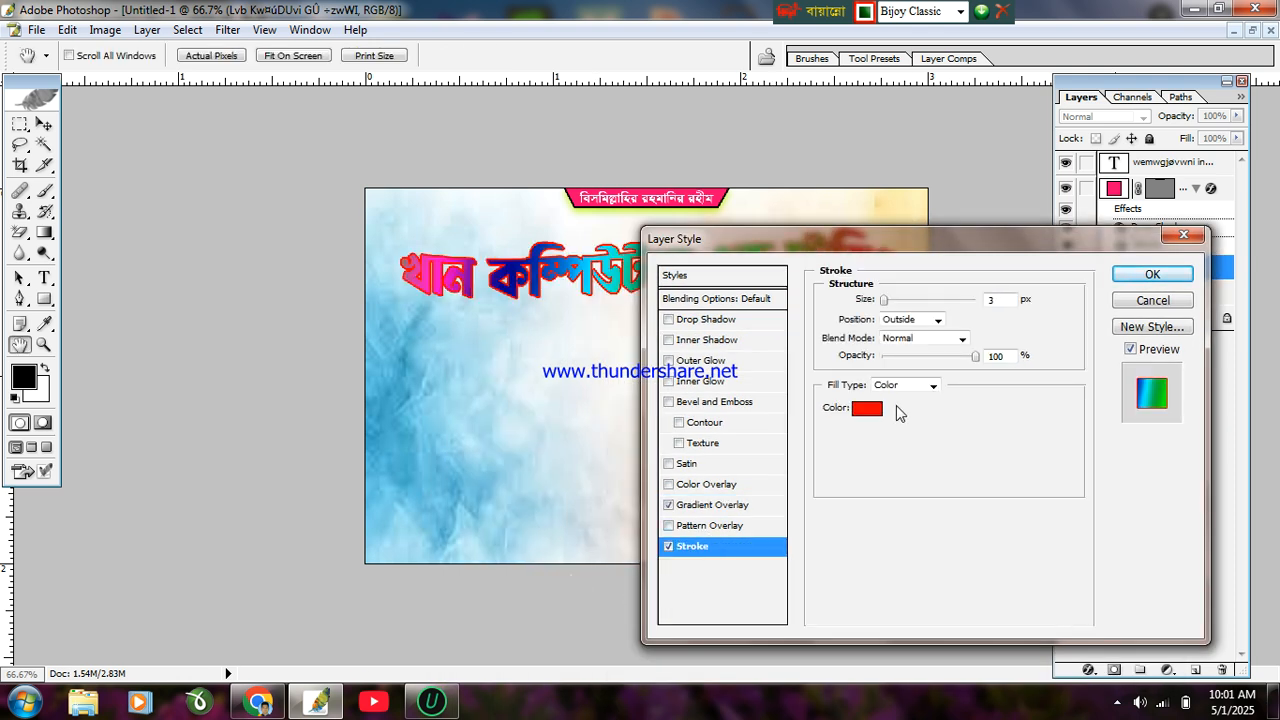
click(867, 408)
Step: Change the title's stroke colour to black
click(537, 451)
click(415, 477)
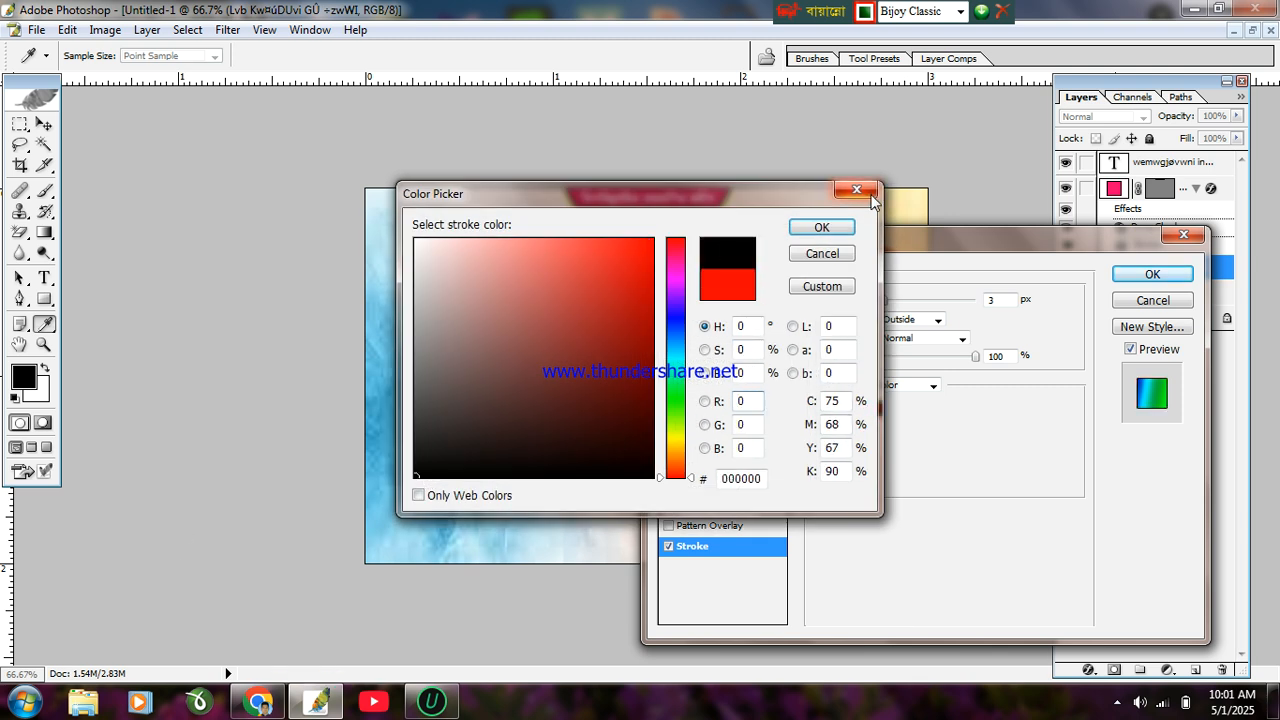
click(822, 229)
Step: Add an outer glow to the title with 25% noise and 23% spread
drag(813, 237, 796, 332)
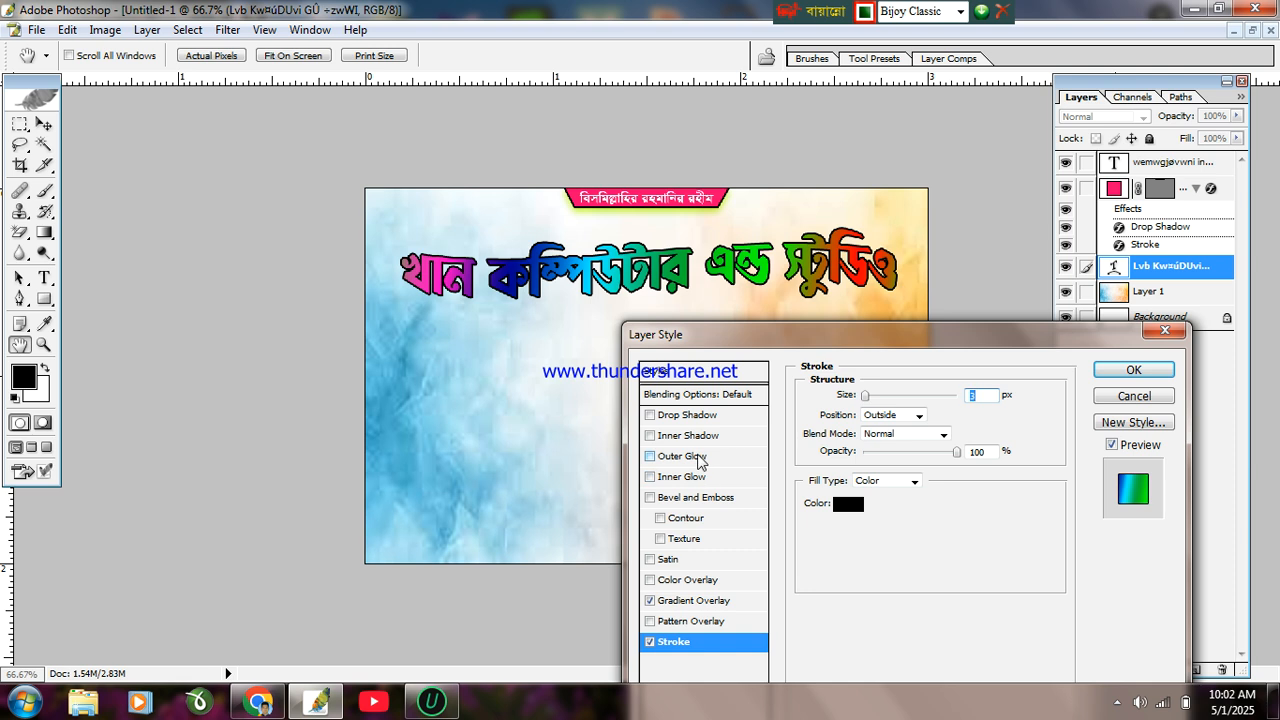
click(690, 456)
drag(862, 434, 888, 434)
drag(866, 526, 880, 553)
Step: Make the outer glow red at 32 px with a valley contour, and add a 201%-depth bevel
click(842, 456)
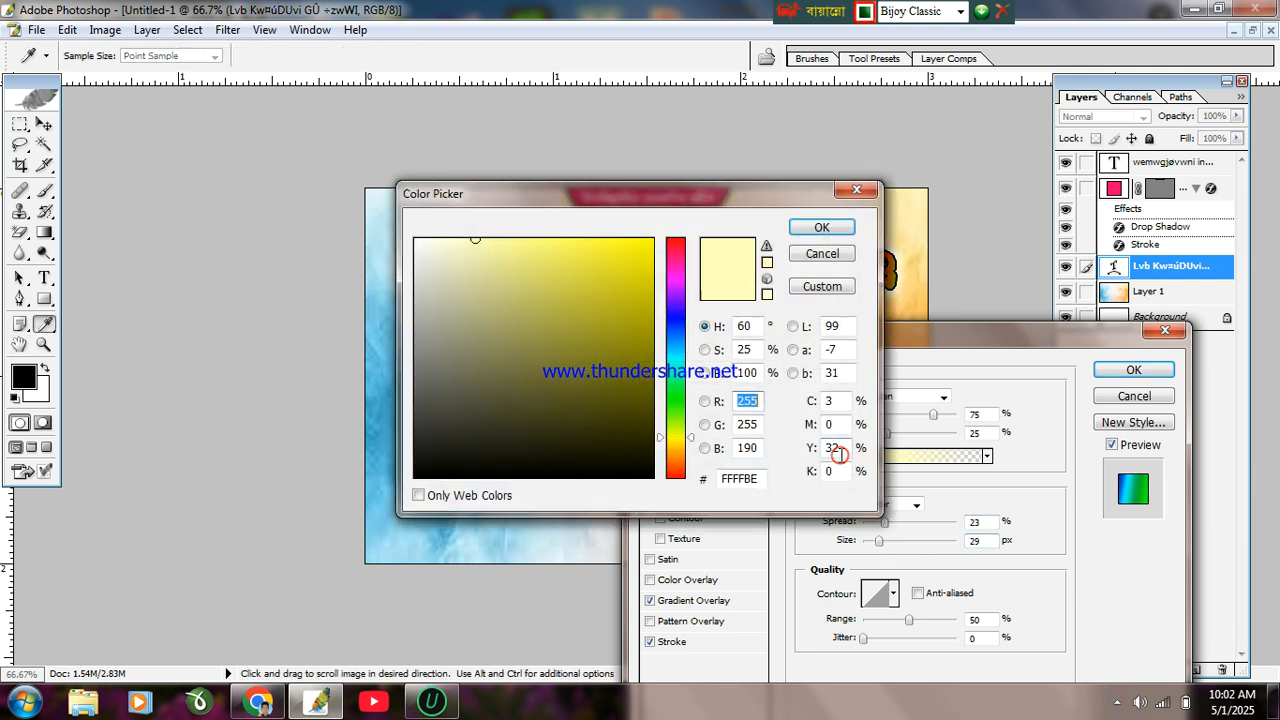
mouse_move(675, 262)
mouse_down()
mouse_move(704, 222)
mouse_move(641, 246)
mouse_move(660, 236)
mouse_up()
click(812, 229)
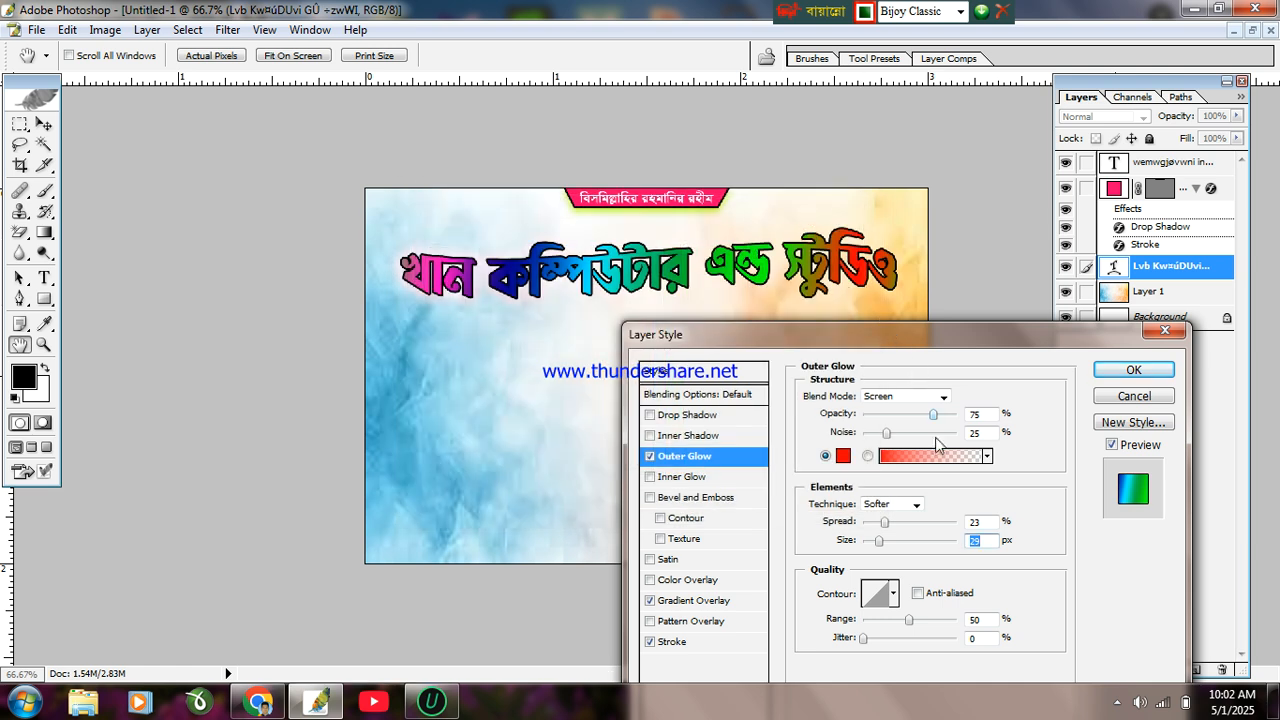
mouse_move(880, 547)
mouse_down()
mouse_move(907, 543)
mouse_move(882, 543)
mouse_up()
click(893, 593)
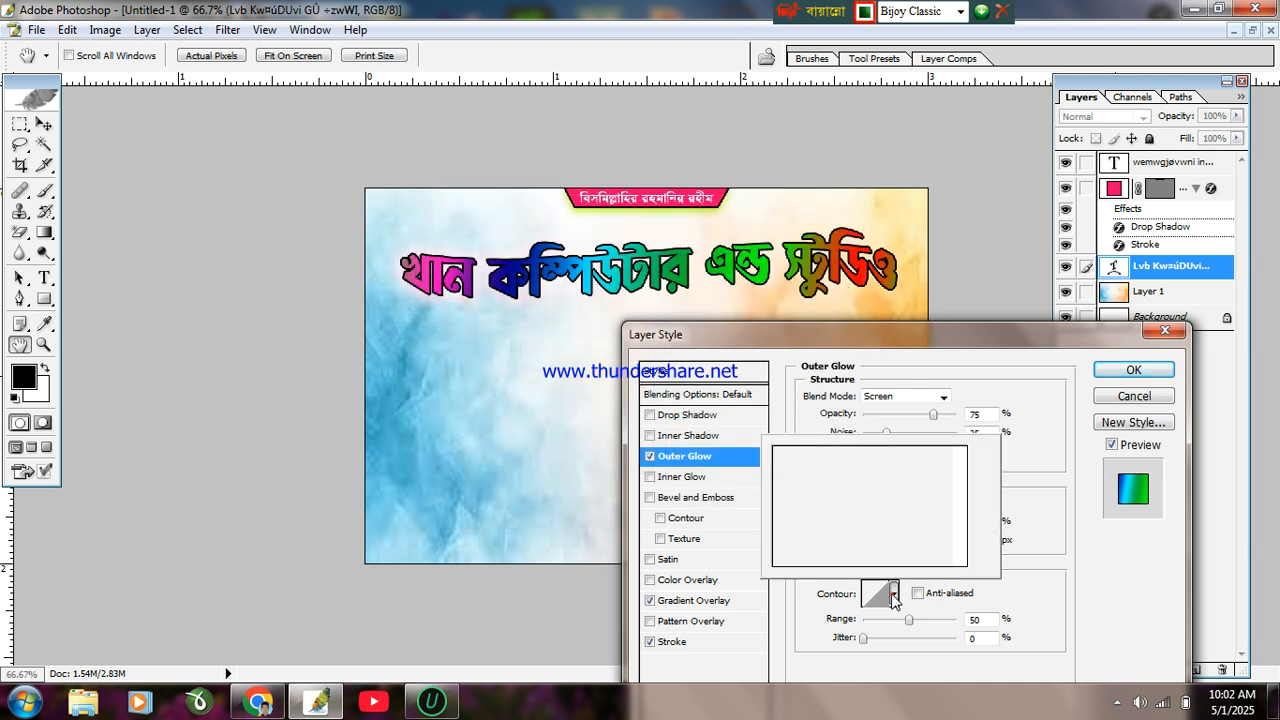
click(848, 490)
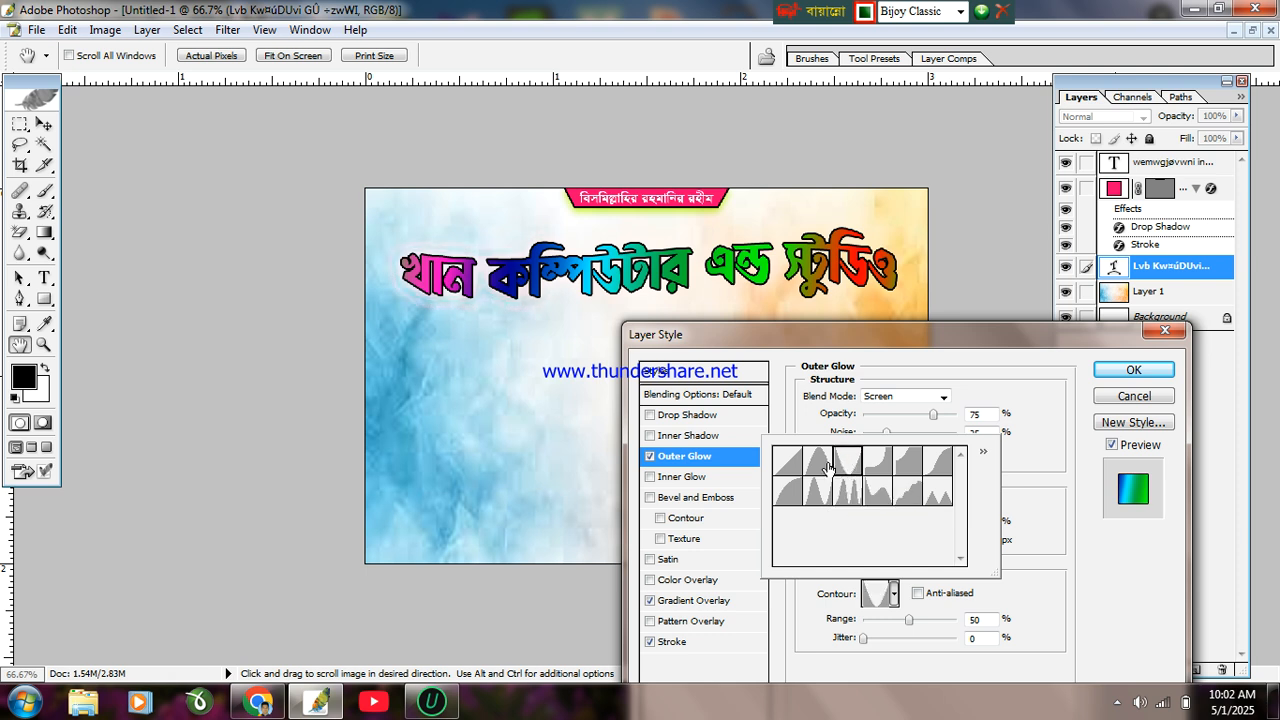
click(818, 467)
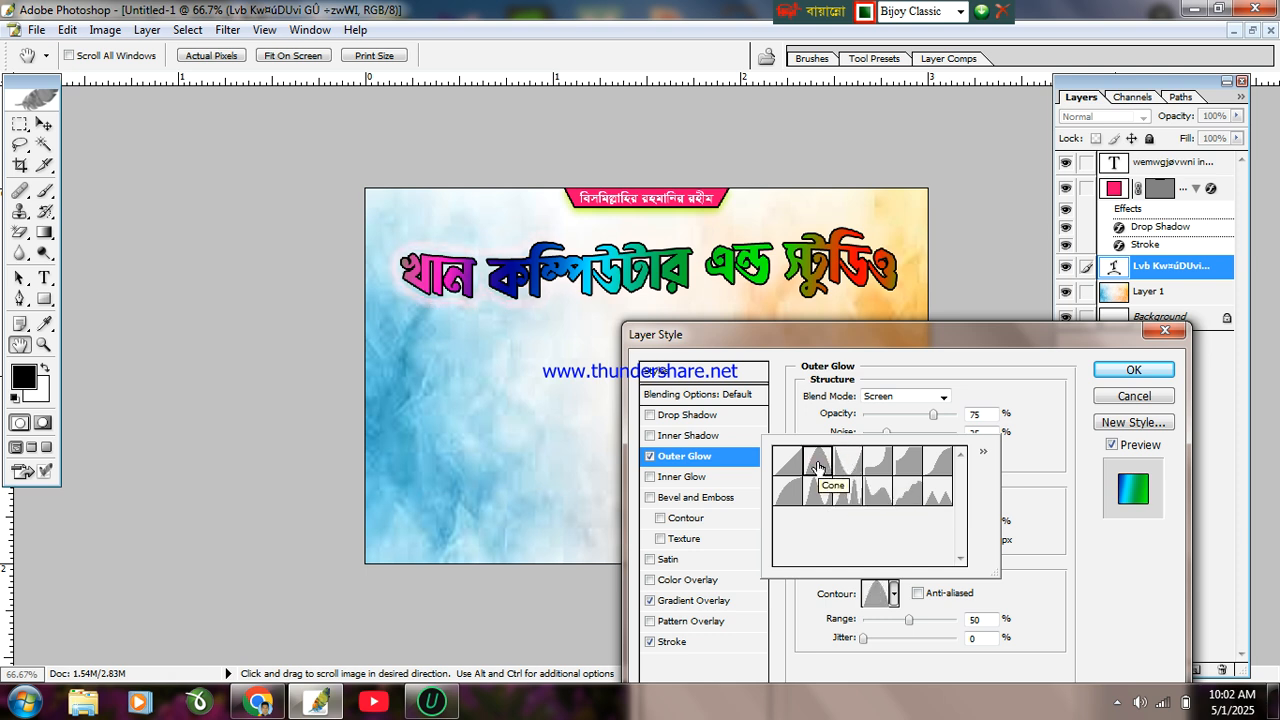
click(846, 461)
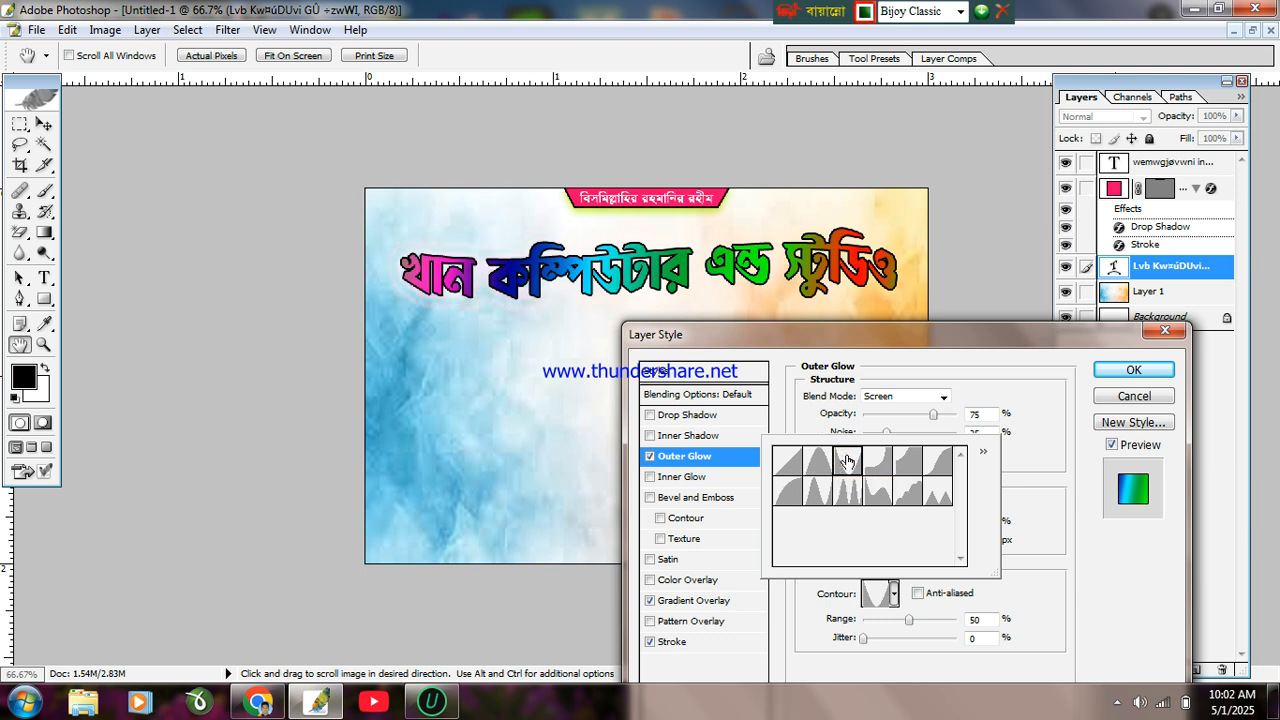
click(714, 495)
click(713, 499)
drag(889, 434, 898, 438)
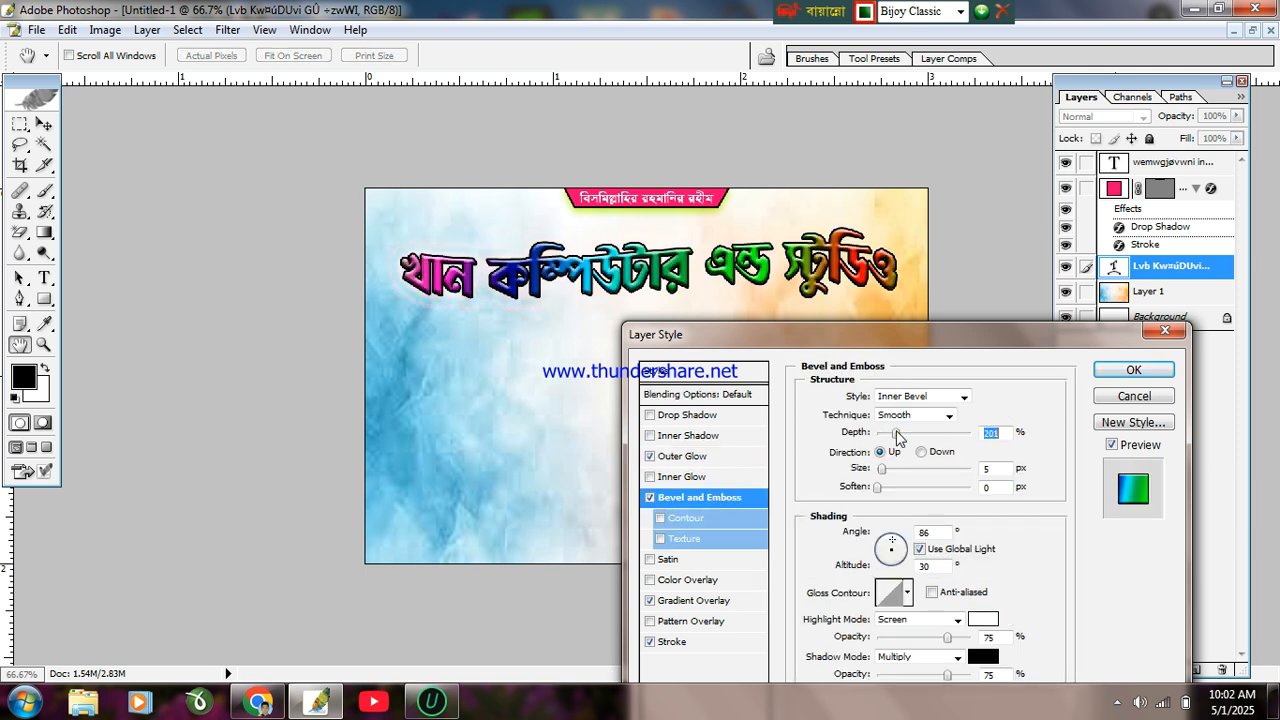
Step: Set the bevel size to 1 px, add a 24 px drop shadow, and apply the layer style
drag(880, 468, 905, 498)
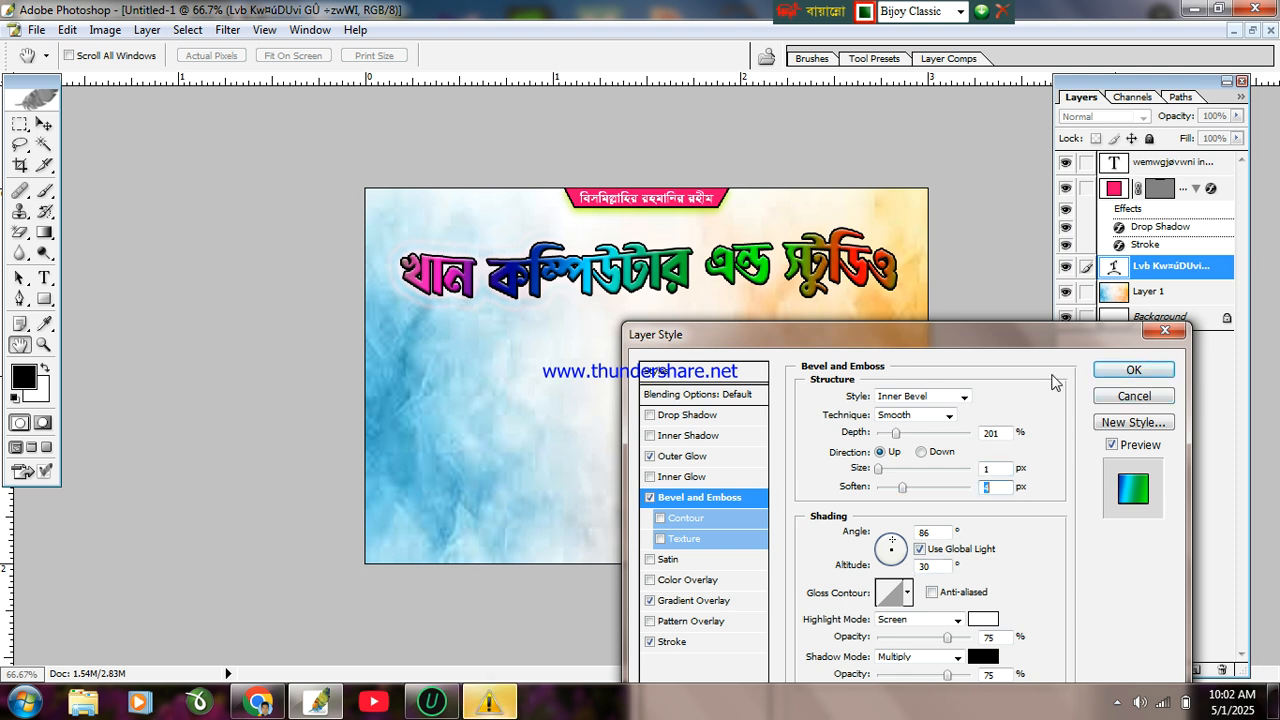
click(688, 415)
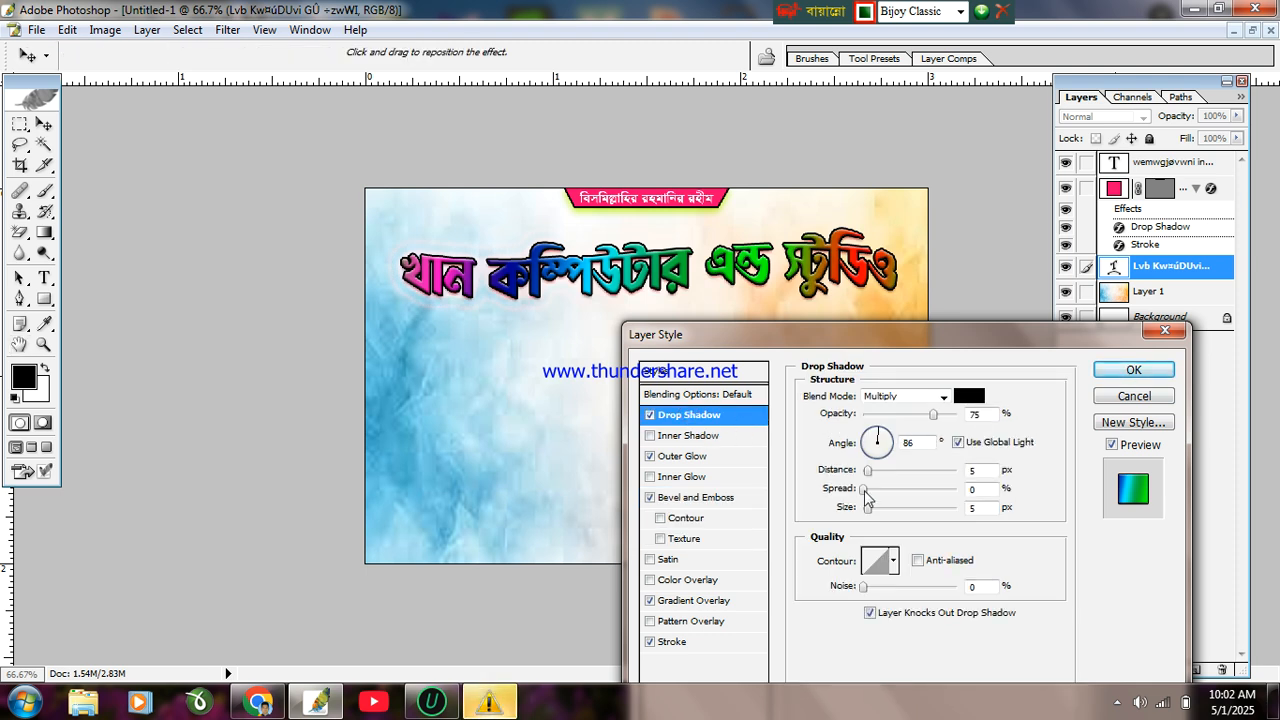
drag(868, 509, 882, 513)
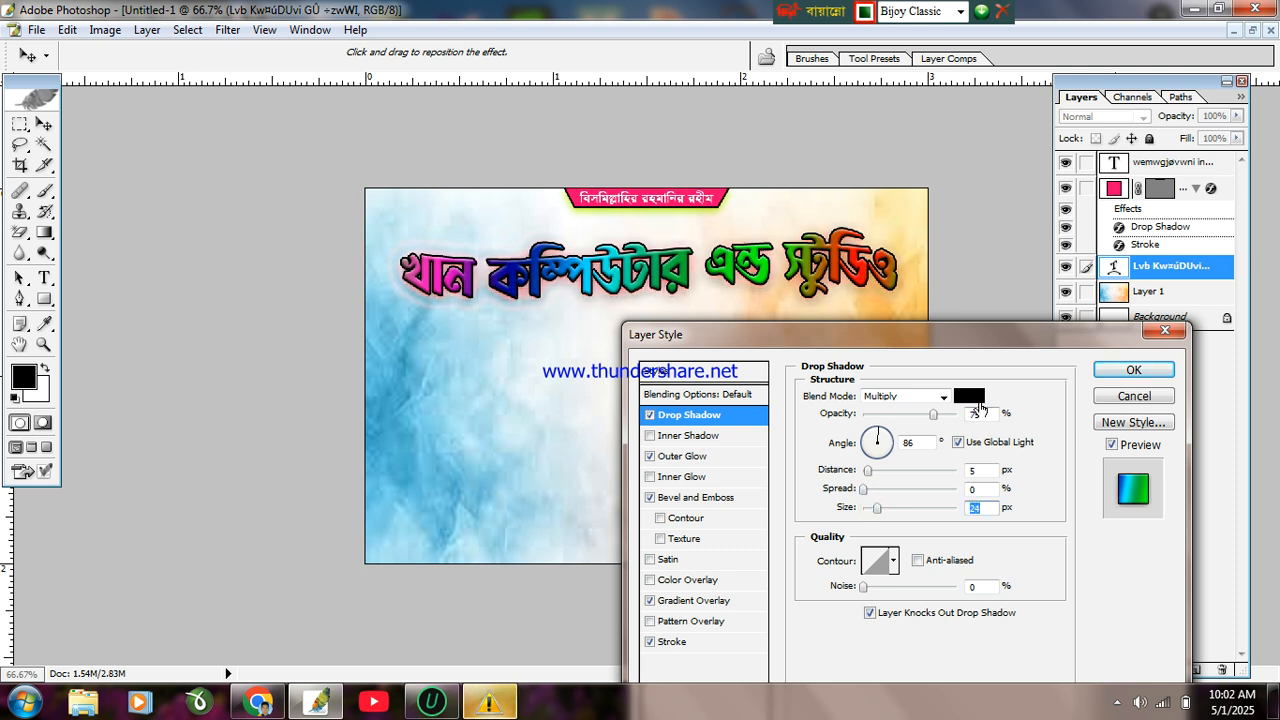
click(1133, 369)
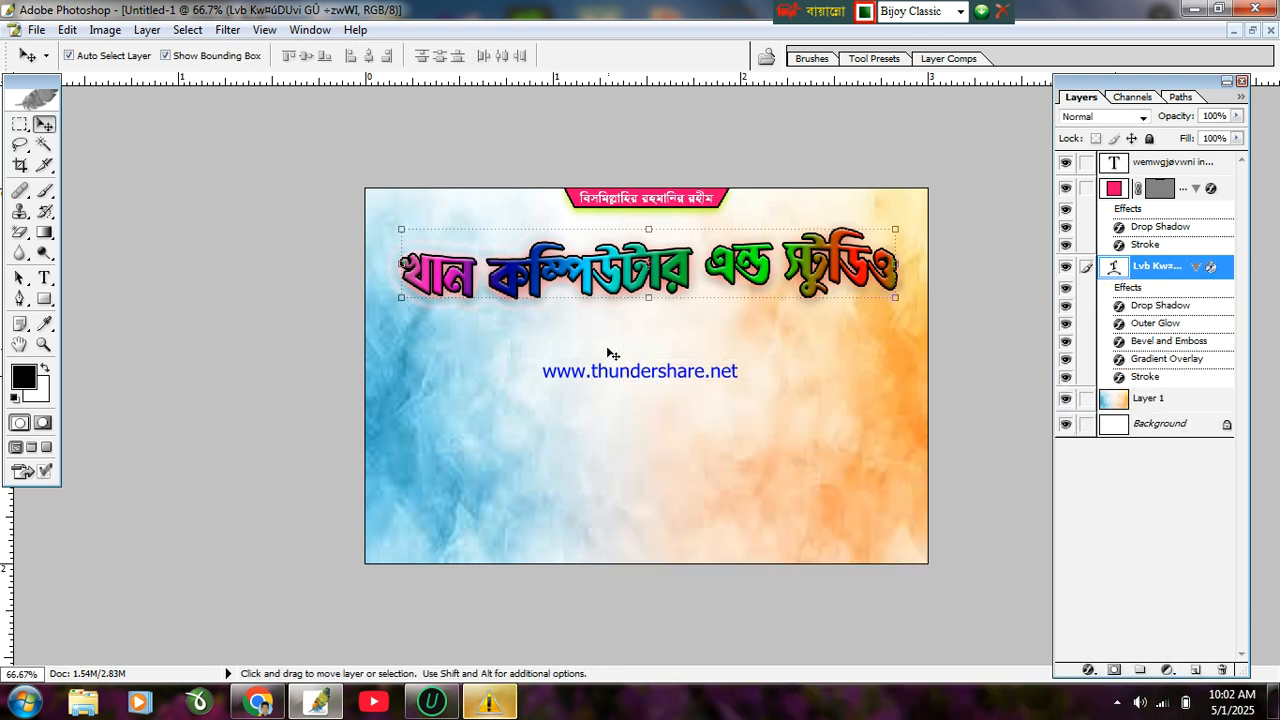
Step: Draw a black rounded-rectangle bar beneath the rainbow title
scroll(614, 345, up, 3)
scroll(613, 331, up, 1)
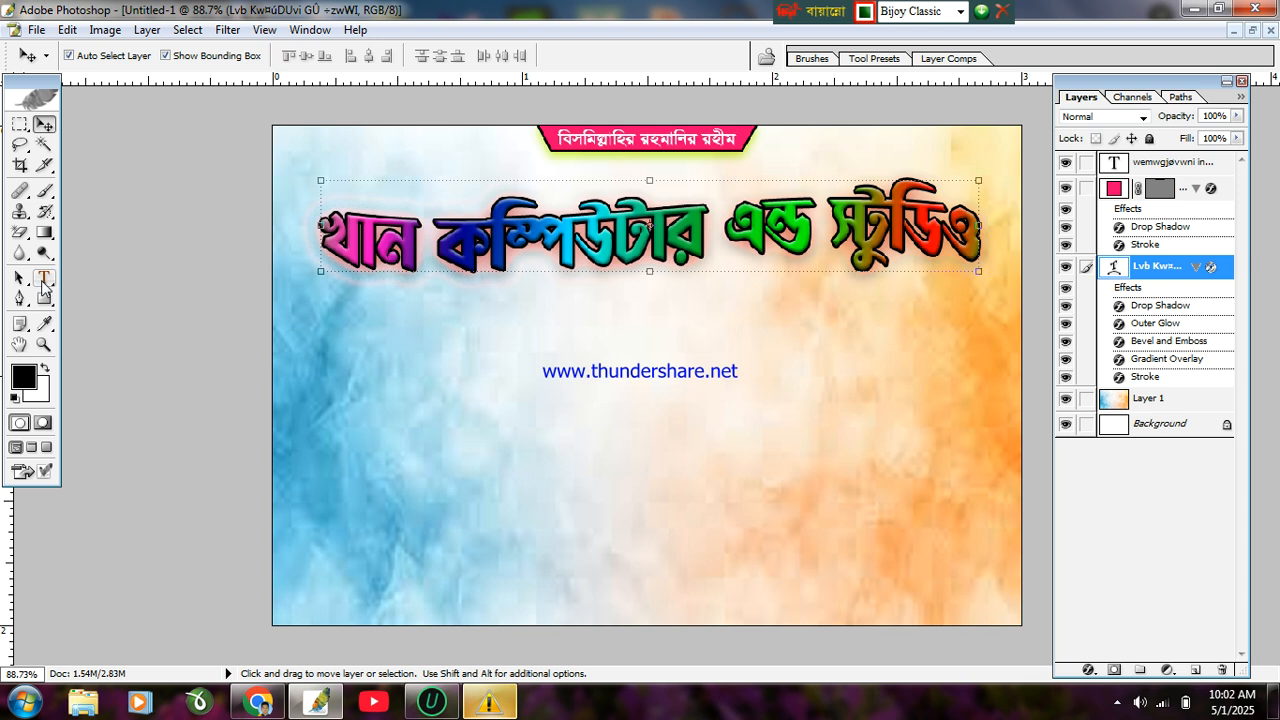
click(44, 299)
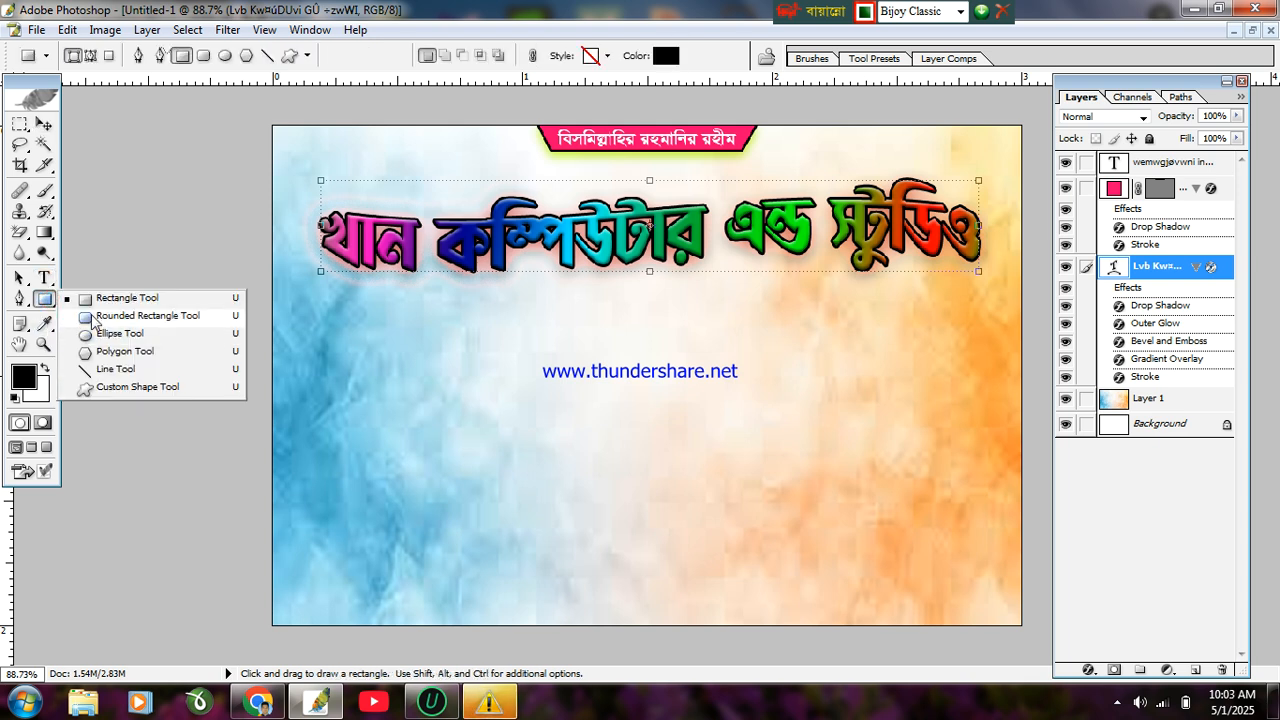
click(93, 318)
drag(498, 303, 835, 343)
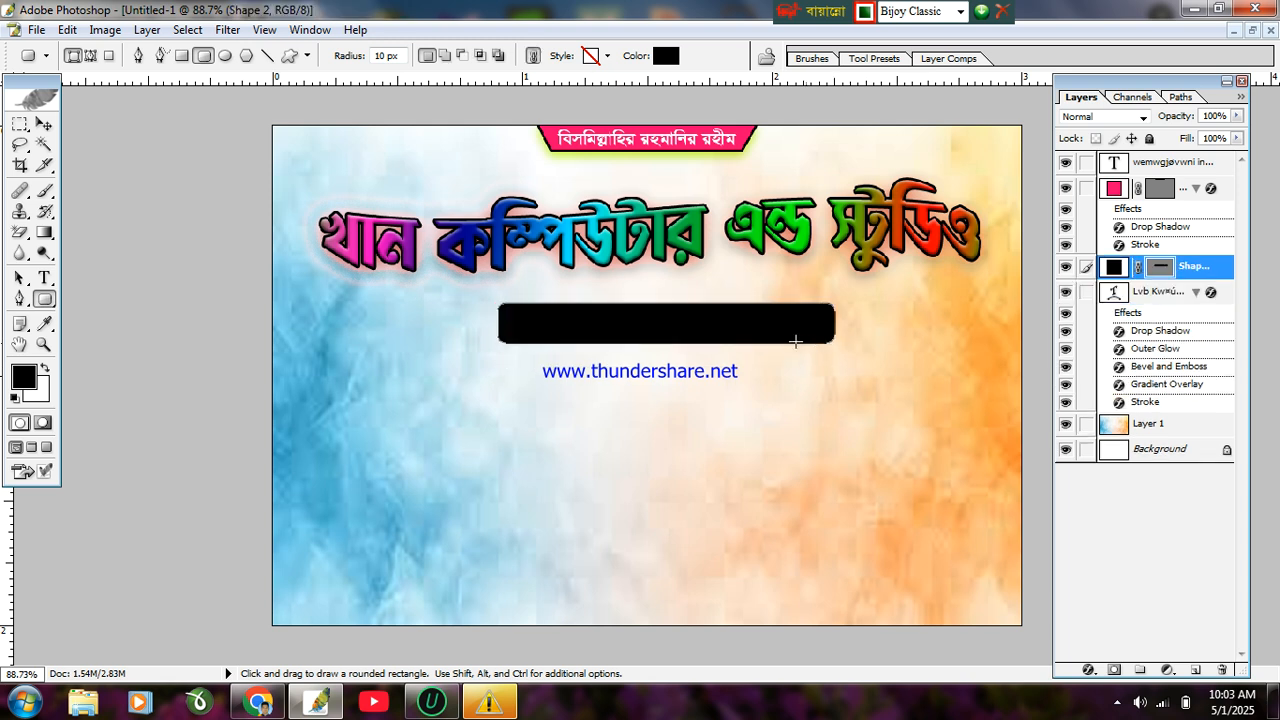
Step: Centre the bar horizontally on the canvas with Align Horizontal Centers
click(44, 124)
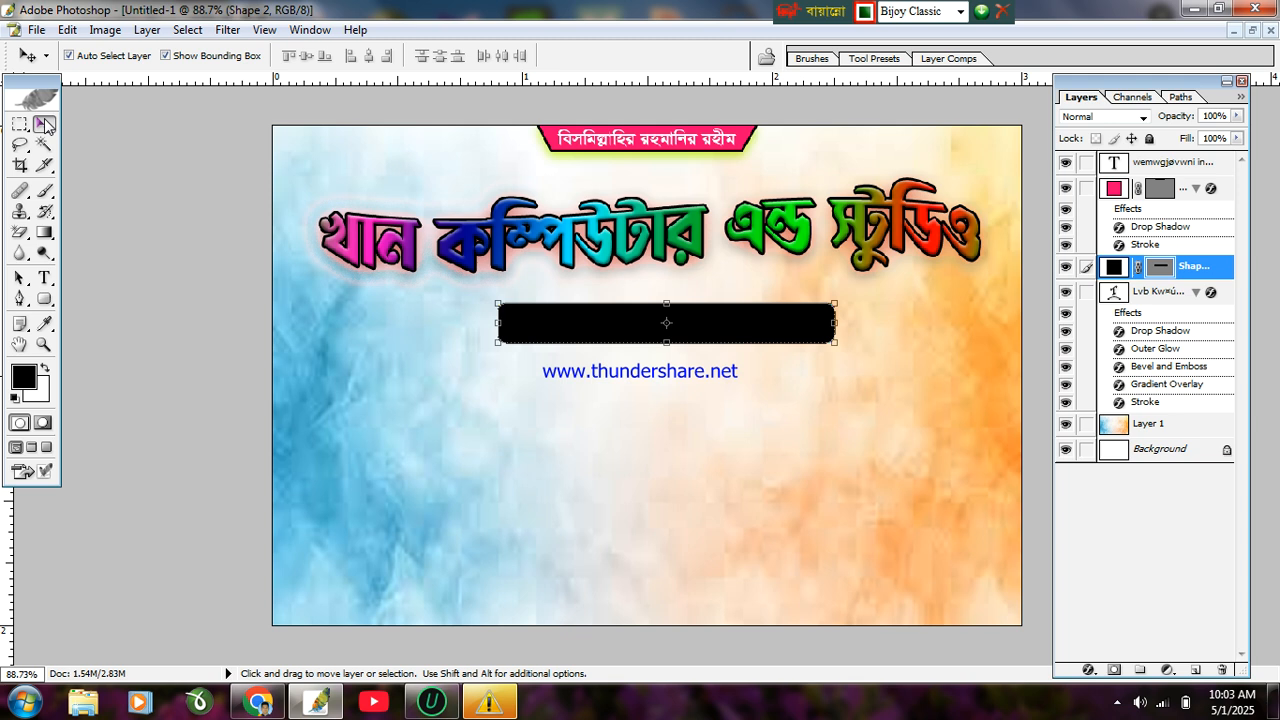
key(ctrl+a)
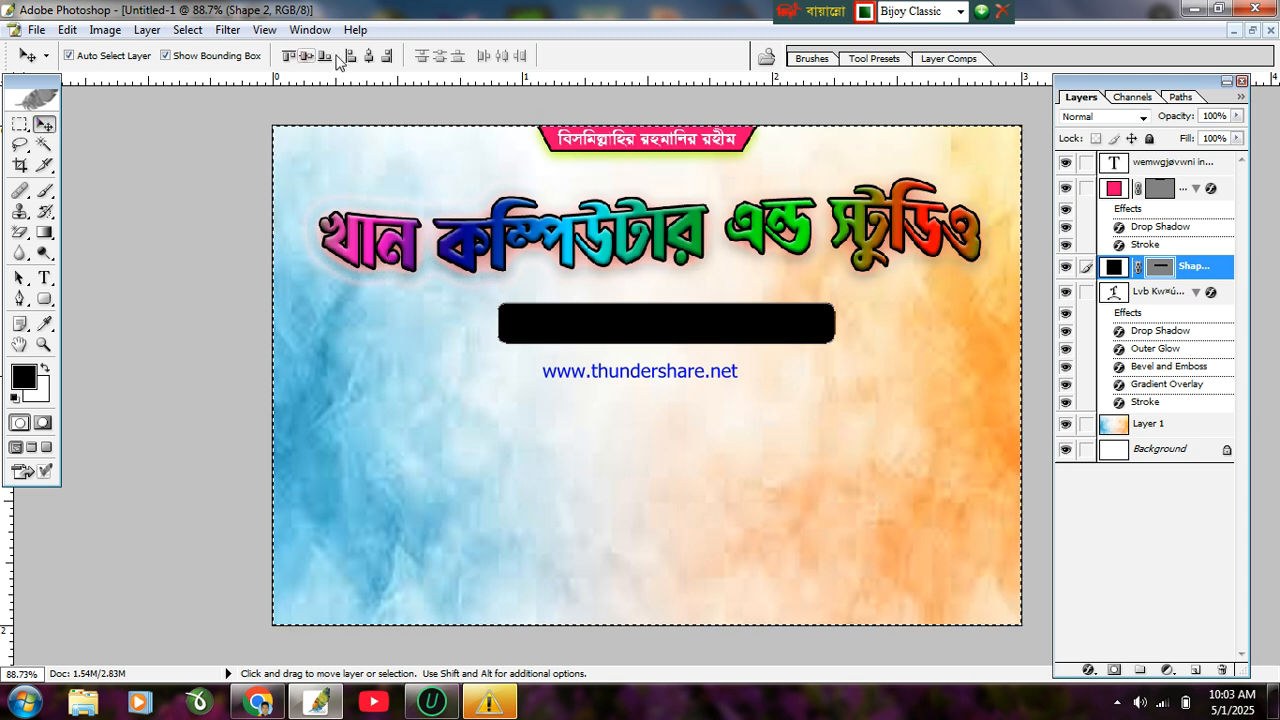
click(368, 56)
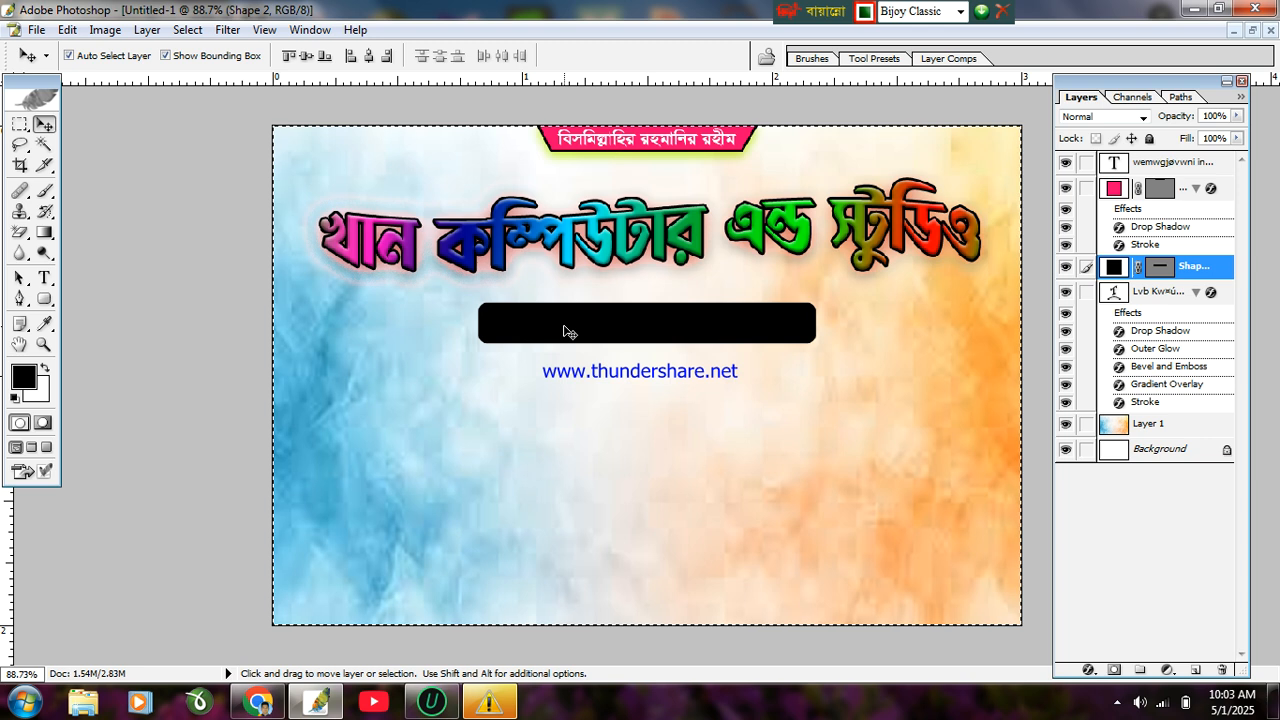
key(ctrl+d)
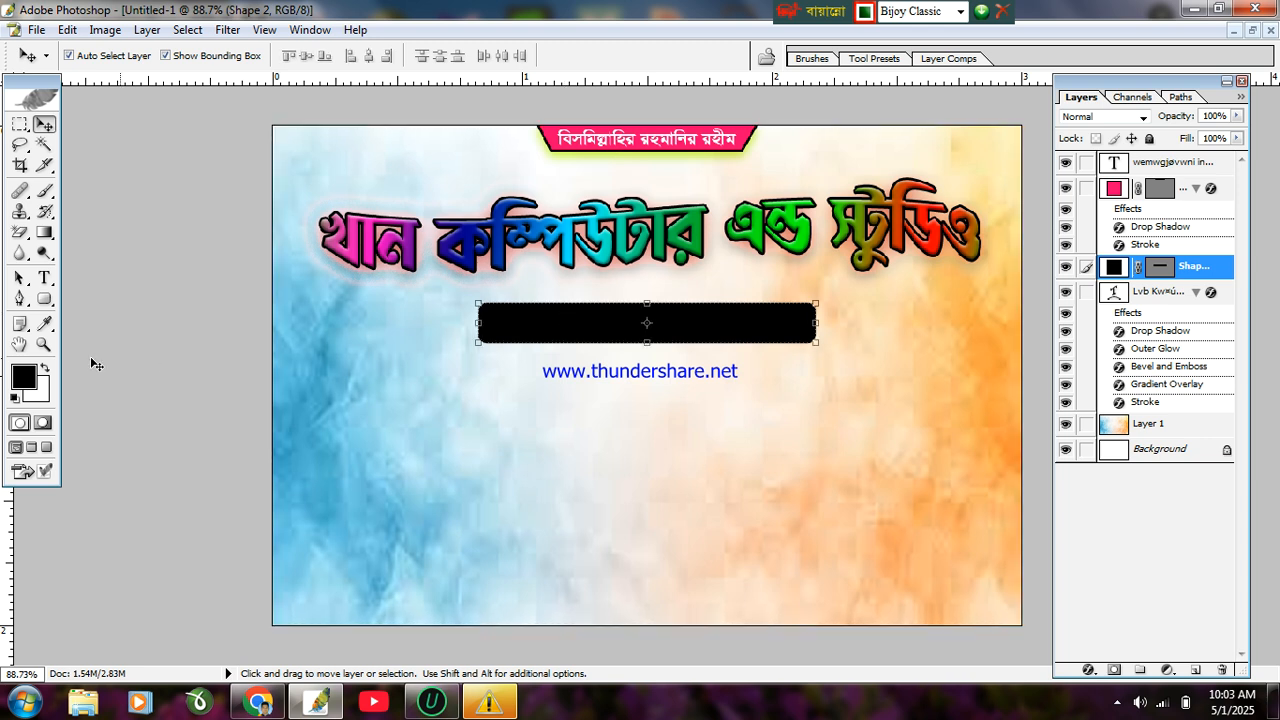
click(44, 298)
Step: Set the shape fill colour in the options bar to red
click(663, 56)
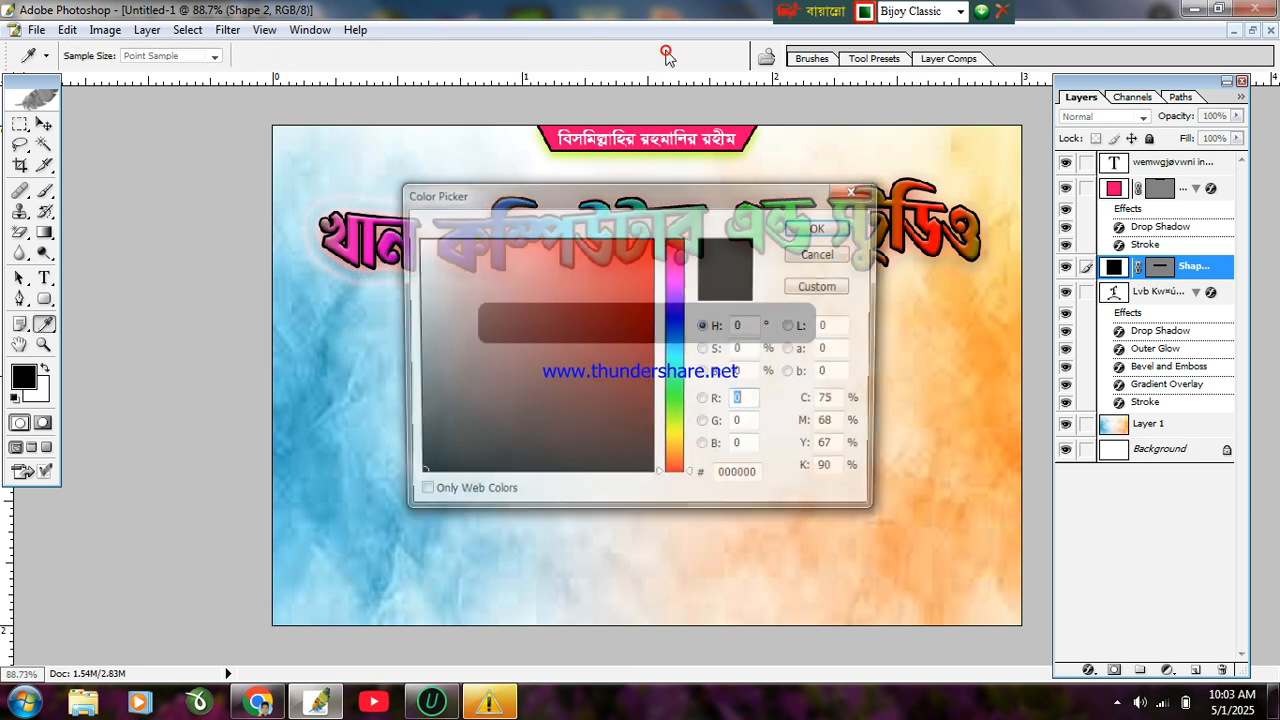
click(645, 314)
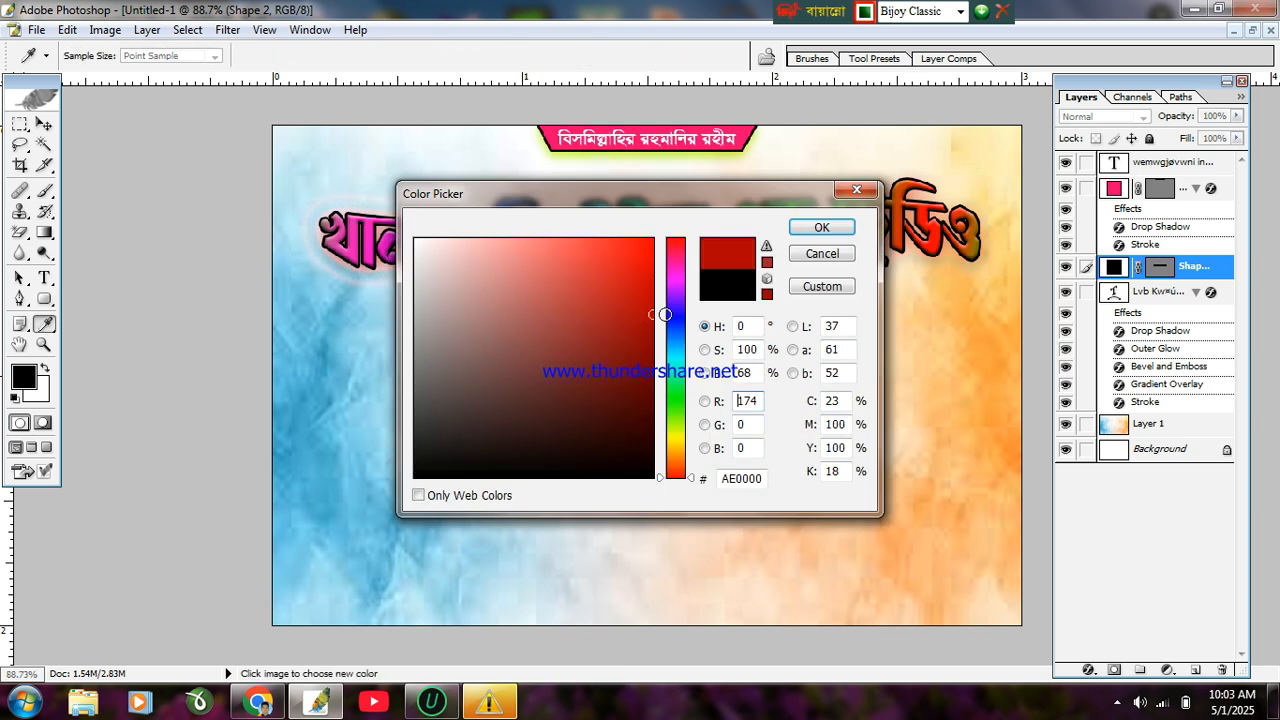
click(815, 228)
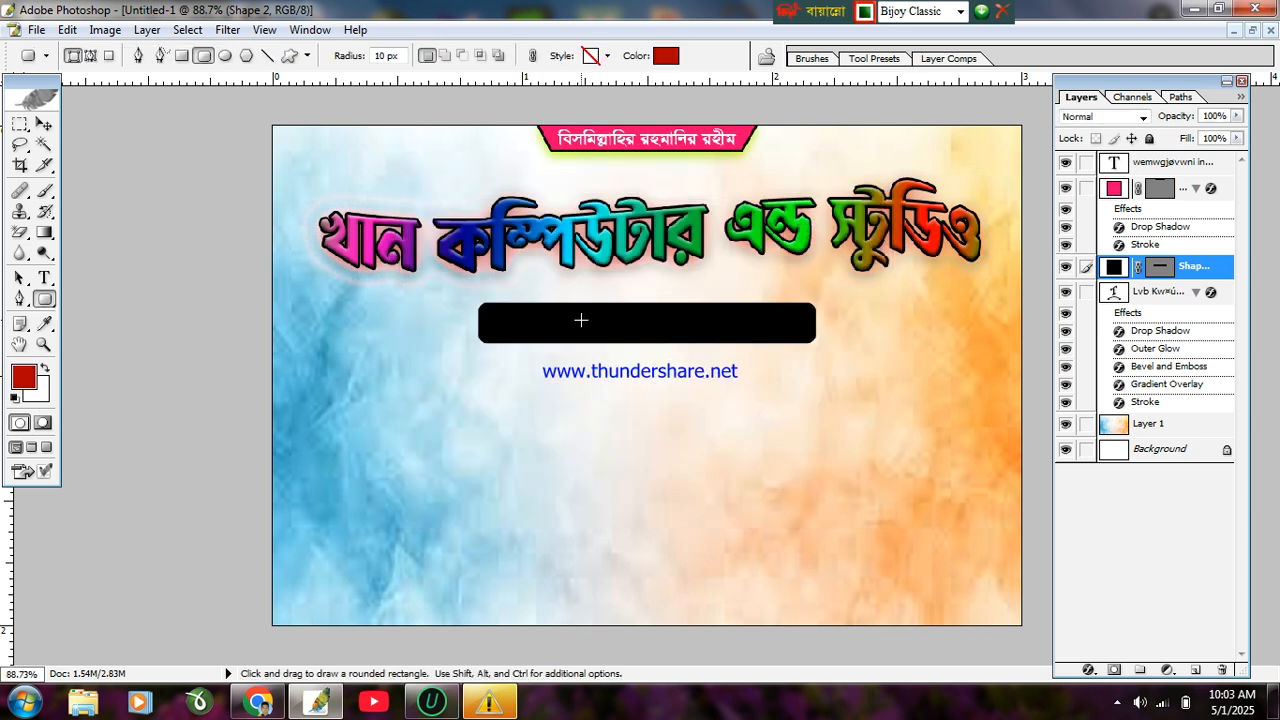
Step: Refill the Shape 2 bar dark red (820000) and nudge it up toward the title
click(44, 123)
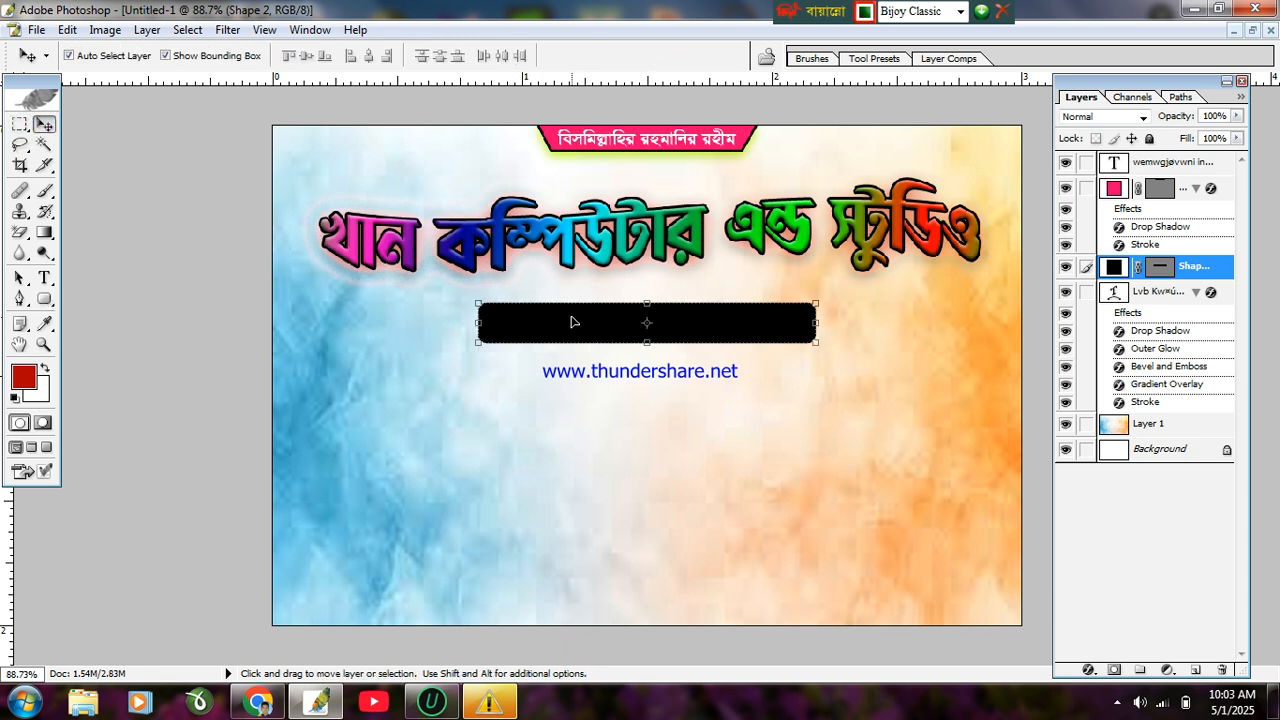
double_click(1114, 268)
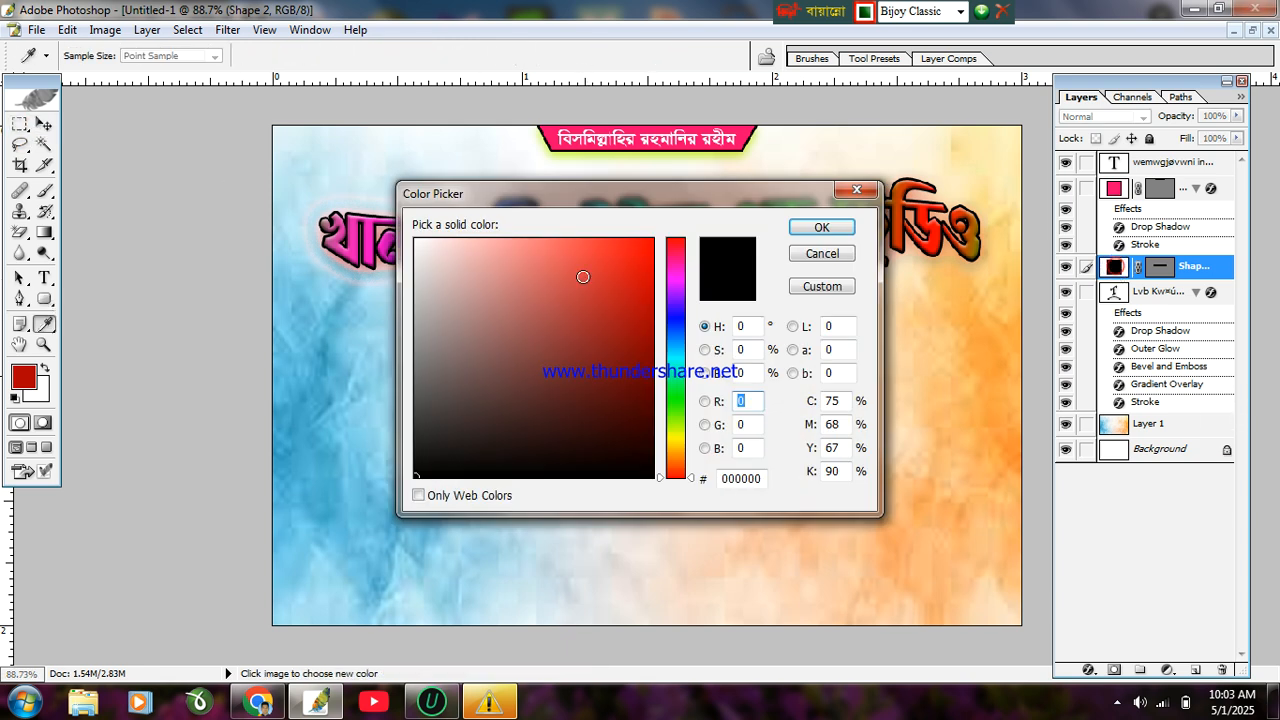
text(255)
drag(621, 318, 673, 356)
click(828, 229)
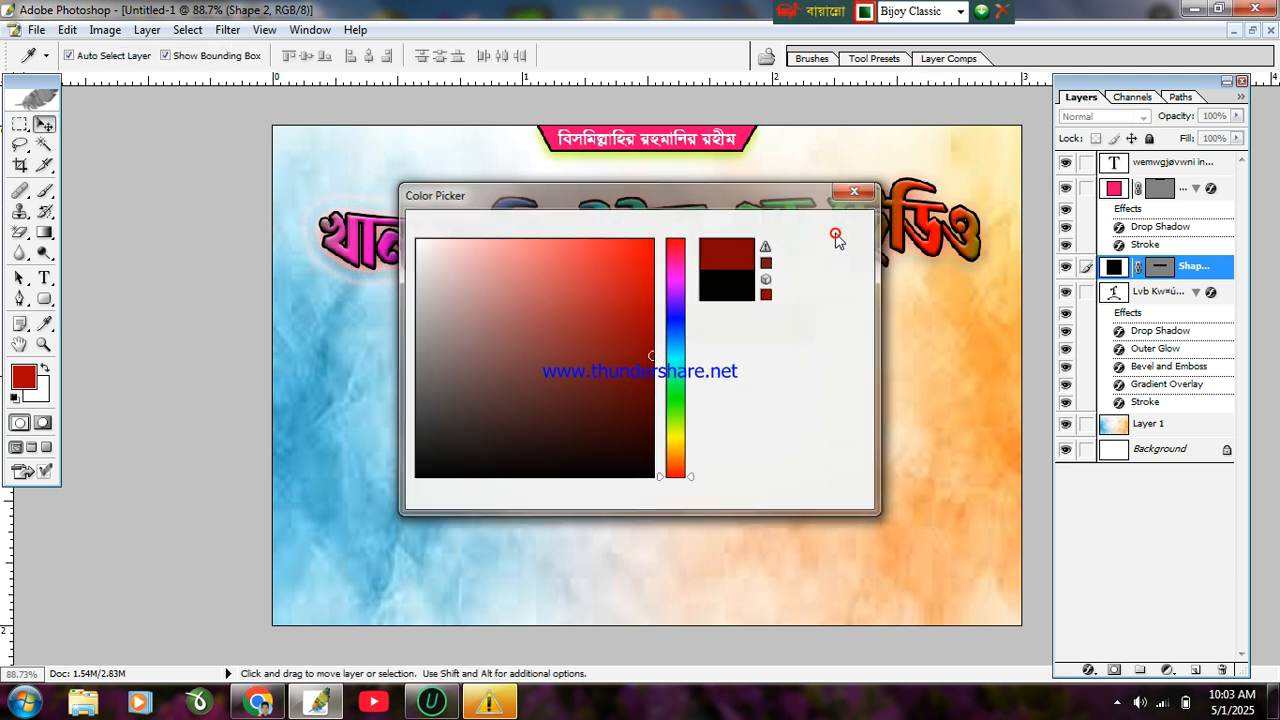
key(Up)
key(Up)
key(Up)
key(Up)
key(Up)
key(Up)
key(Up)
key(Up)
key(Up)
key(Up)
key(Up)
key(Up)
key(Up)
key(Up)
key(Up)
key(Up)
key(Up)
key(Up)
key(Up)
key(Up)
key(Up)
key(Up)
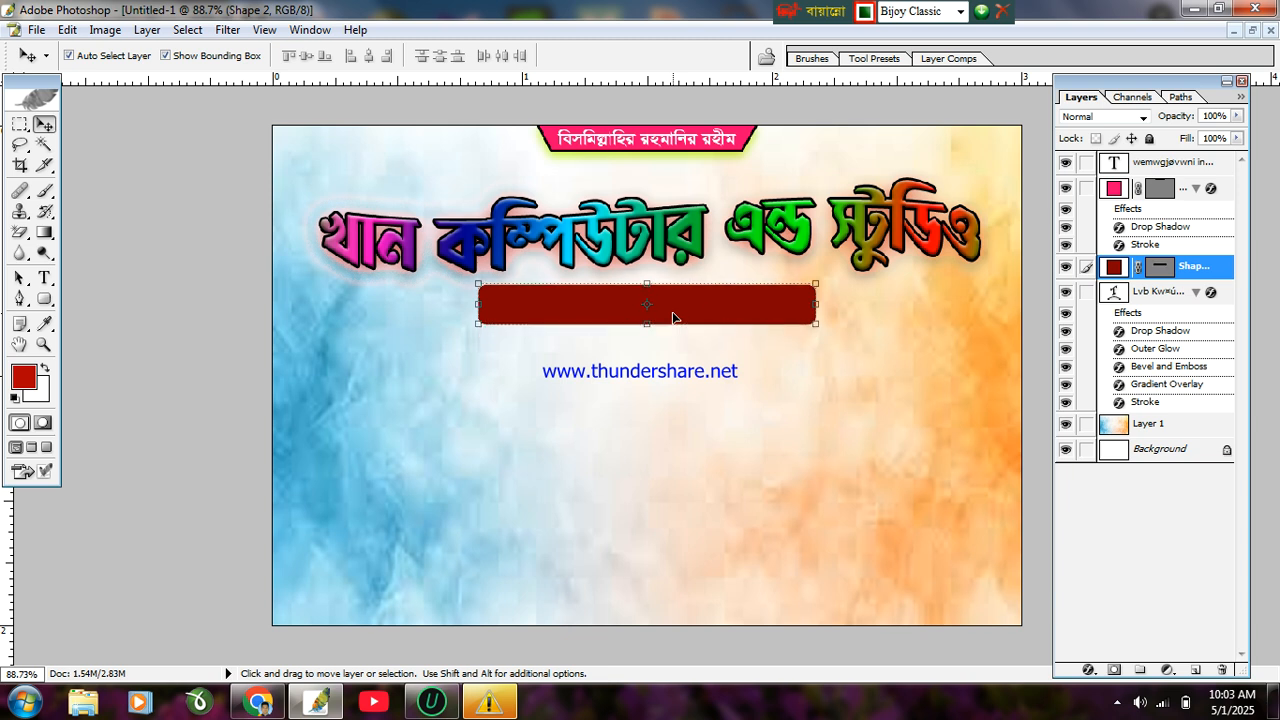
click(44, 298)
Step: Draw a red diamond custom shape over the left end of the dark red bar
click(120, 395)
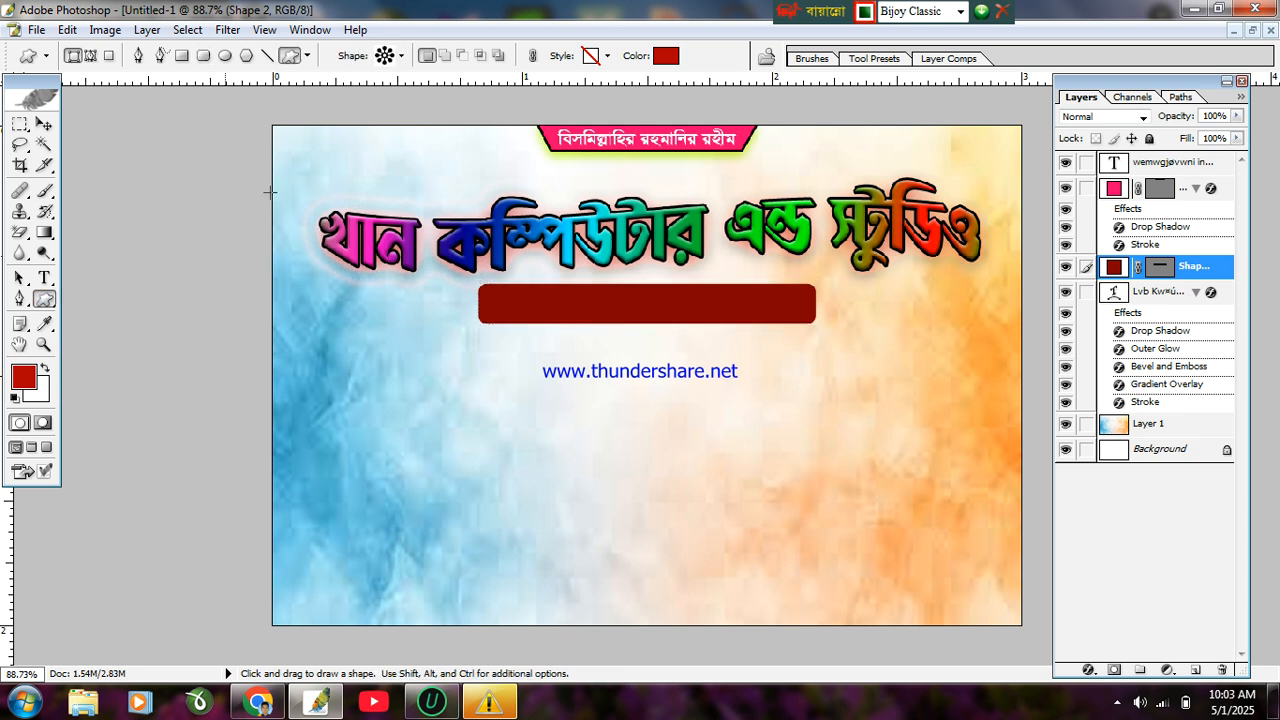
click(398, 61)
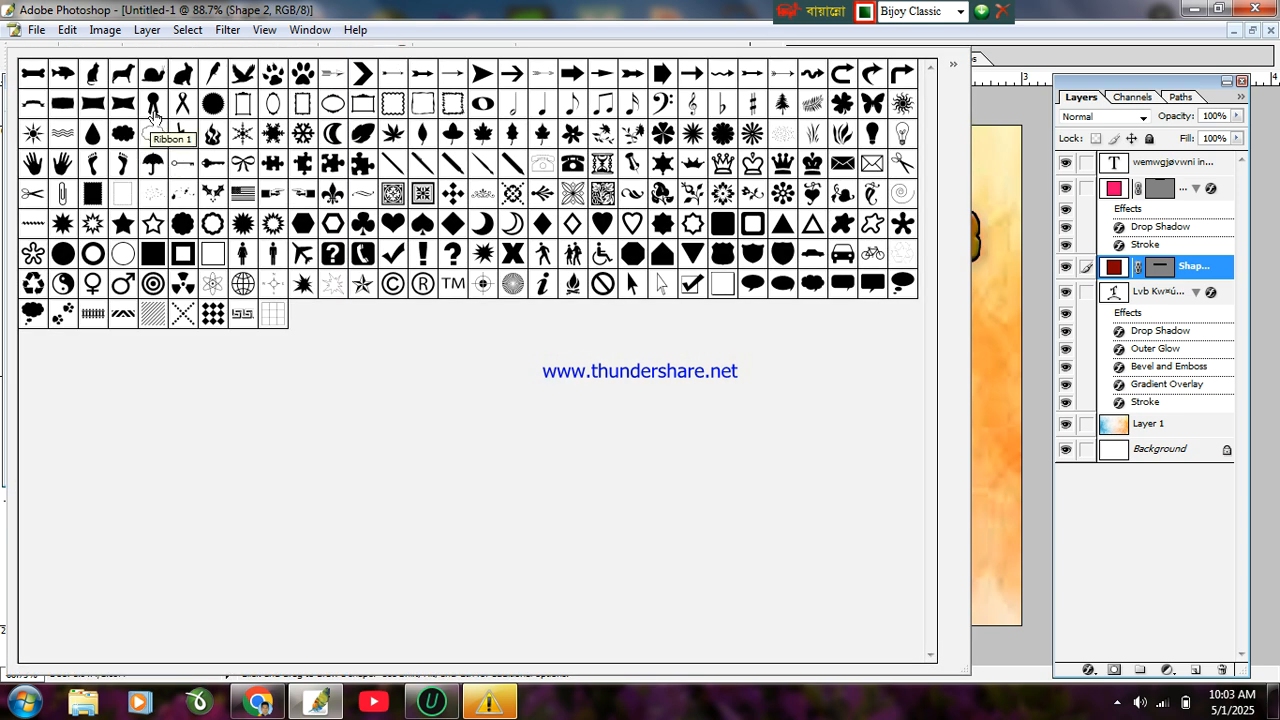
click(543, 224)
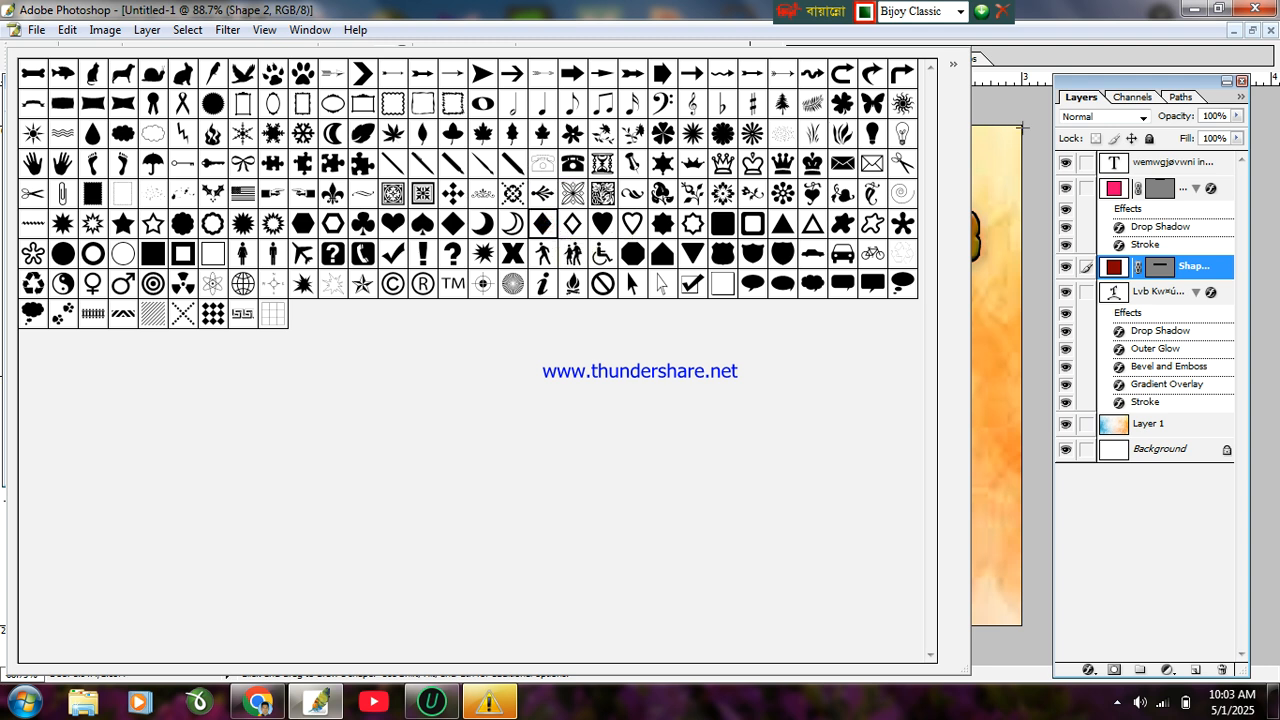
click(1013, 129)
drag(463, 289, 525, 346)
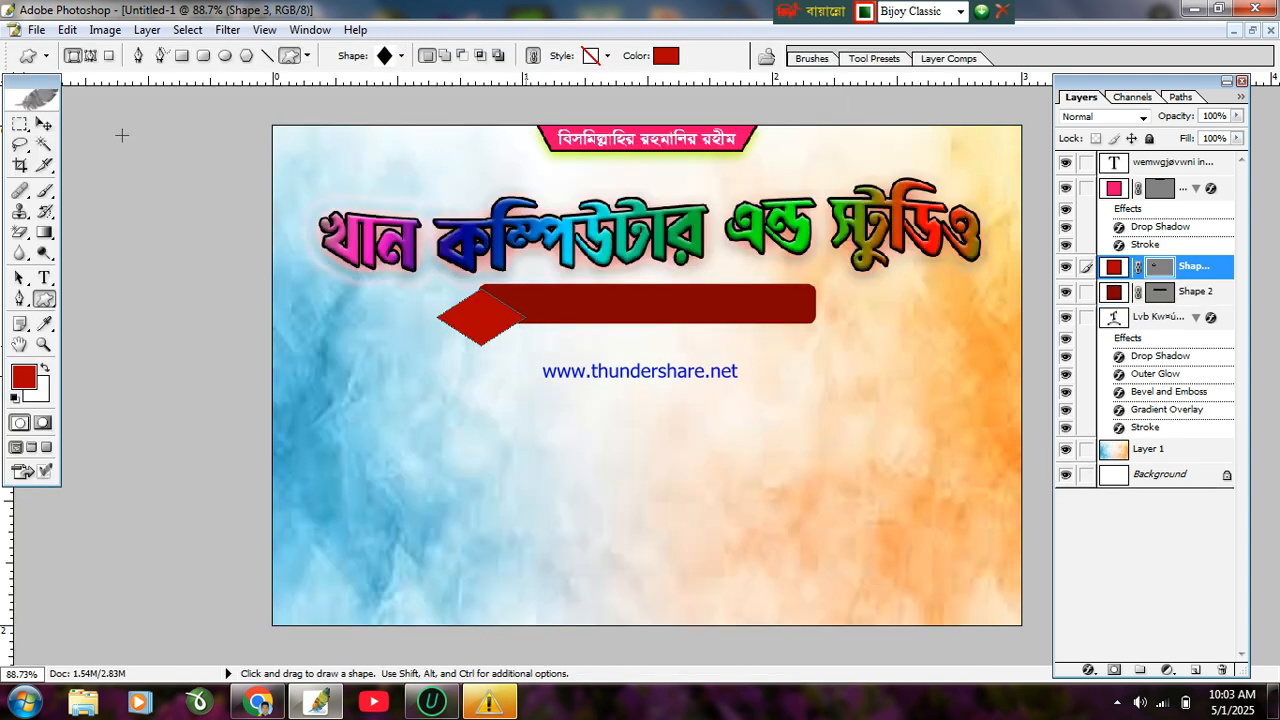
Step: Raise the diamond slightly and narrow it to 80% of its width
click(44, 123)
mouse_move(515, 322)
mouse_down()
mouse_move(522, 338)
mouse_move(502, 316)
mouse_up()
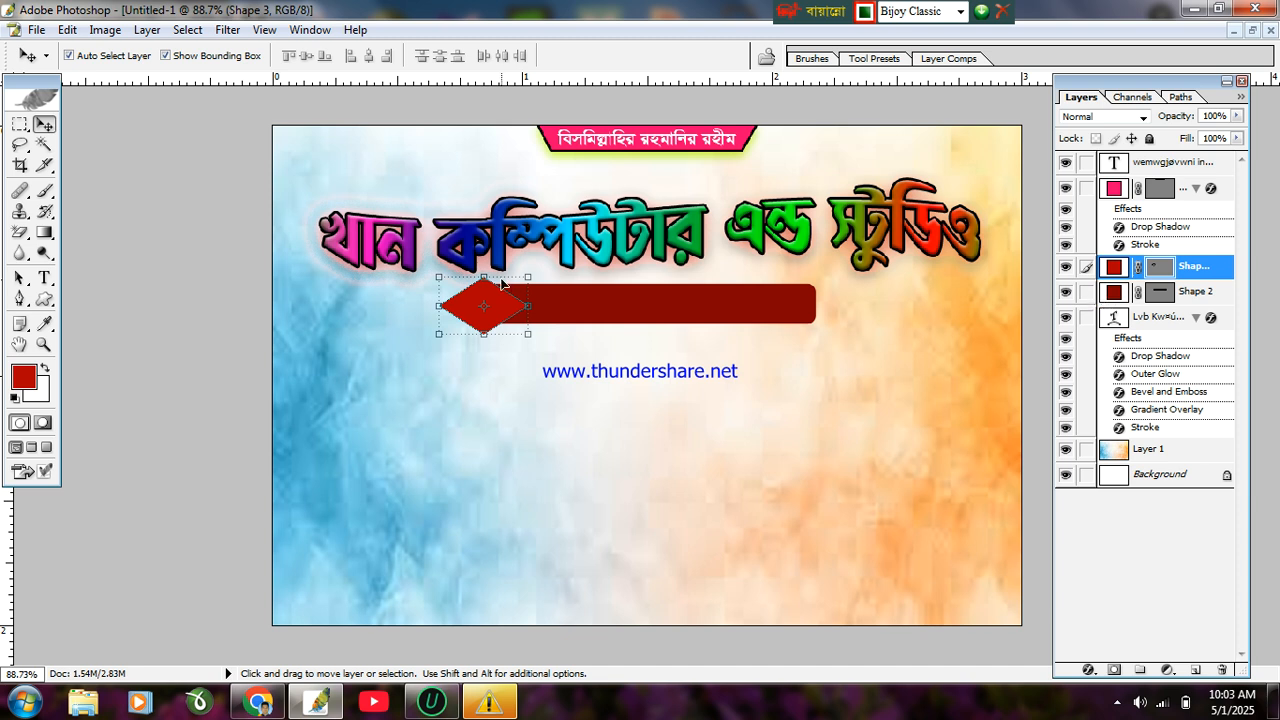
drag(527, 303, 510, 304)
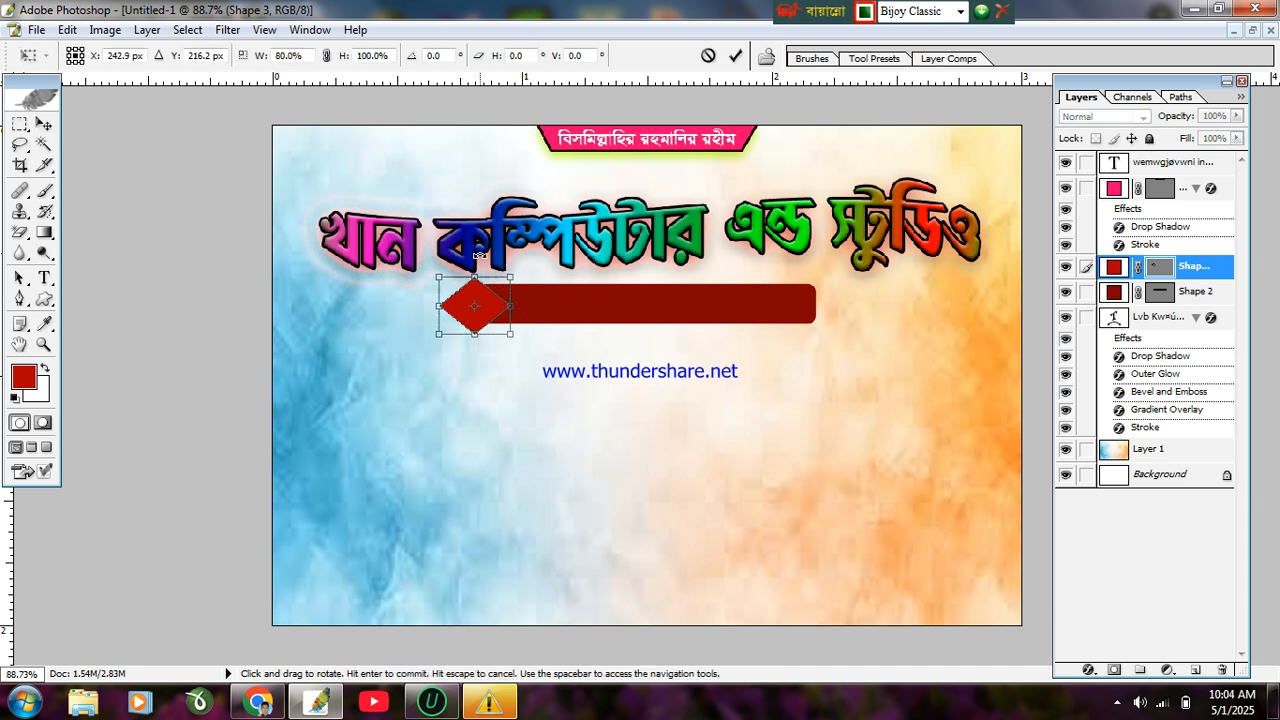
Step: Nudge the diamond up and commit its 80% resize
key(Up)
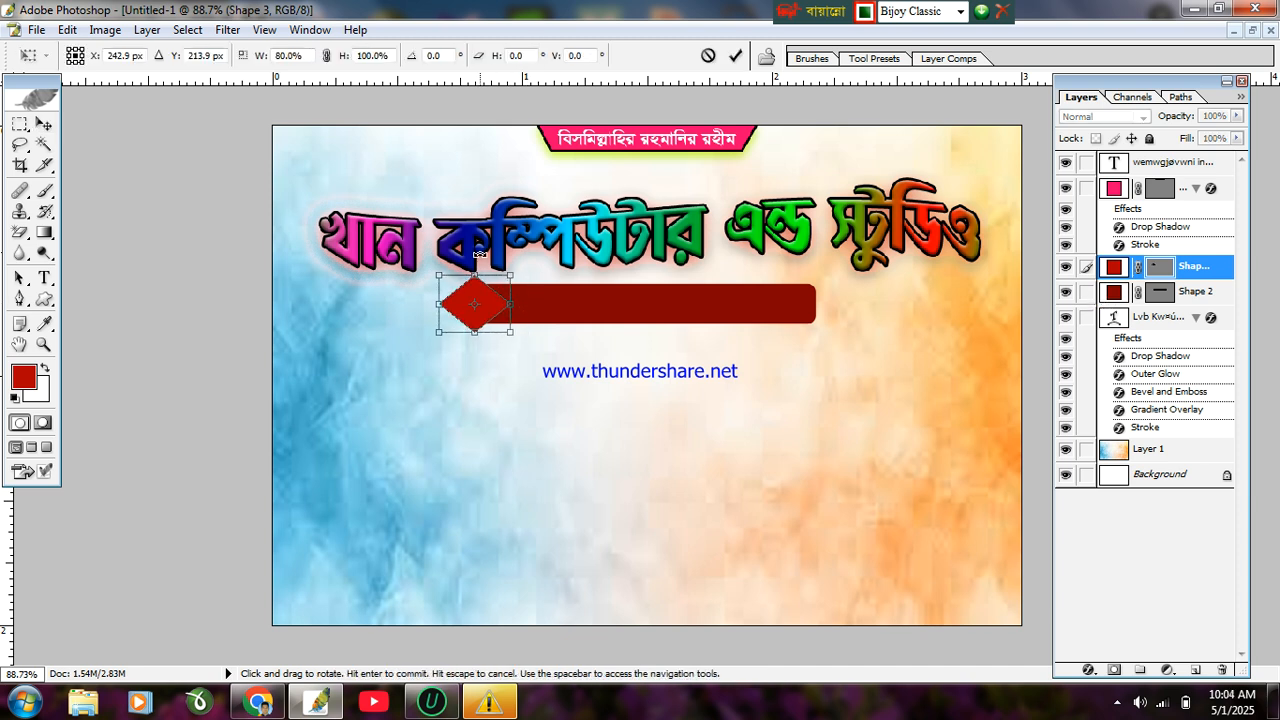
key(Return)
click(645, 317)
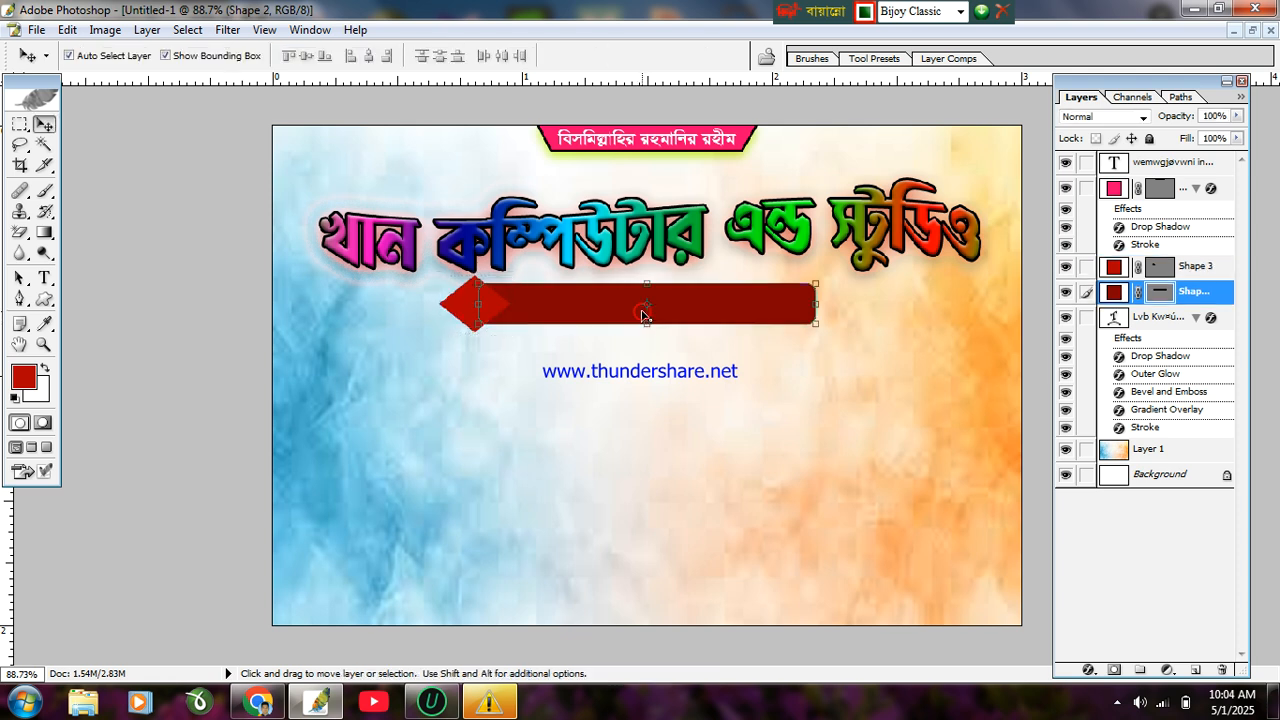
click(455, 313)
Step: Sample the bar's dark red (820000) as the diamond's fill colour
double_click(1115, 266)
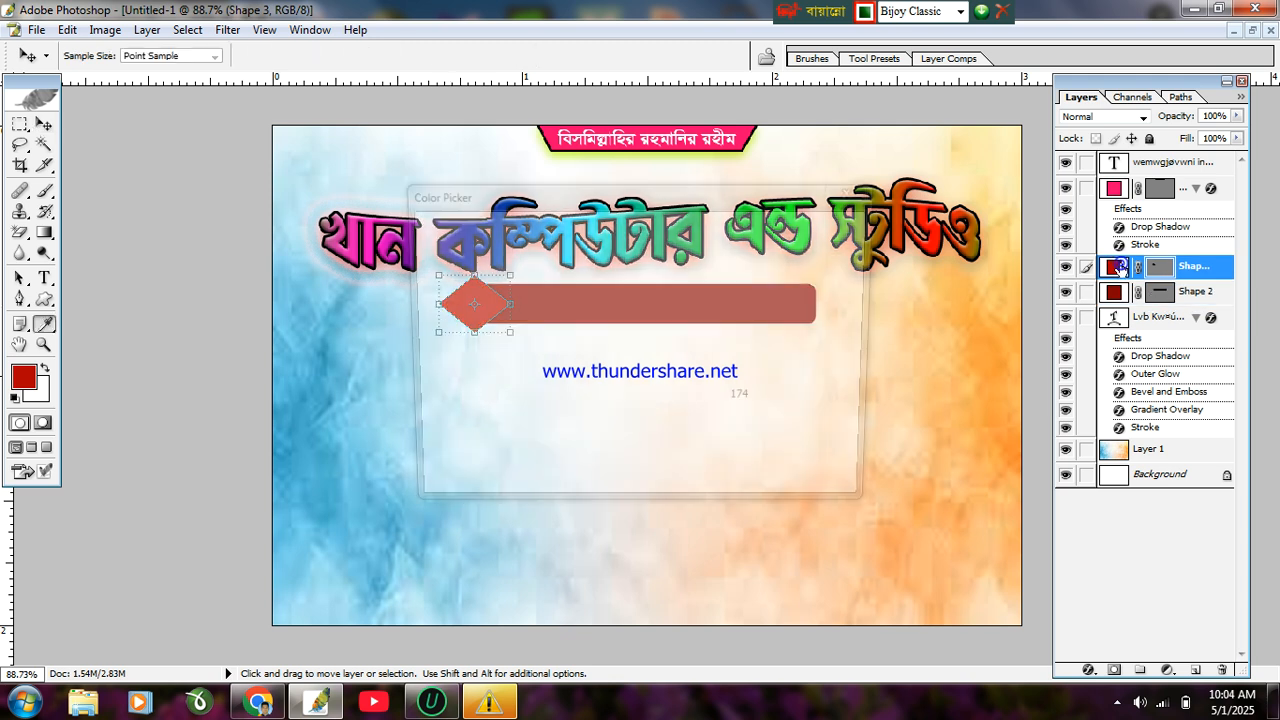
click(542, 291)
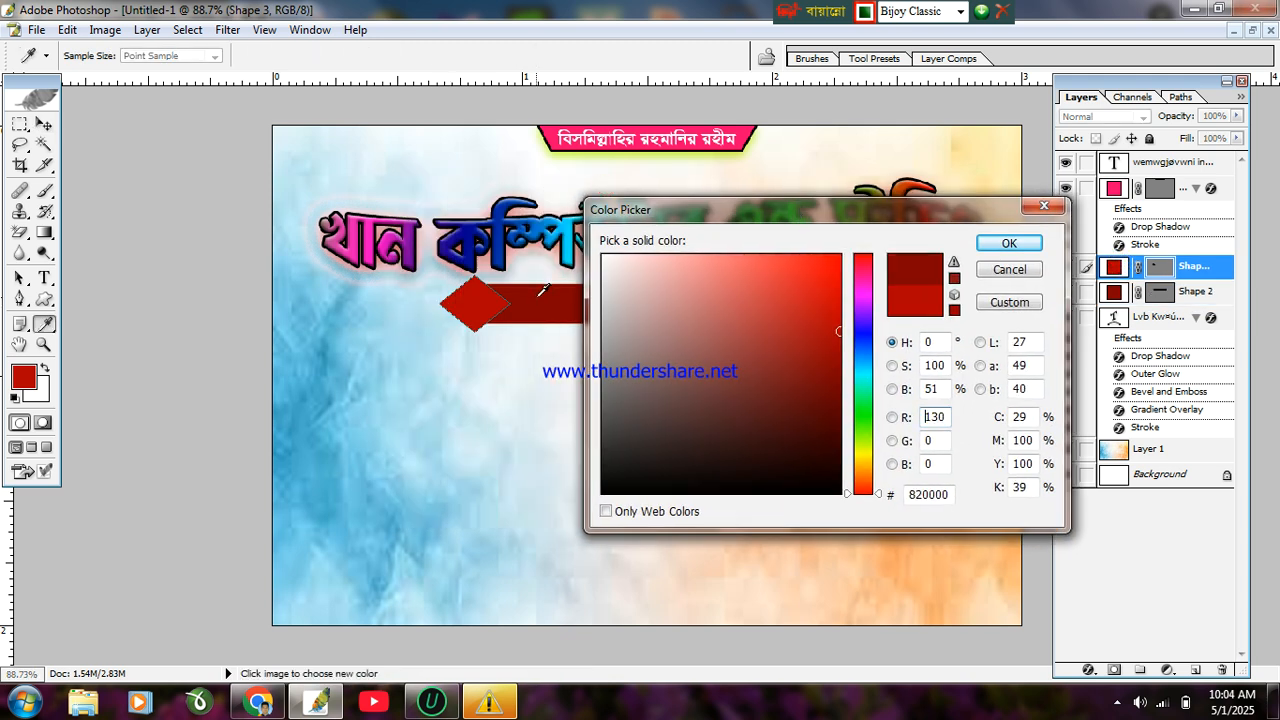
click(1012, 244)
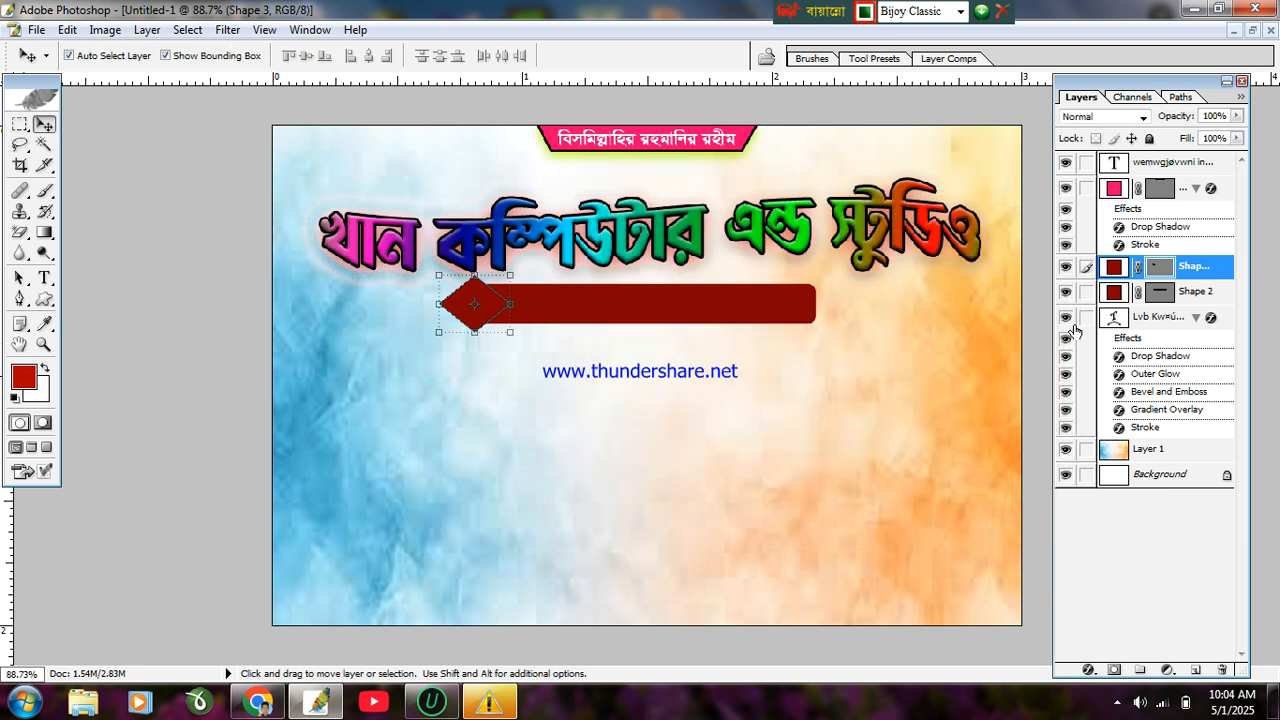
click(1240, 98)
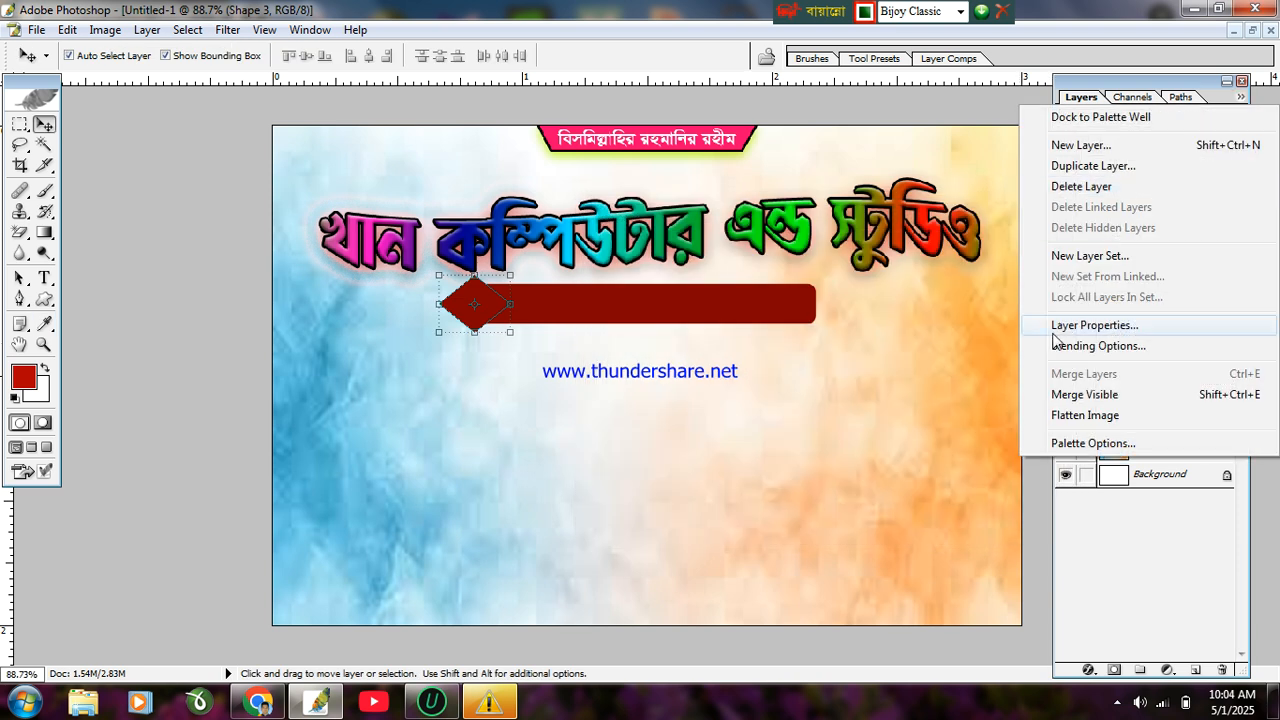
click(1095, 344)
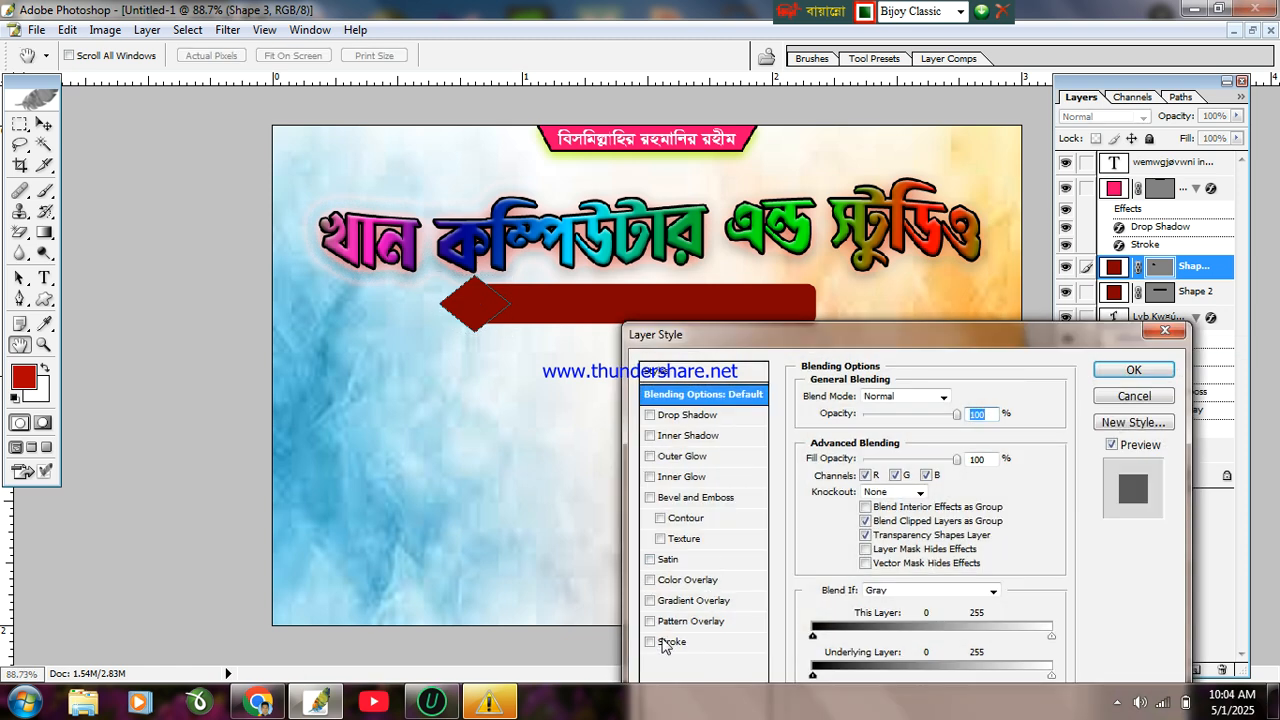
Step: Add a cyan (00FFF6) stroke to the diamond
click(665, 643)
click(852, 503)
click(866, 376)
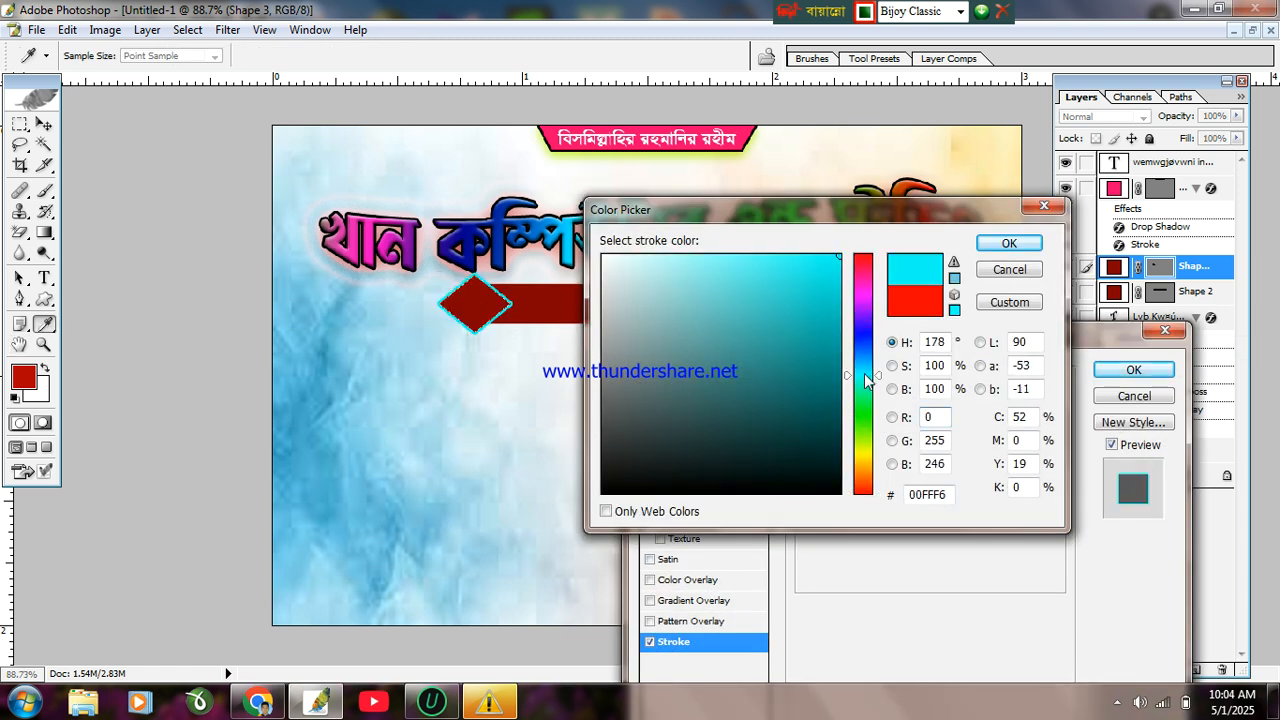
click(1002, 244)
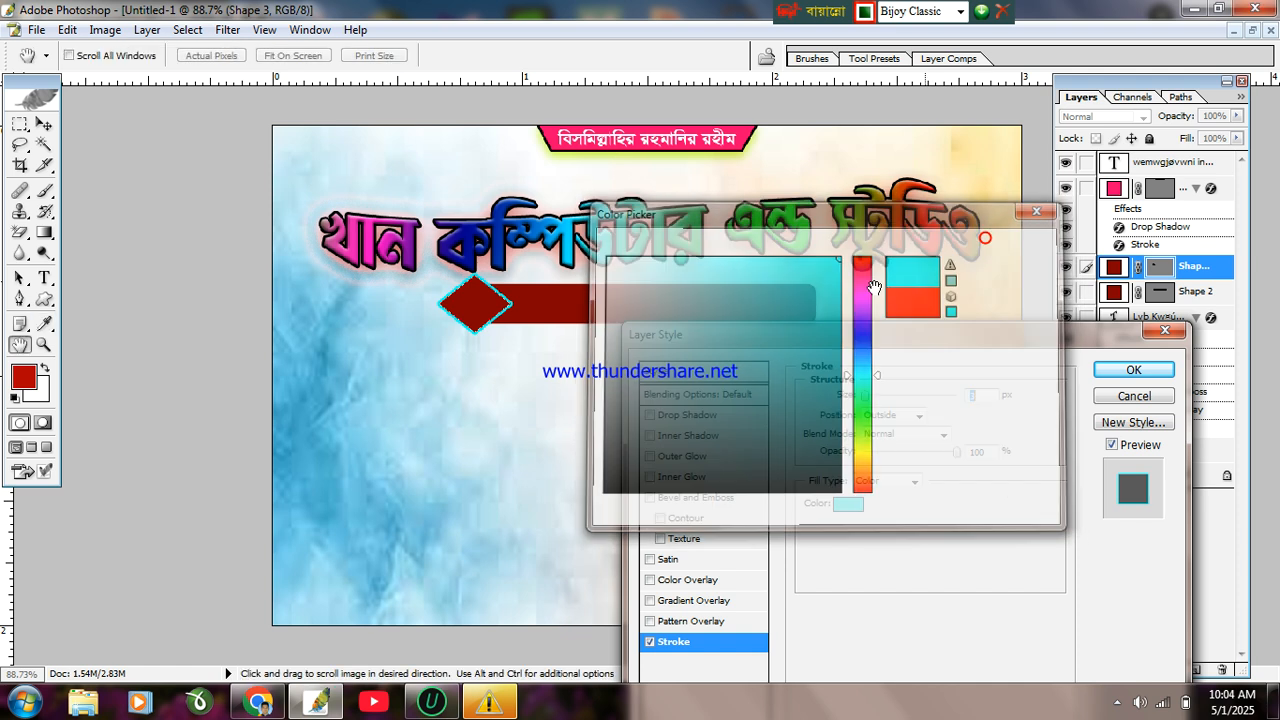
click(1134, 370)
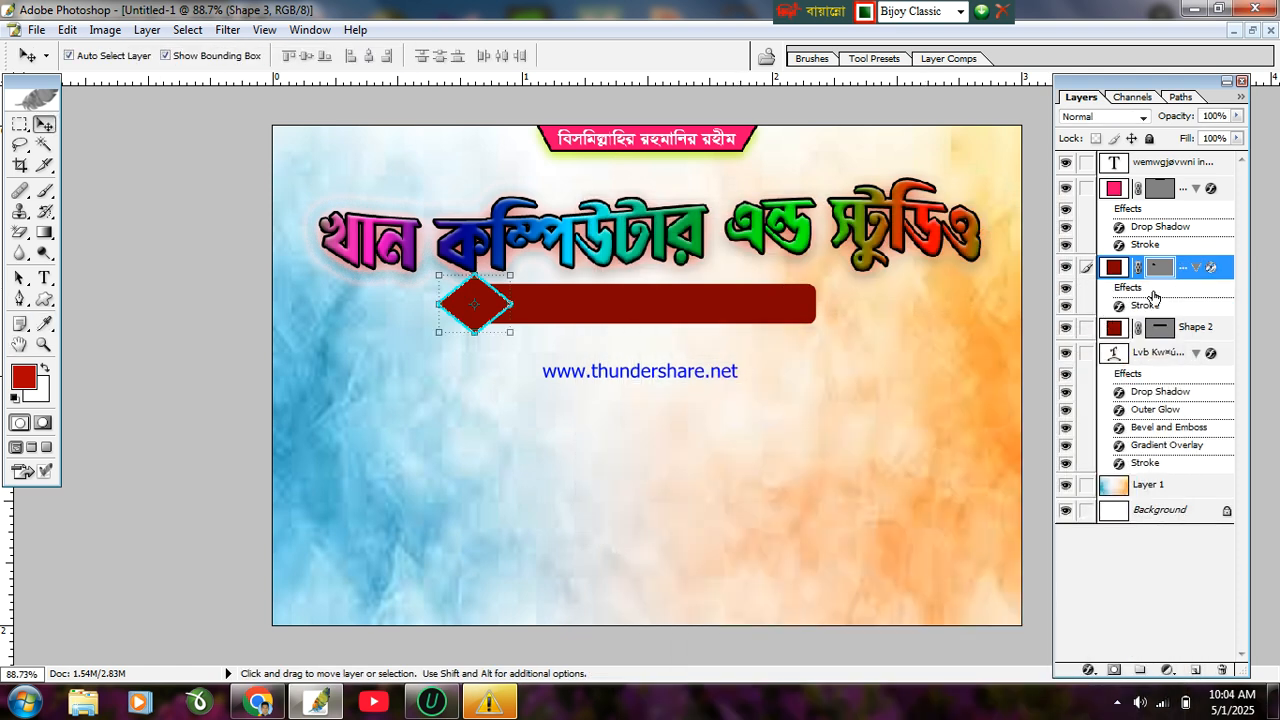
Step: Give the dark red bar a 3 px yellow (FFFC00) stroke and link it with the diamond
click(1116, 330)
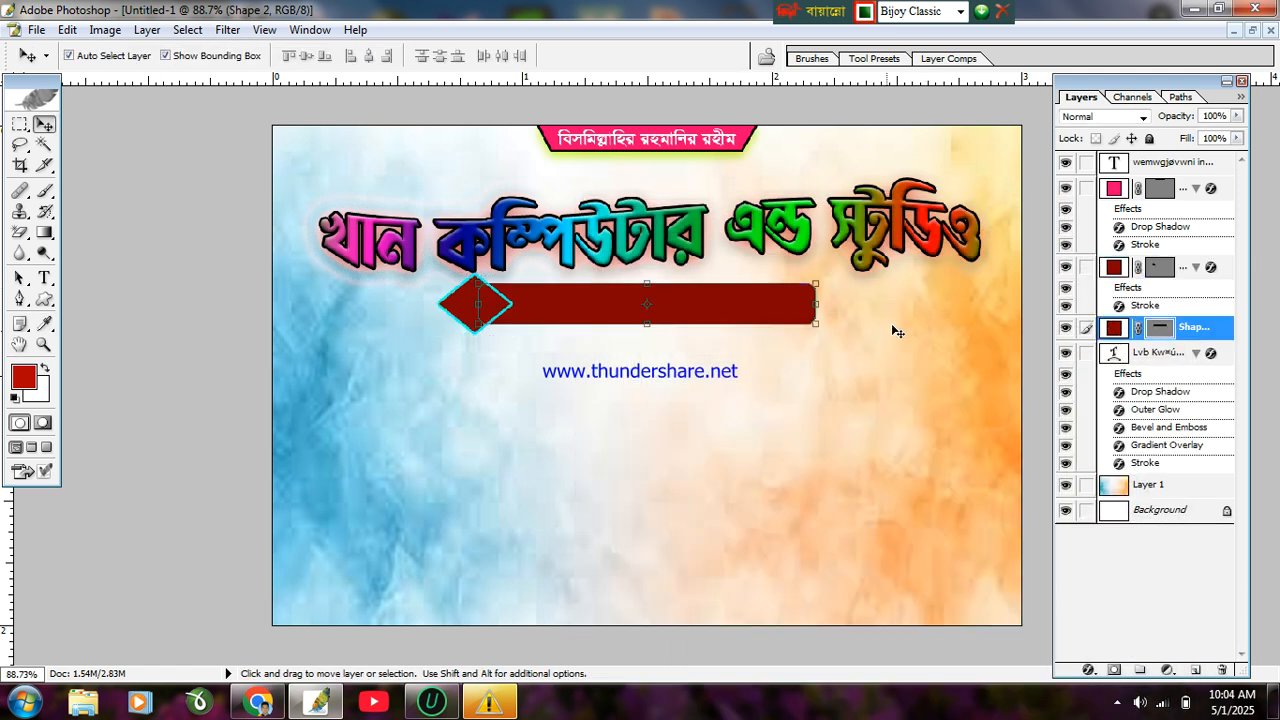
click(1241, 97)
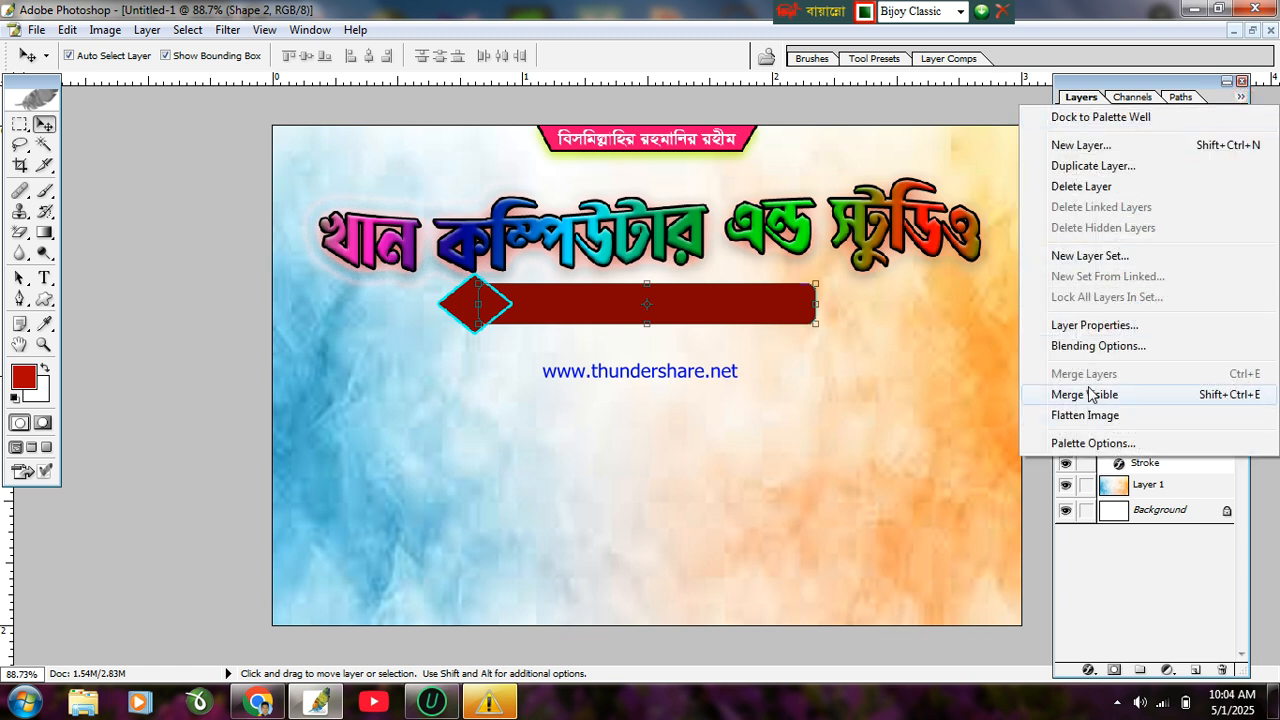
click(1098, 345)
click(670, 641)
click(779, 506)
drag(855, 492, 865, 460)
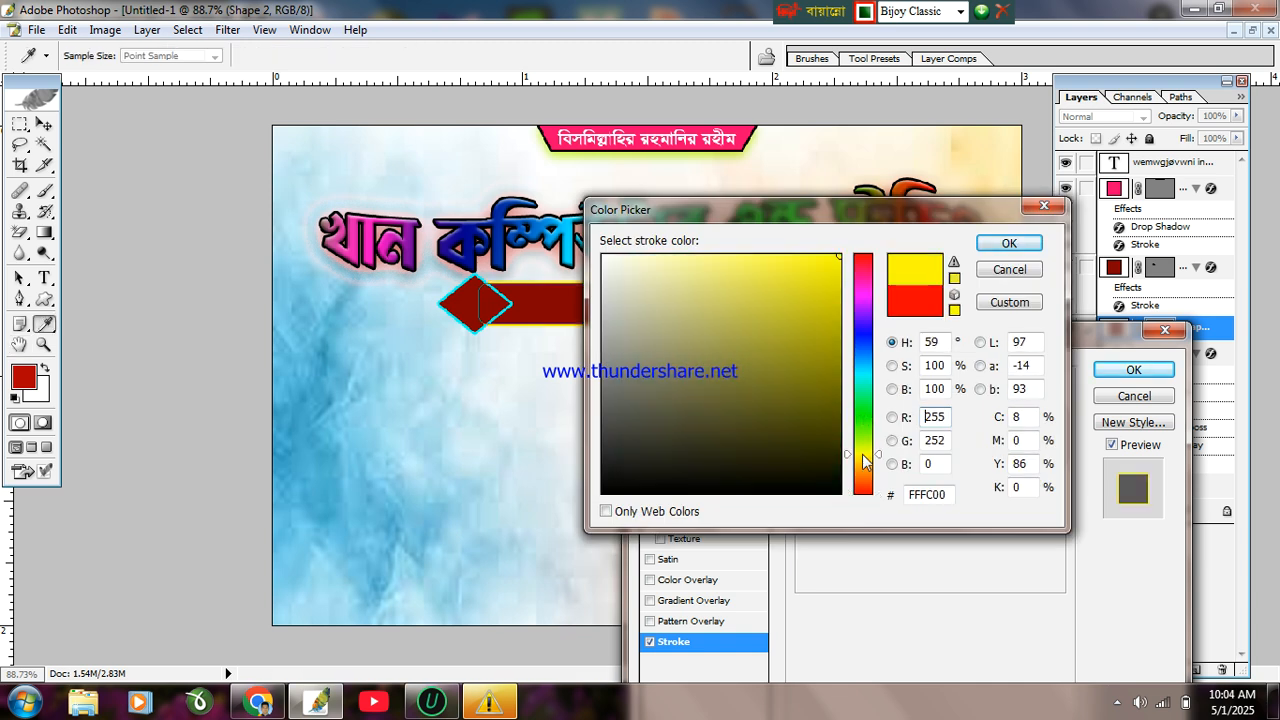
click(1038, 250)
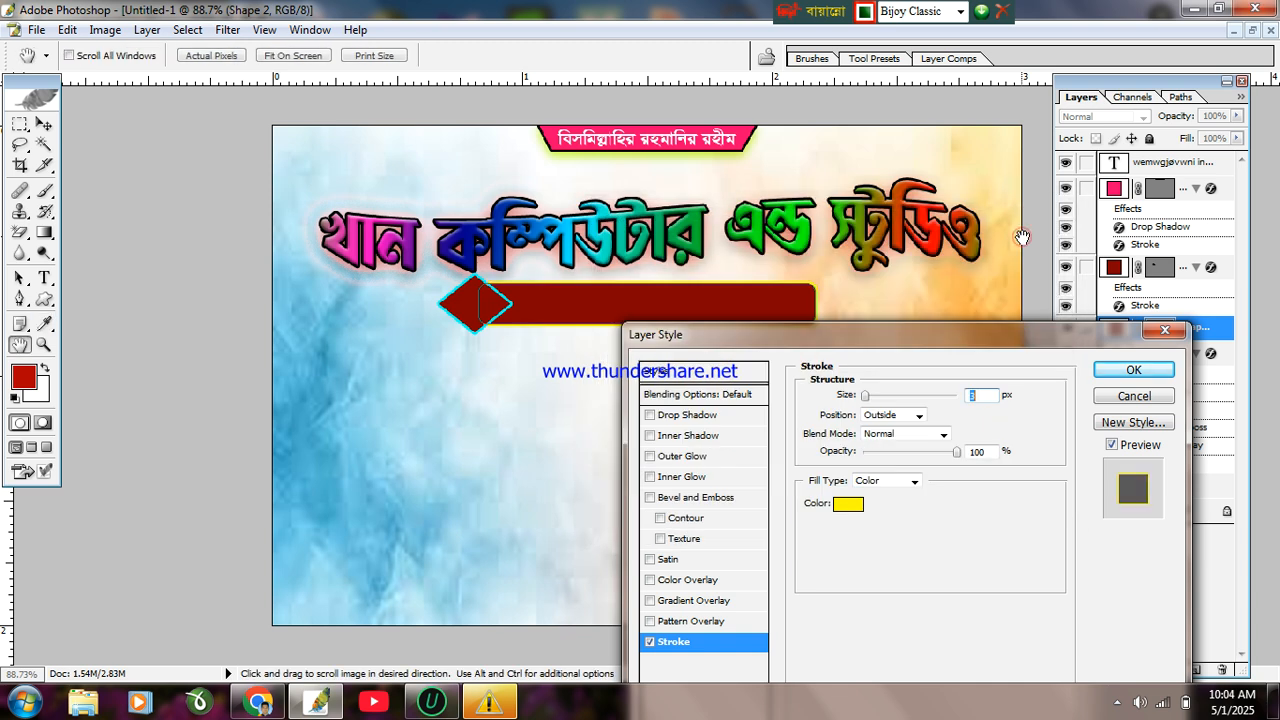
click(1128, 370)
click(1088, 267)
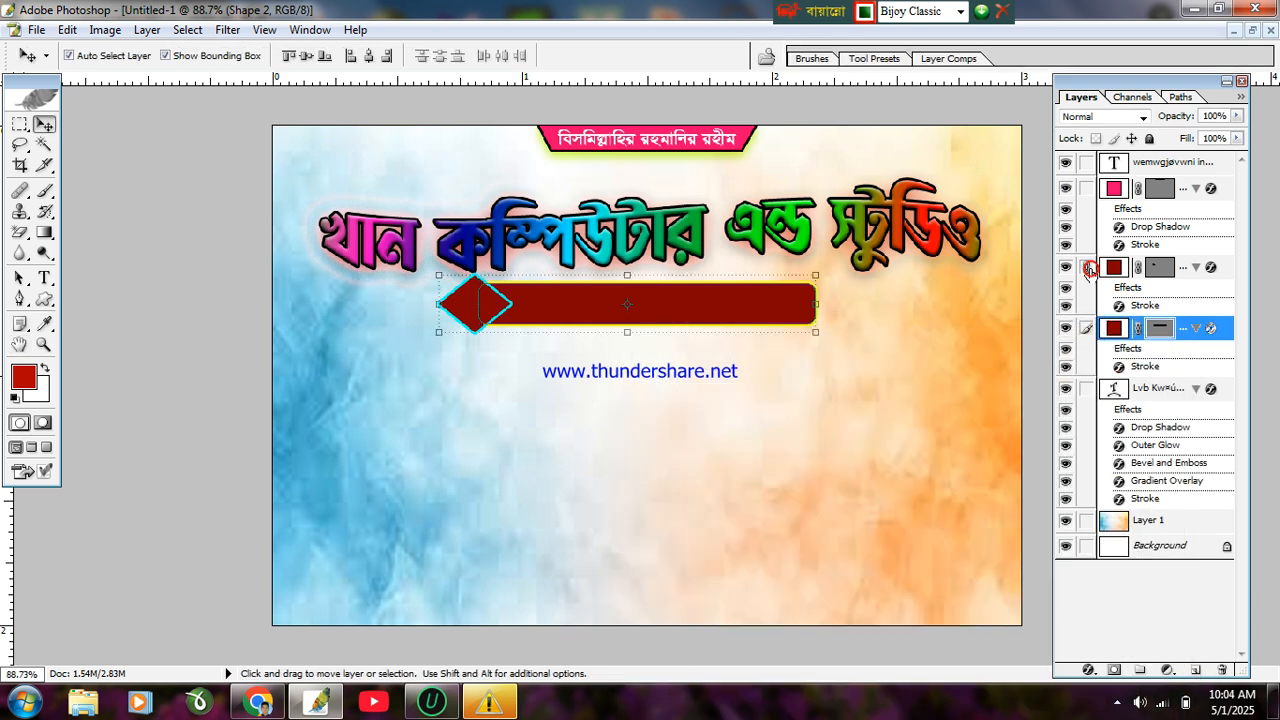
Step: Merge the linked diamond and bar, nudge them down, then undo back to separate layers
key(ctrl+e)
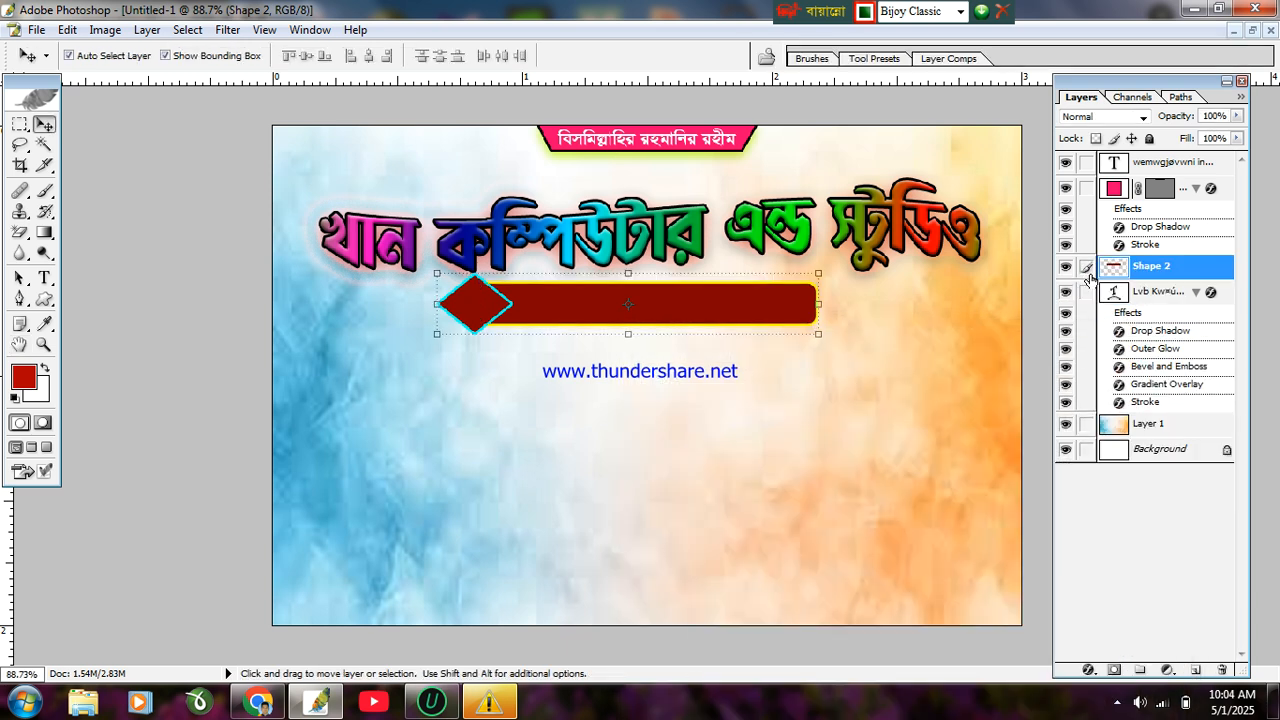
key(Down)
key(Down)
key(Down)
key(Down)
key(Down)
key(Down)
key(Down)
key(Down)
key(Down)
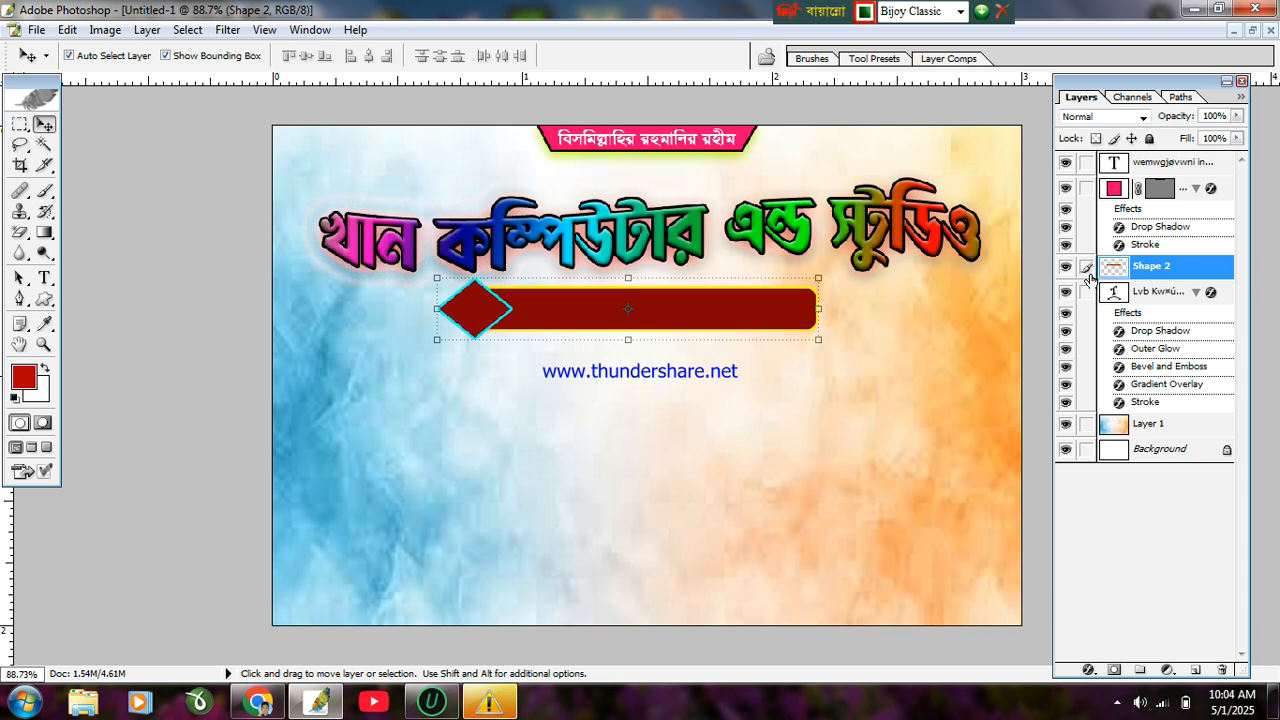
key(ctrl+alt+z)
key(ctrl+alt+z)
key(ctrl+alt+z)
key(ctrl+alt+z)
key(ctrl+alt+z)
key(ctrl+alt+z)
key(ctrl+alt+z)
key(ctrl+alt+z)
key(ctrl+alt+z)
key(ctrl+alt+z)
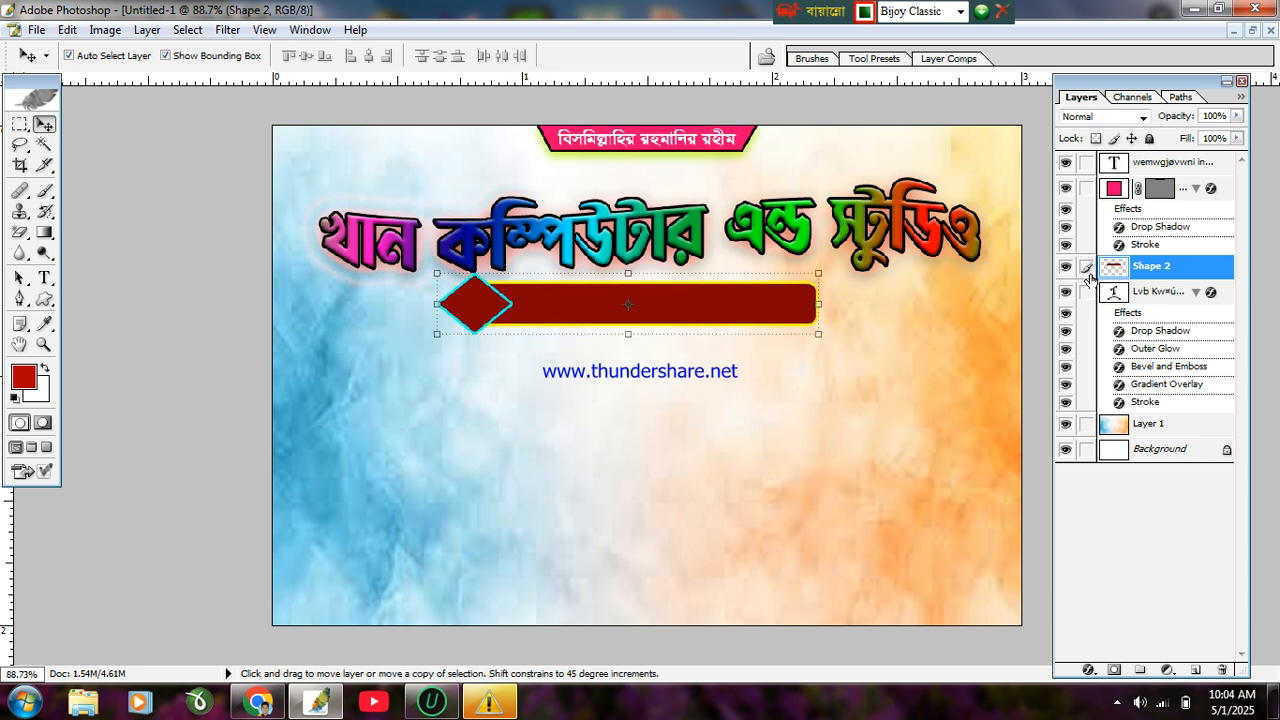
Step: Refill the diamond with the soft pinkish grey A99595
double_click(1113, 268)
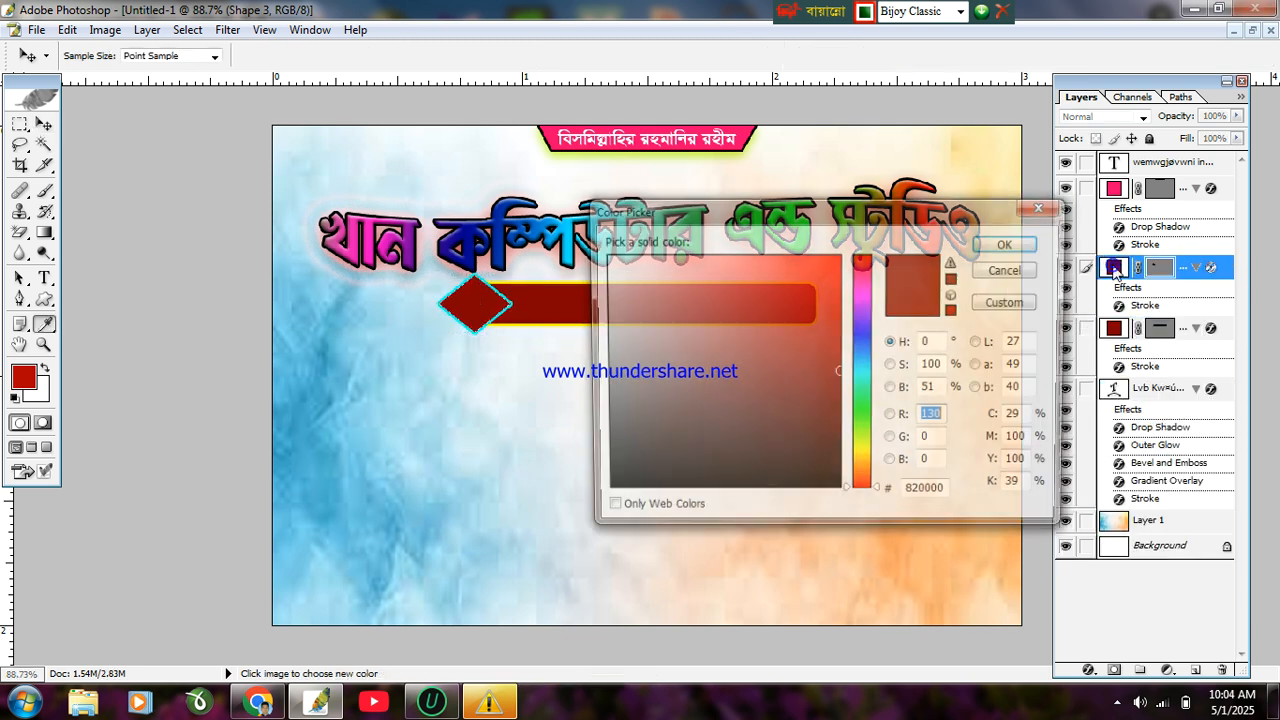
click(849, 371)
drag(849, 374, 885, 235)
drag(675, 255, 491, 177)
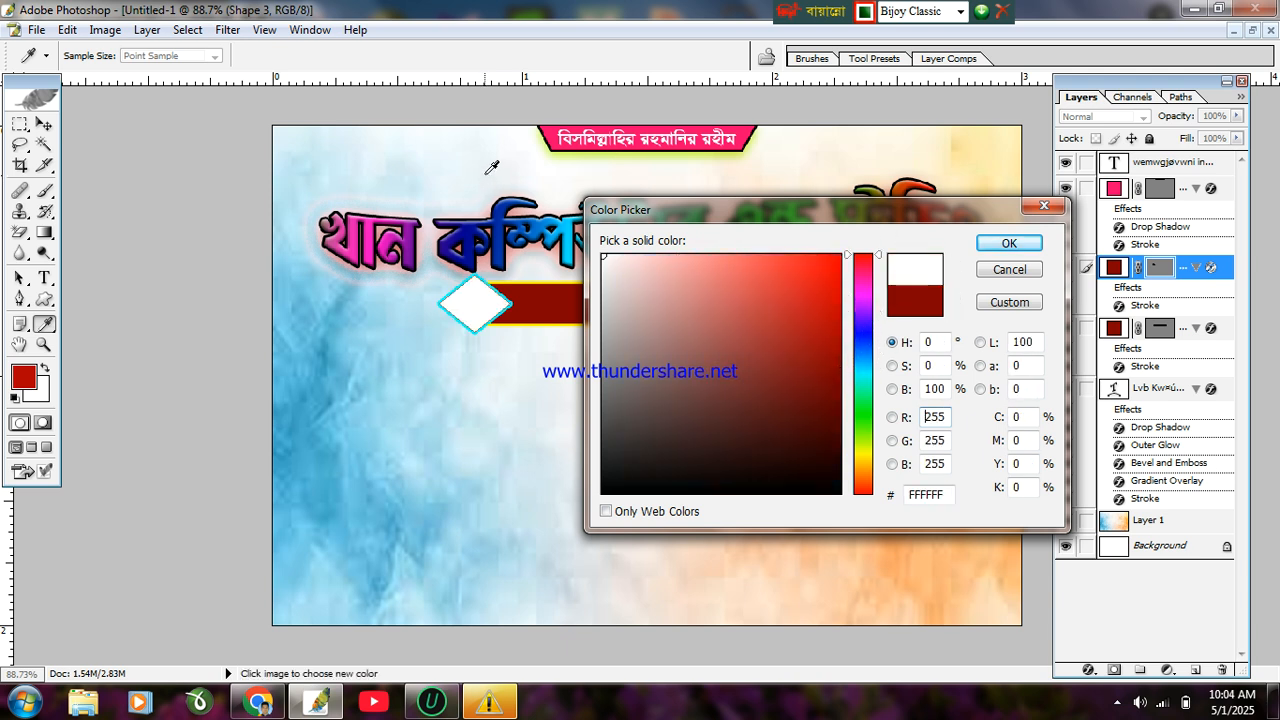
drag(650, 277, 630, 335)
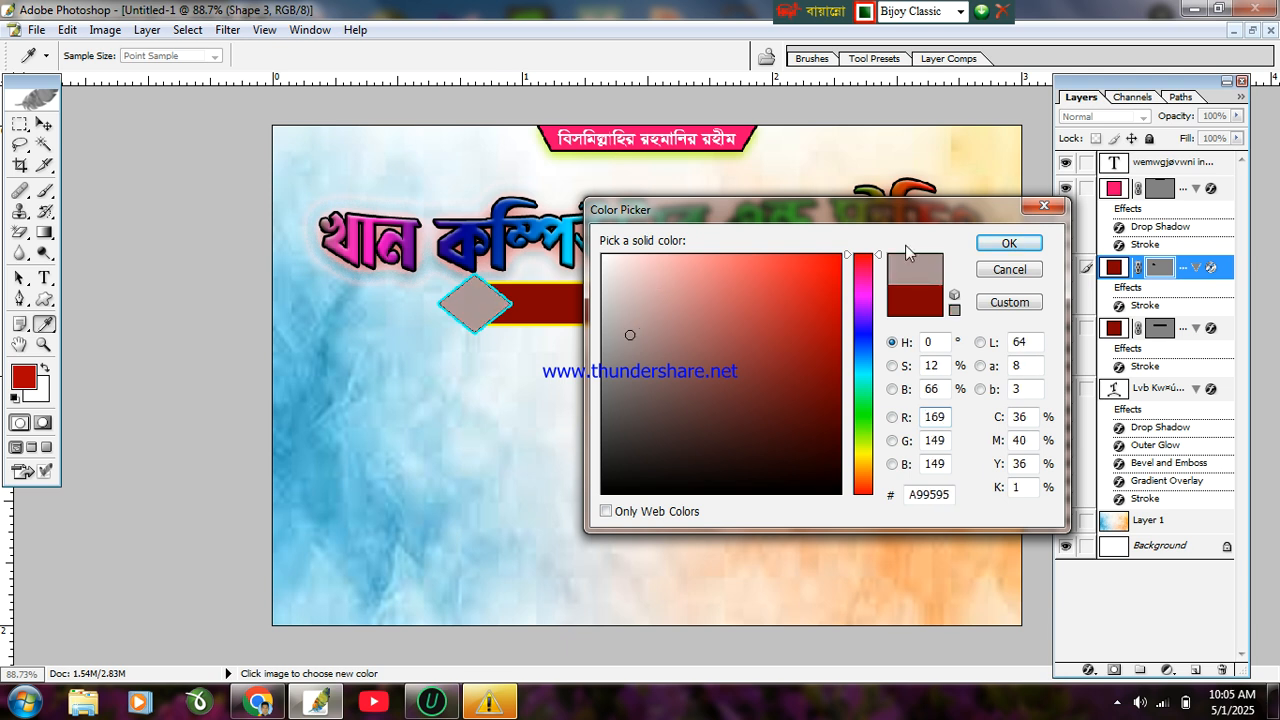
click(985, 243)
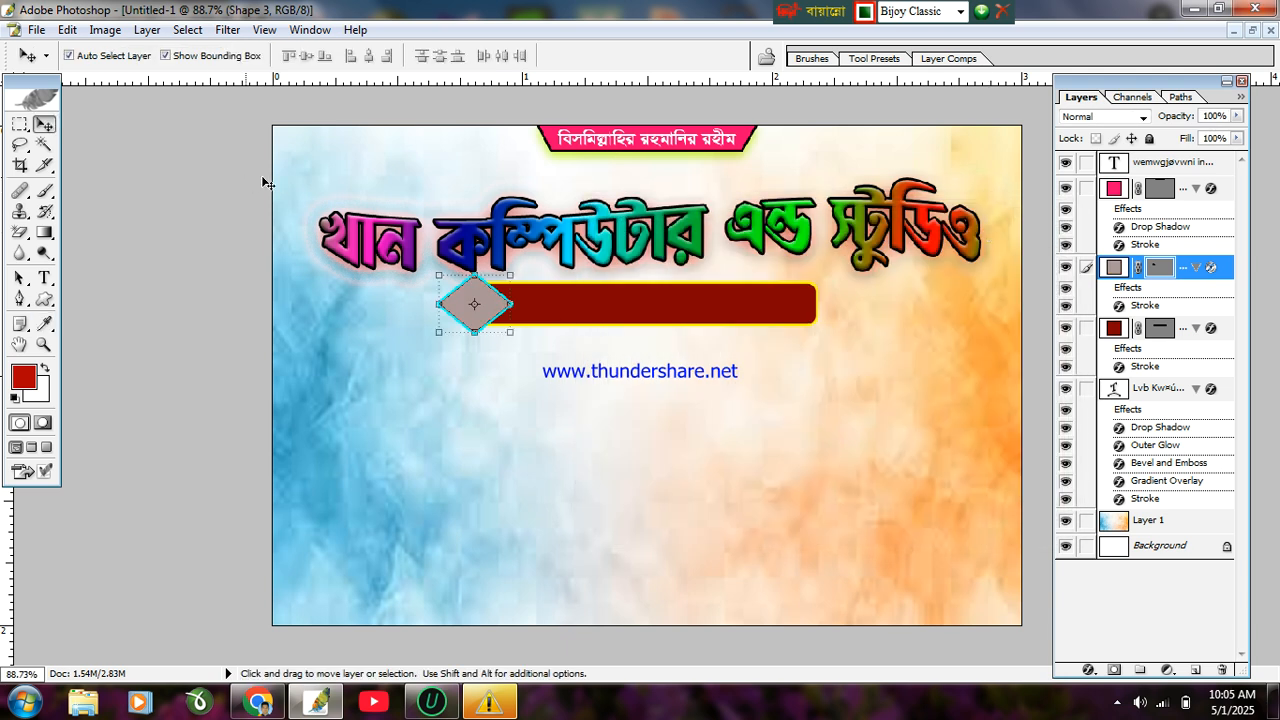
Step: Merge the linked bar and diamond into one layer and nudge it down and right
click(1086, 329)
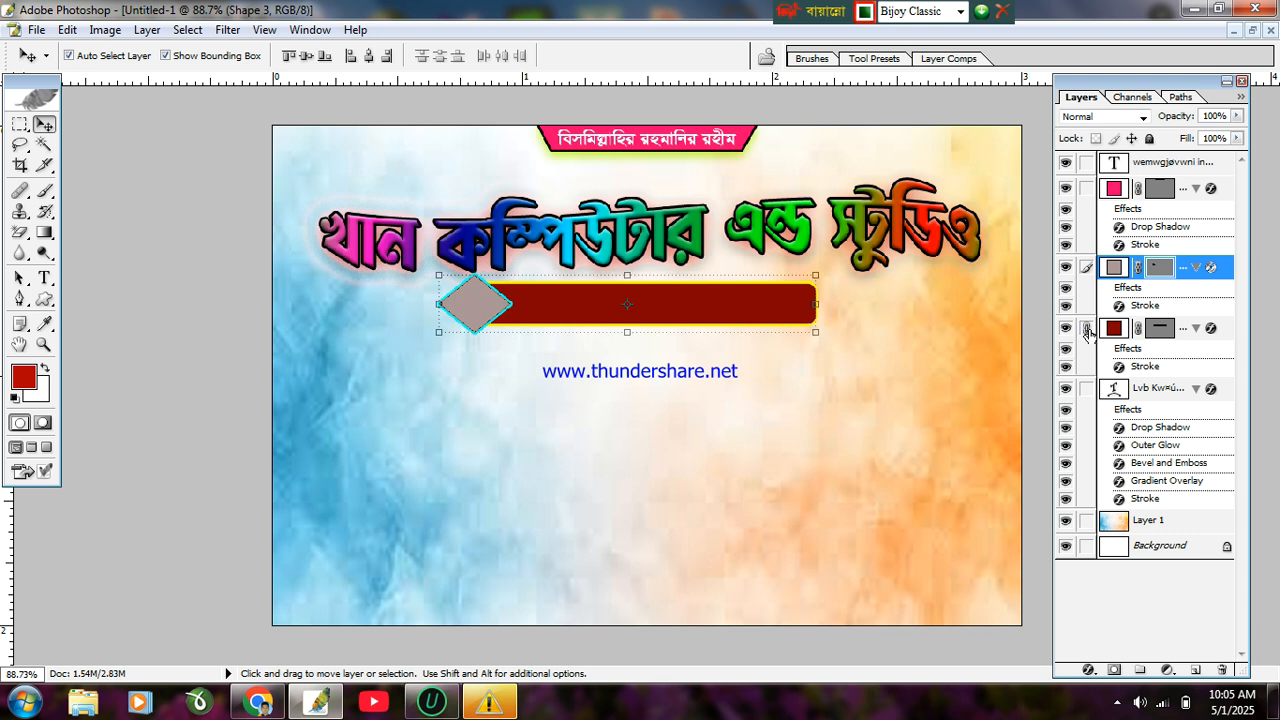
key(ctrl+e)
key(Down)
key(Down)
key(Down)
key(Down)
key(Down)
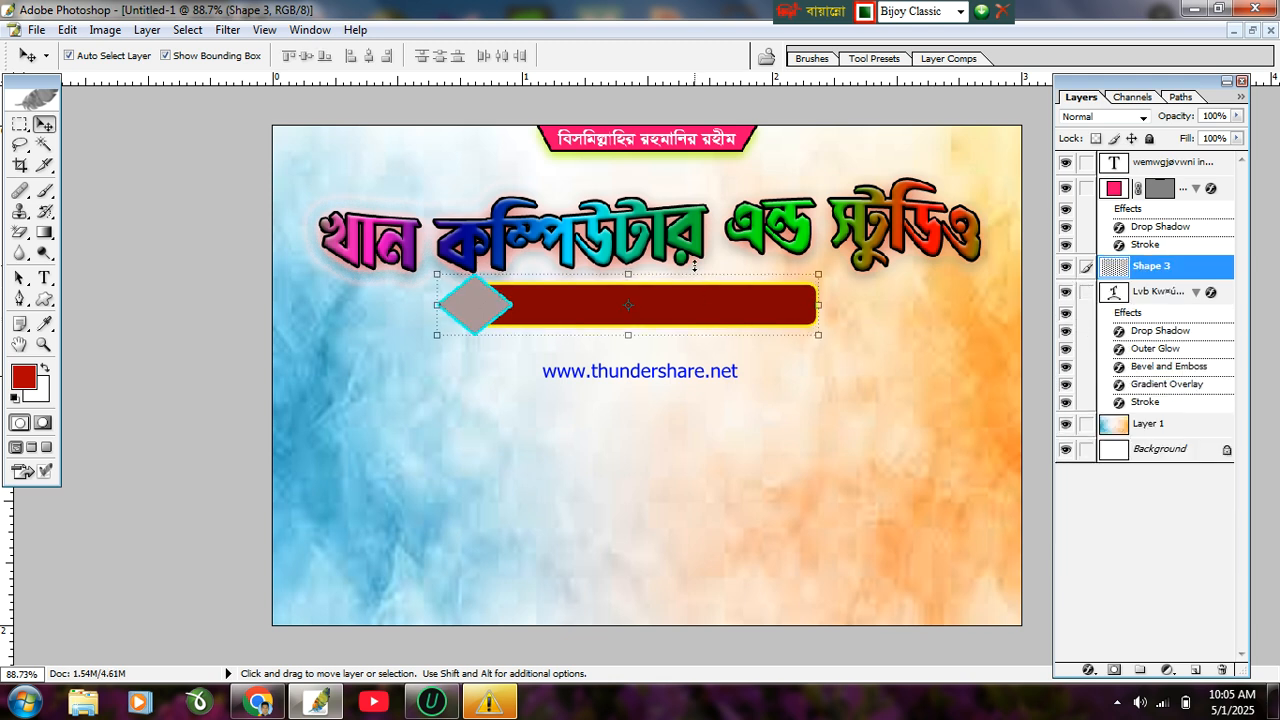
key(Right)
key(Right)
key(Right)
key(Down)
key(Down)
key(Down)
key(Down)
key(Down)
key(Down)
key(Down)
key(Down)
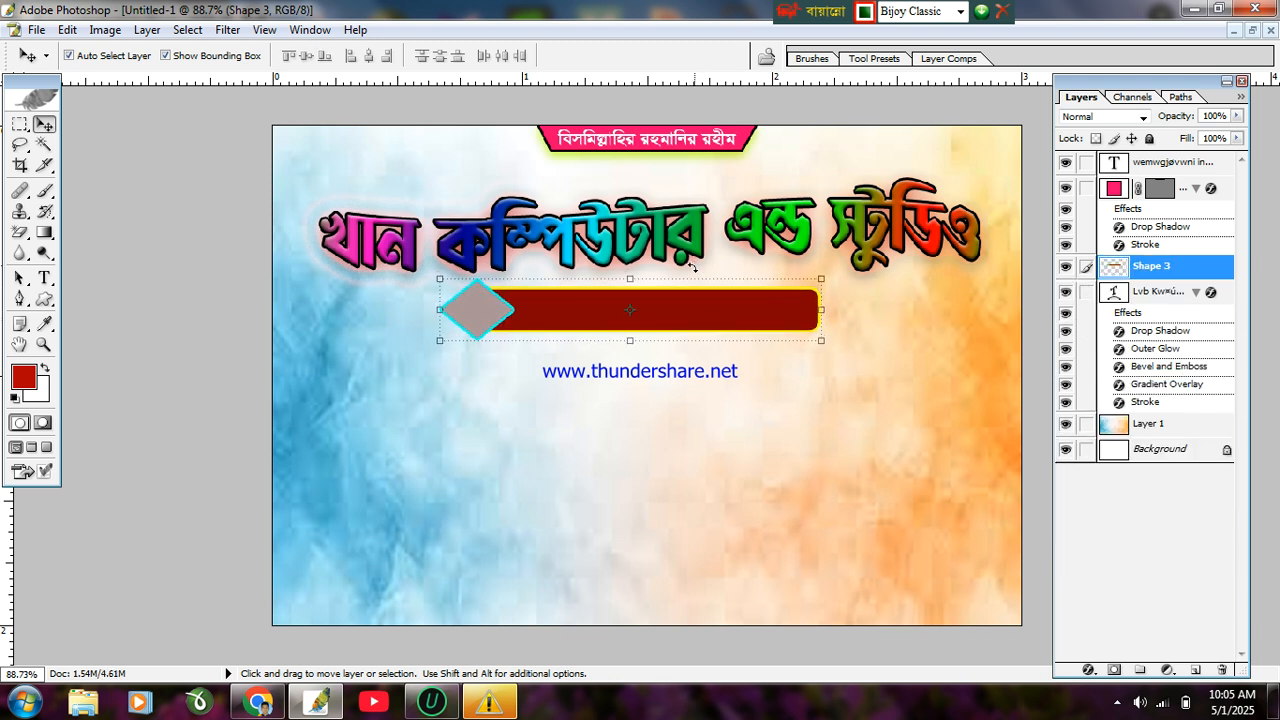
key(Down)
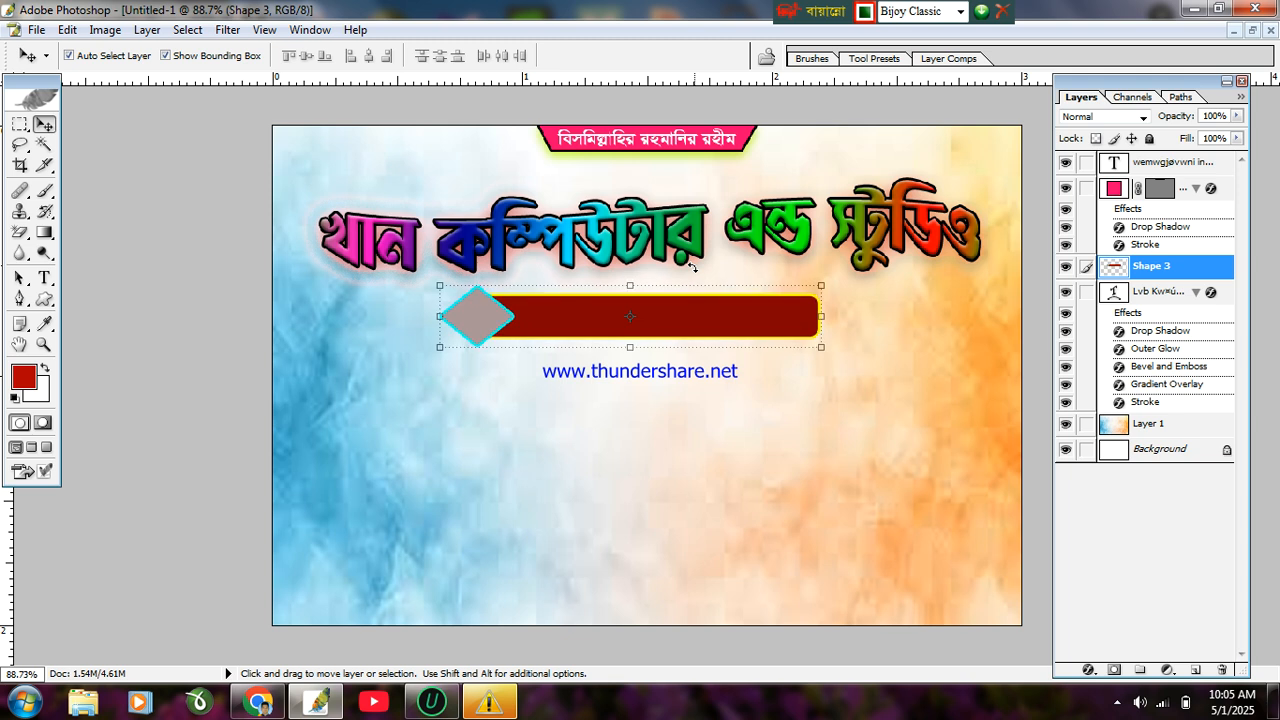
Step: Centre the merged banner horizontally on the canvas
key(ctrl+a)
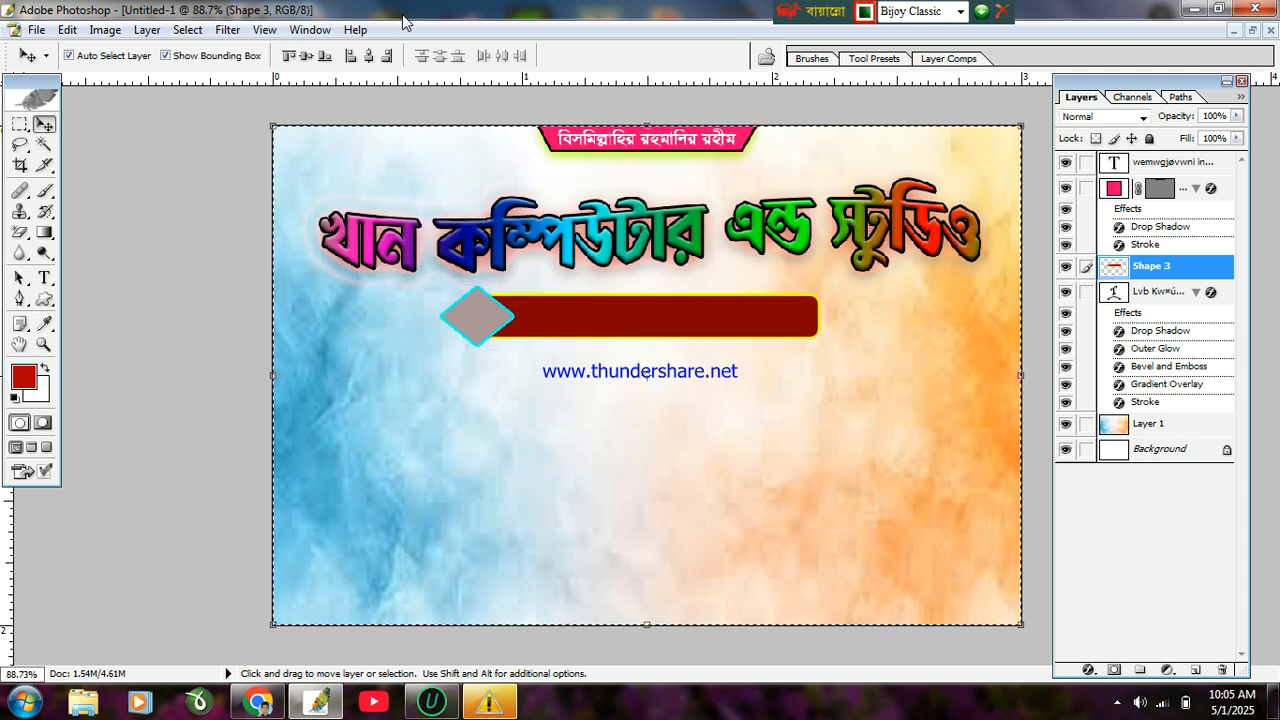
click(370, 55)
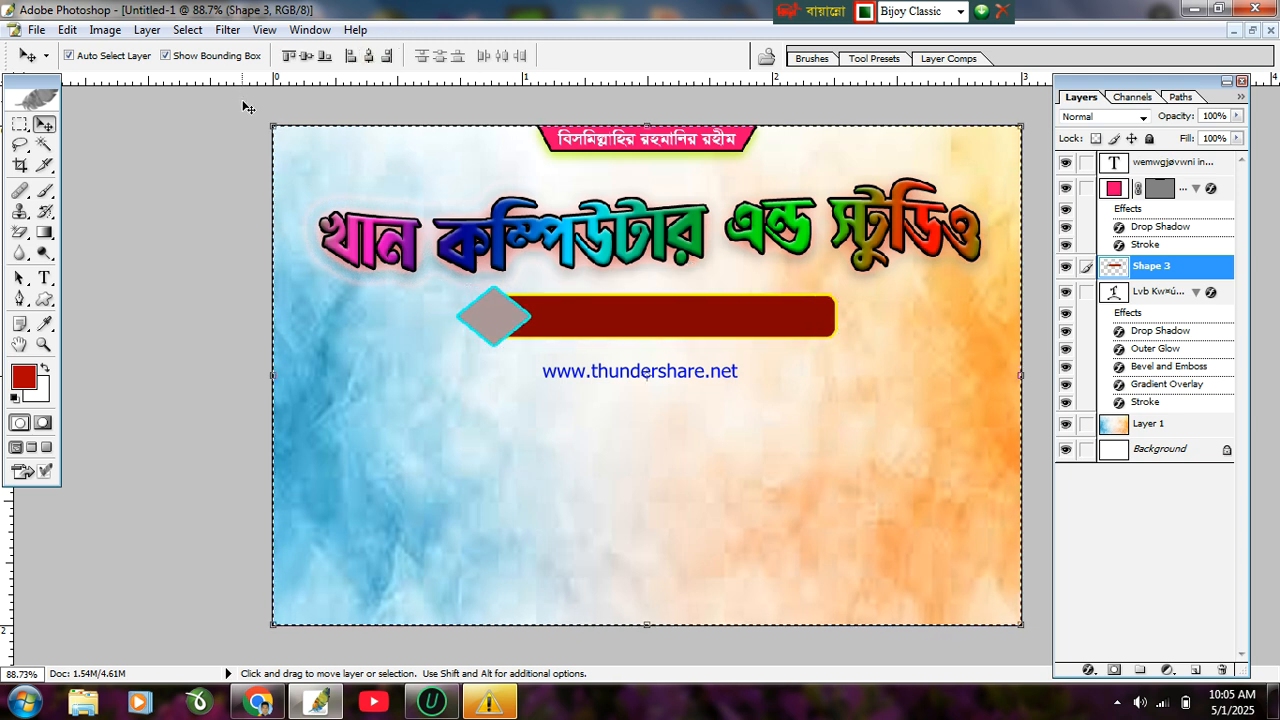
key(ctrl+d)
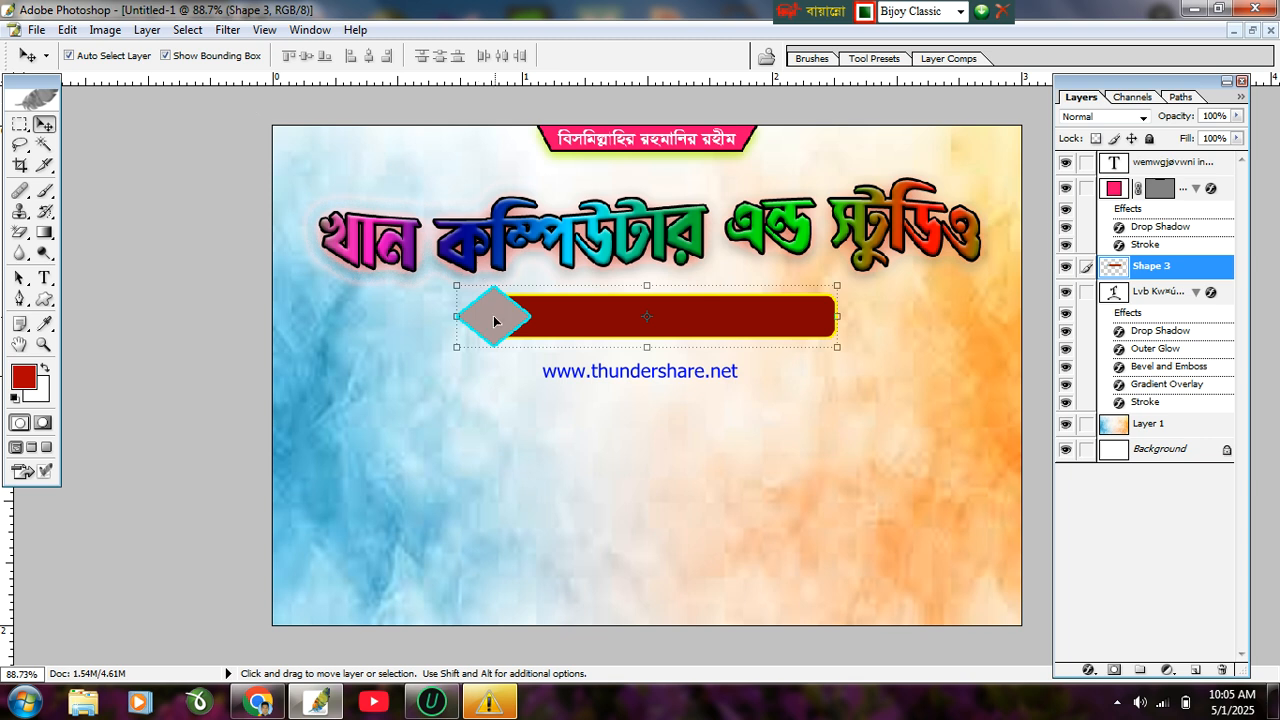
click(44, 279)
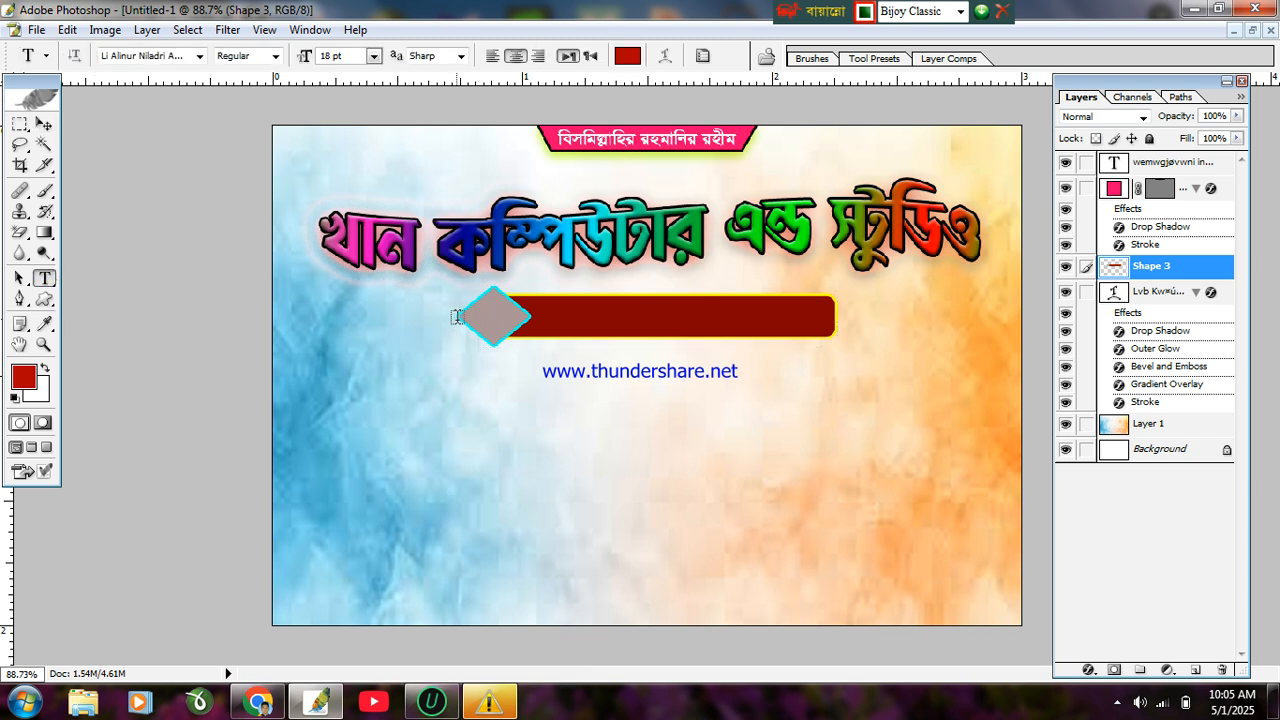
Step: Type the Bangla label প্রোঃ on the gray diamond and select it
click(485, 322)
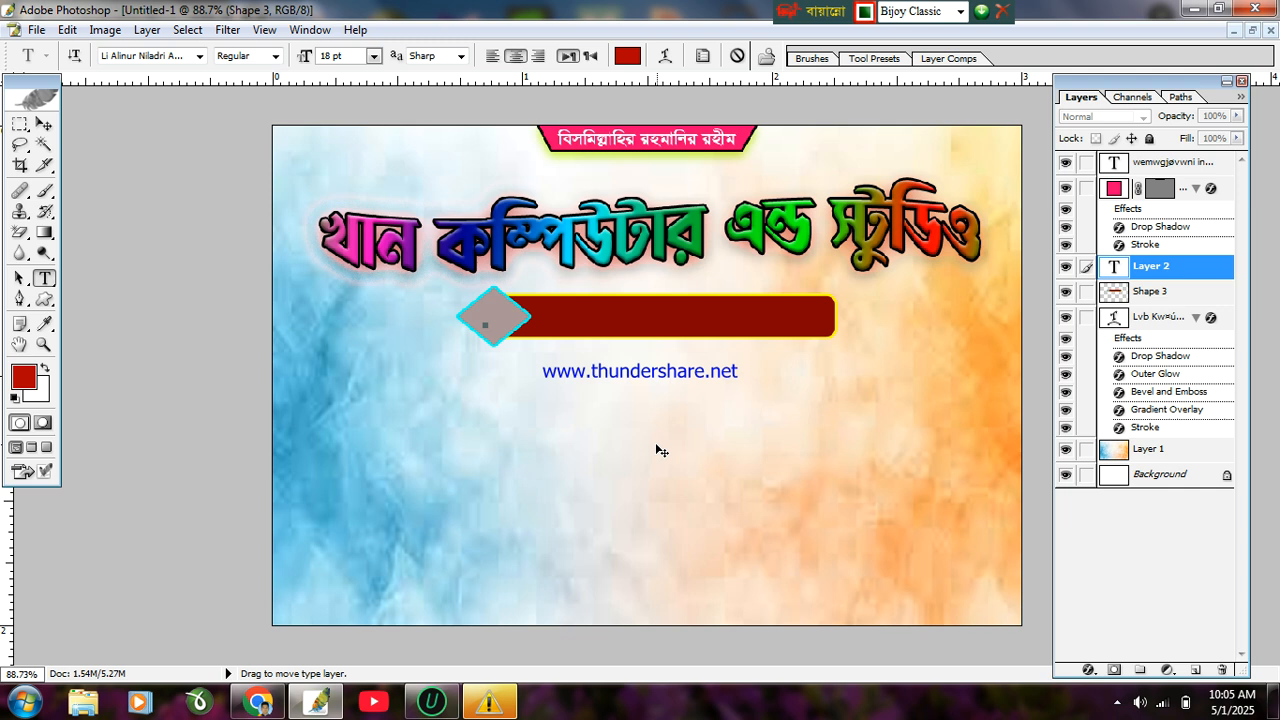
text(প)
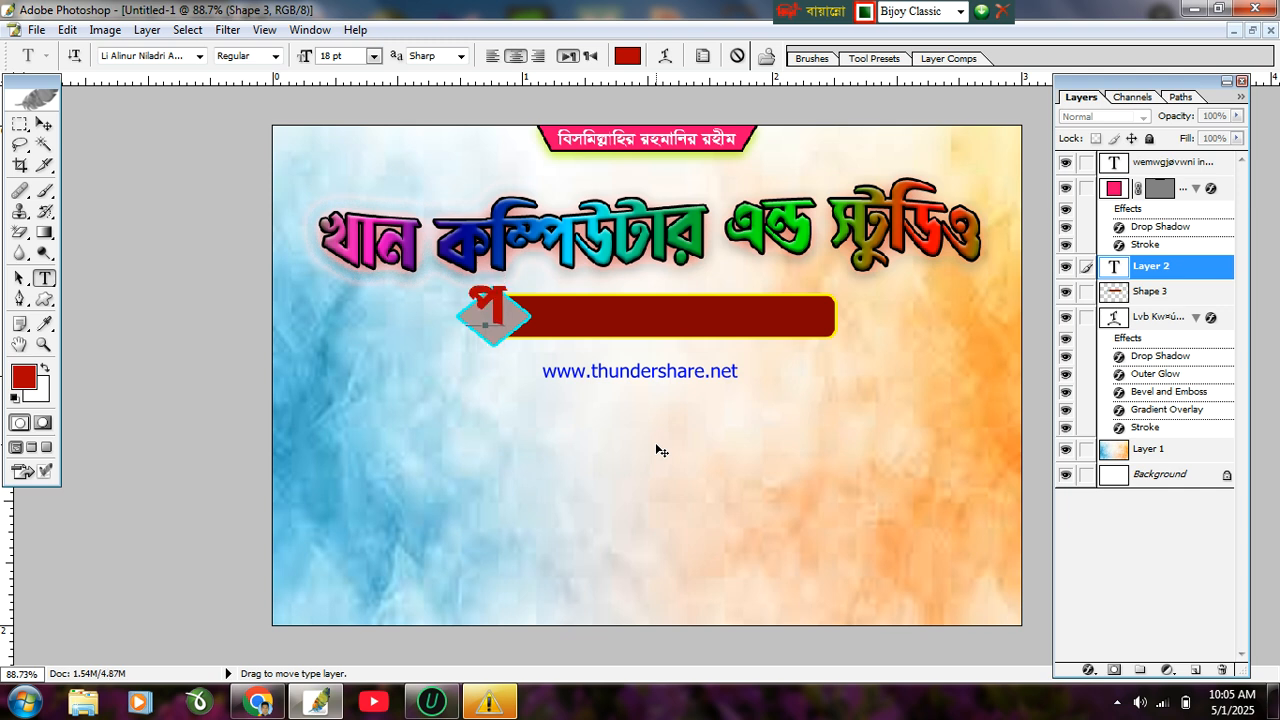
key(BackSpace)
text(পে্রা)
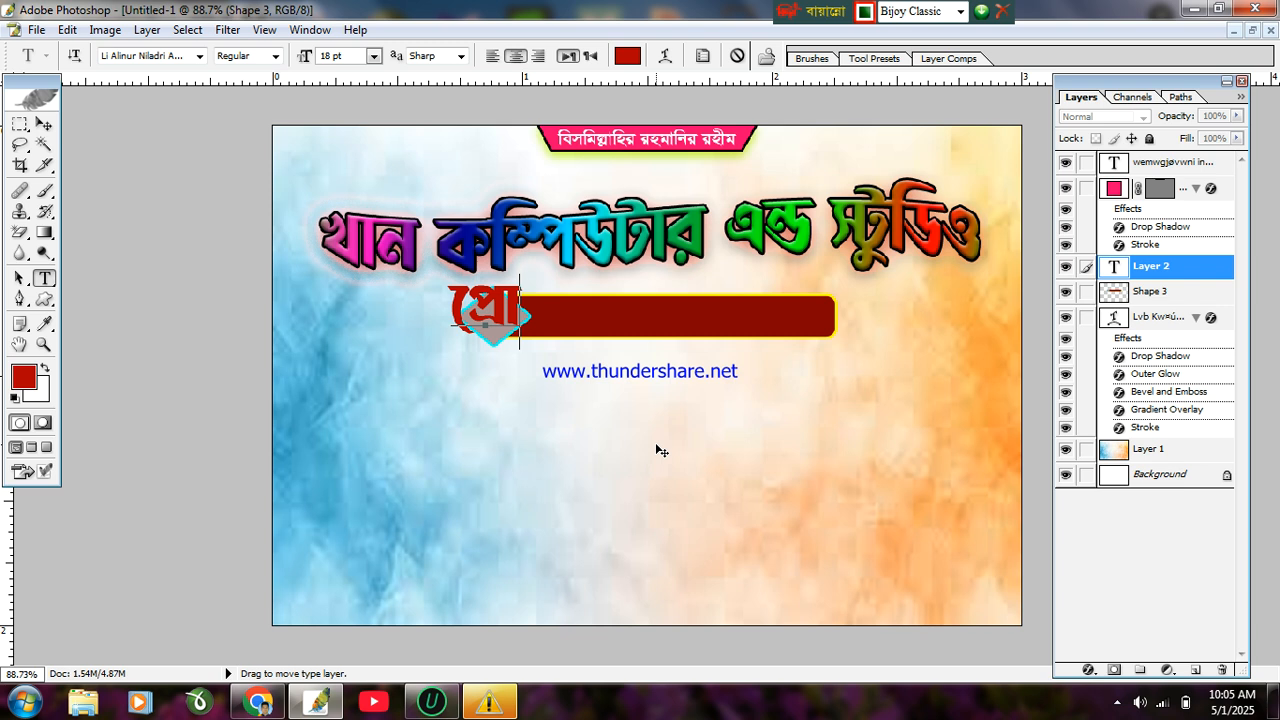
text(গ)
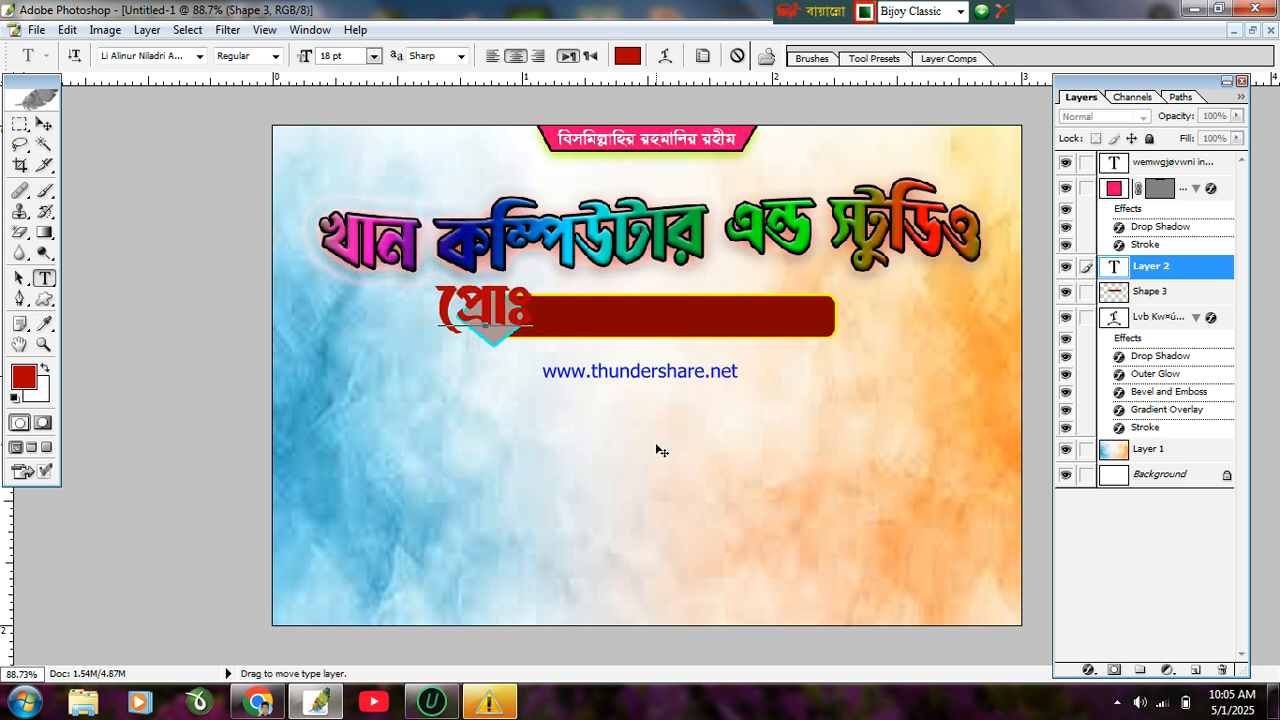
key(ctrl+a)
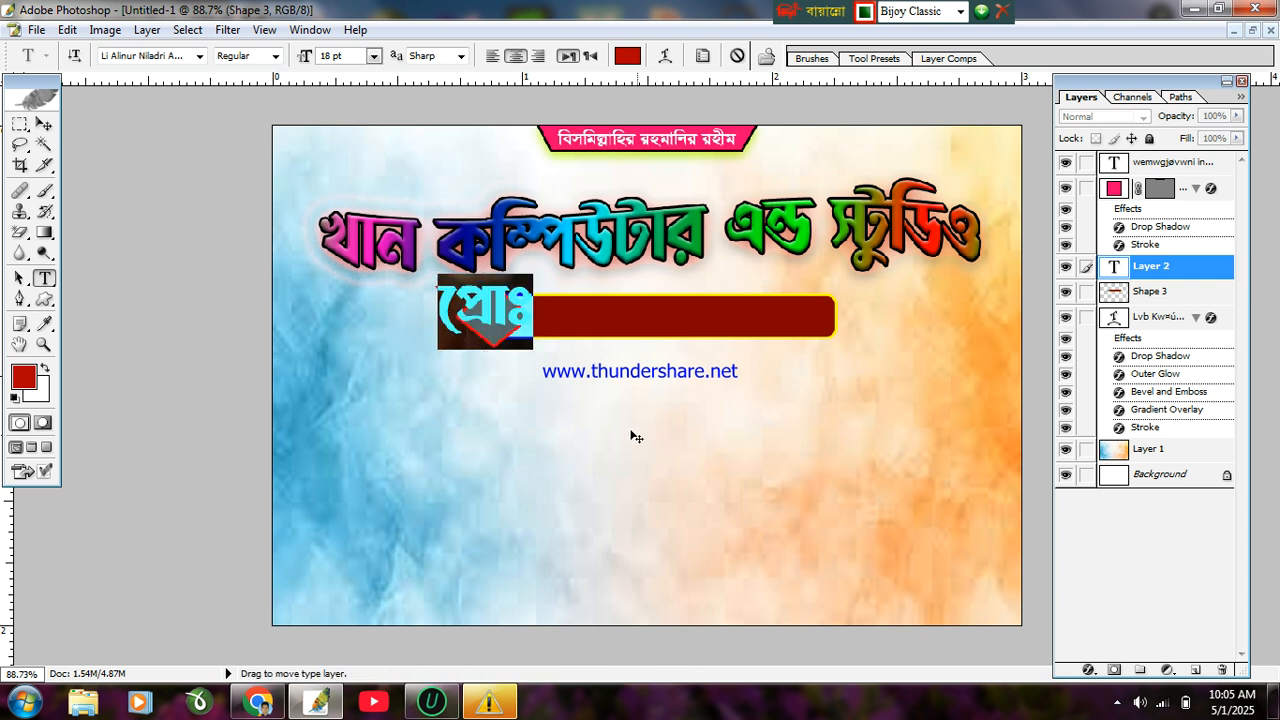
Step: Try several Li Bangla fonts on the label and settle on Li Koshtipathor
click(199, 58)
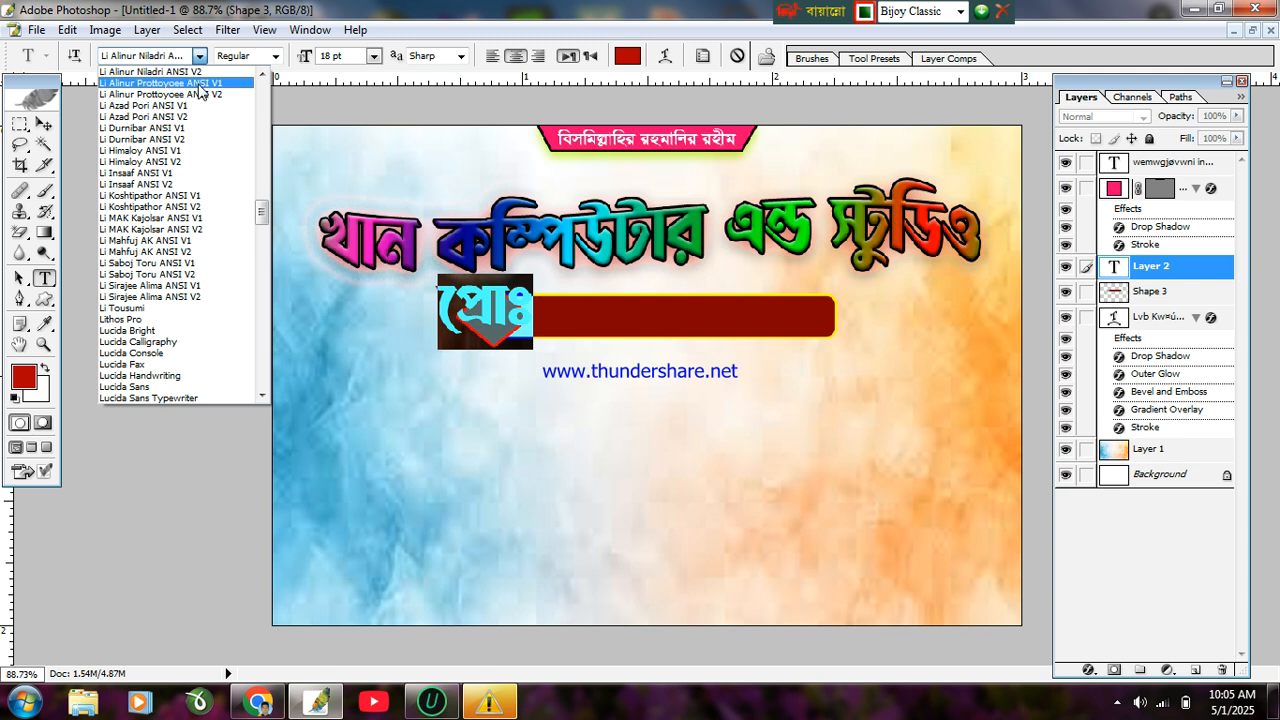
click(199, 92)
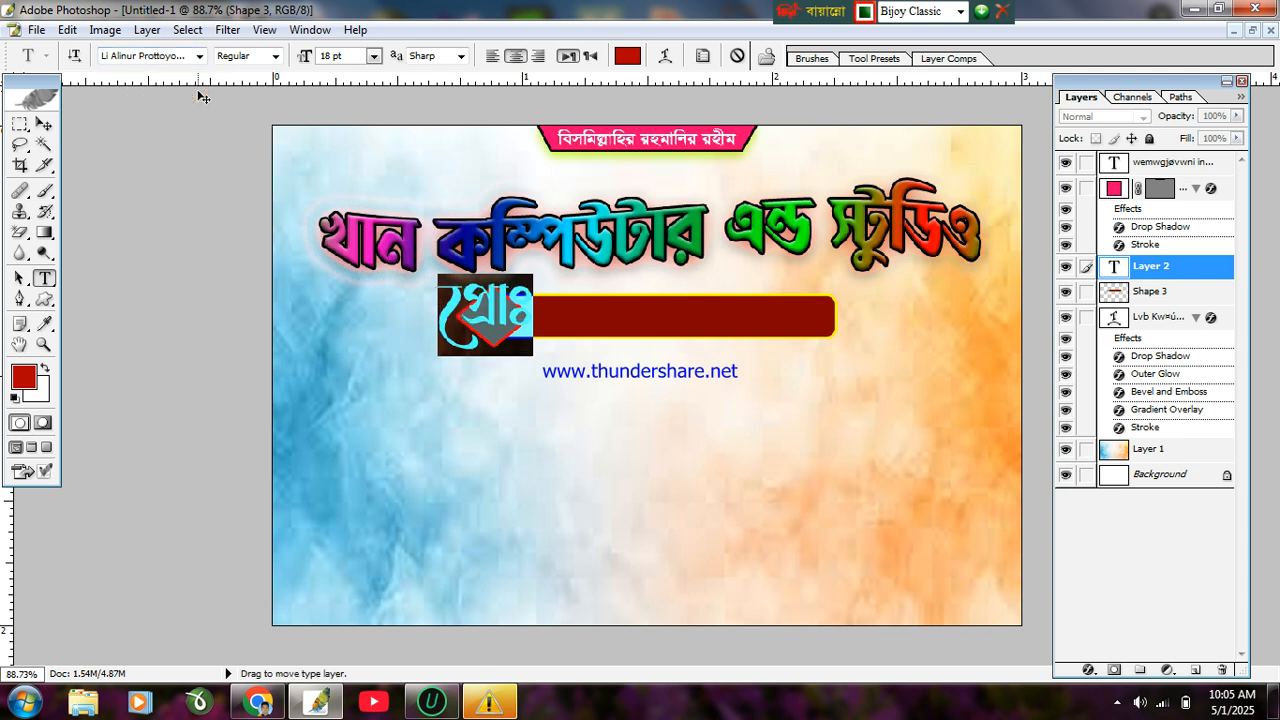
click(199, 57)
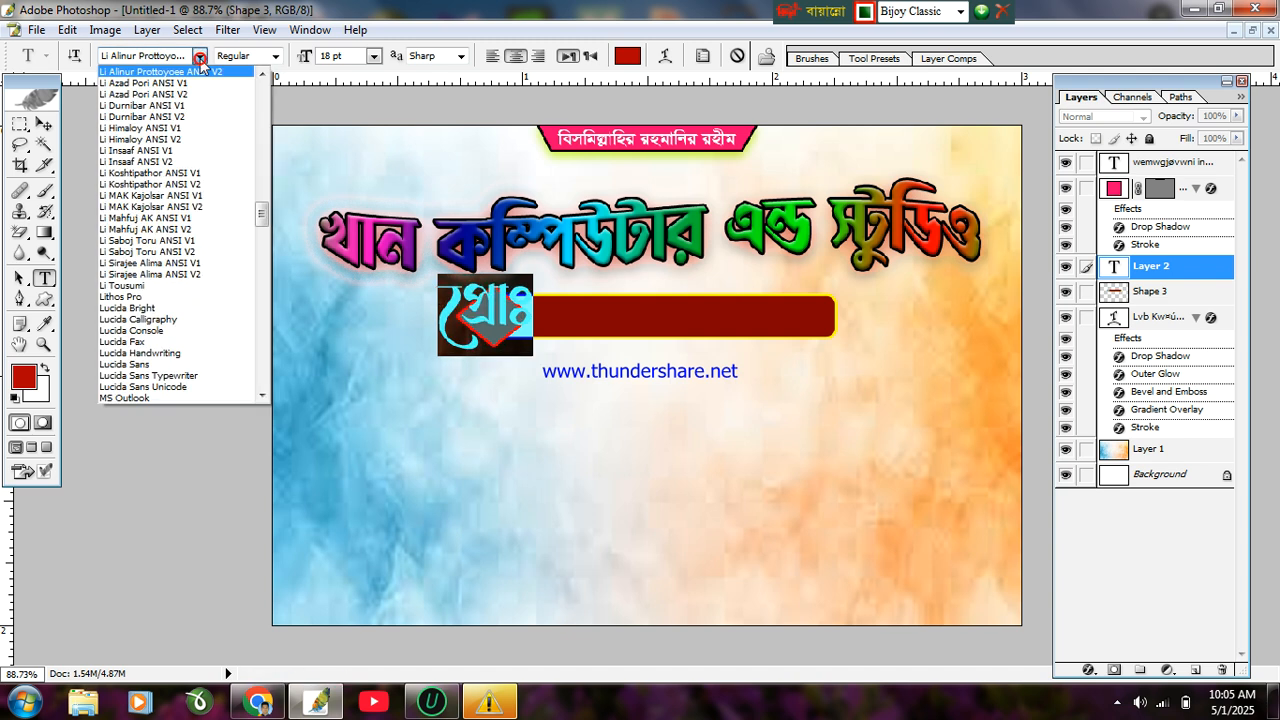
click(195, 93)
click(199, 57)
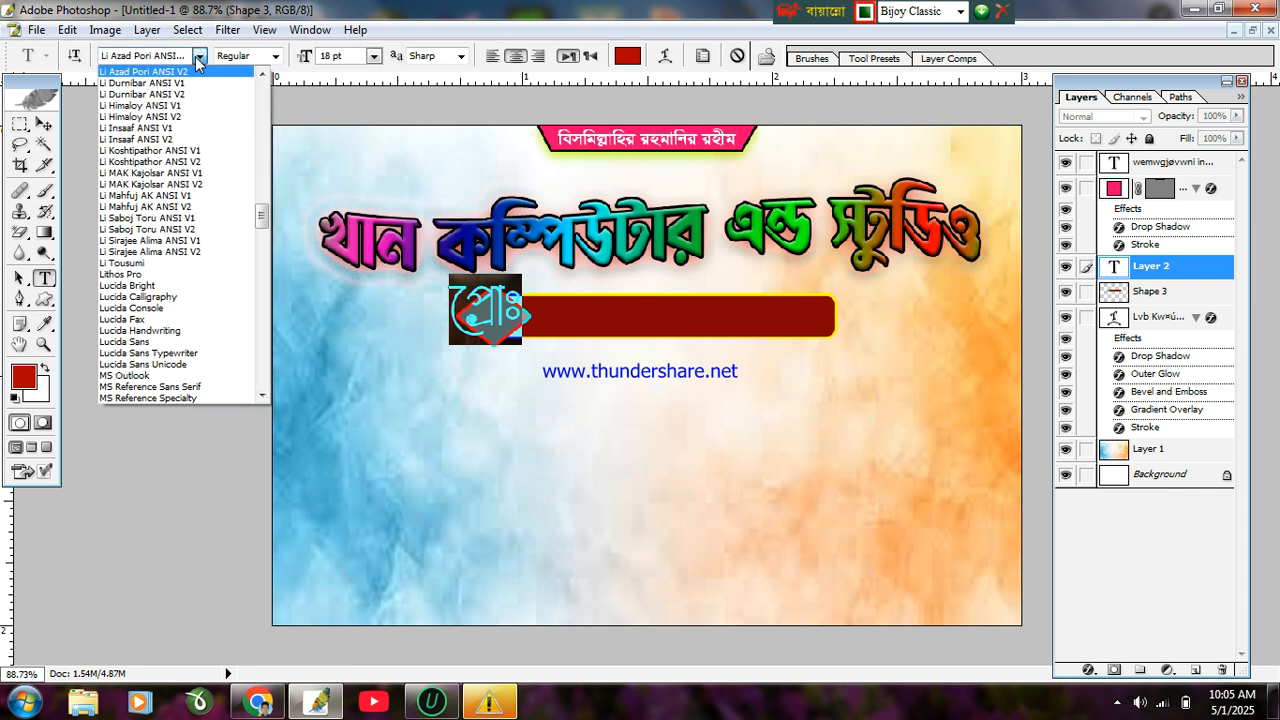
click(190, 94)
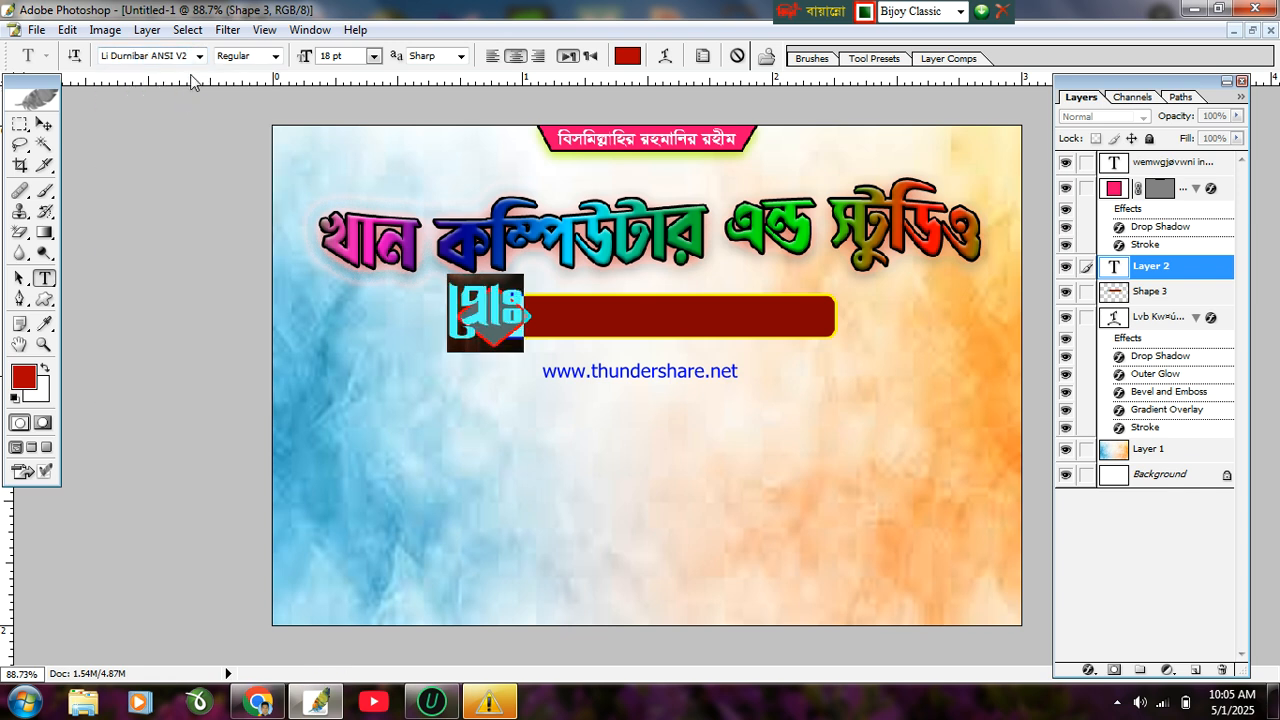
click(199, 58)
click(185, 94)
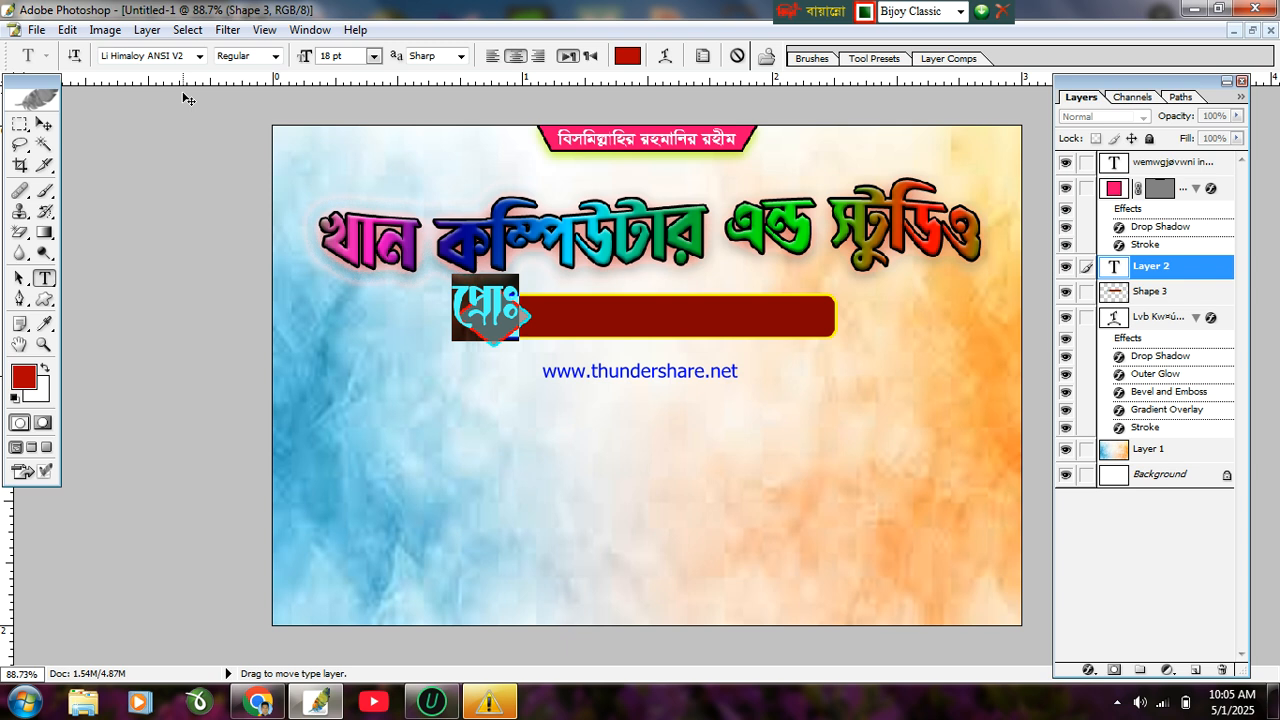
click(199, 57)
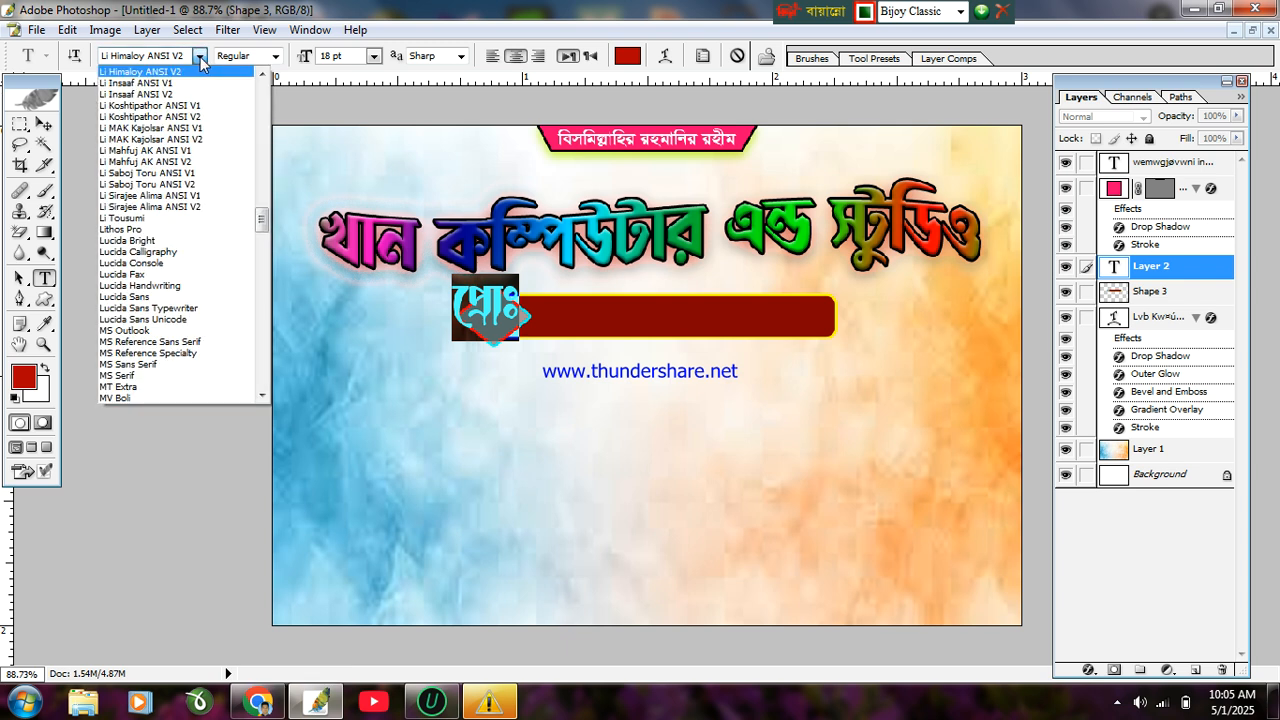
click(187, 96)
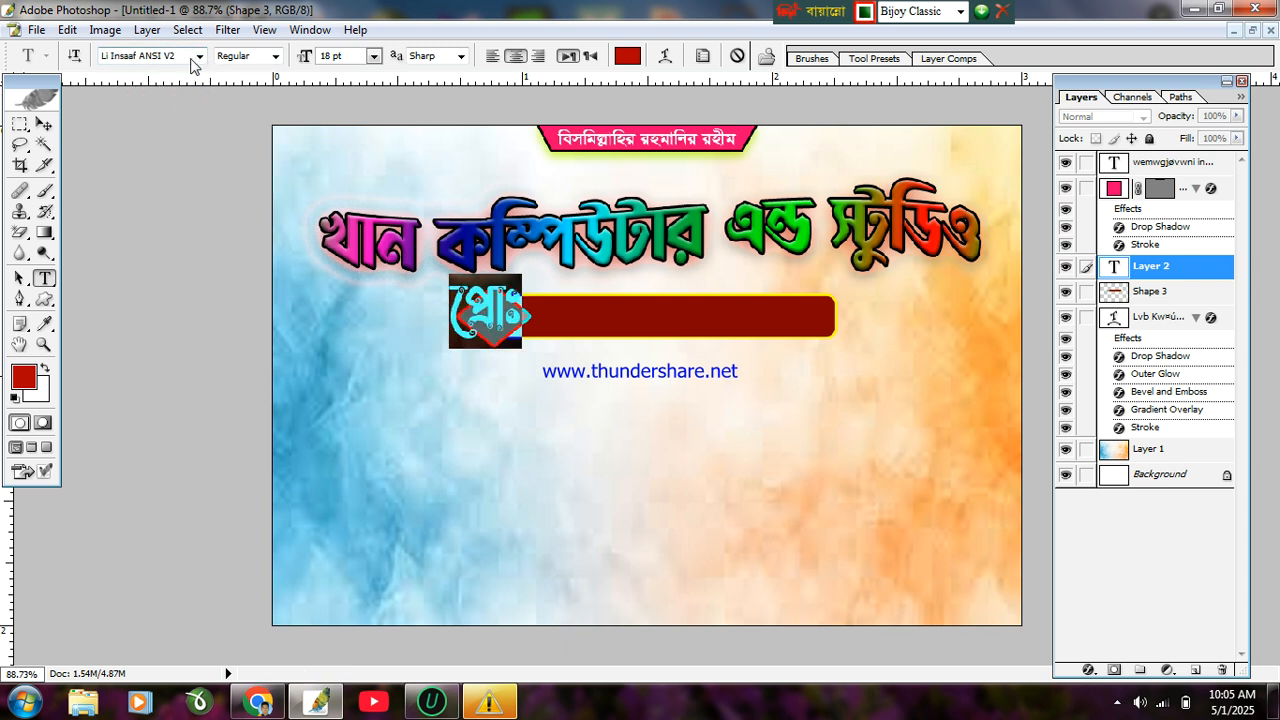
click(193, 58)
click(188, 94)
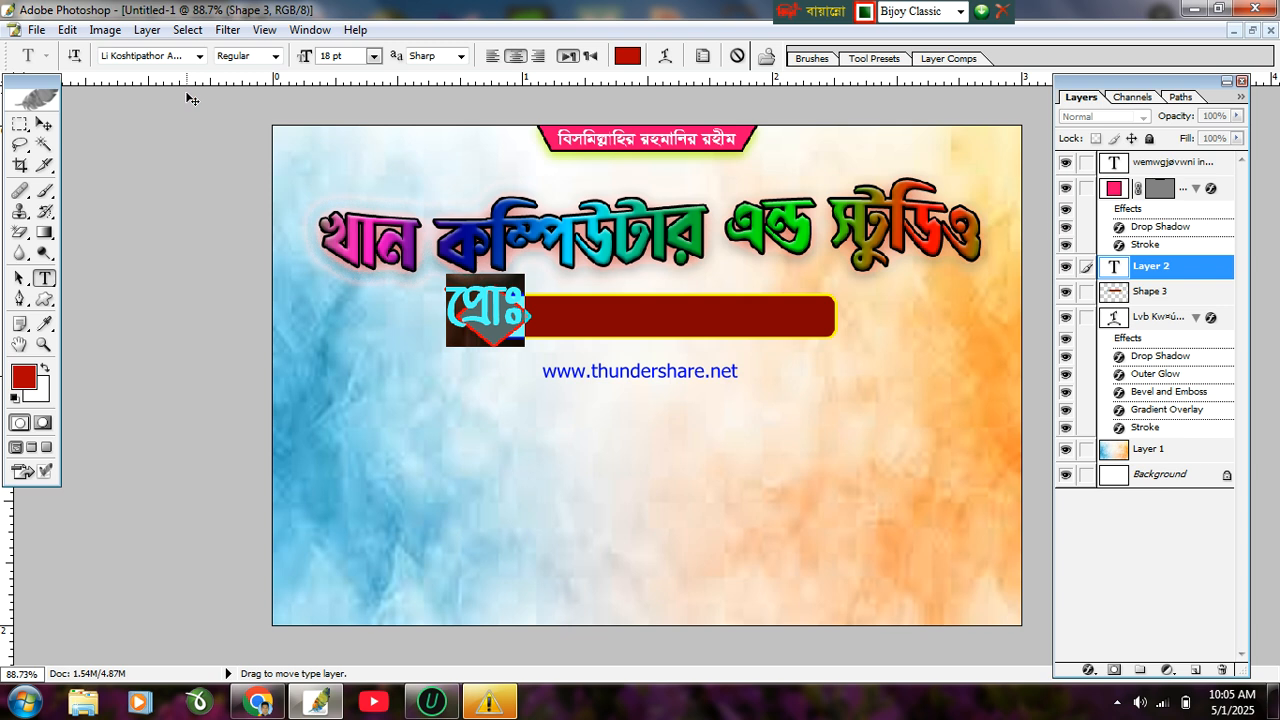
click(44, 123)
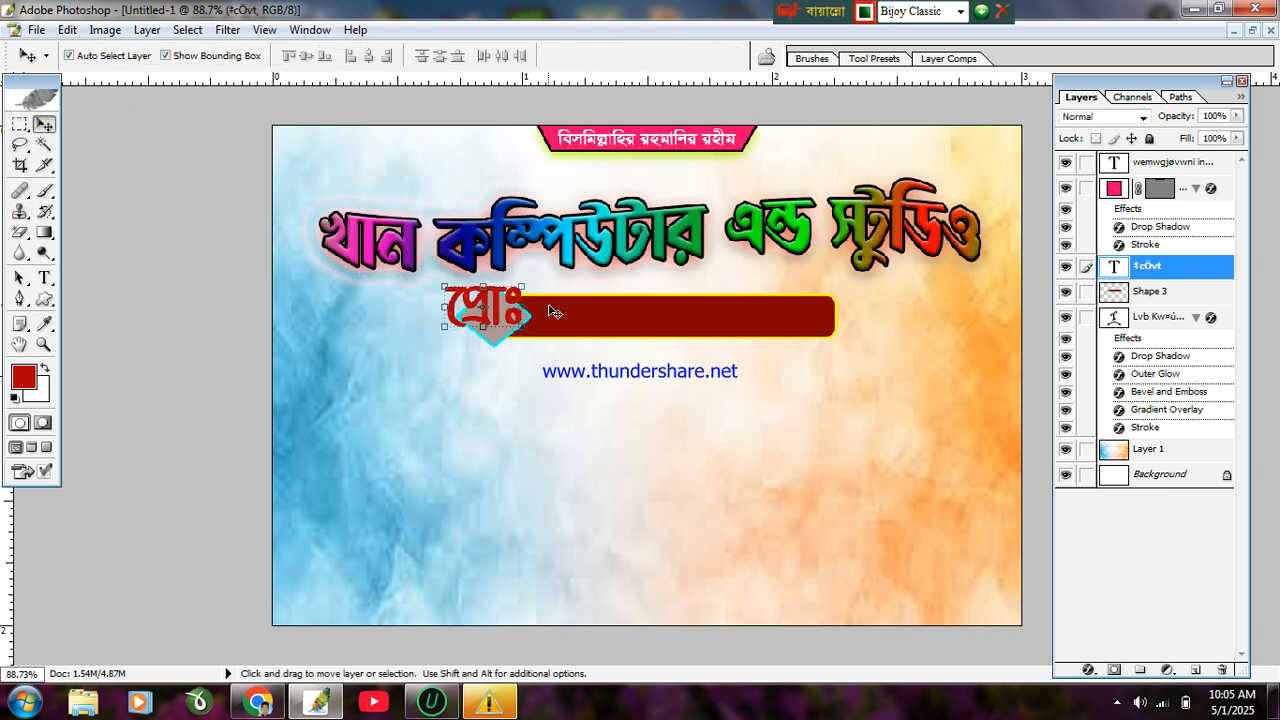
click(20, 280)
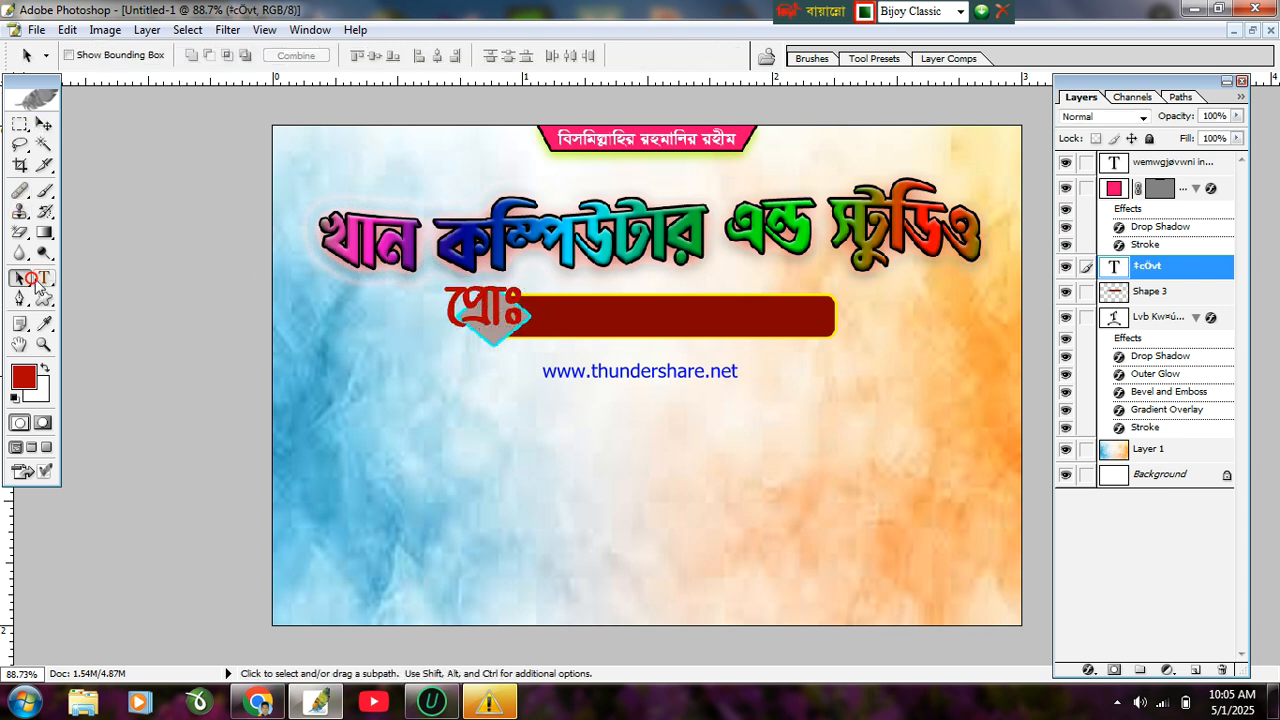
click(44, 277)
Step: Select the প্রোঃ text and recolour it bright yellow FFF600
click(447, 312)
drag(447, 312, 530, 314)
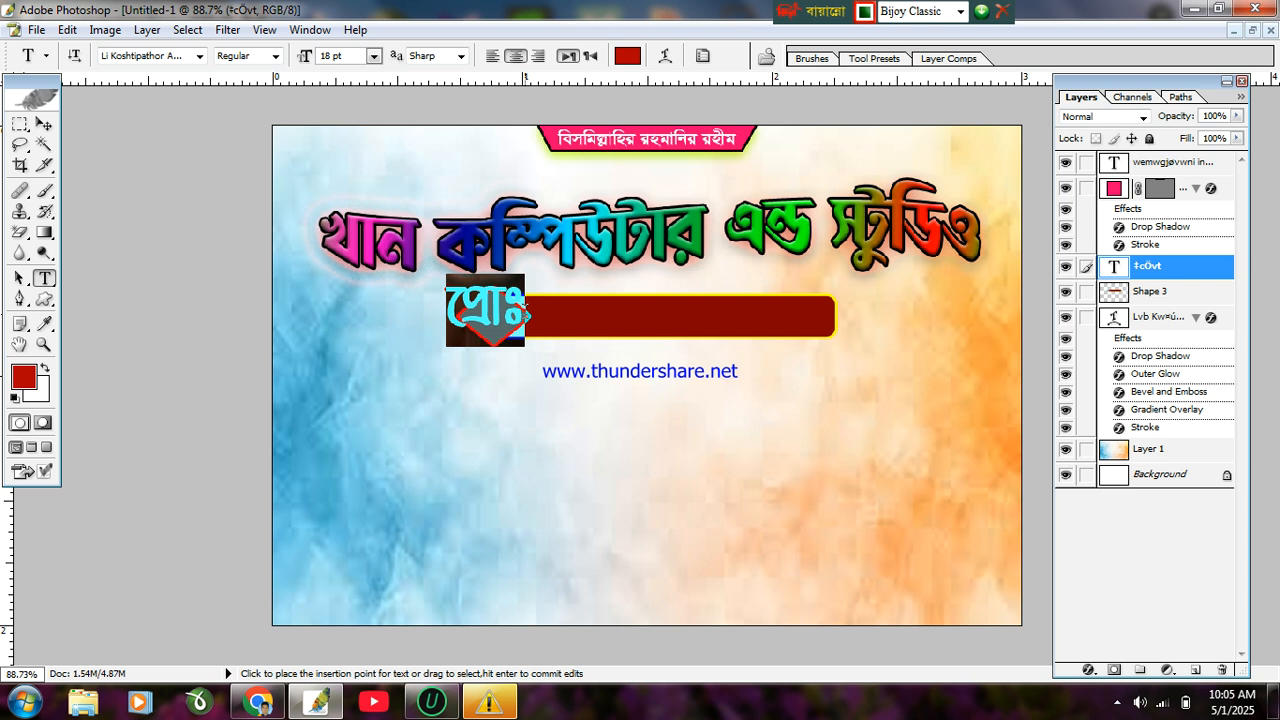
click(627, 55)
drag(862, 492, 862, 448)
drag(834, 301, 842, 255)
drag(857, 449, 871, 456)
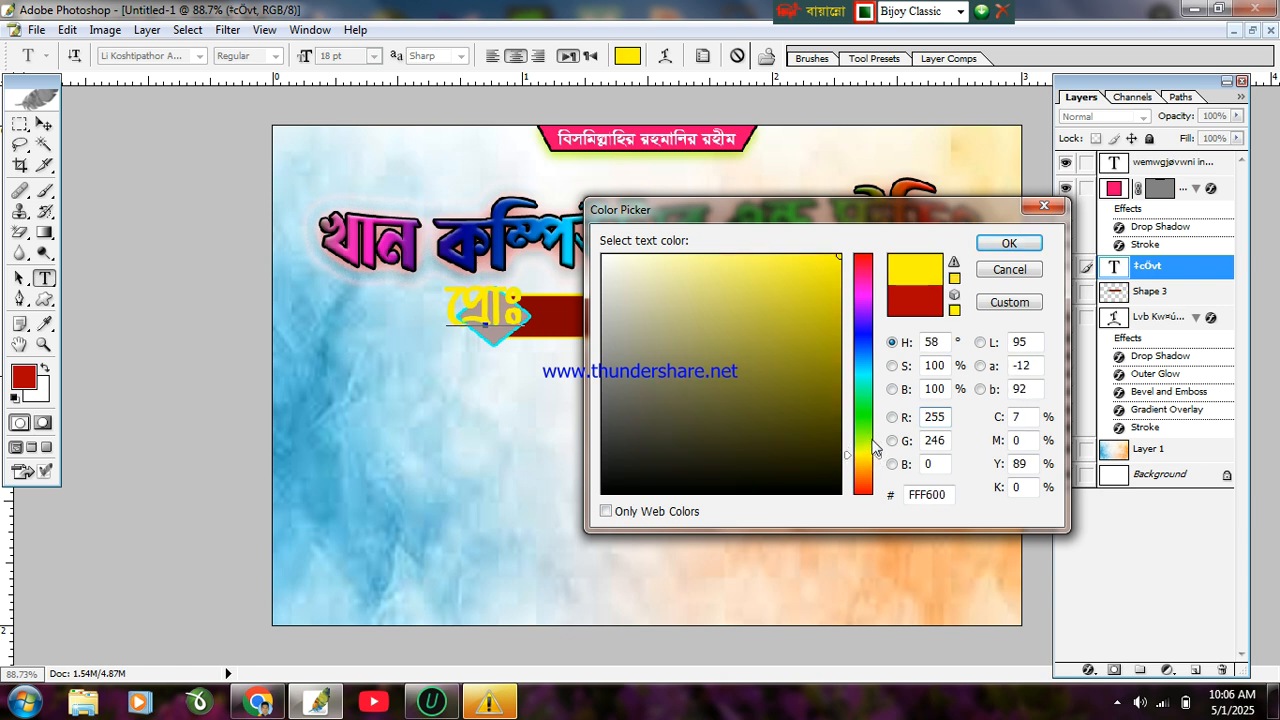
click(1010, 244)
Step: Shrink the yellow label slightly and zoom in on the diamond
click(44, 124)
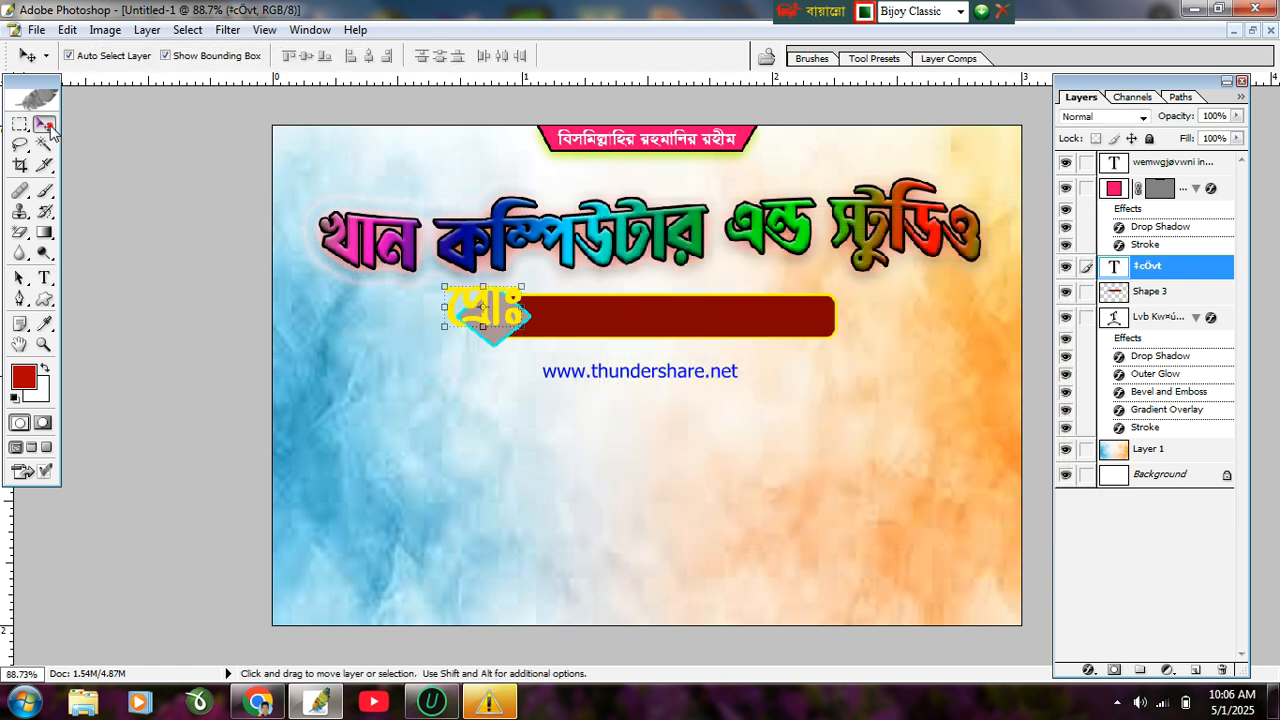
drag(524, 324, 497, 324)
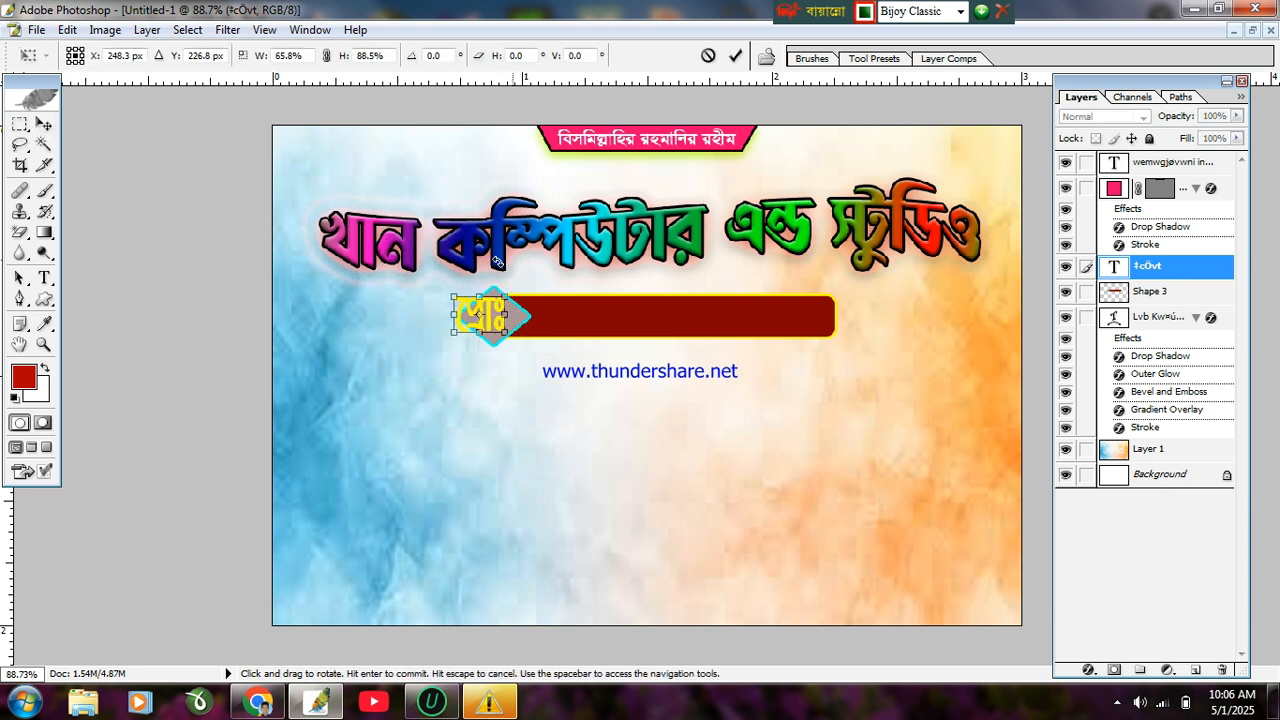
ctrl+click(470, 272)
ctrl+click(470, 272)
ctrl+click(470, 272)
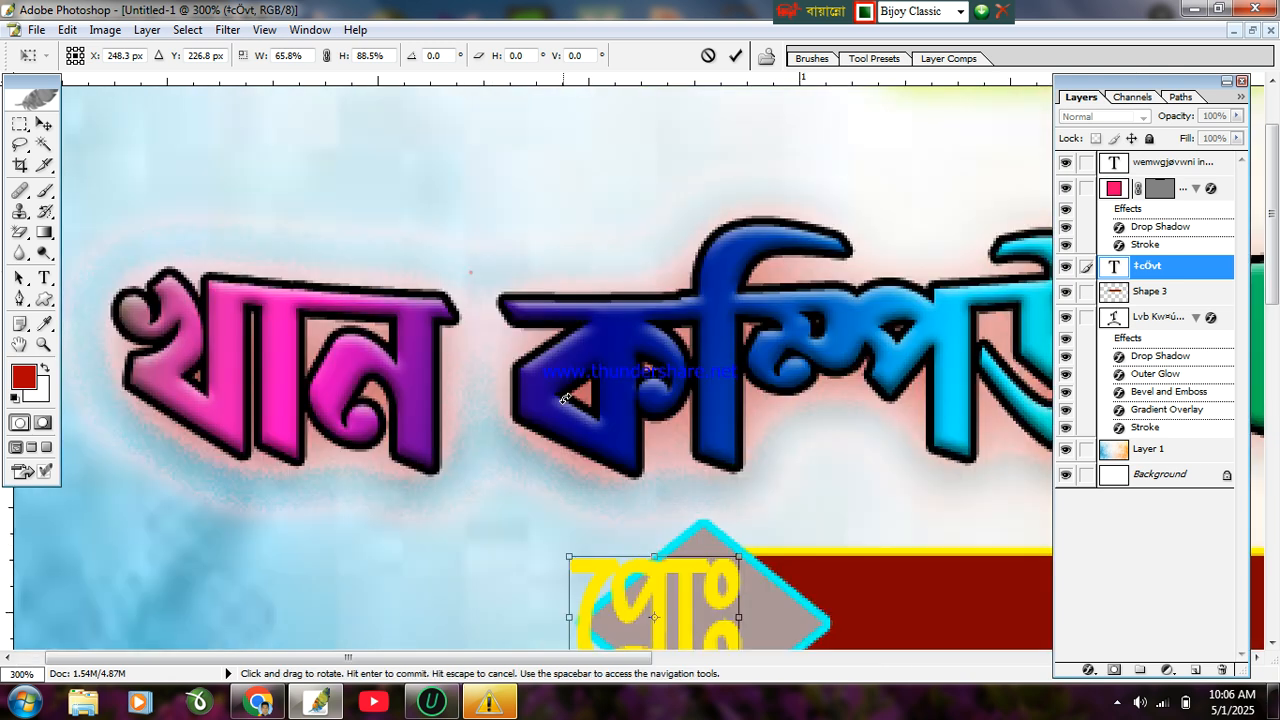
key(Return)
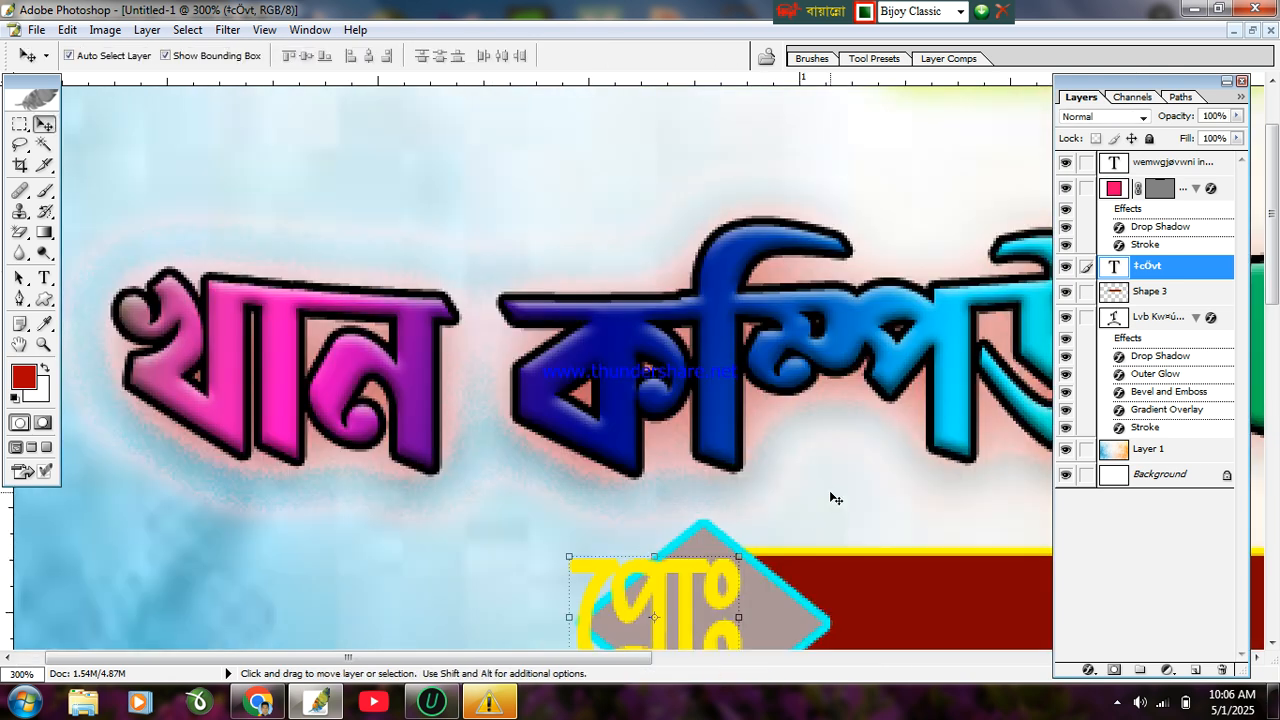
drag(455, 652, 535, 652)
drag(1274, 255, 1274, 330)
Step: Scale the label to fit inside the diamond and drag a copy onto the red bar
key(ctrl+t)
drag(562, 327, 547, 377)
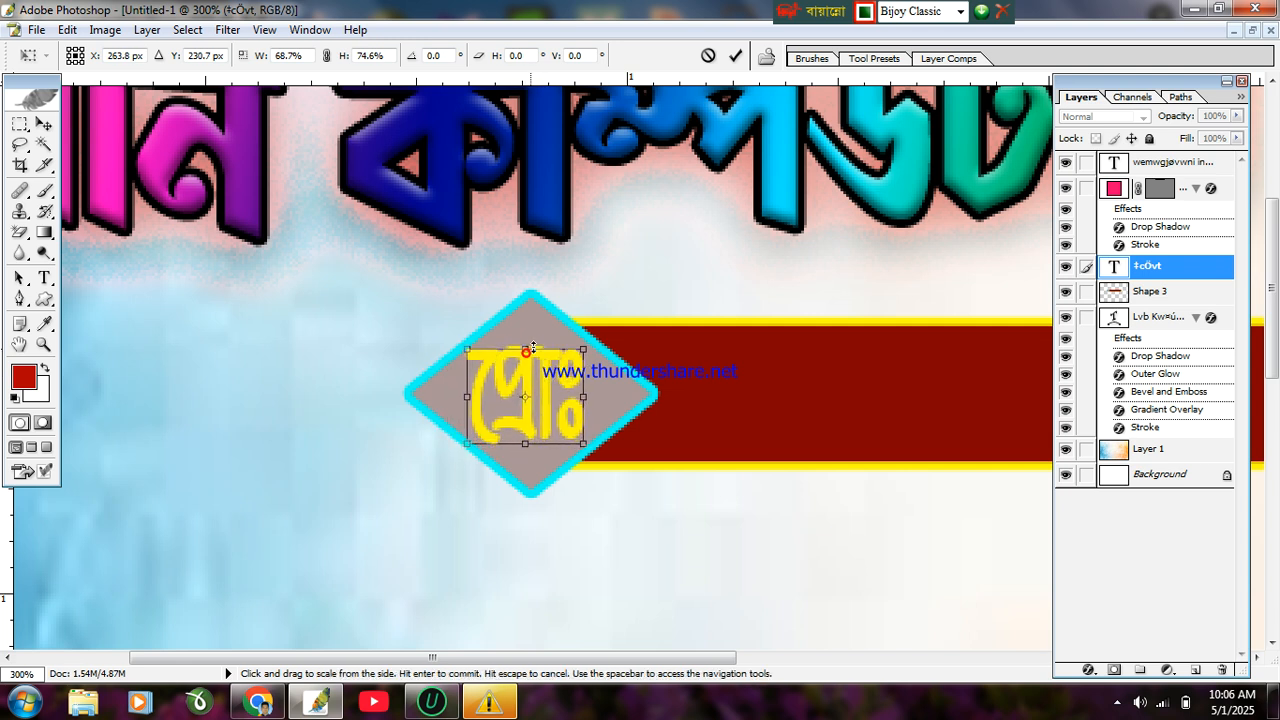
drag(467, 353, 517, 384)
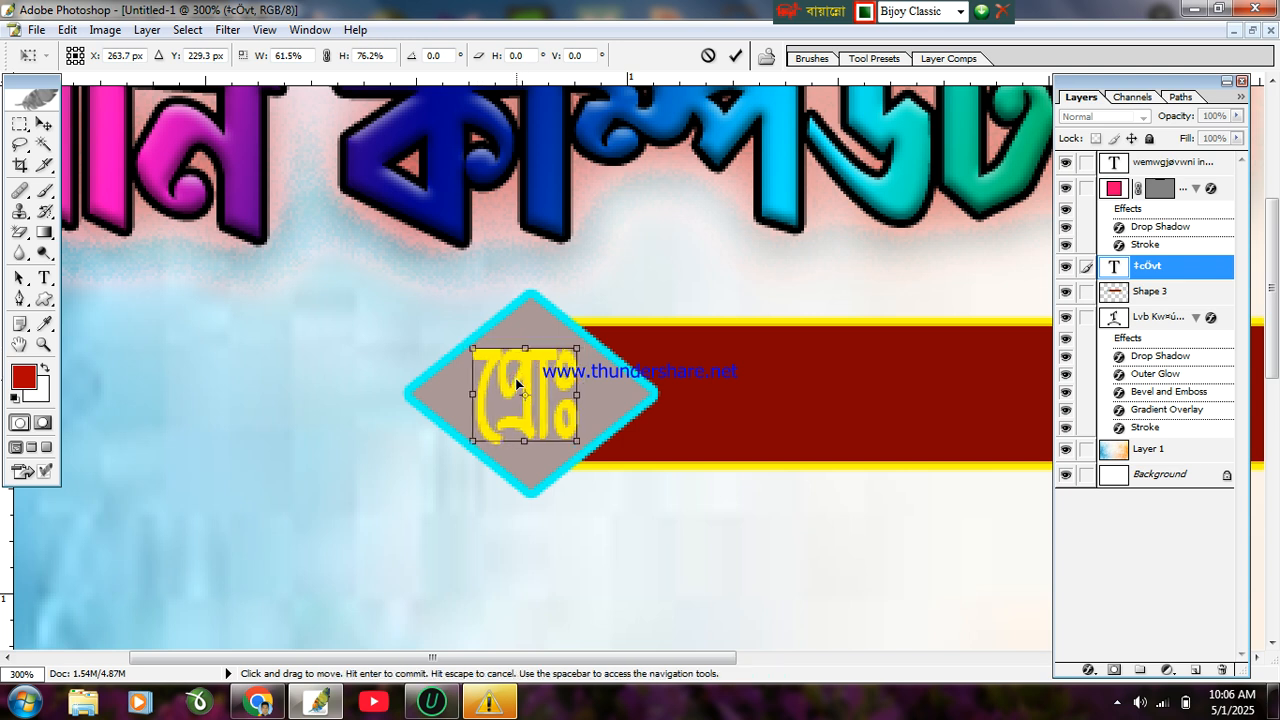
key(Return)
drag(547, 372, 760, 374)
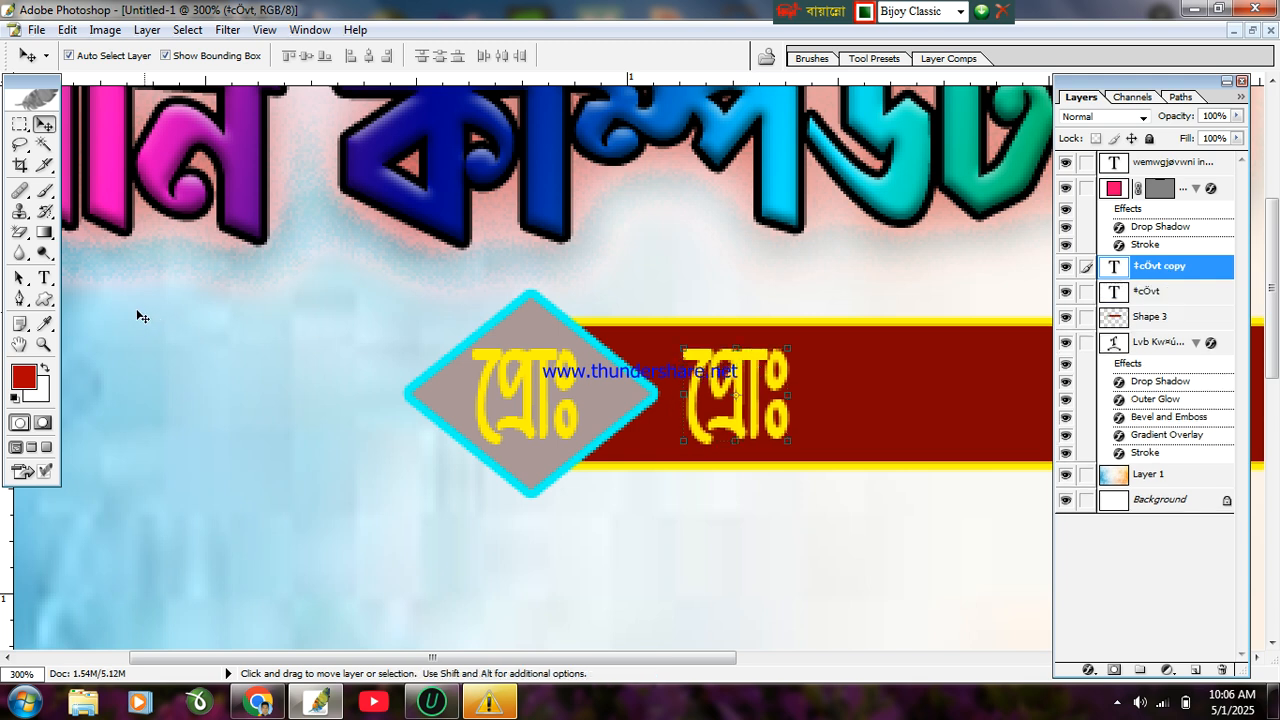
Step: Replace the copied label's text on the red bar with the person's full name in Bangla
click(50, 277)
drag(790, 400, 617, 383)
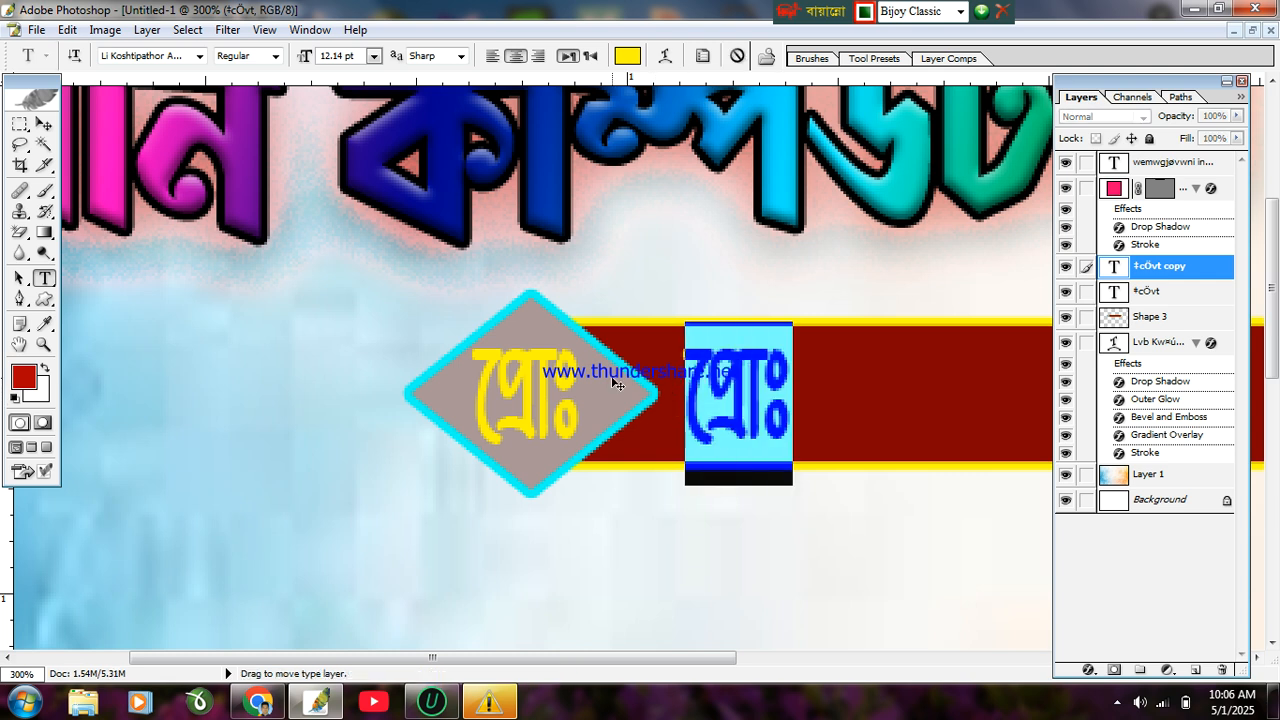
key(BackSpace)
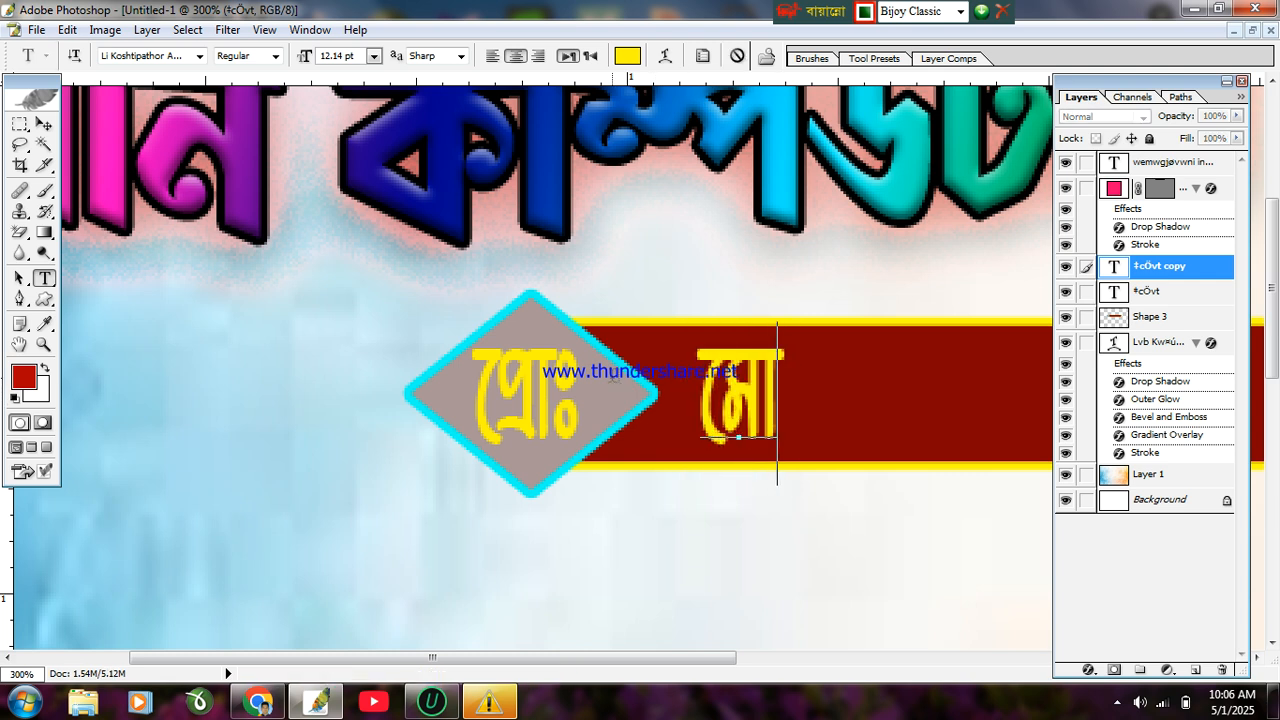
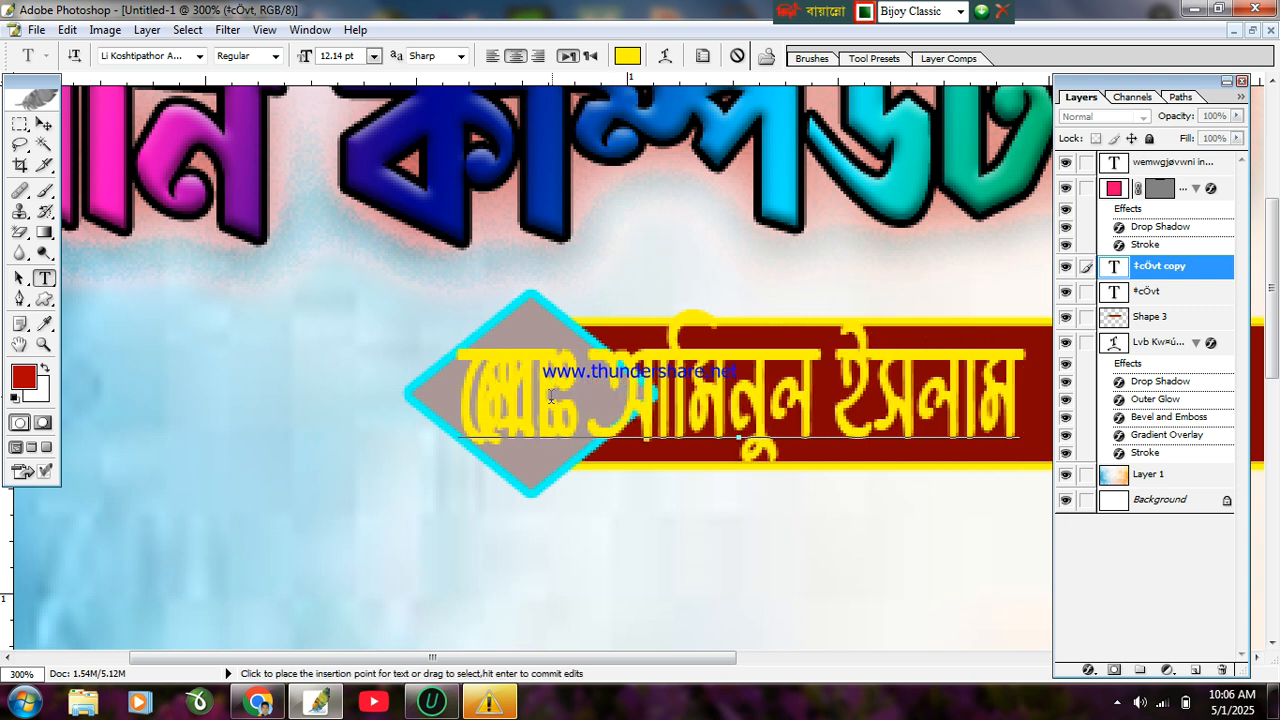
key(ctrl)
key(ctrl+a)
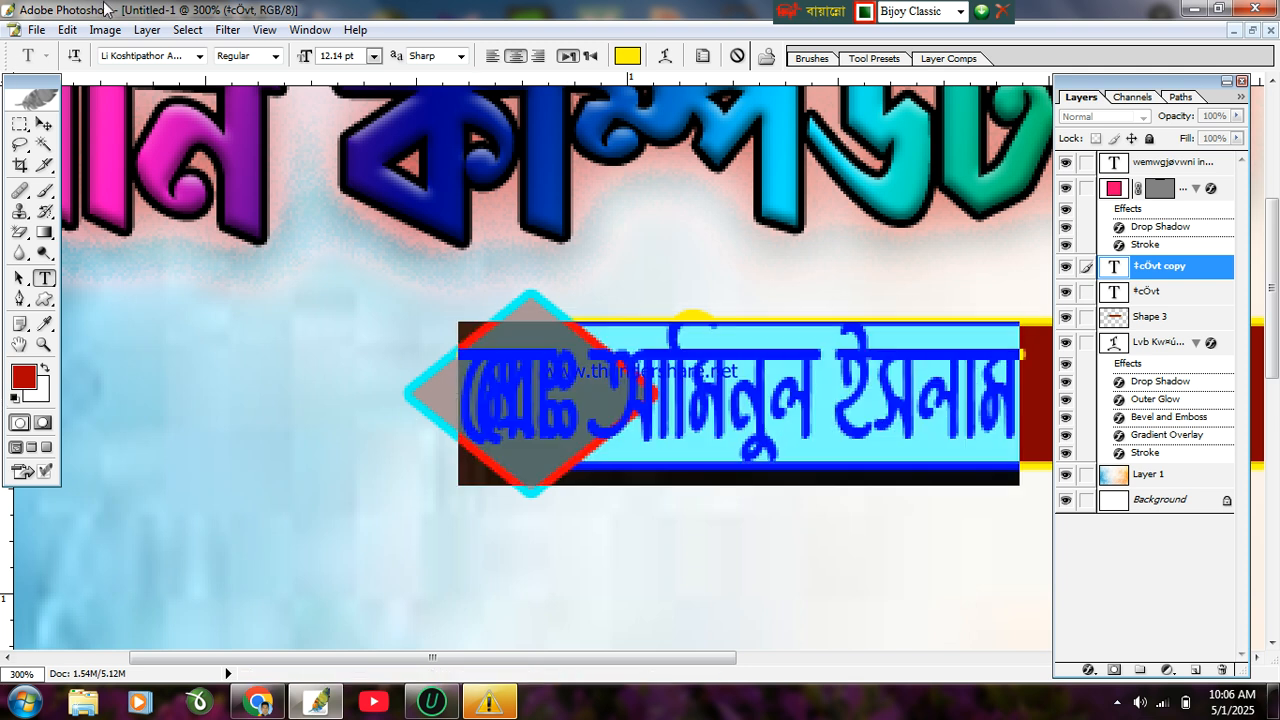
Step: Try Li MAK Kajolsar, Li Mahfuj AK and Li Saboj Toru on the name, then settle on Li Sirajee Alima
click(200, 56)
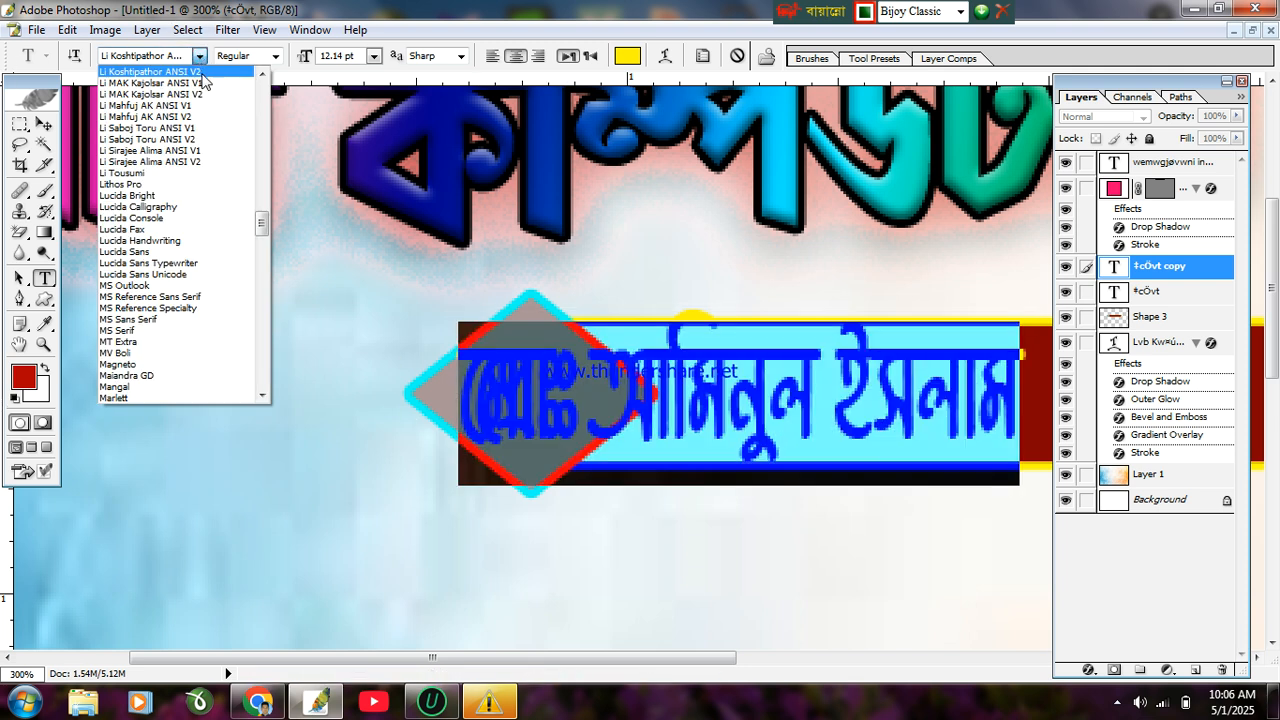
click(204, 94)
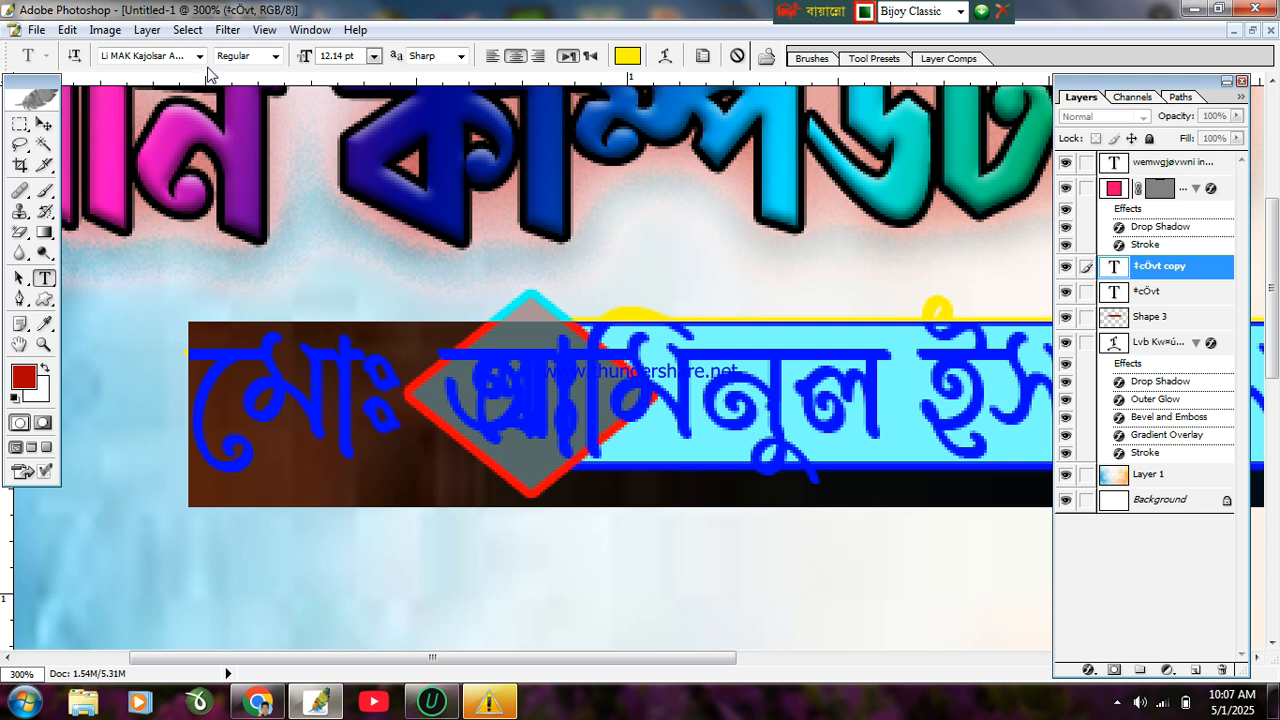
click(200, 56)
click(190, 94)
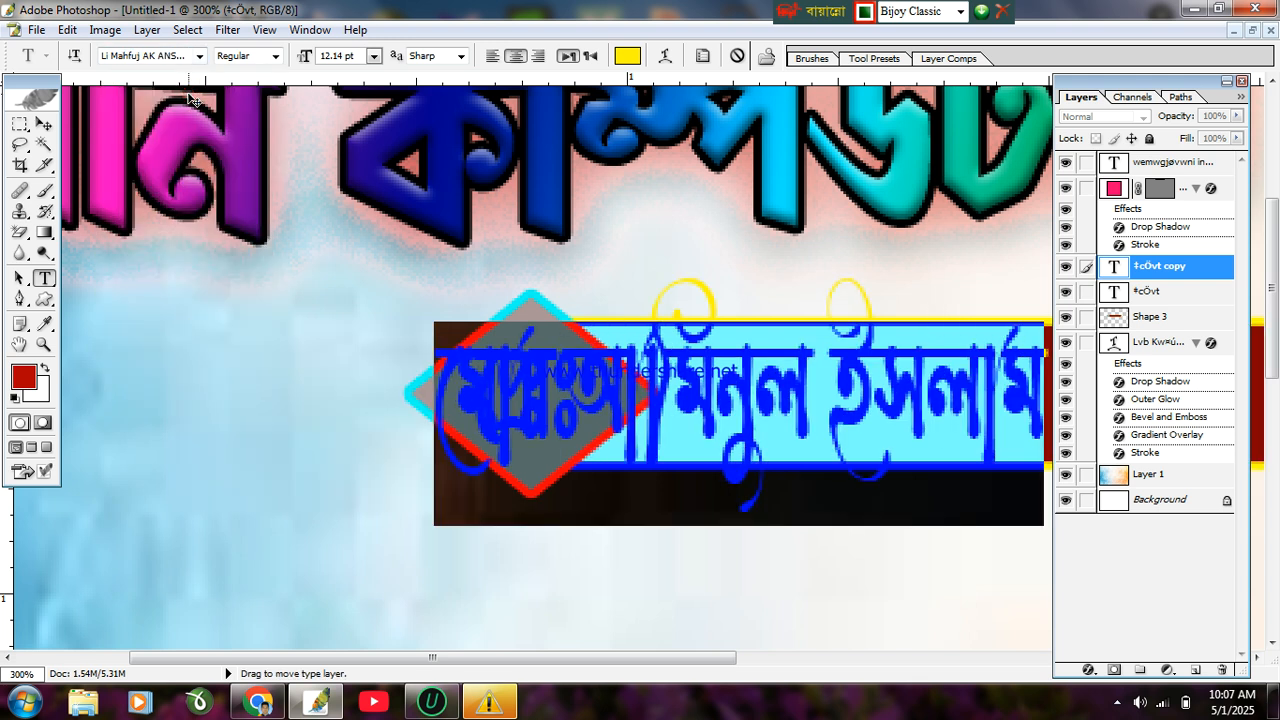
click(200, 57)
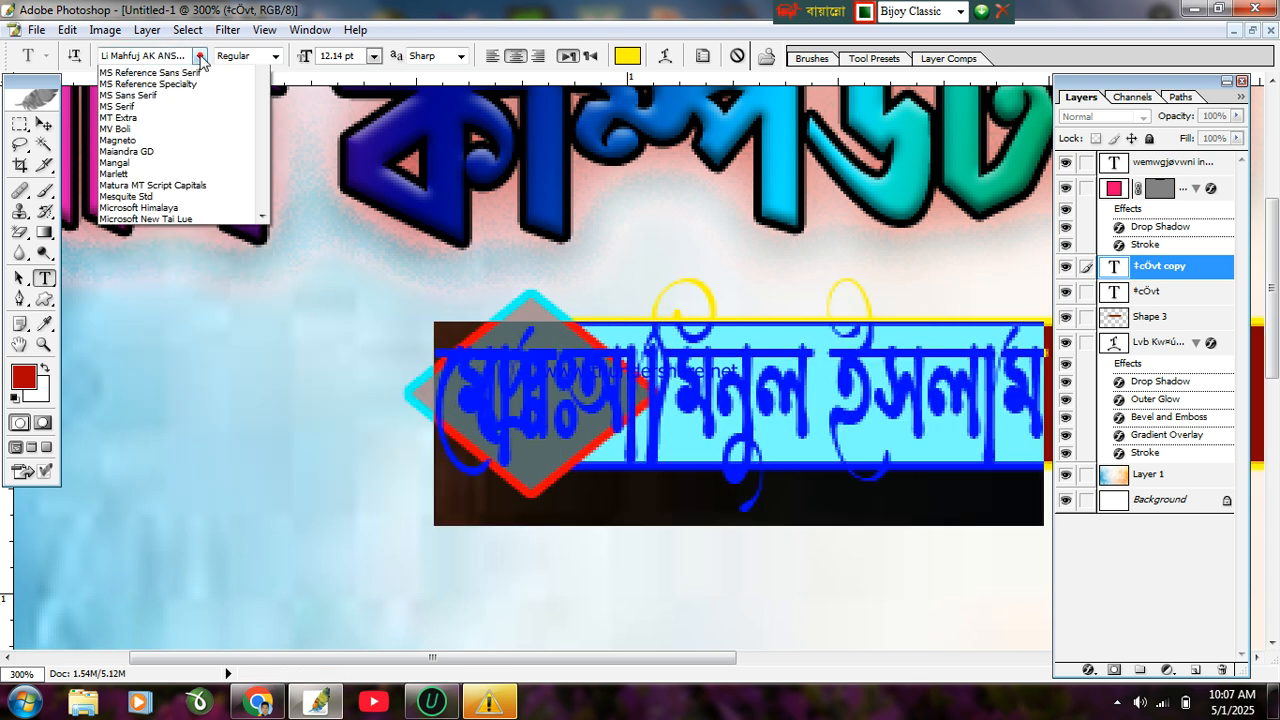
click(190, 94)
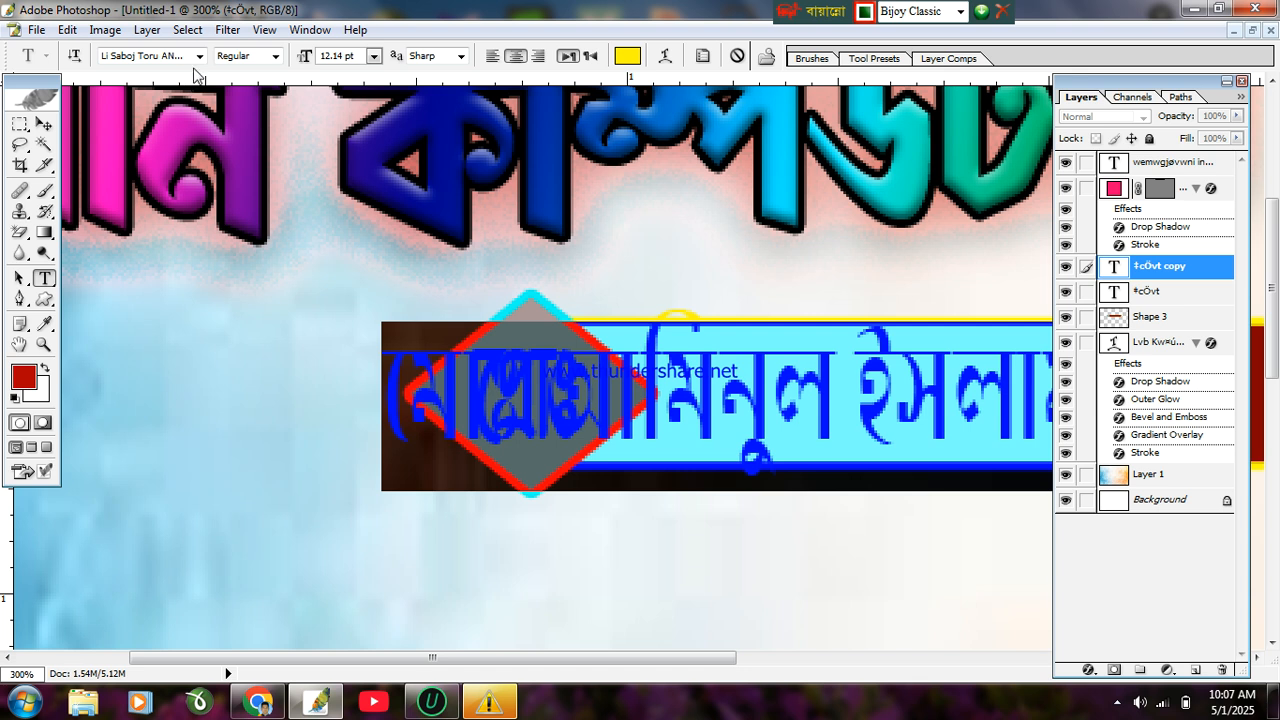
click(200, 57)
click(200, 94)
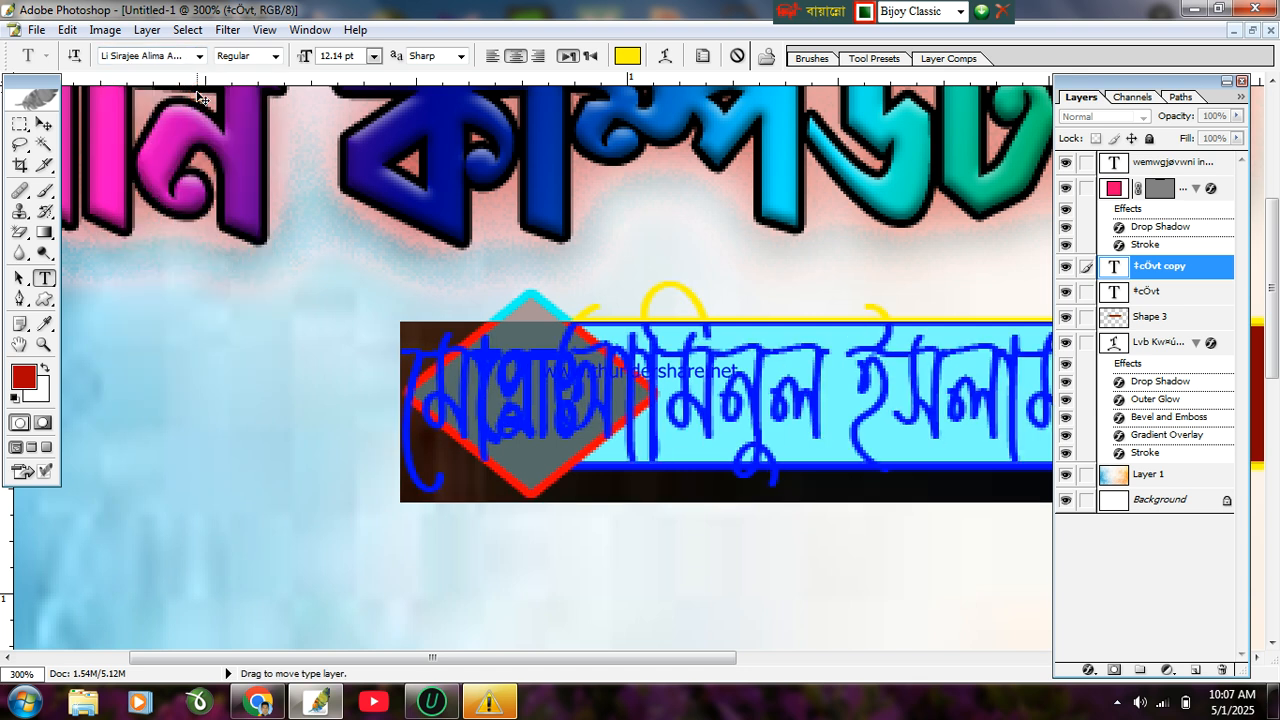
Step: Zoom out to 100% to view the whole banner and commit the name text
scroll(337, 297, up, 3)
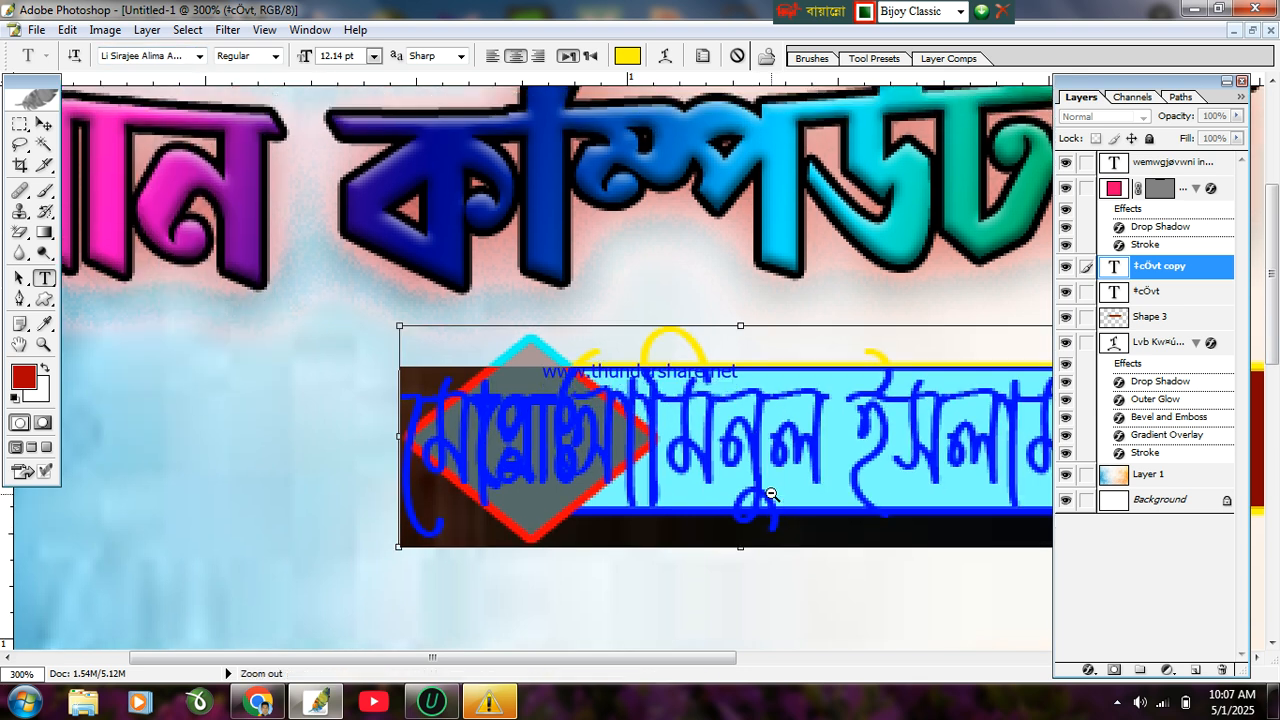
ctrl+alt+click(771, 494)
ctrl+alt+click(771, 494)
ctrl+alt+click(770, 490)
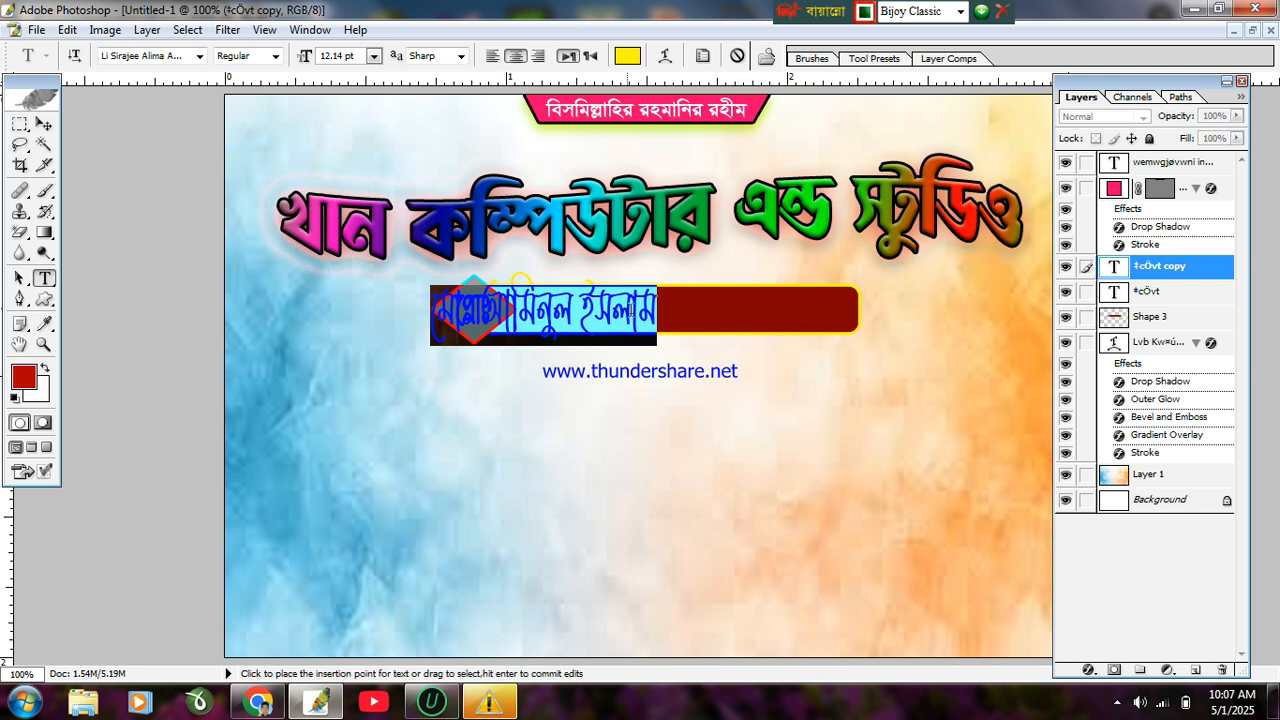
drag(627, 302, 708, 303)
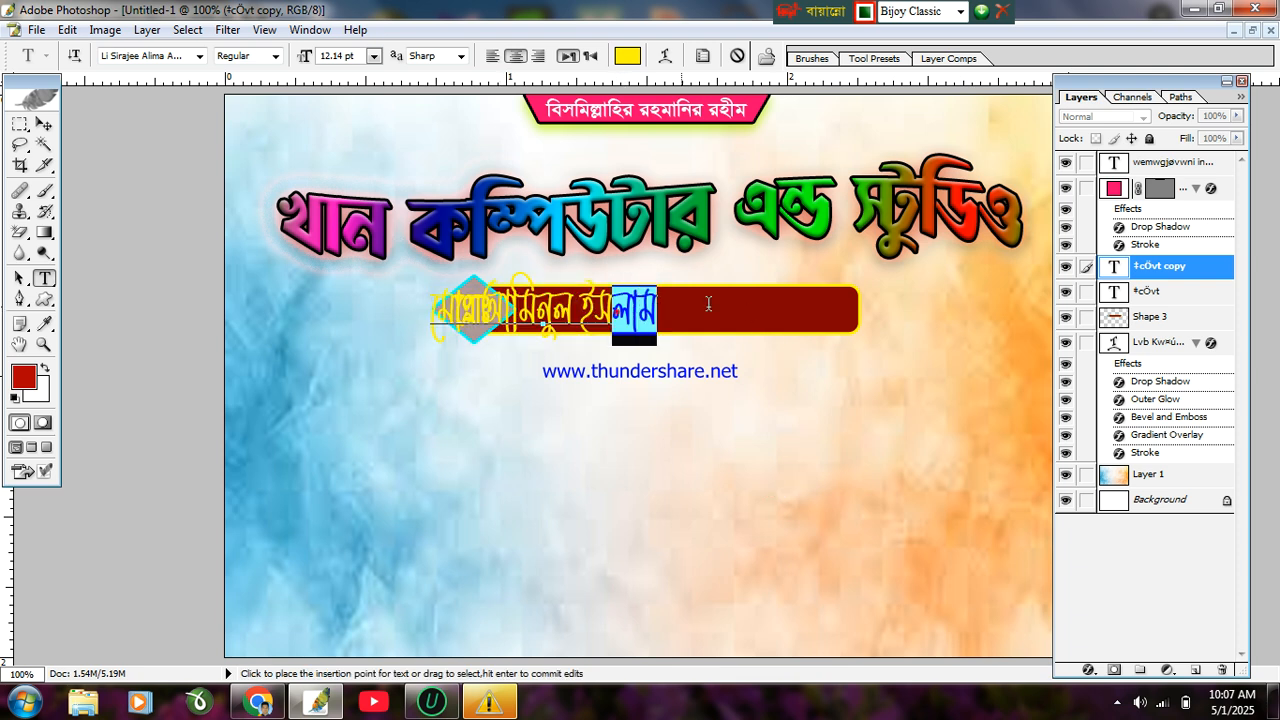
click(44, 123)
Step: Squash the name text flatter and stretch it wider across the dark red bar
drag(570, 271, 664, 301)
drag(758, 308, 842, 308)
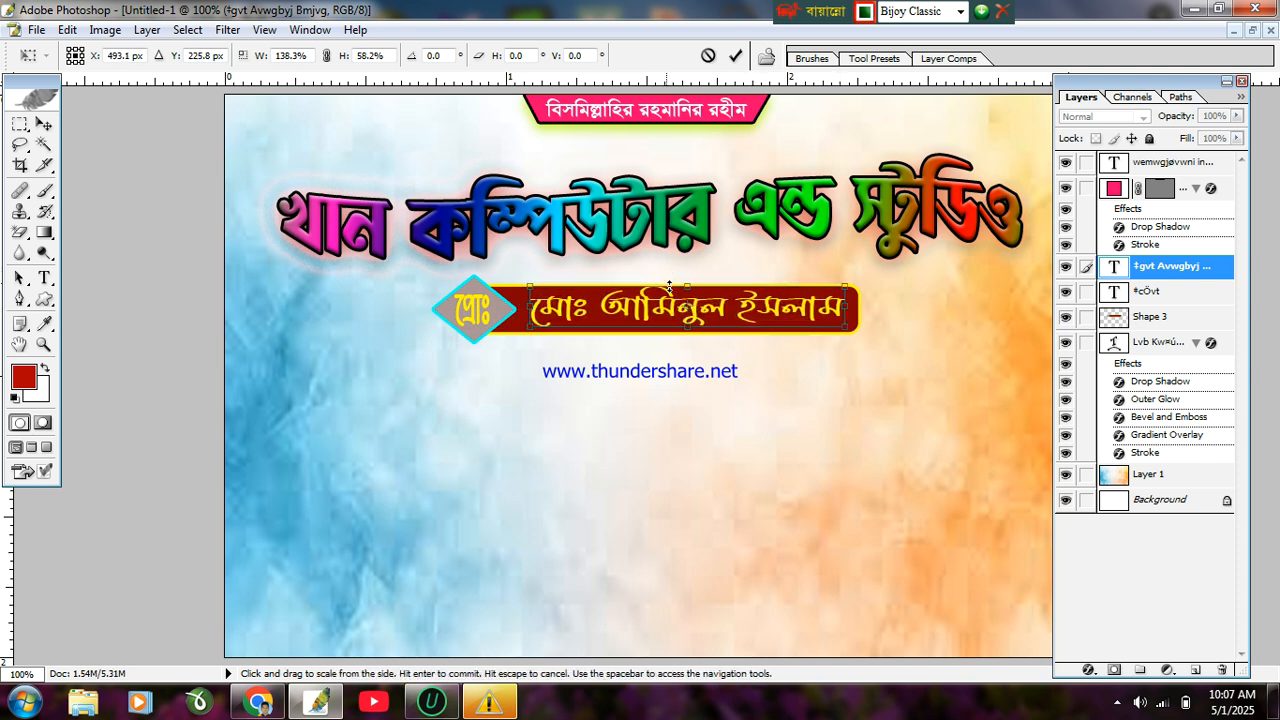
drag(684, 287, 684, 296)
key(Return)
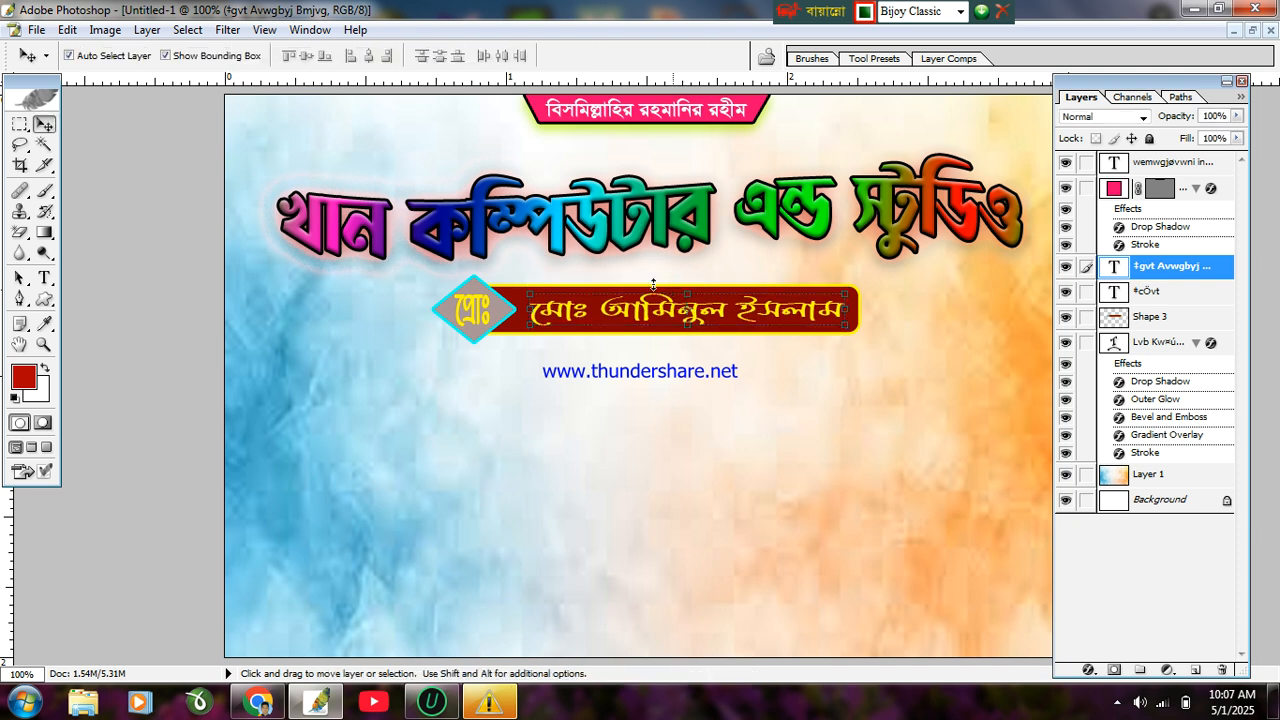
drag(534, 309, 524, 312)
key(Return)
Step: Zoom in to 300% to inspect the name on the red bar
key(ctrl+plus)
key(ctrl+plus)
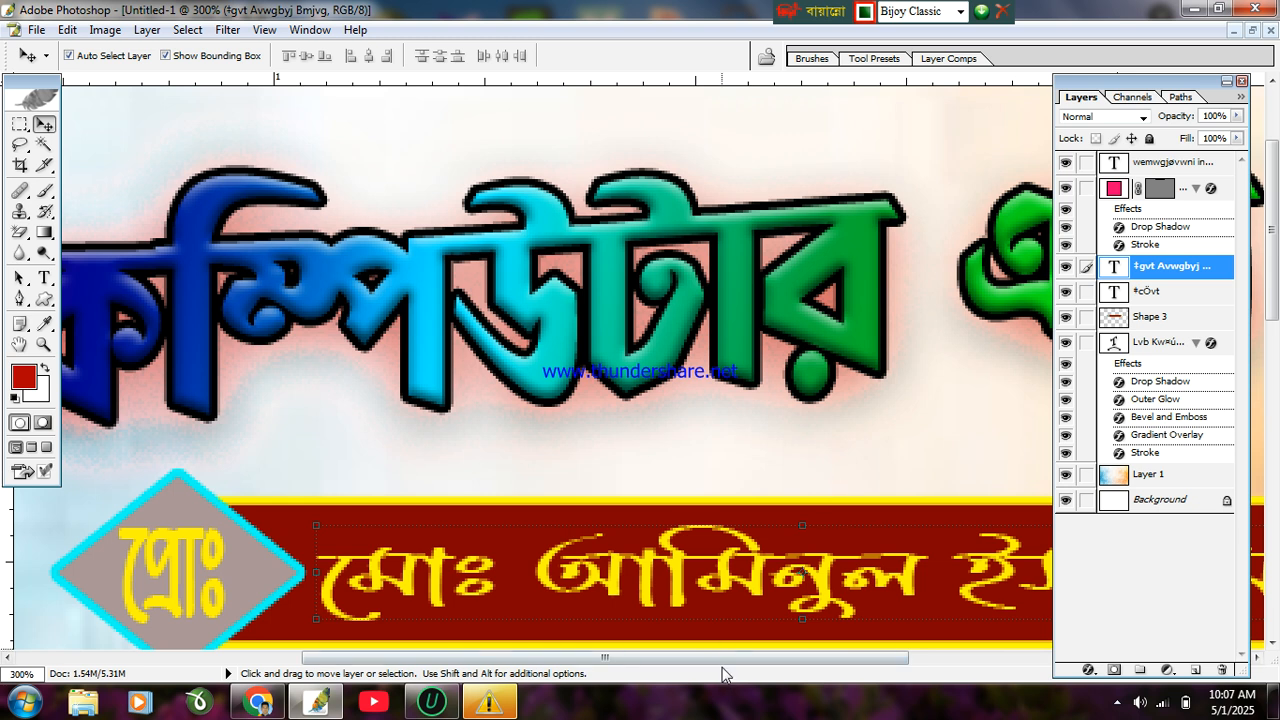
drag(722, 660, 903, 662)
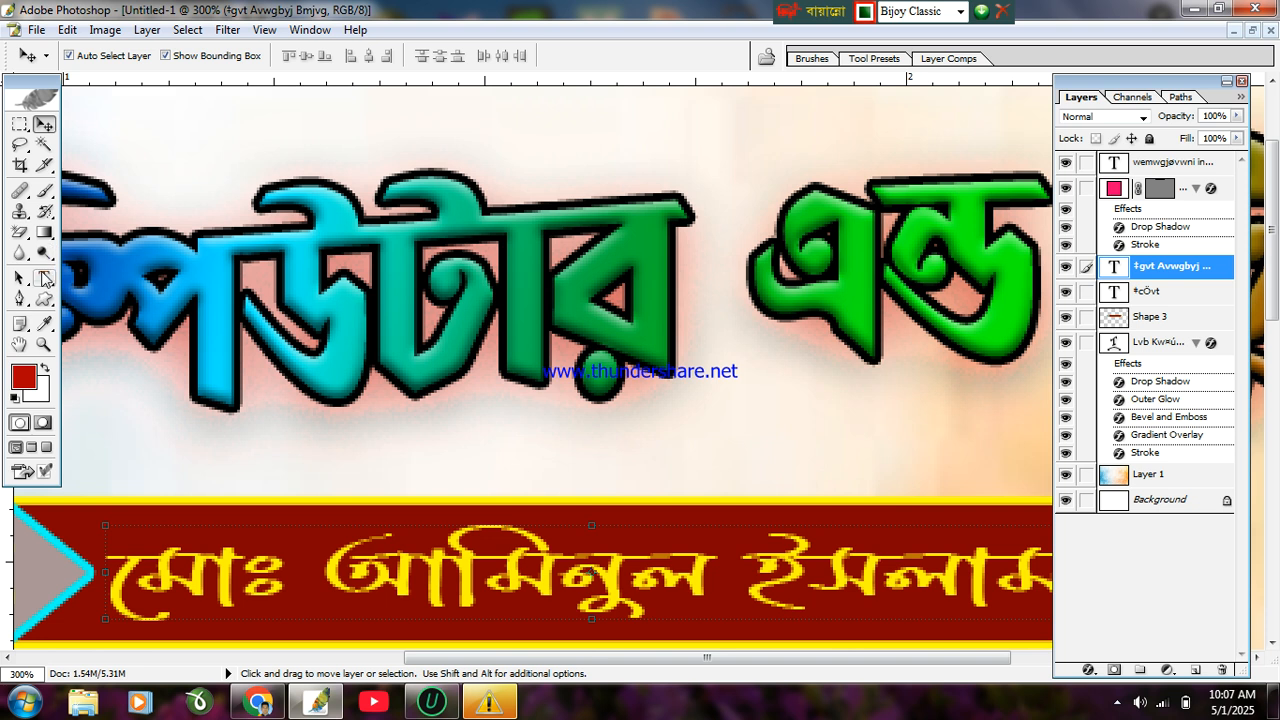
click(44, 279)
Step: Recolour the whole name text white (FFFFFF)
click(145, 601)
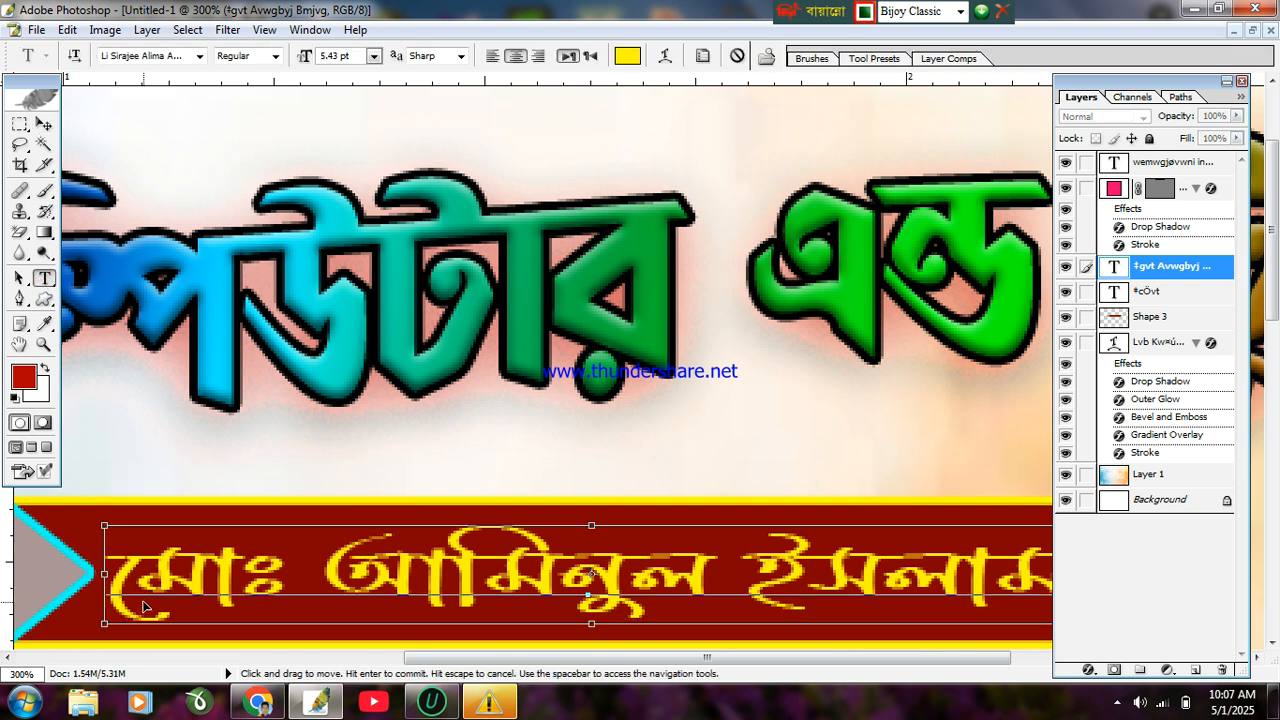
key(ctrl+a)
click(622, 57)
drag(645, 263, 603, 257)
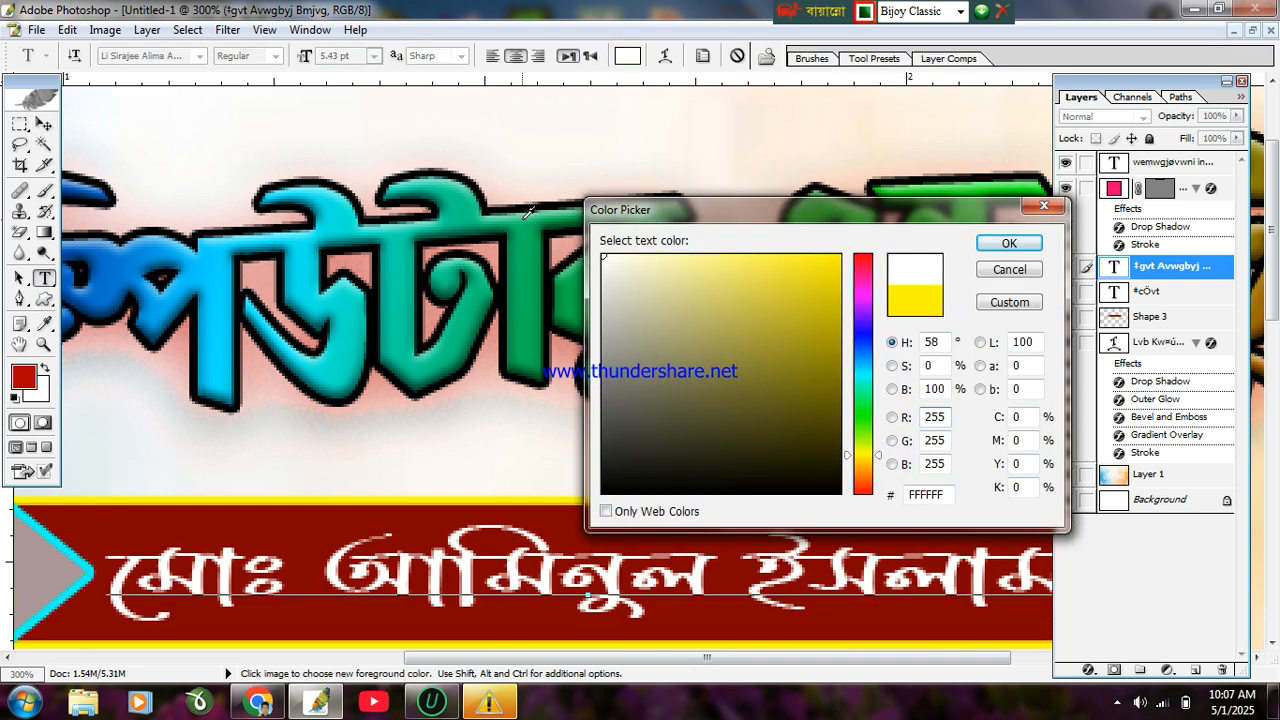
click(1018, 245)
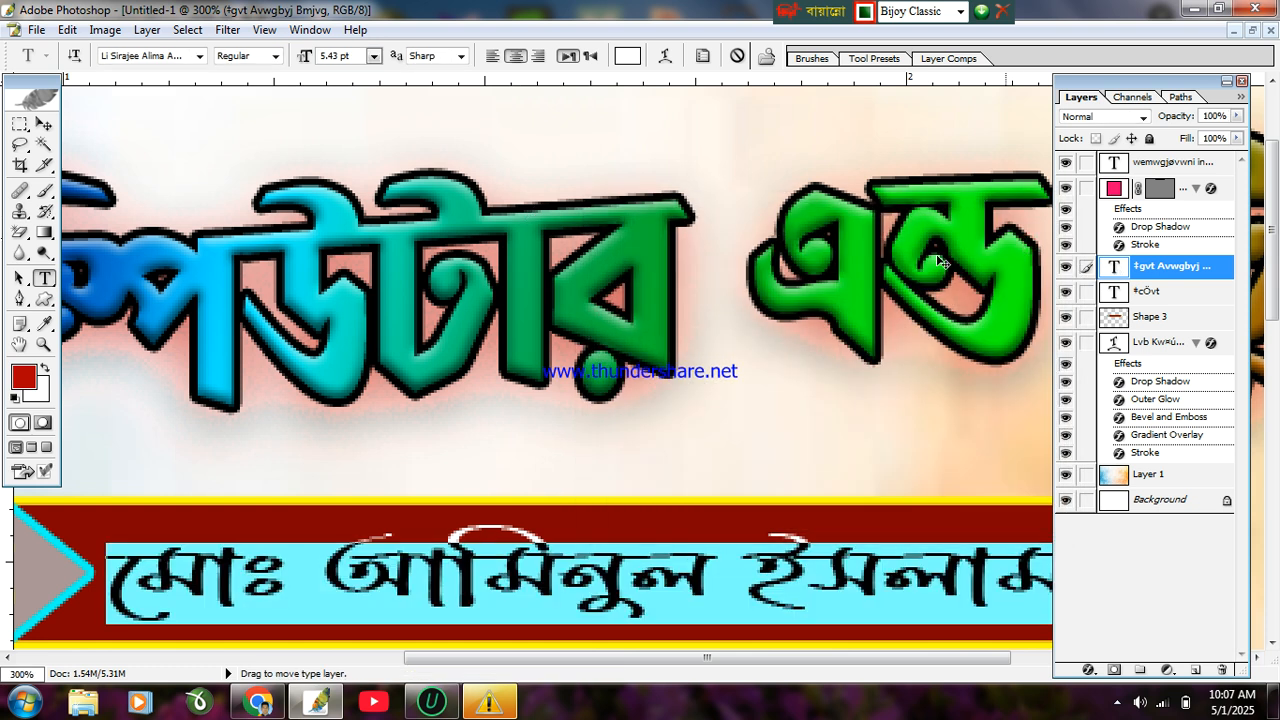
click(564, 521)
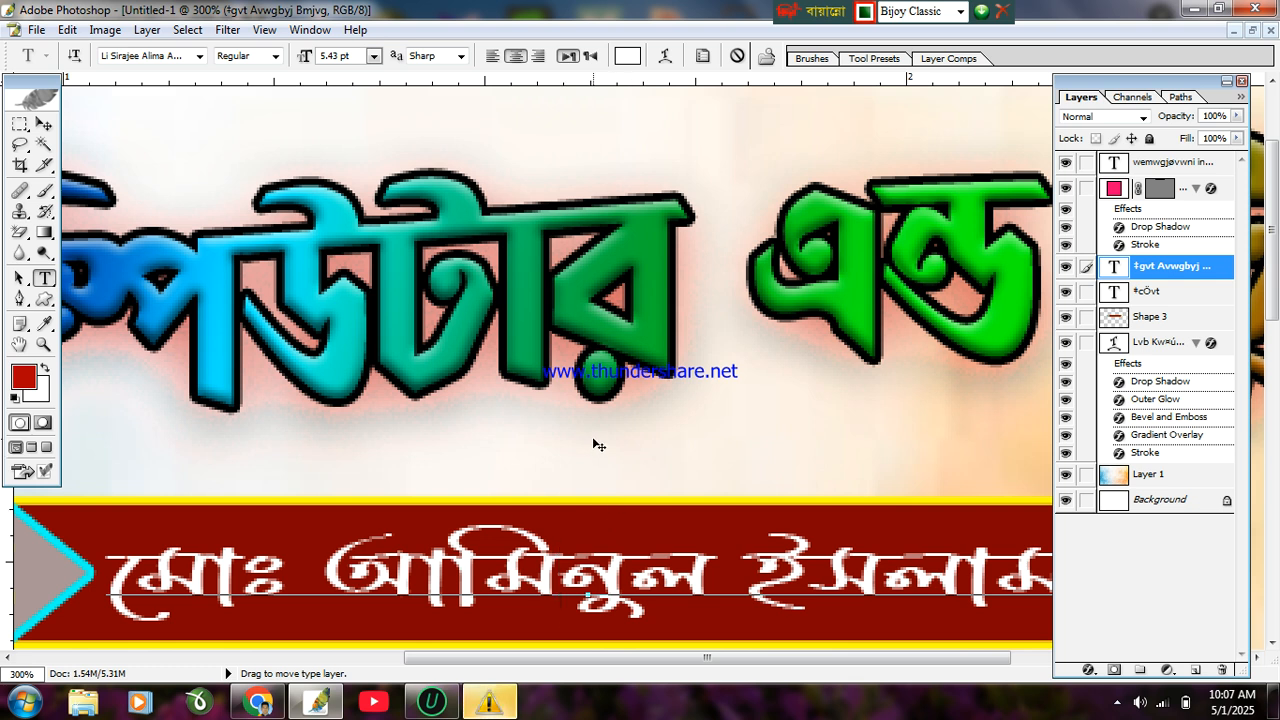
Step: Finish the text edit and make the Background layer active
click(44, 123)
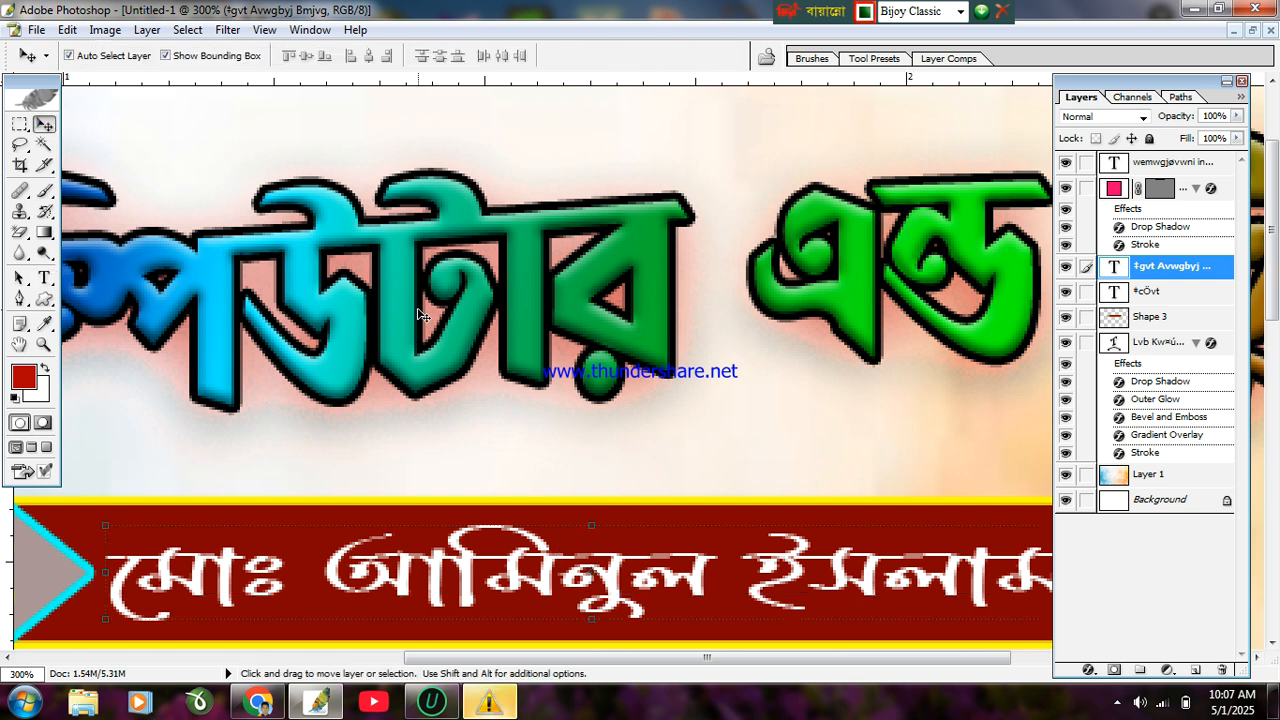
key(e)
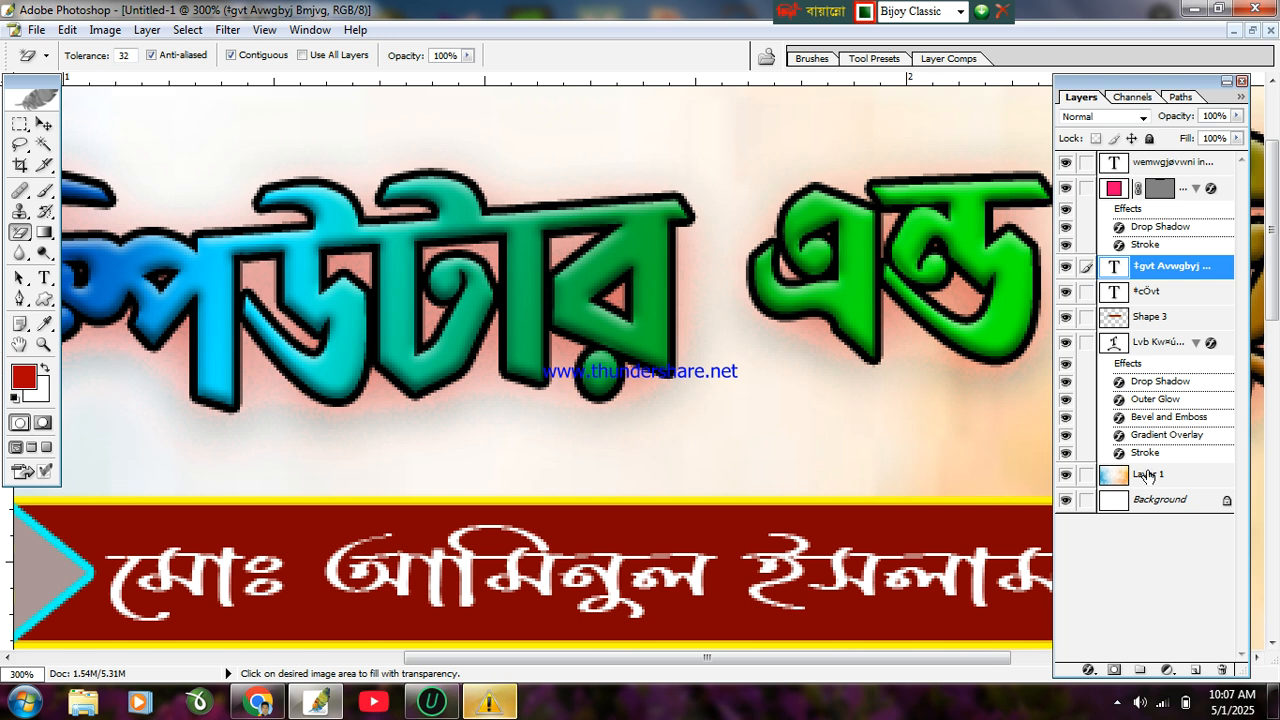
click(1148, 503)
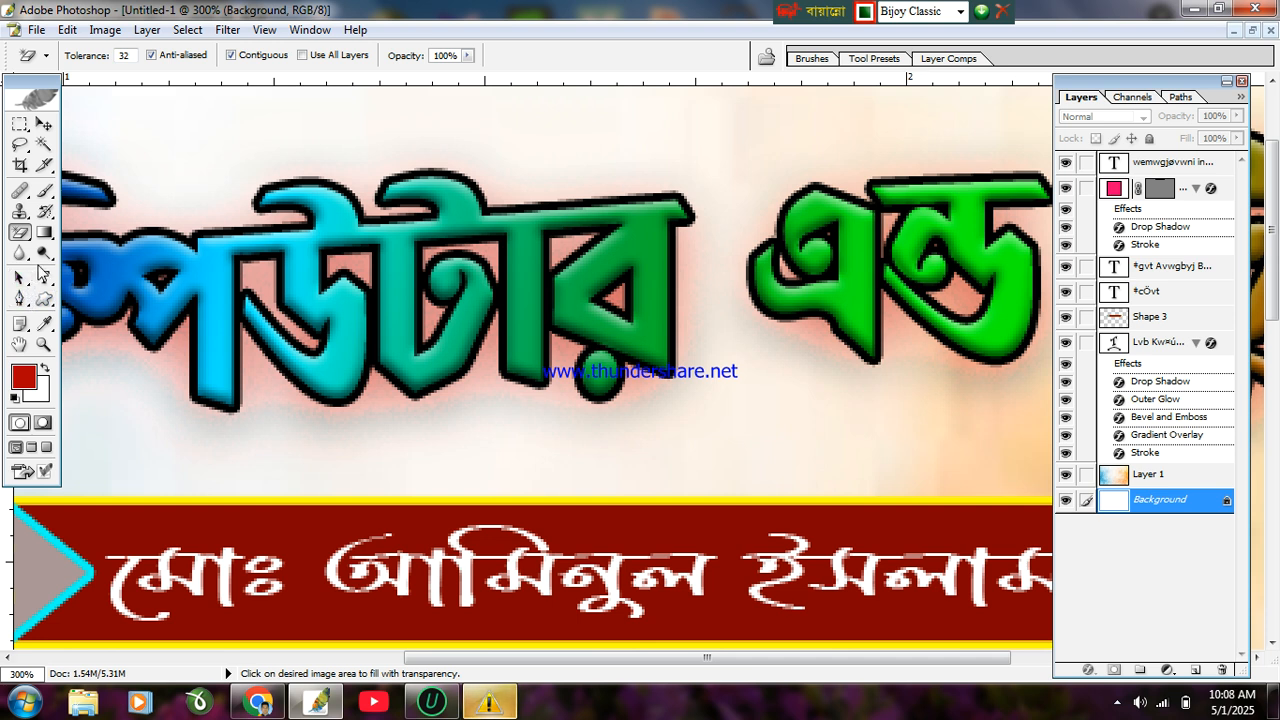
click(19, 344)
Step: Zoom out to 66.7% and nudge the gradient Bangla title layer slightly down
drag(415, 431, 465, 160)
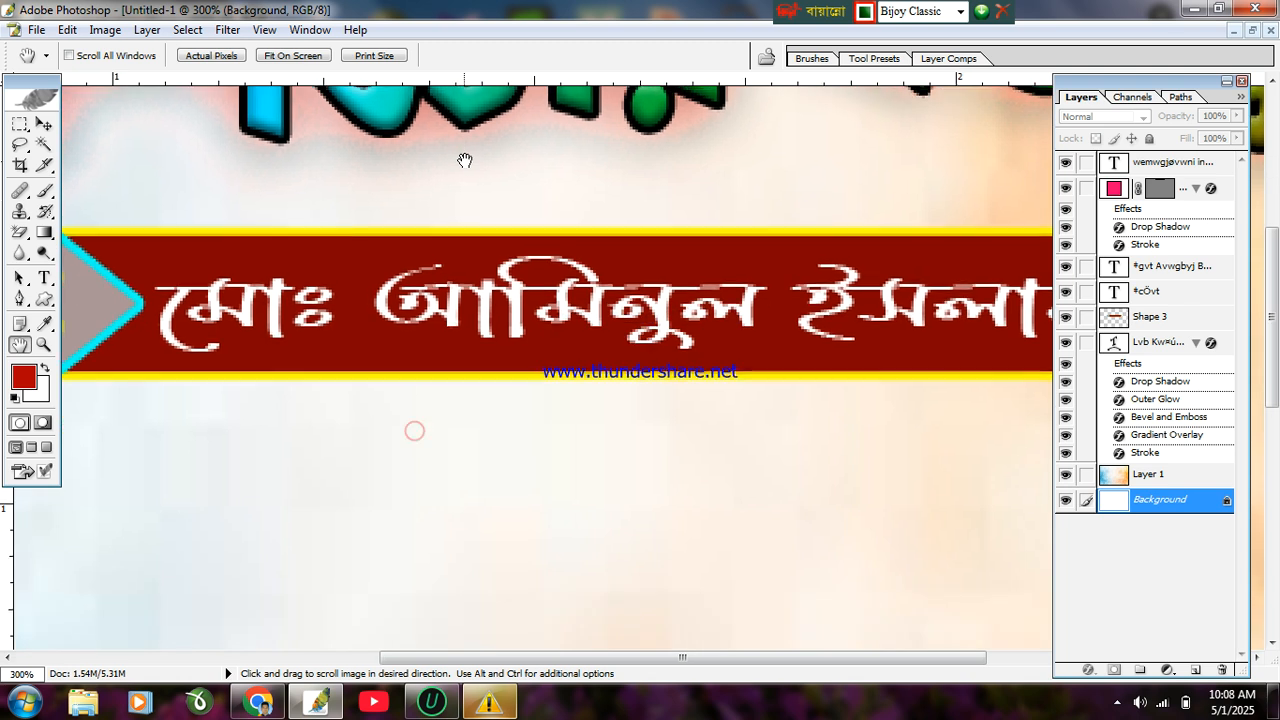
ctrl+alt+click(559, 409)
ctrl+alt+click(559, 414)
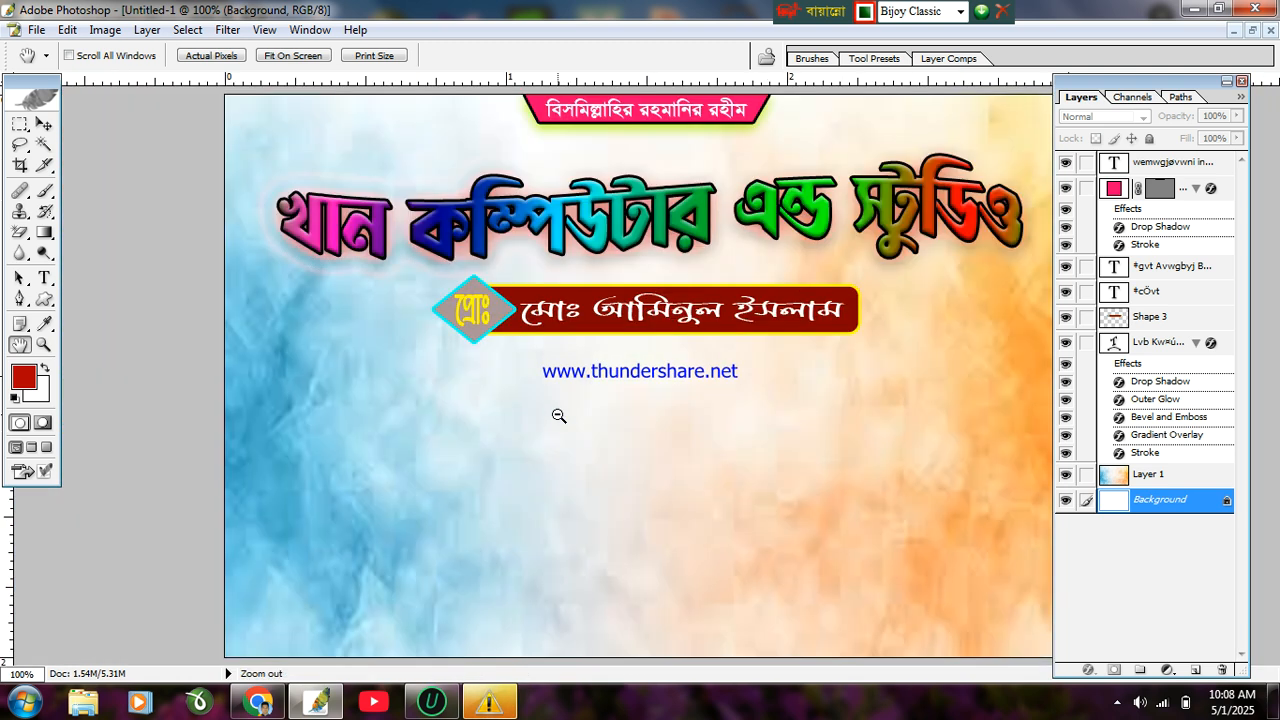
alt+click(559, 415)
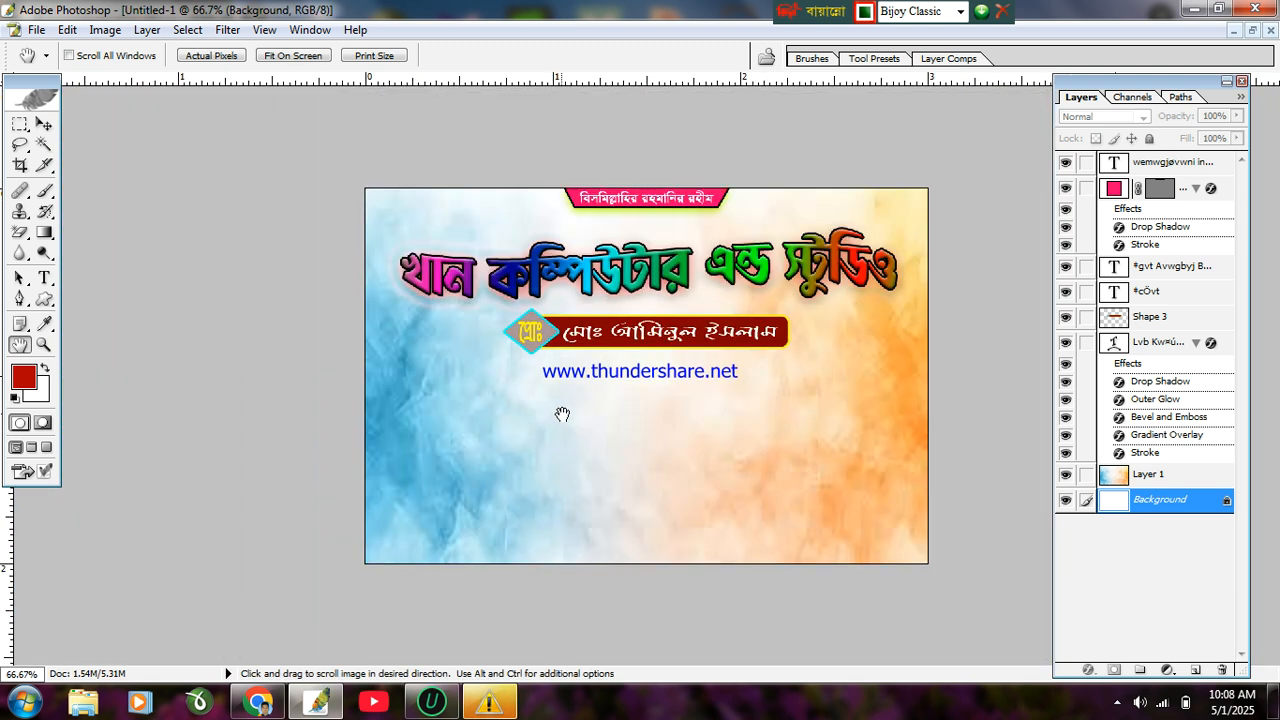
click(44, 123)
click(805, 270)
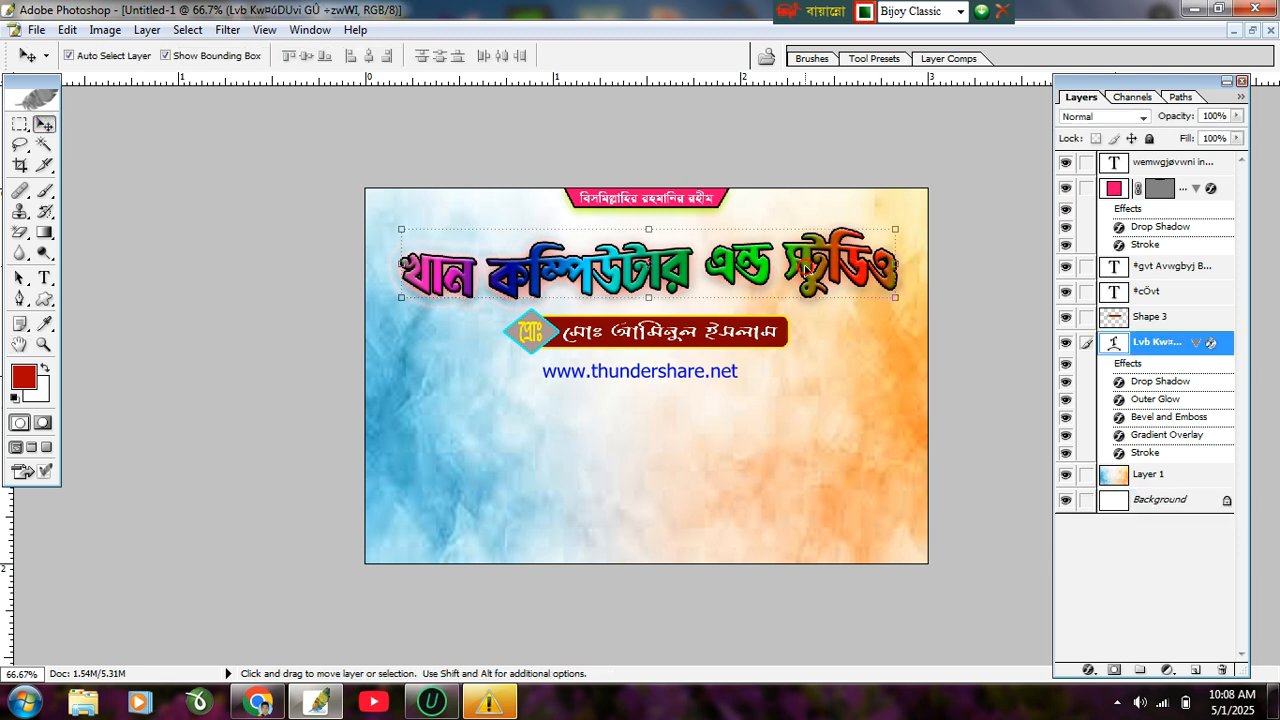
key(Down)
key(Down)
key(Down)
key(Down)
key(Down)
key(Down)
key(Down)
key(Down)
key(Down)
key(Down)
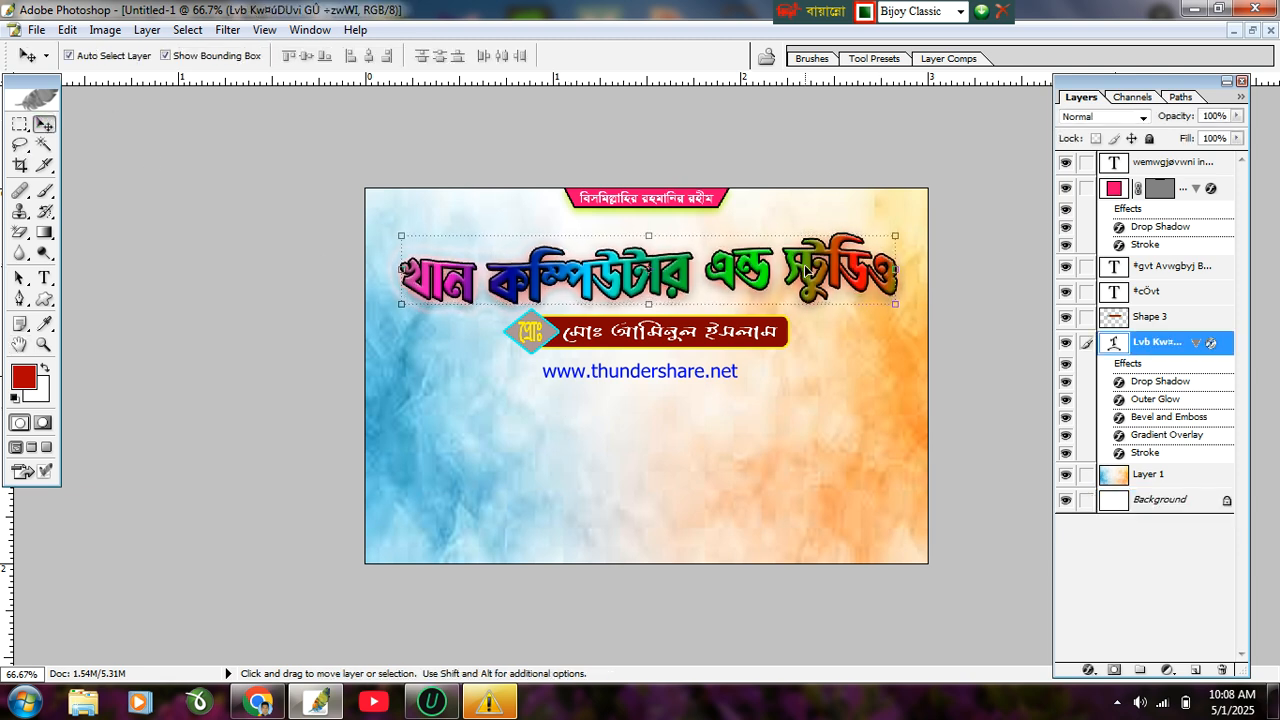
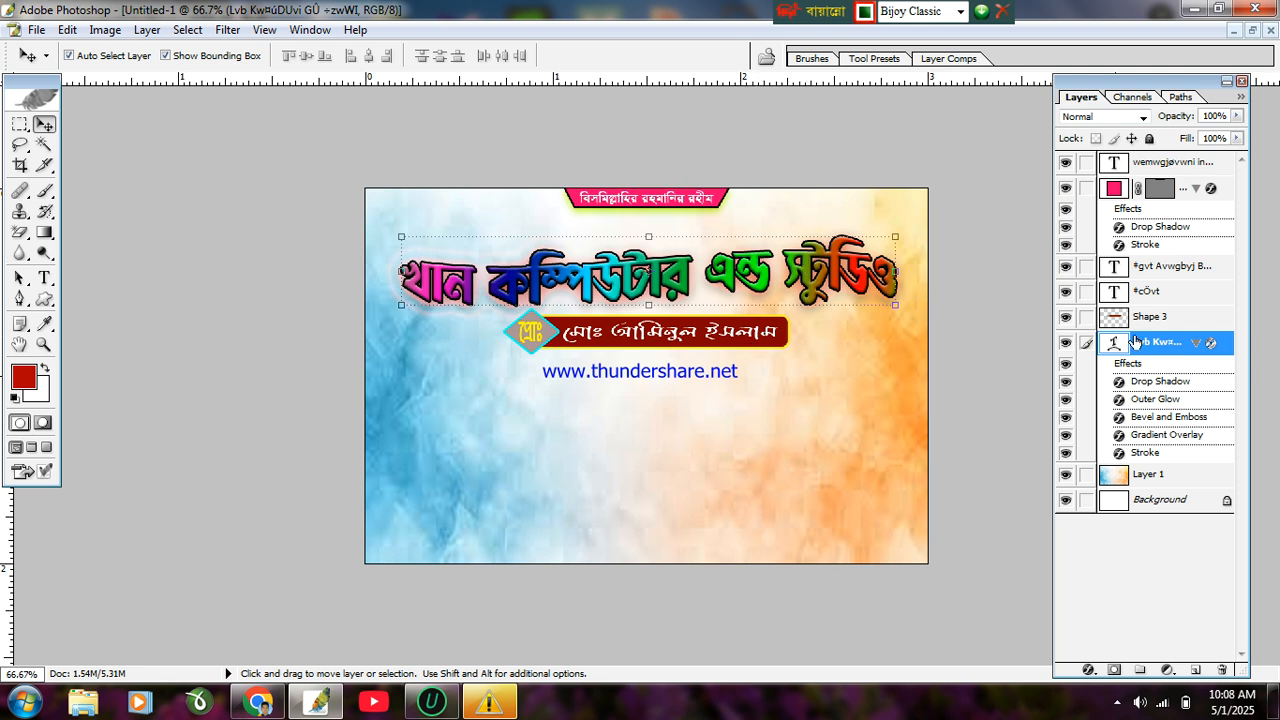
Step: Link Shape 3 and both name-bar text layers to the title, trying a merge and undoing it
click(1086, 317)
click(1086, 291)
click(1086, 266)
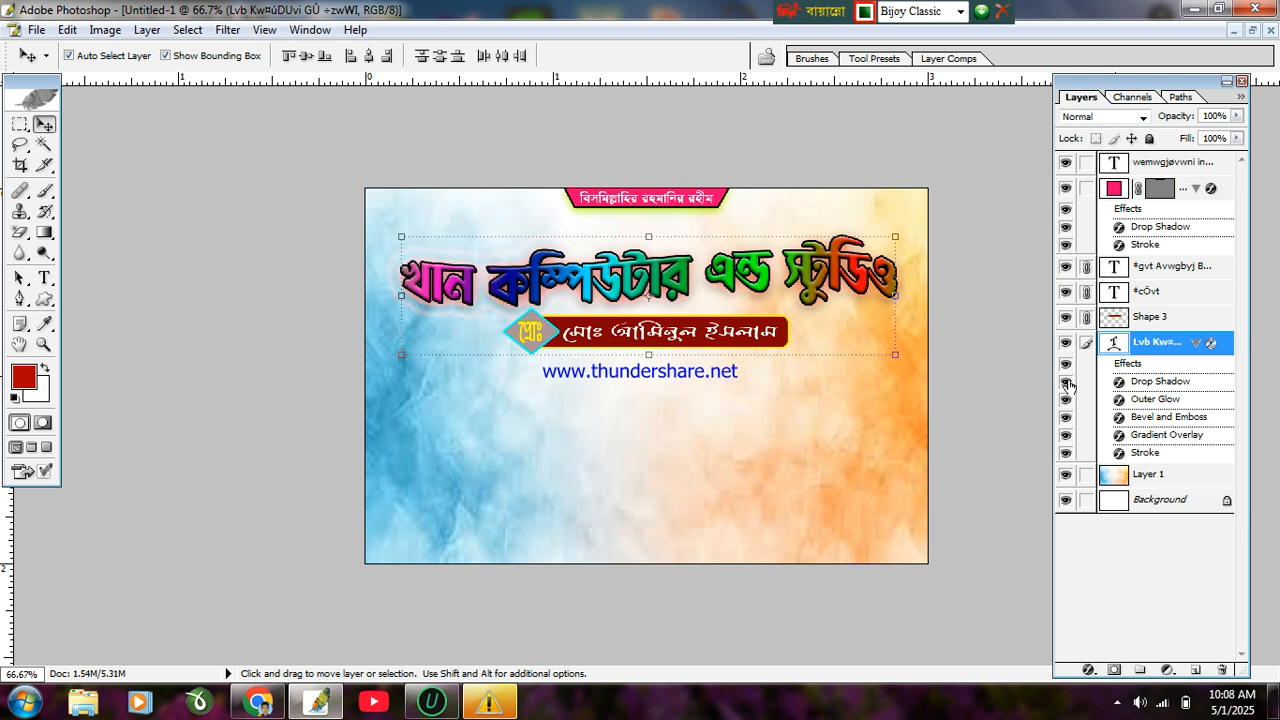
key(ctrl+e)
key(ctrl+z)
click(44, 280)
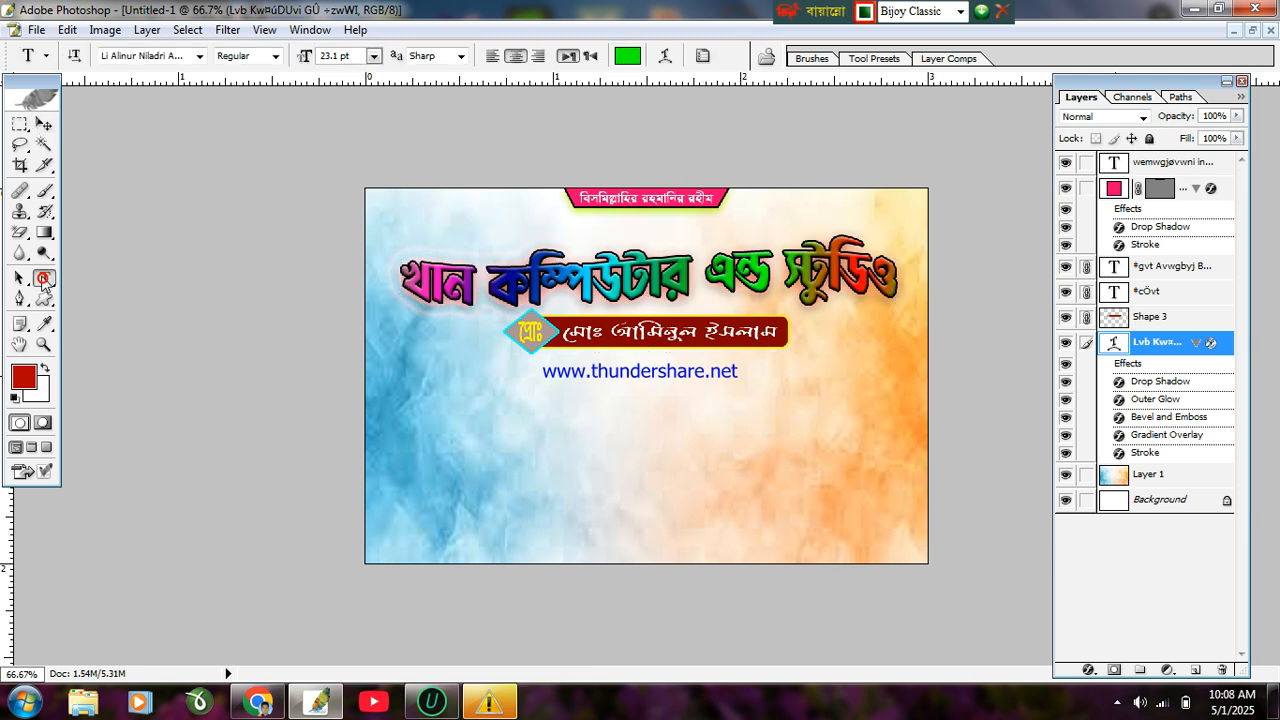
Step: Start a text layer below the URL using the Li Azad Pori ANSI V2 font
click(433, 425)
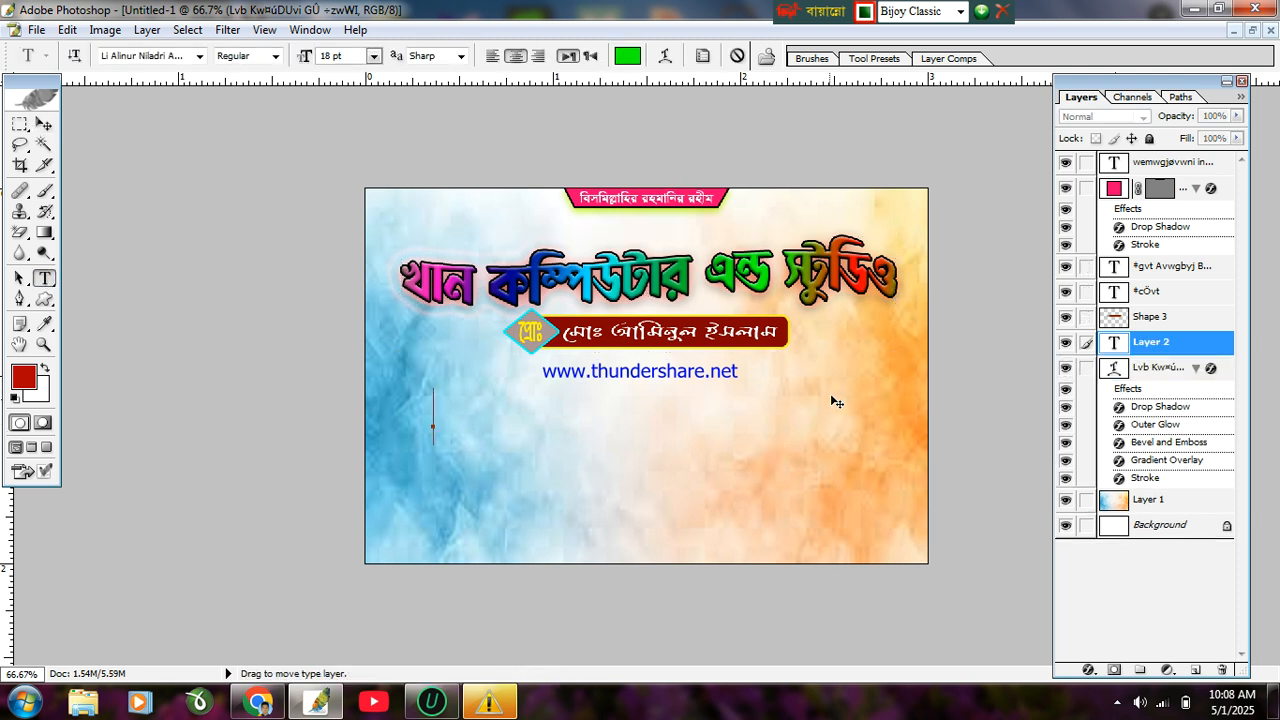
text(c)
key(BackSpace)
text(c)
key(BackSpace)
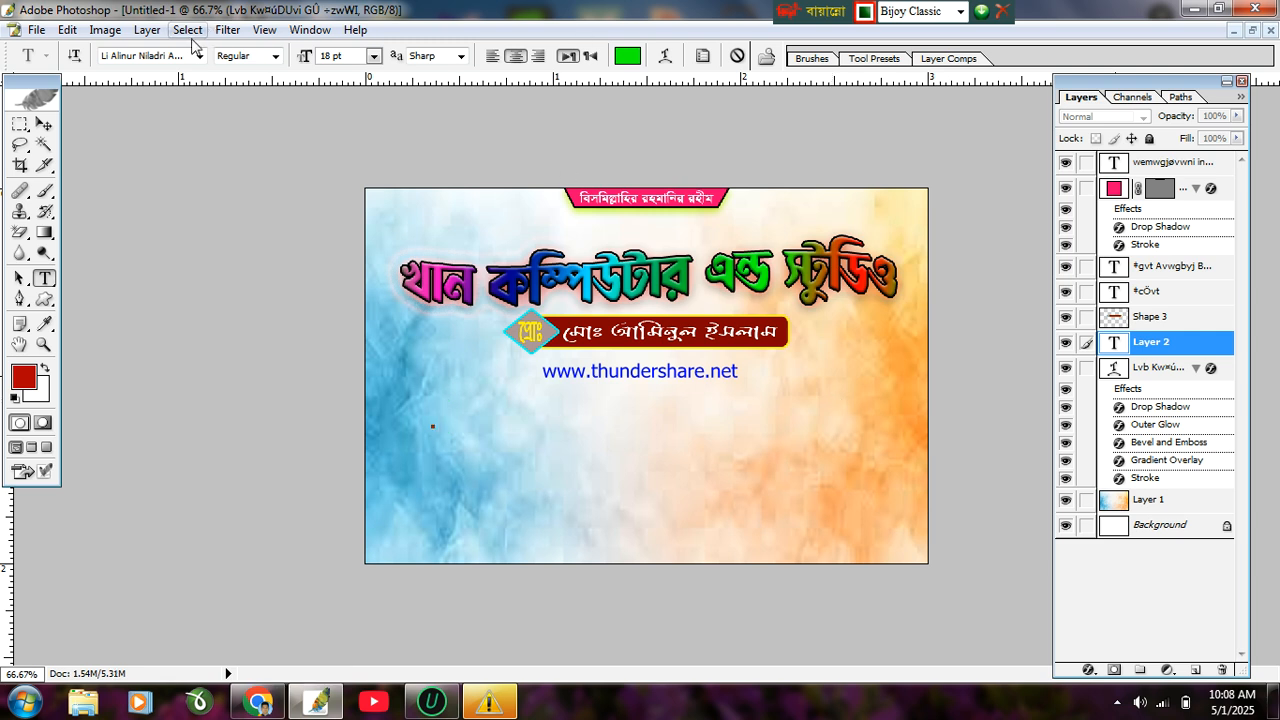
click(199, 56)
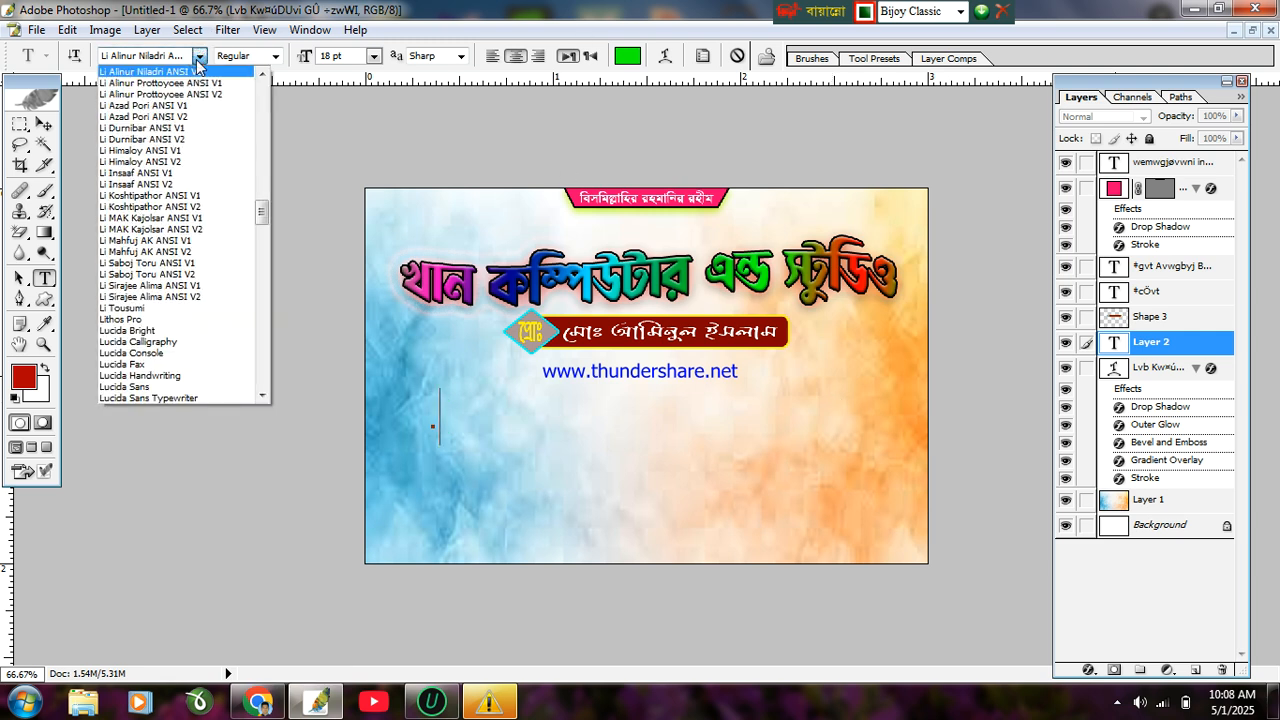
click(170, 116)
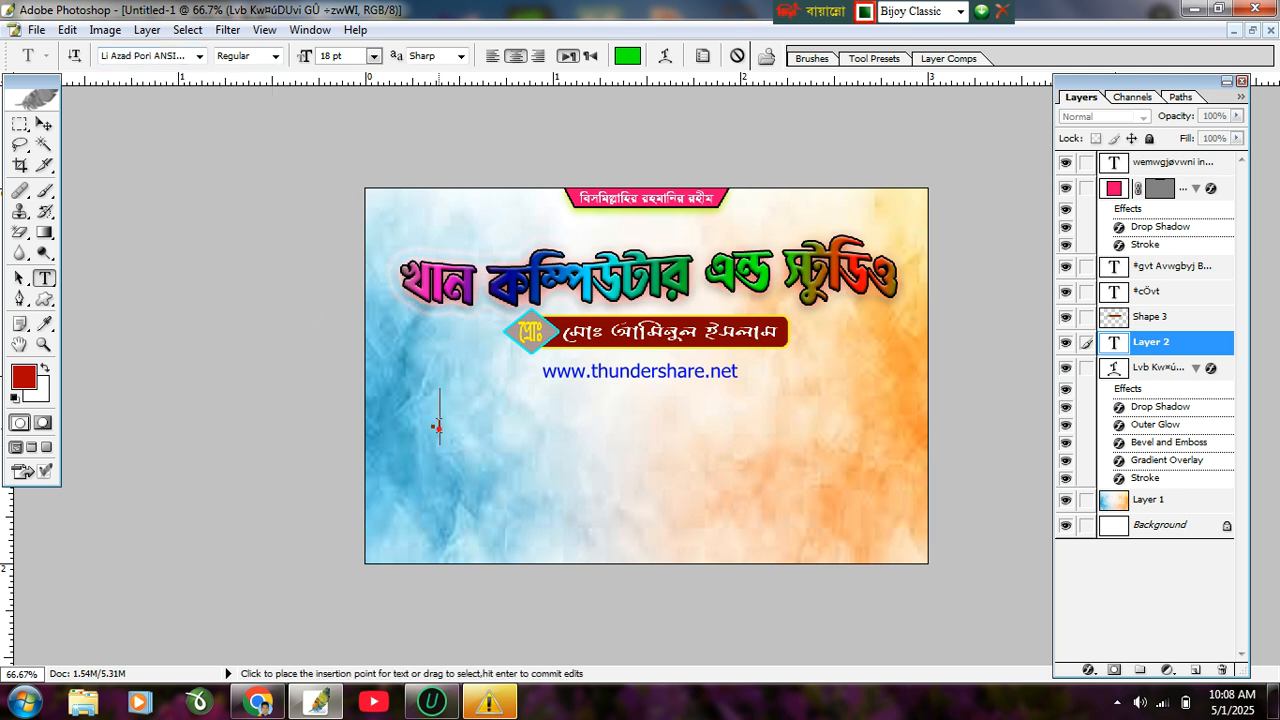
Step: Type the caption 'এখানে সকল প্রকার অন-লাইন কাজ করা হয়. ফটোকপি…' and continue its second line
text(এখানে)
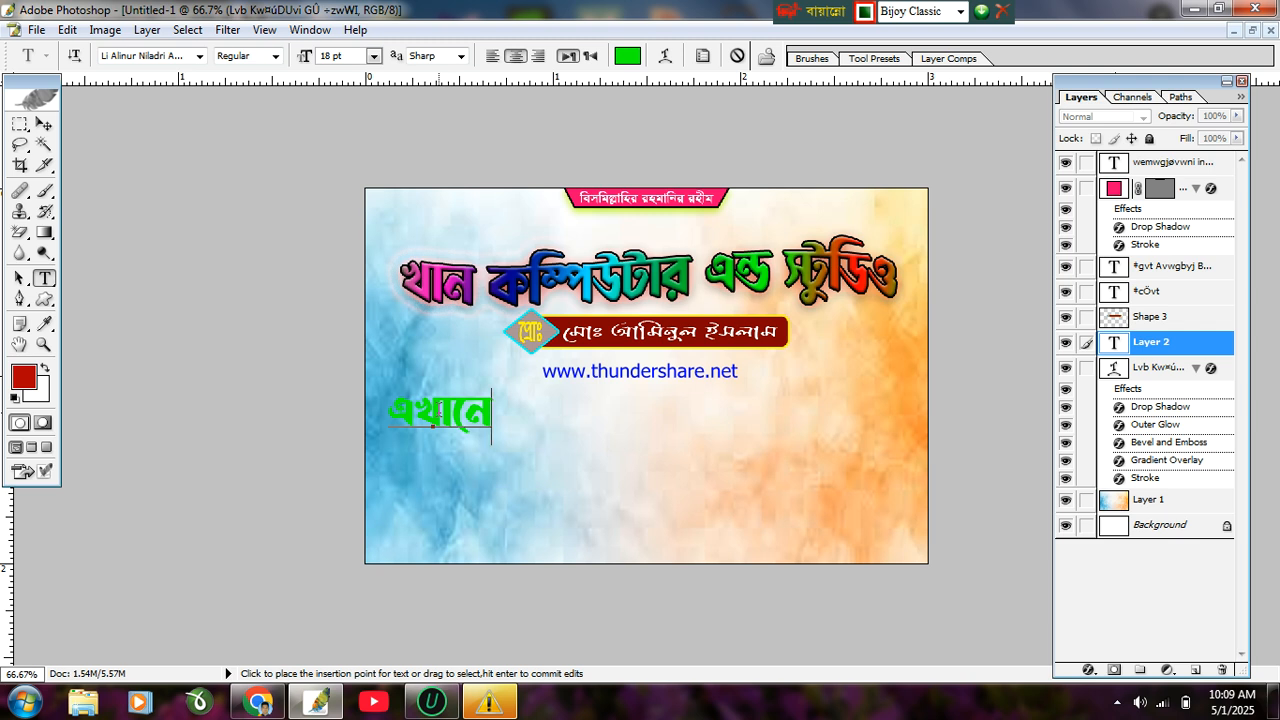
text(সক)
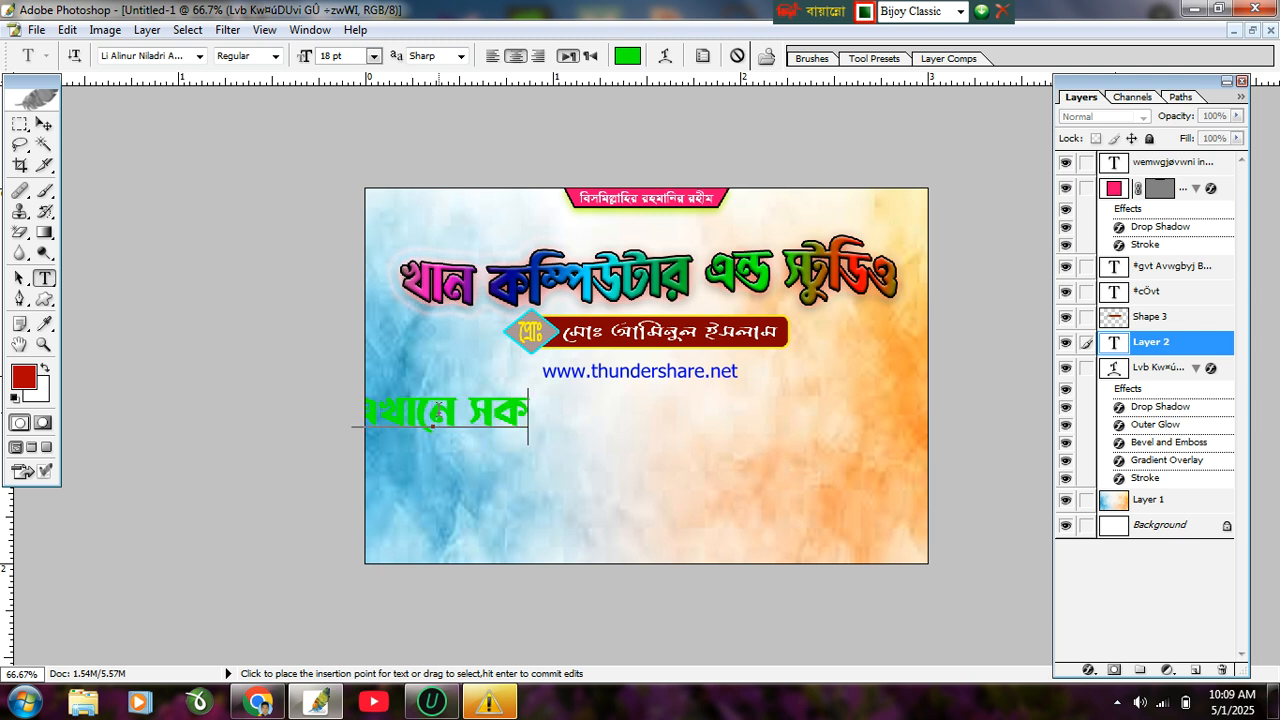
text(ল প্র)
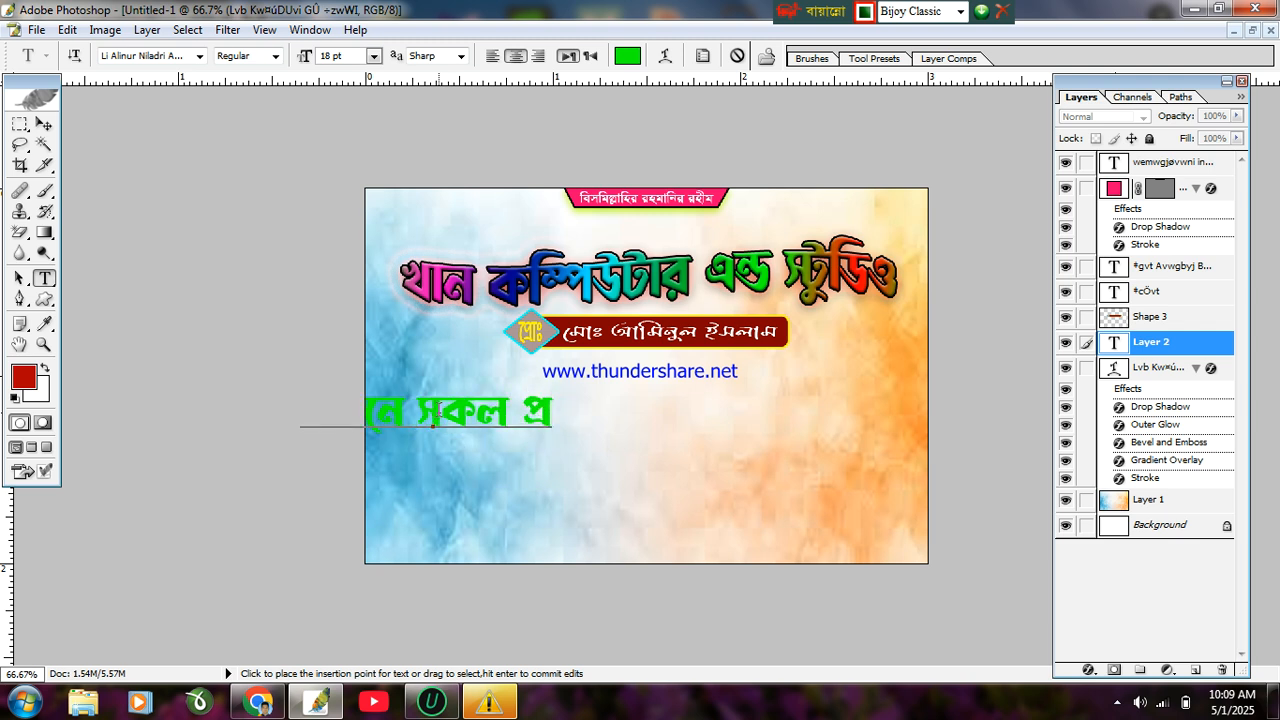
text(কার অ)
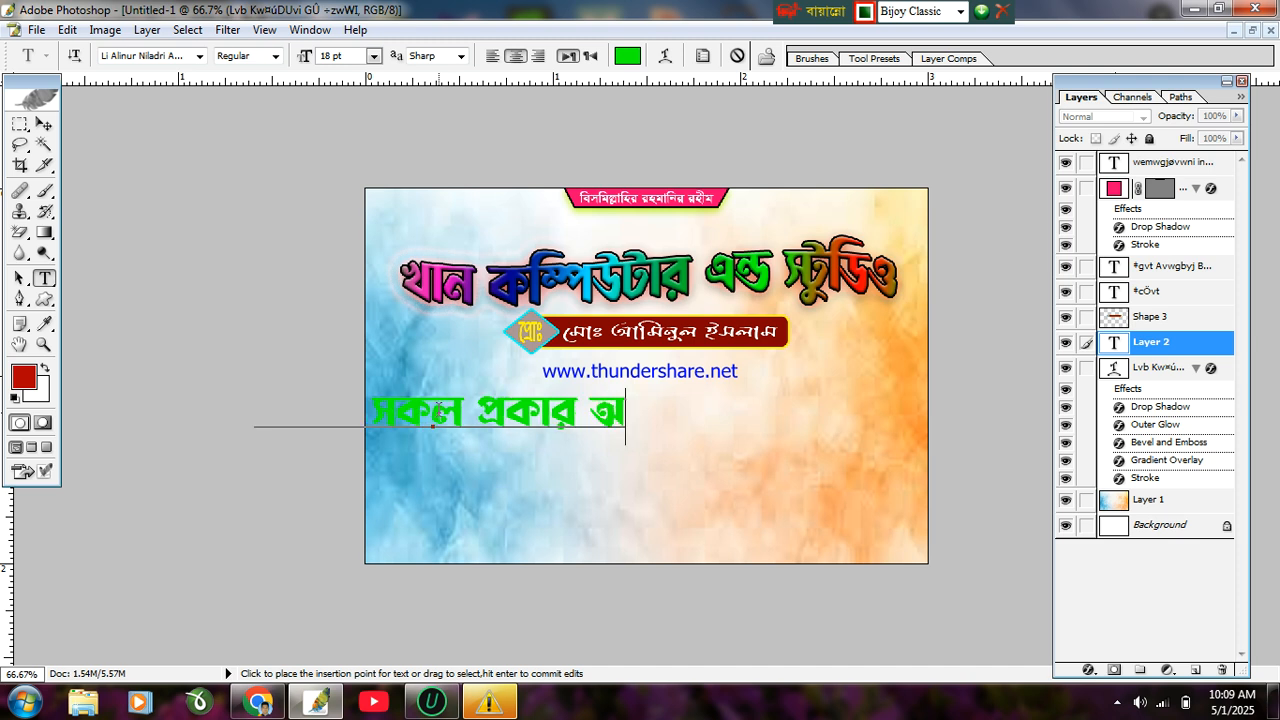
text(ন-লাই)
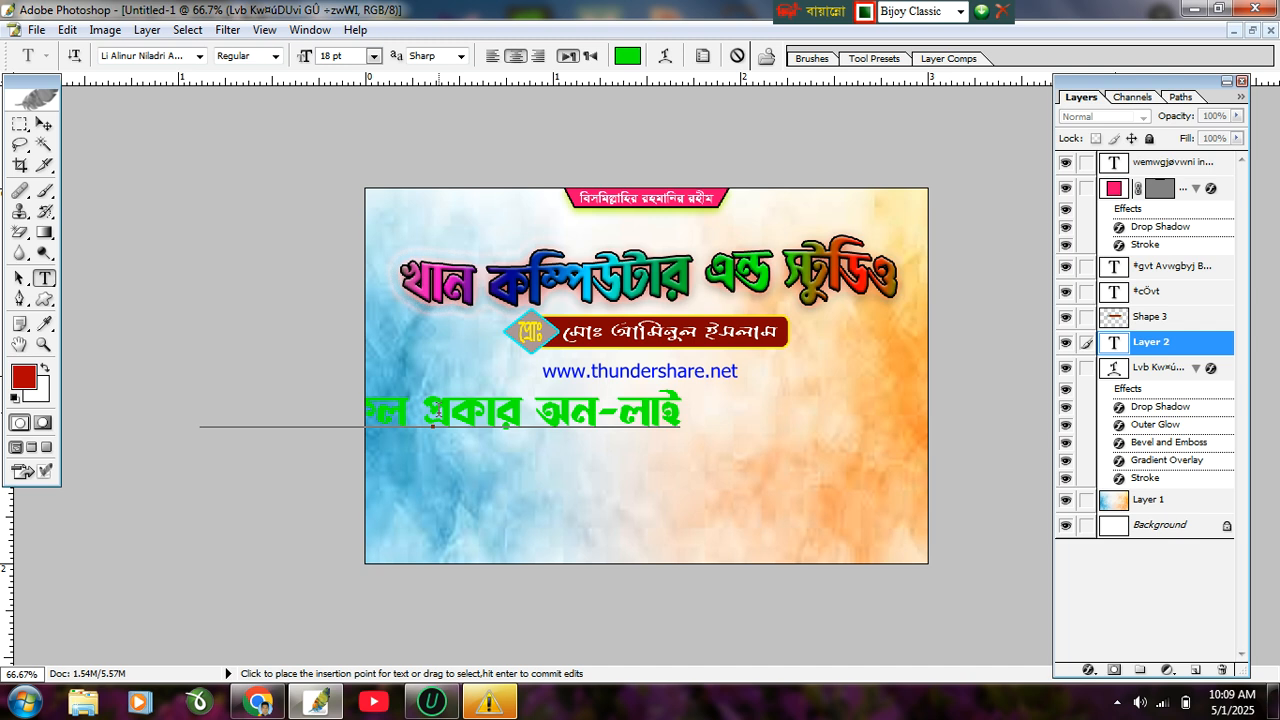
text(ন কাজ করা)
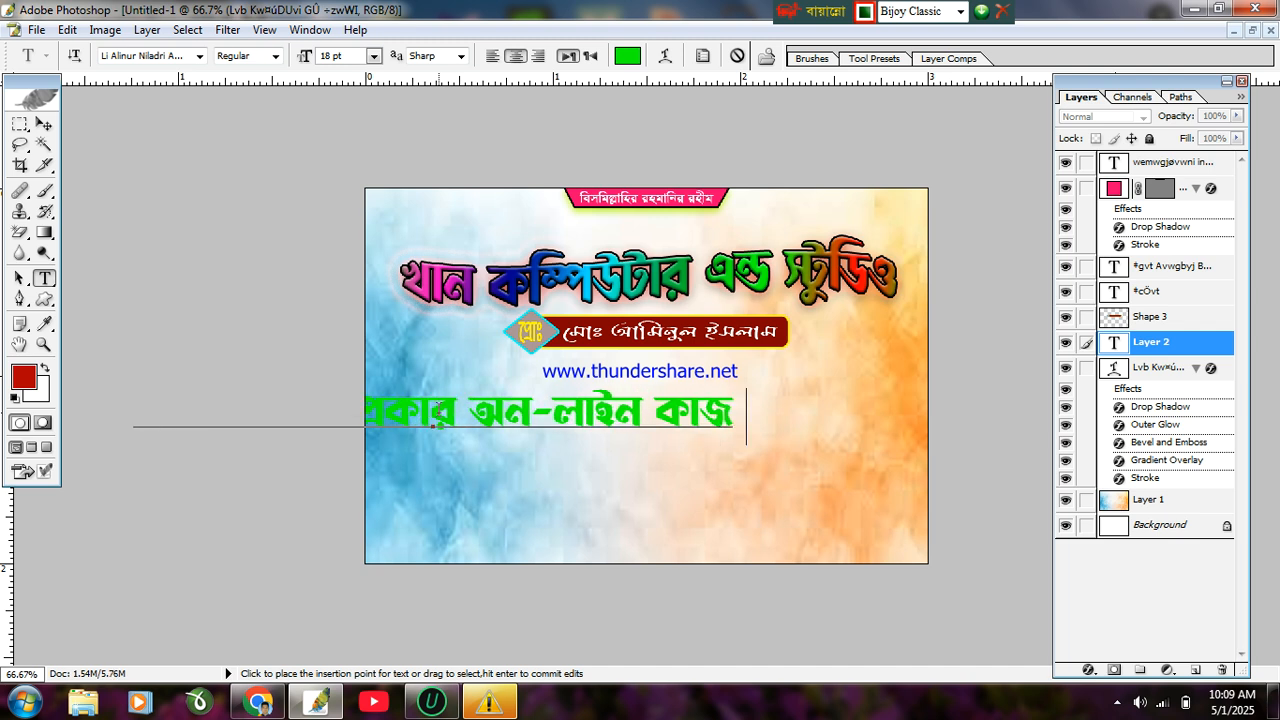
text( হয়)
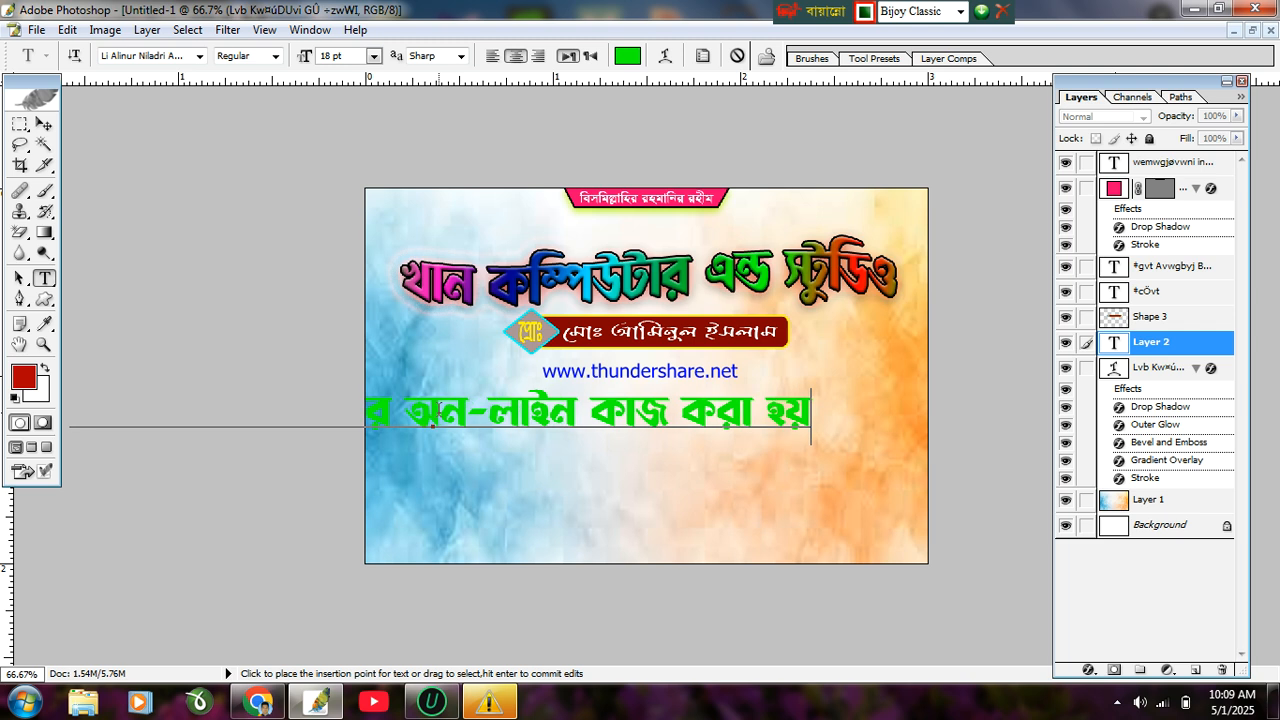
text( এ)
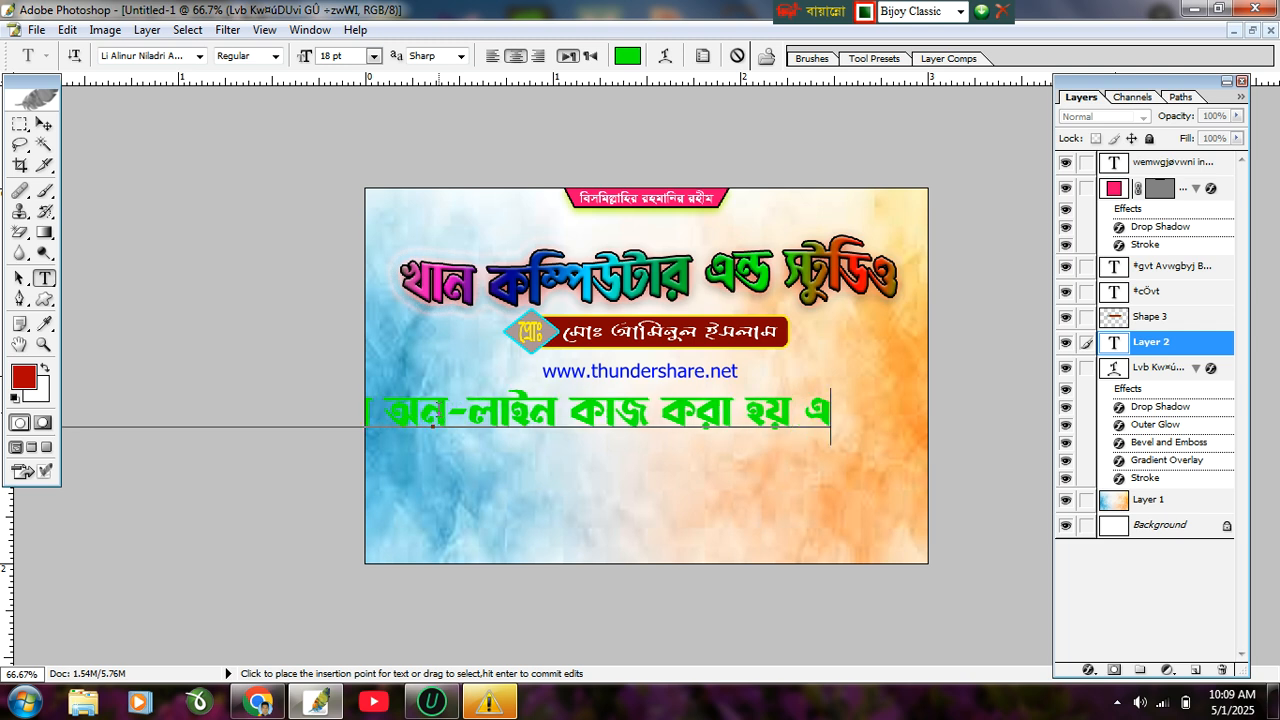
key(BackSpace)
key(BackSpace)
text(ও)
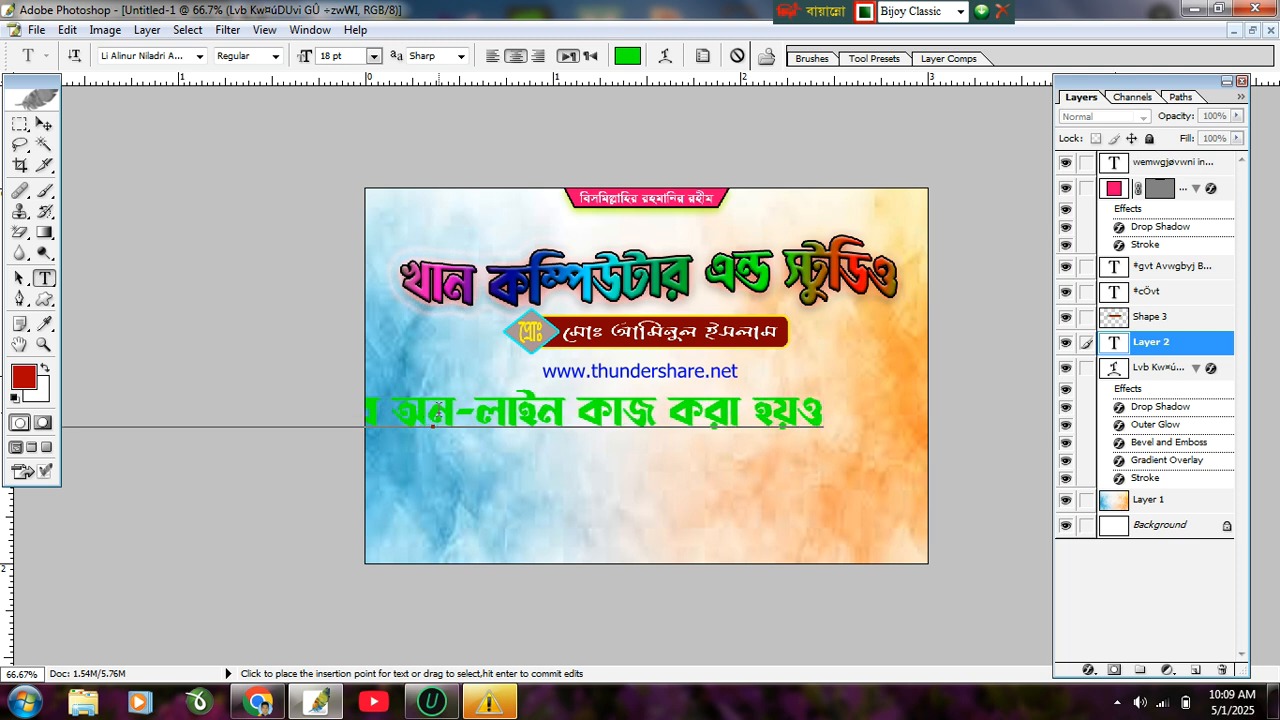
key(BackSpace)
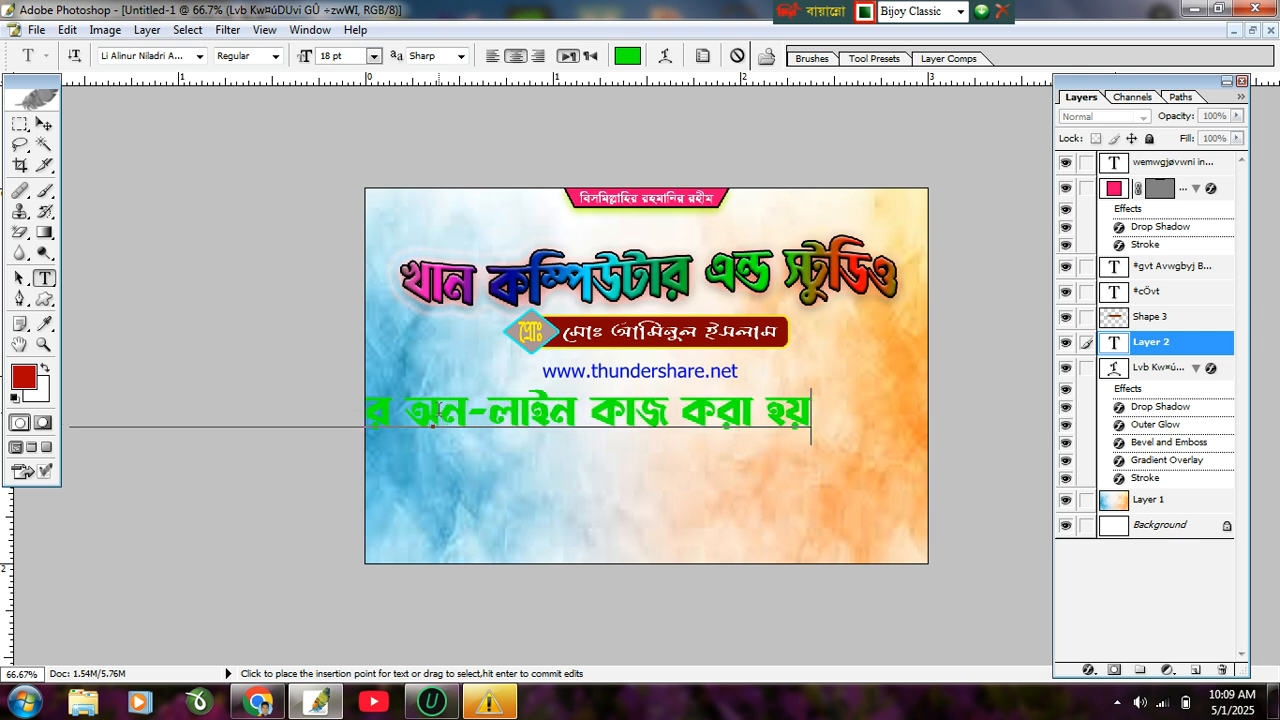
key(BackSpace)
text(.)
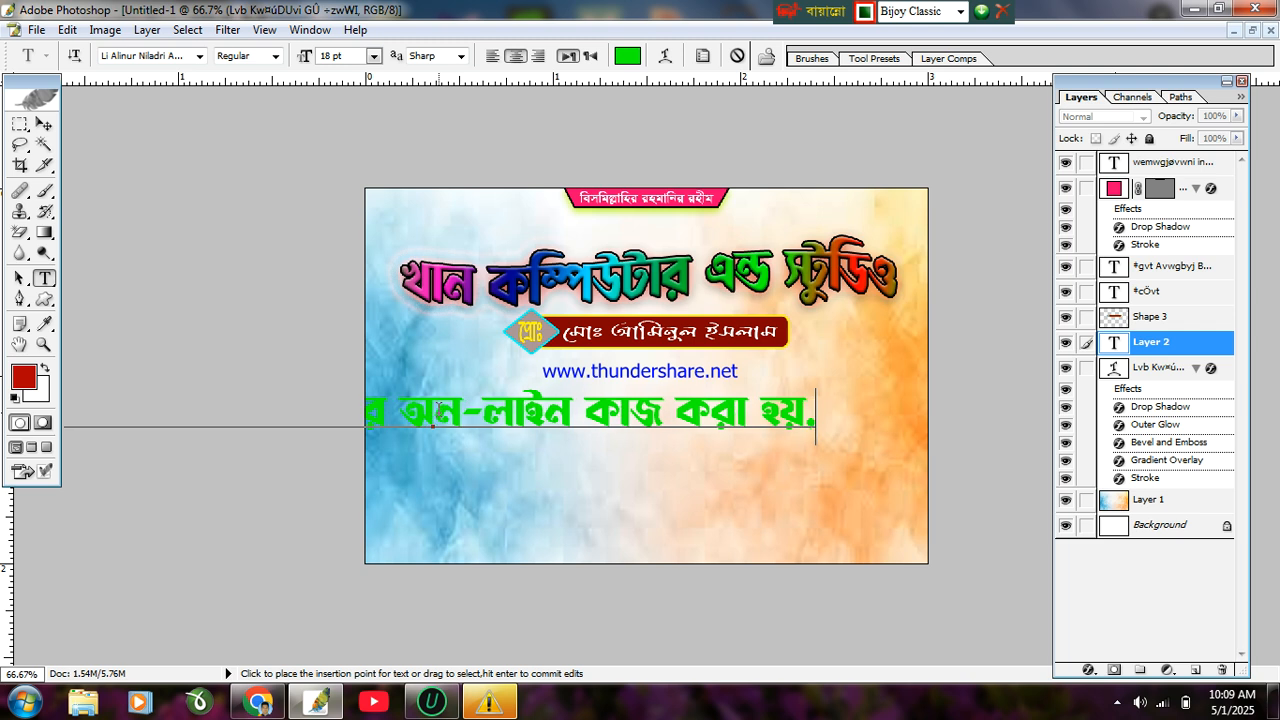
text( (ফ)
key(BackSpace)
key(BackSpace)
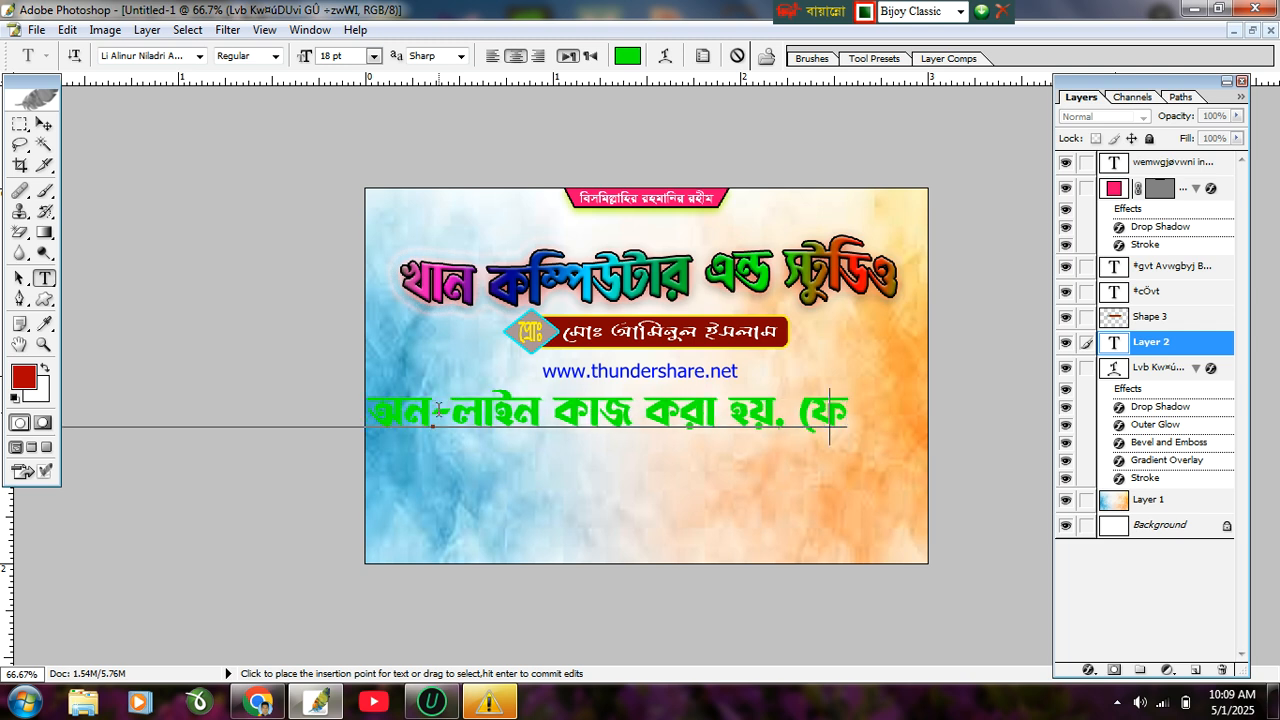
text(ফটো)
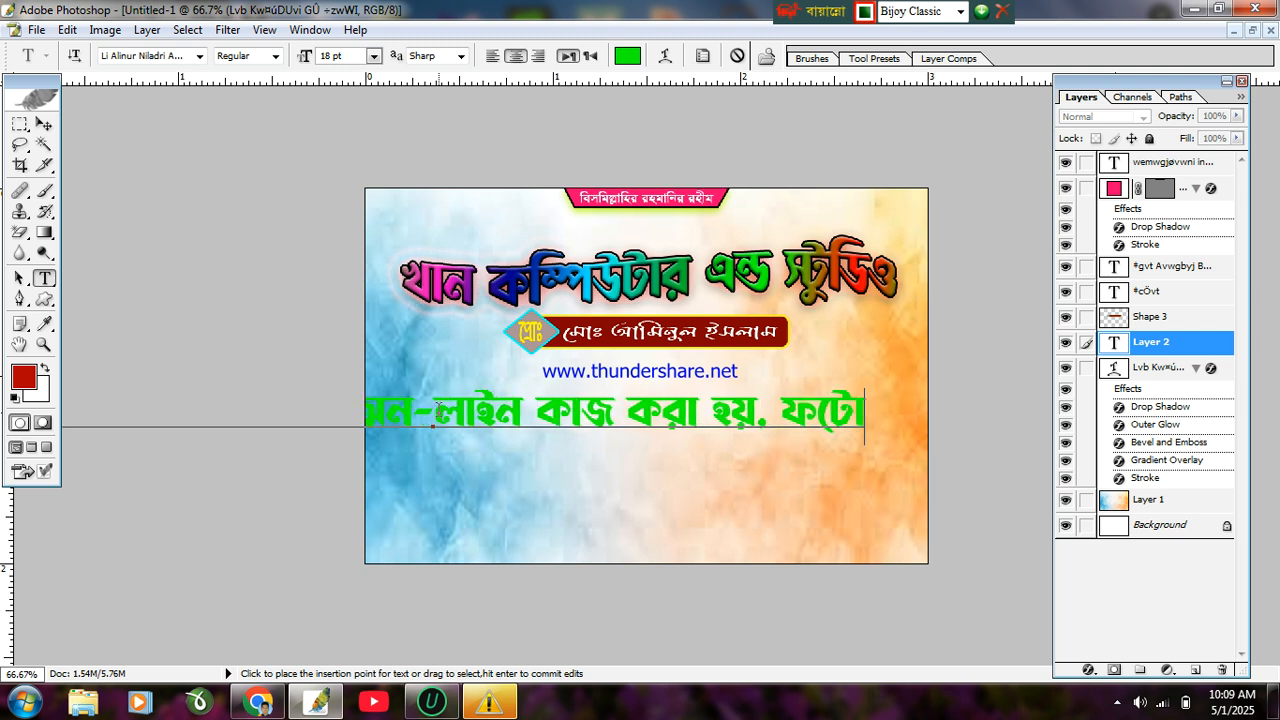
text(কপি৫)
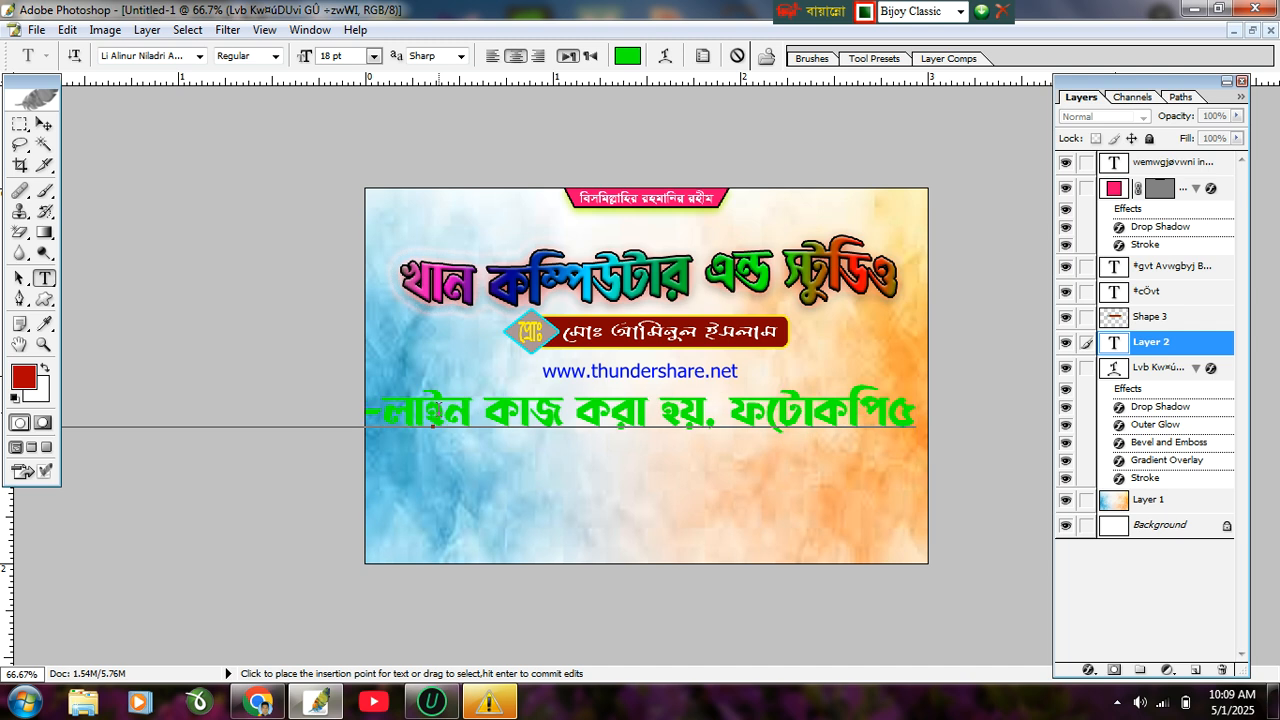
key(BackSpace)
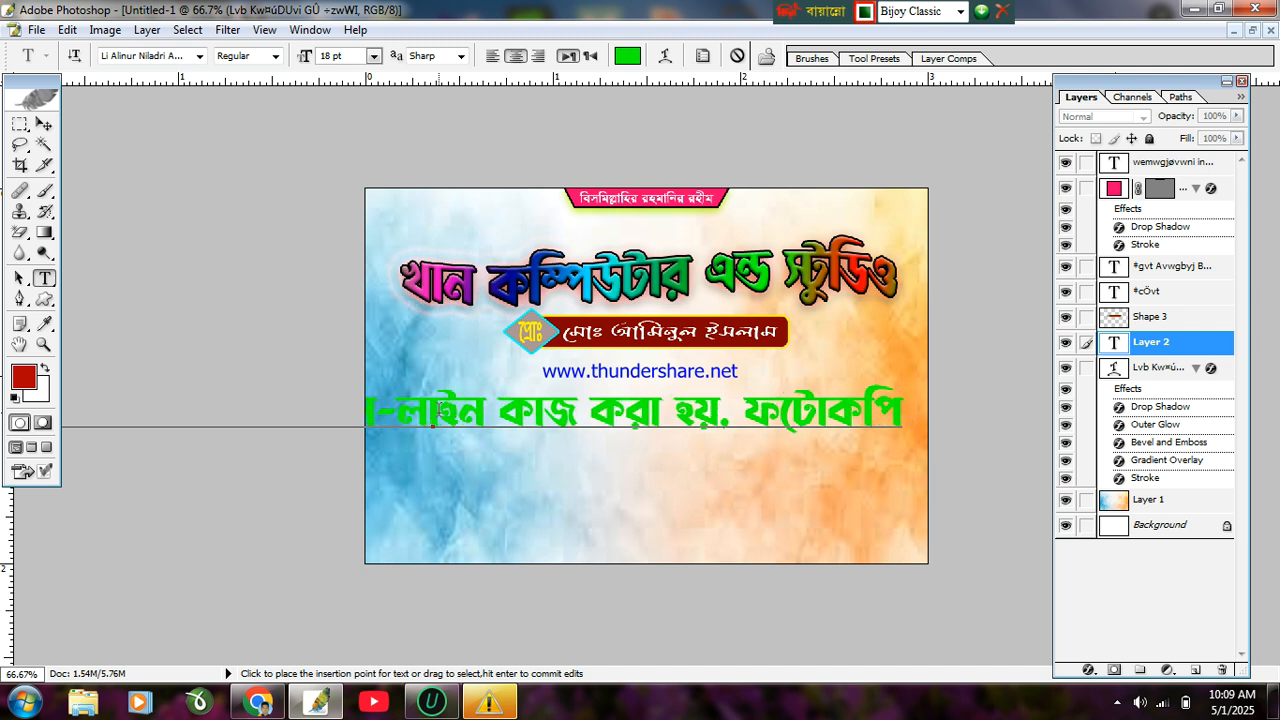
text(.)
text( লে)
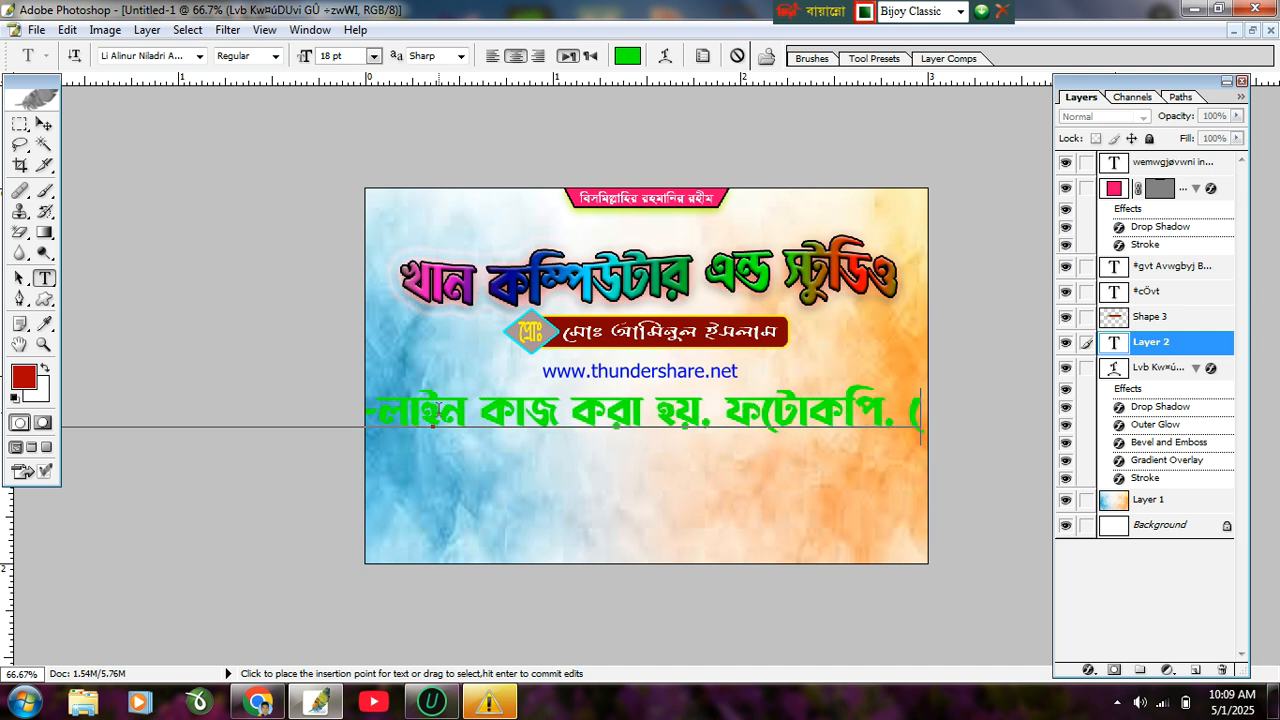
text(া)
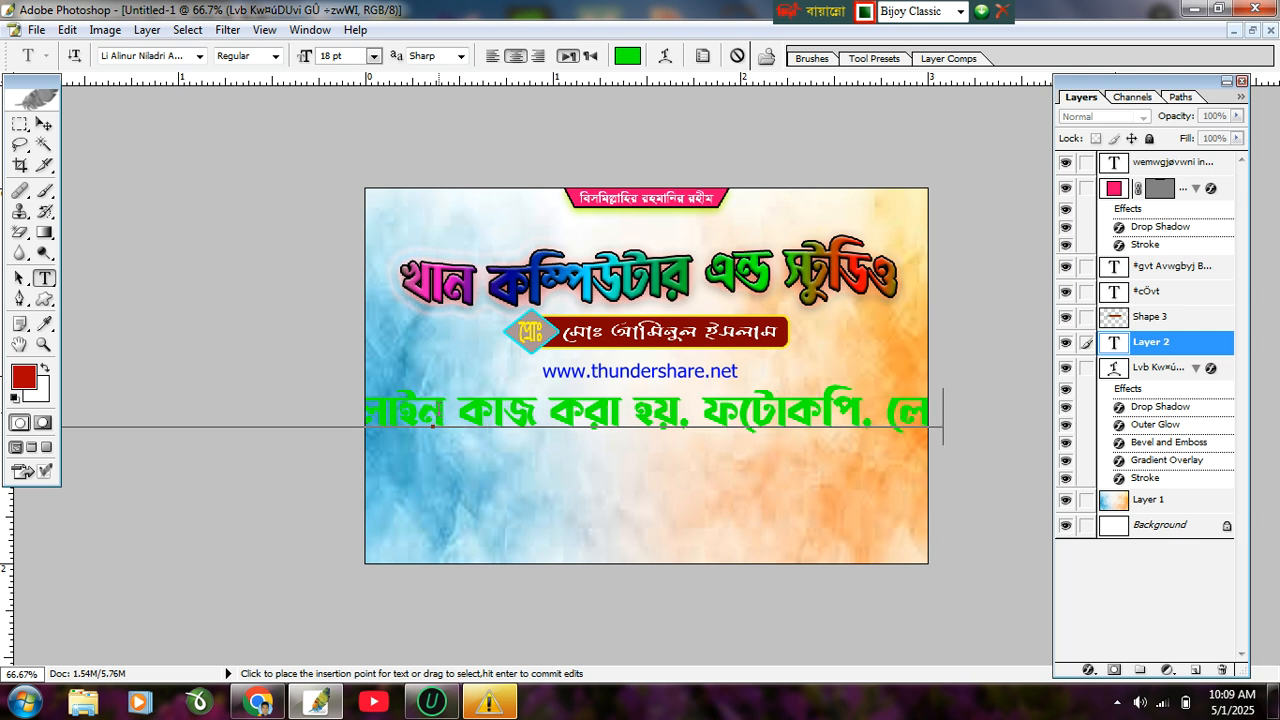
text(নেটিং)
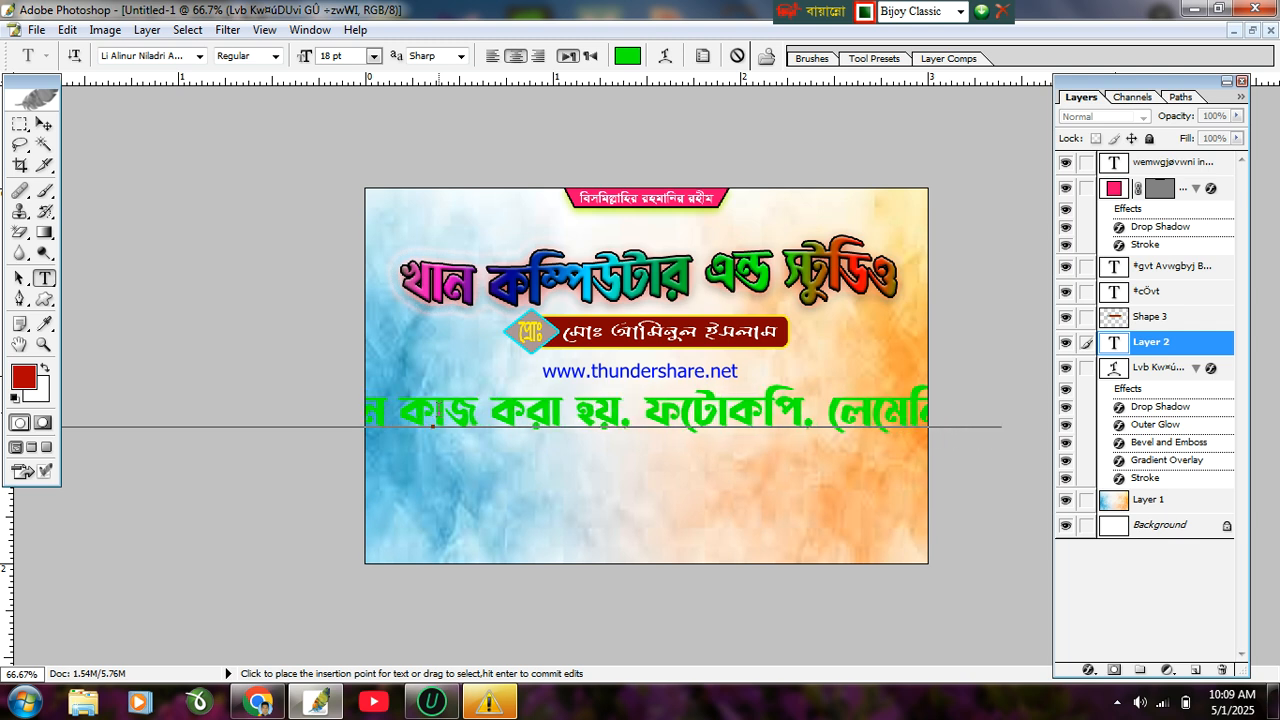
text(টি)
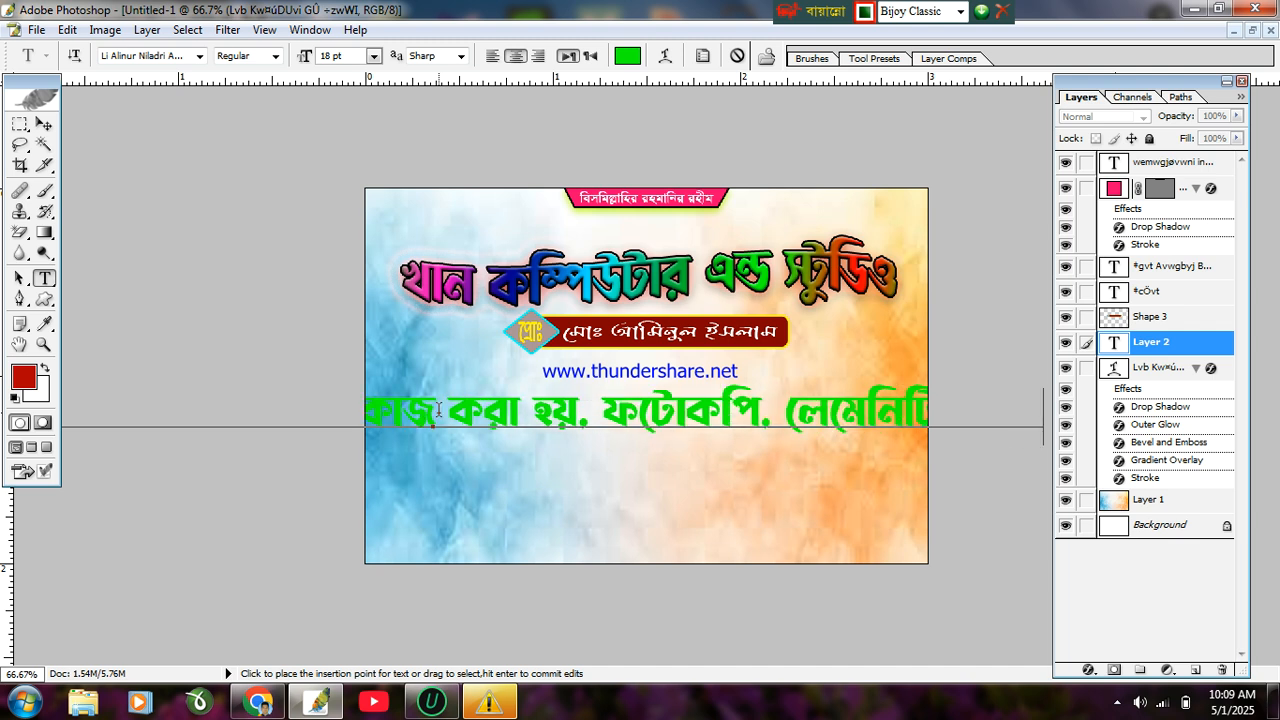
text(ং)
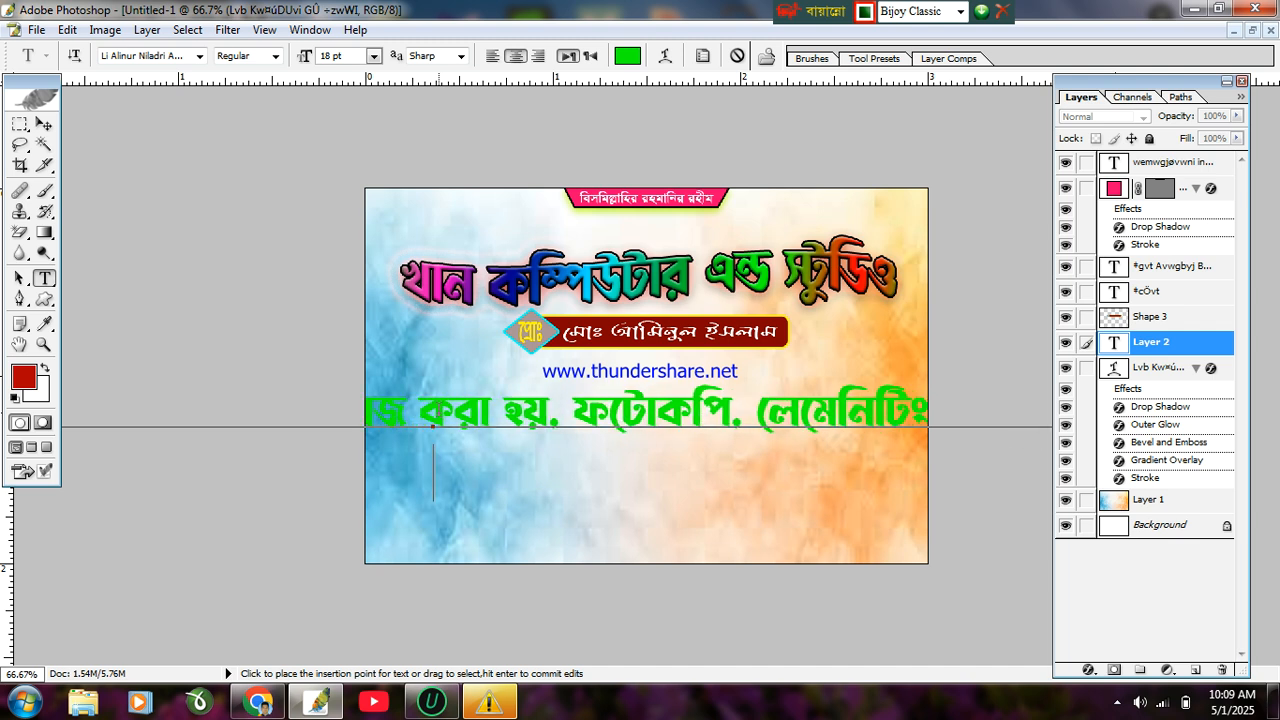
text(এ)
text(বাং)
text( সকল)
text( প্র)
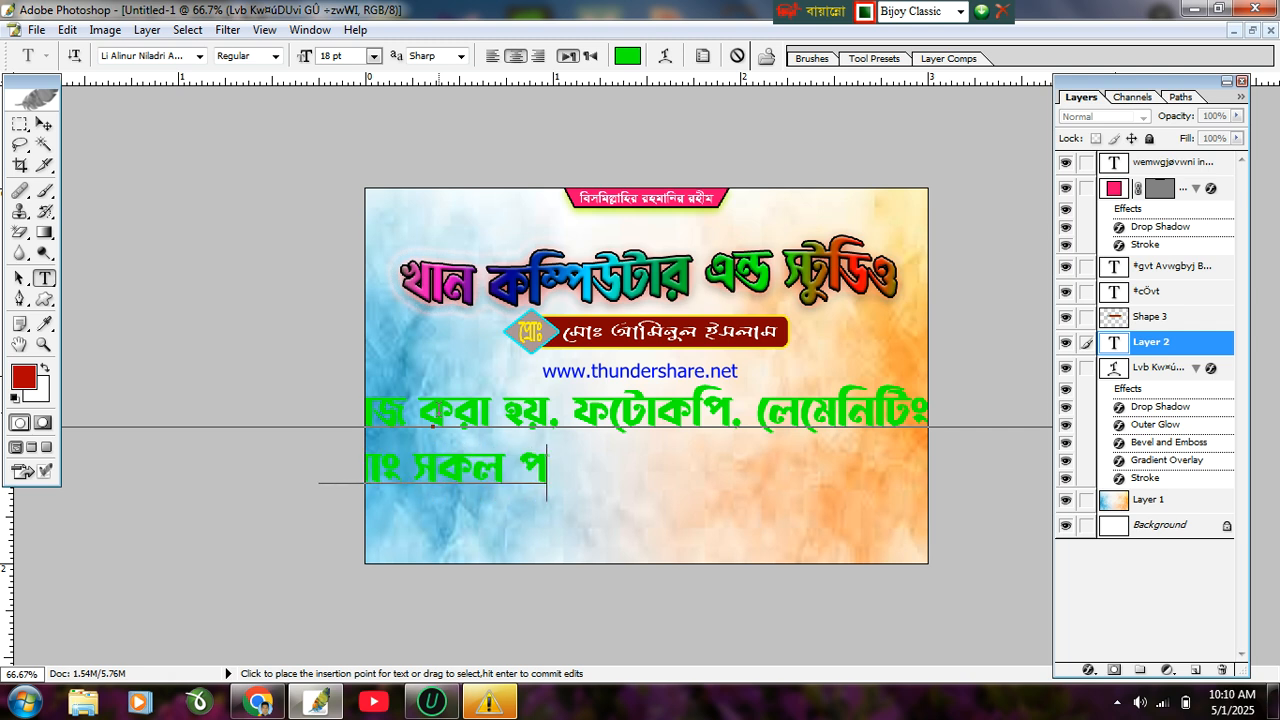
text(কার)
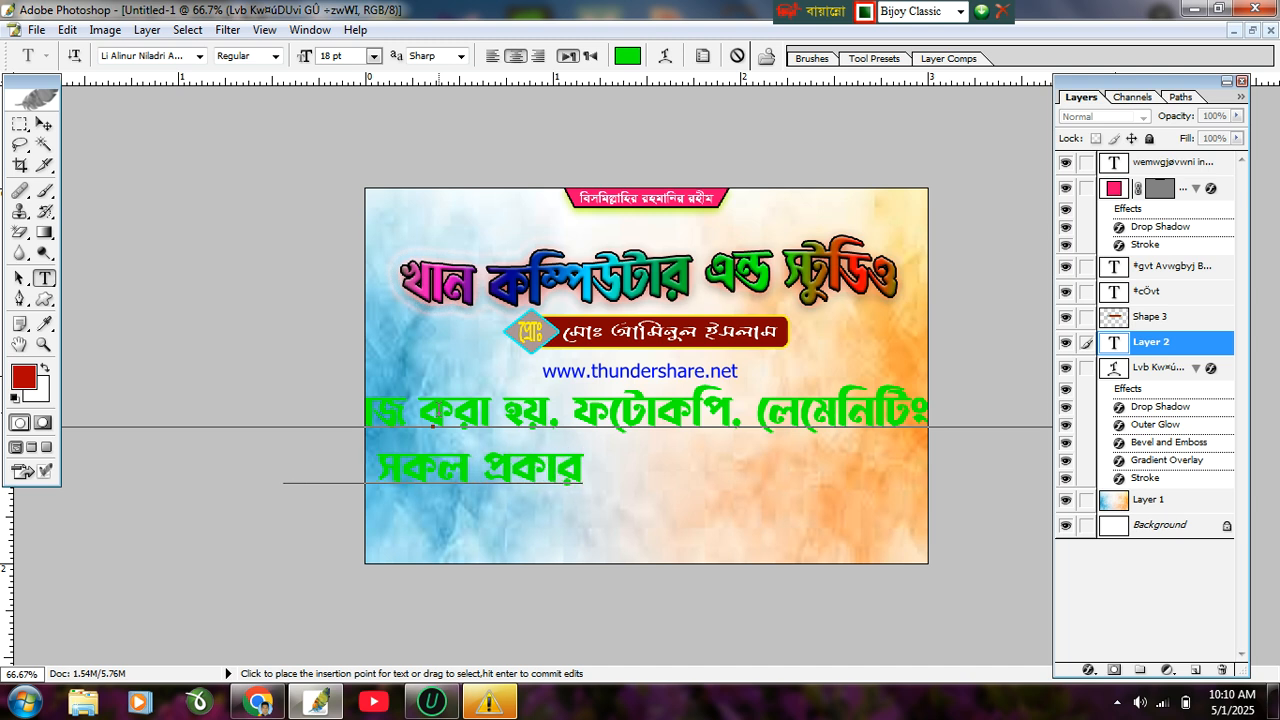
text( ছি)
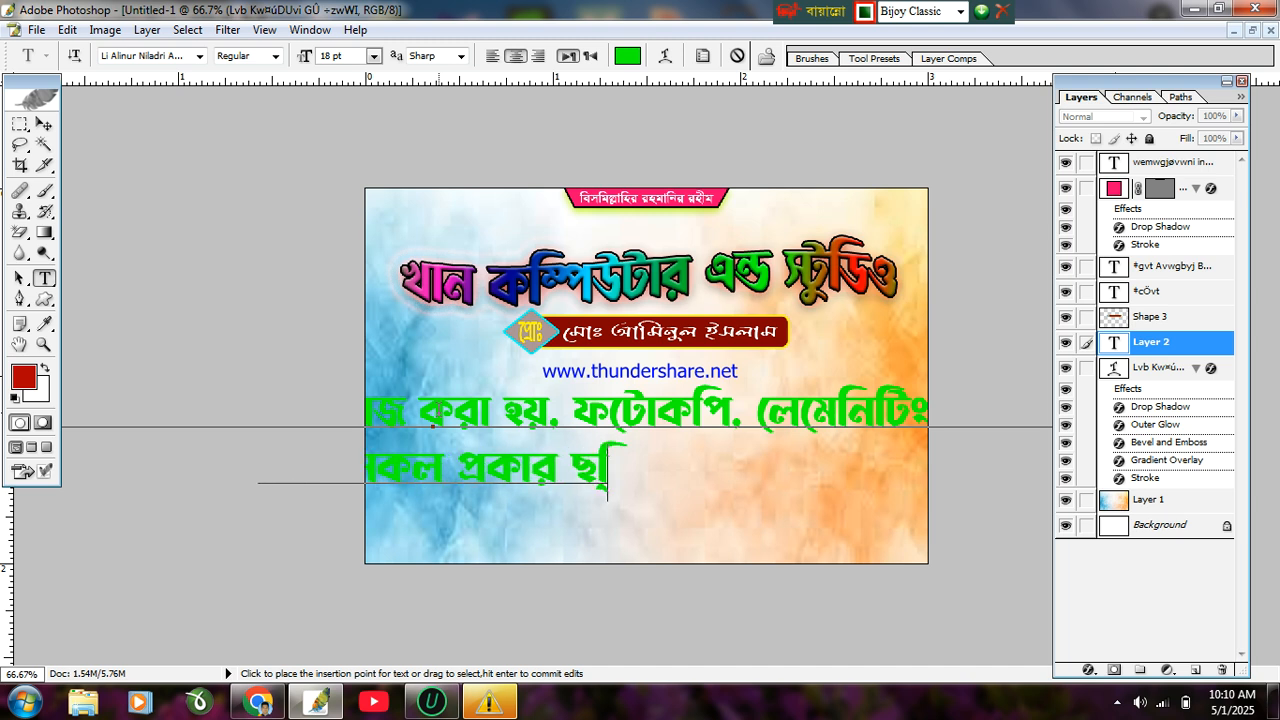
text(বর)
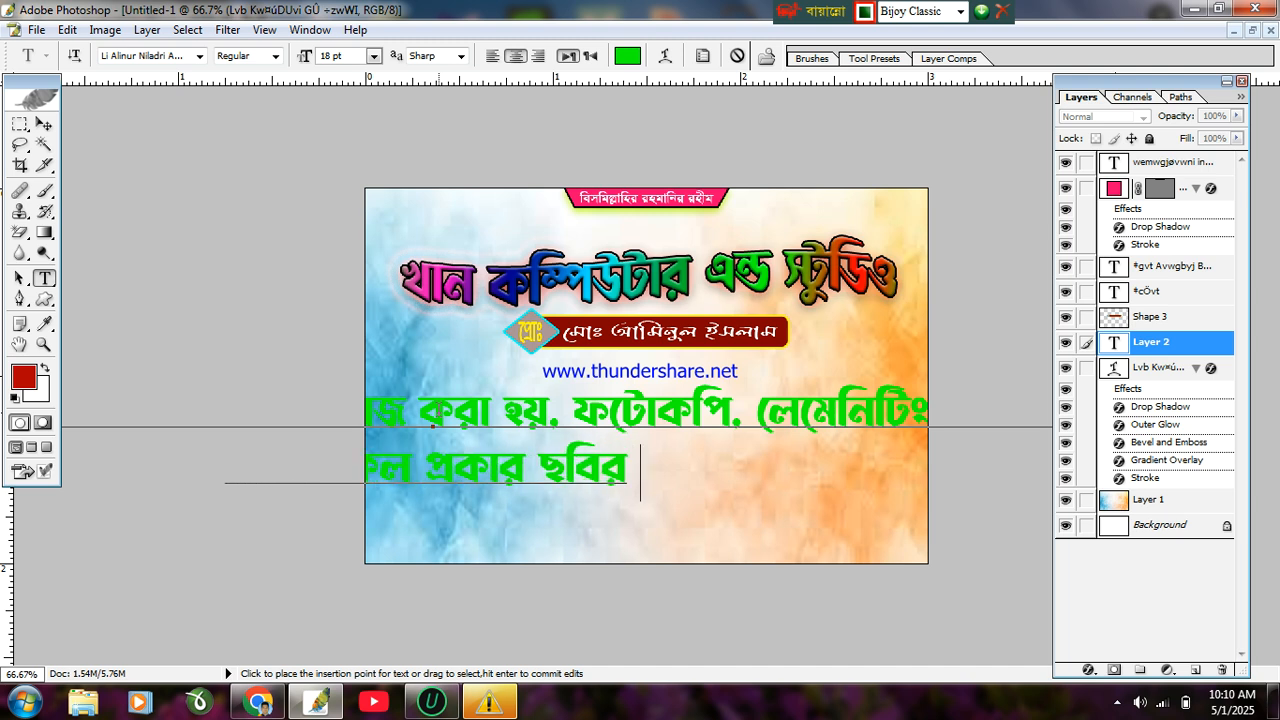
text( কাজ)
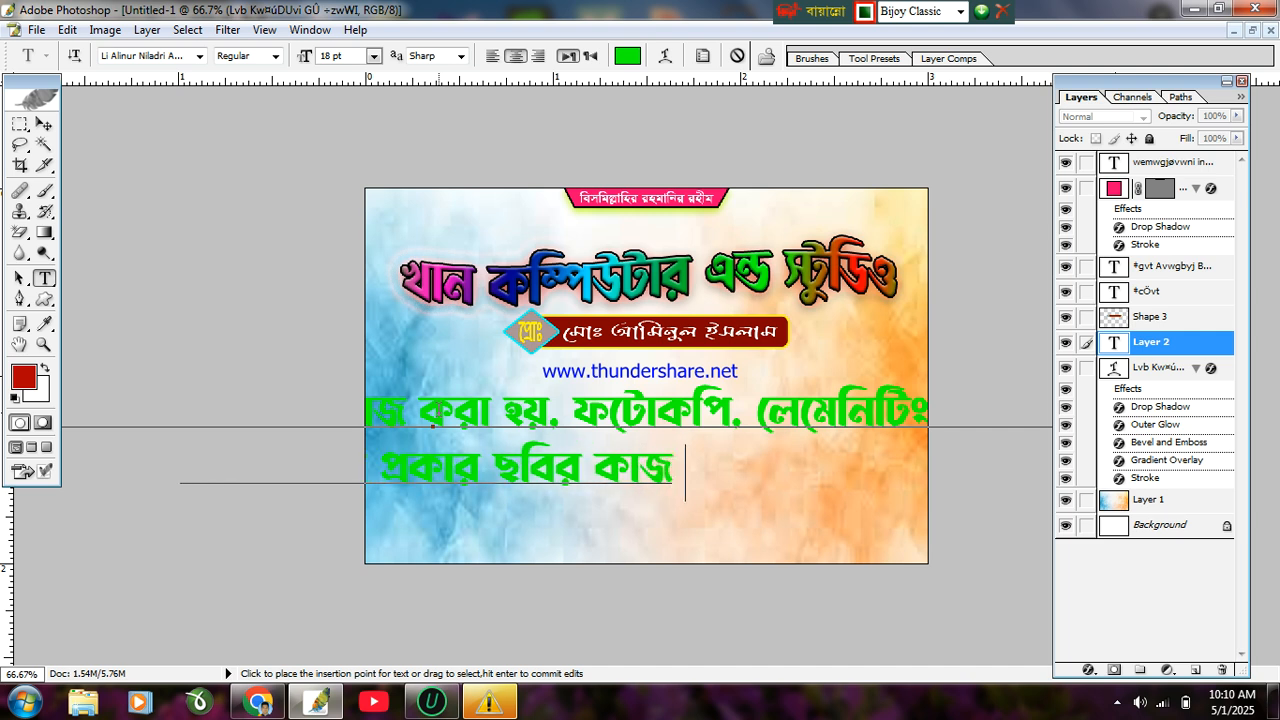
text( করা হয়)
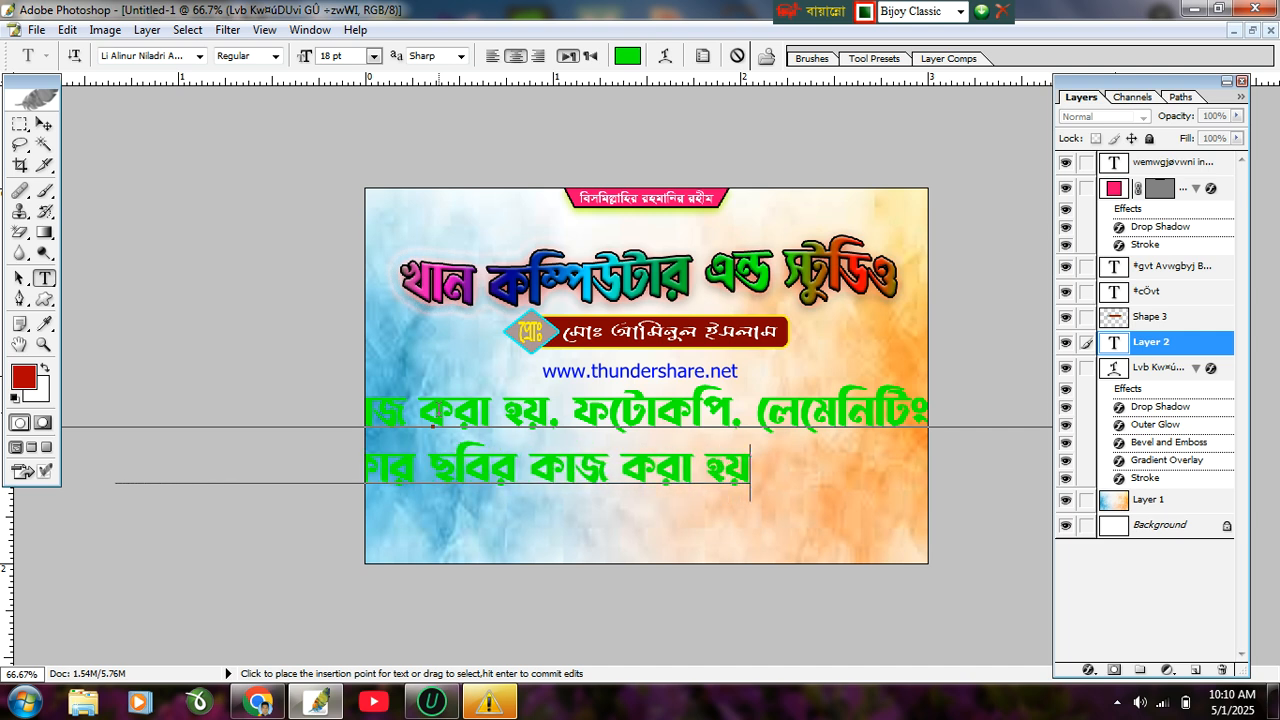
Step: Commit the caption ending 'ছবির কাজ করা হয়' and switch to the Move tool
key(ctrl+Return)
key(v)
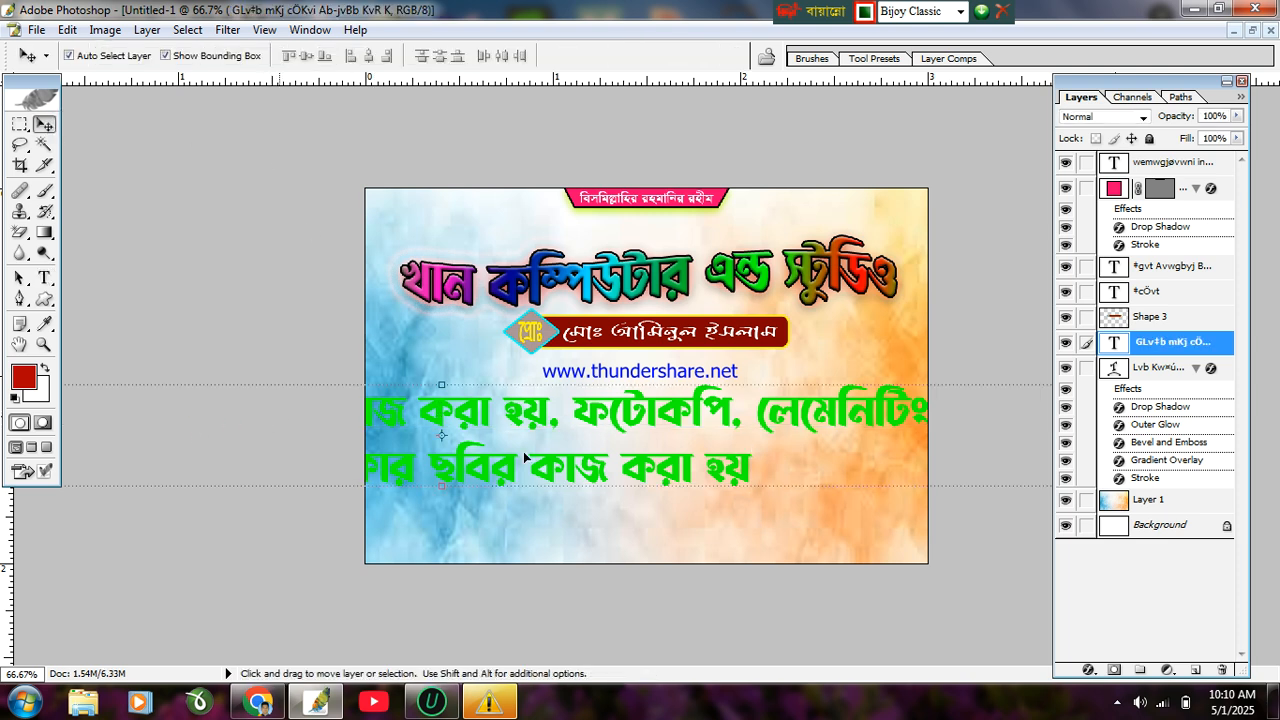
drag(812, 412, 497, 379)
drag(759, 352, 955, 423)
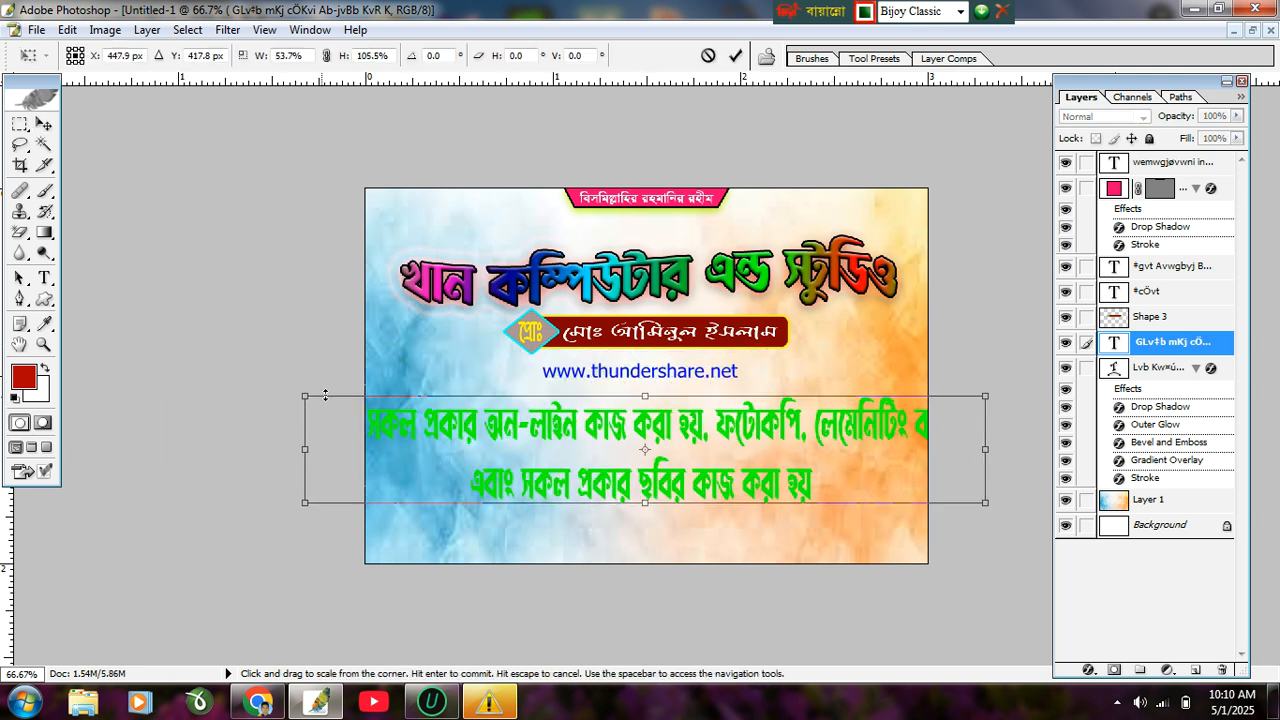
drag(326, 395, 412, 419)
drag(306, 417, 462, 421)
drag(615, 463, 561, 406)
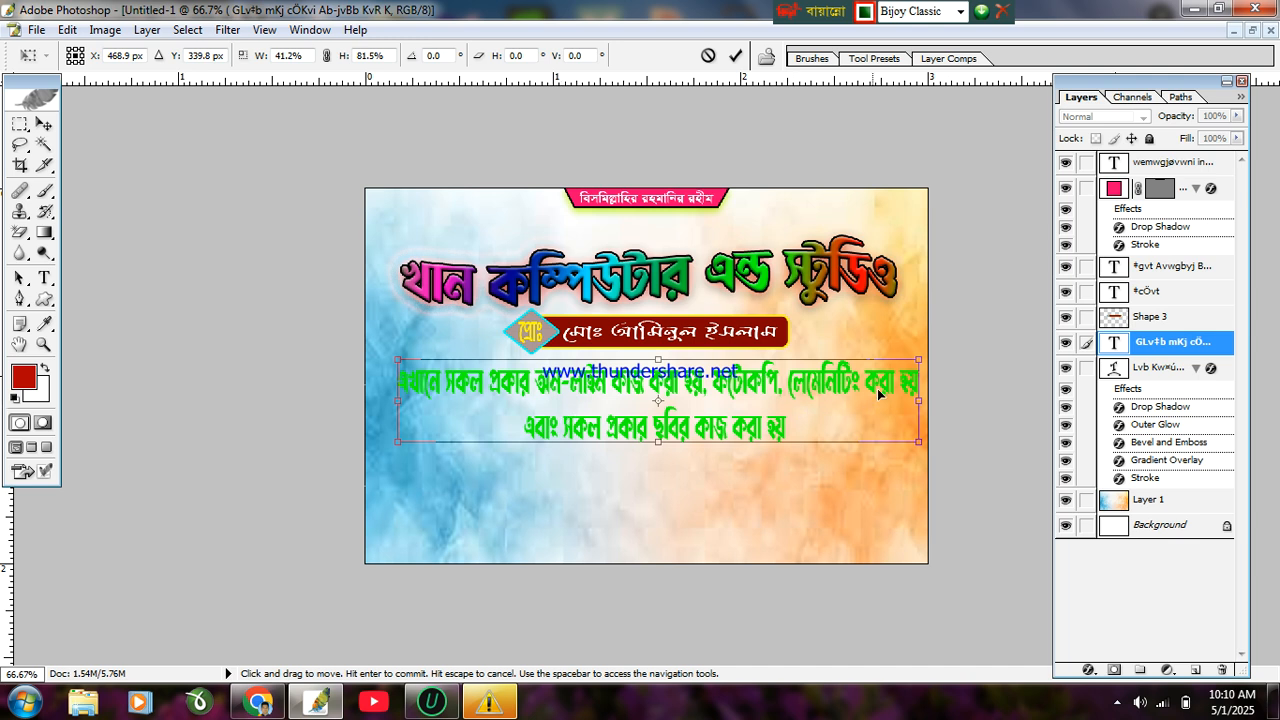
drag(917, 360, 888, 378)
drag(666, 405, 666, 393)
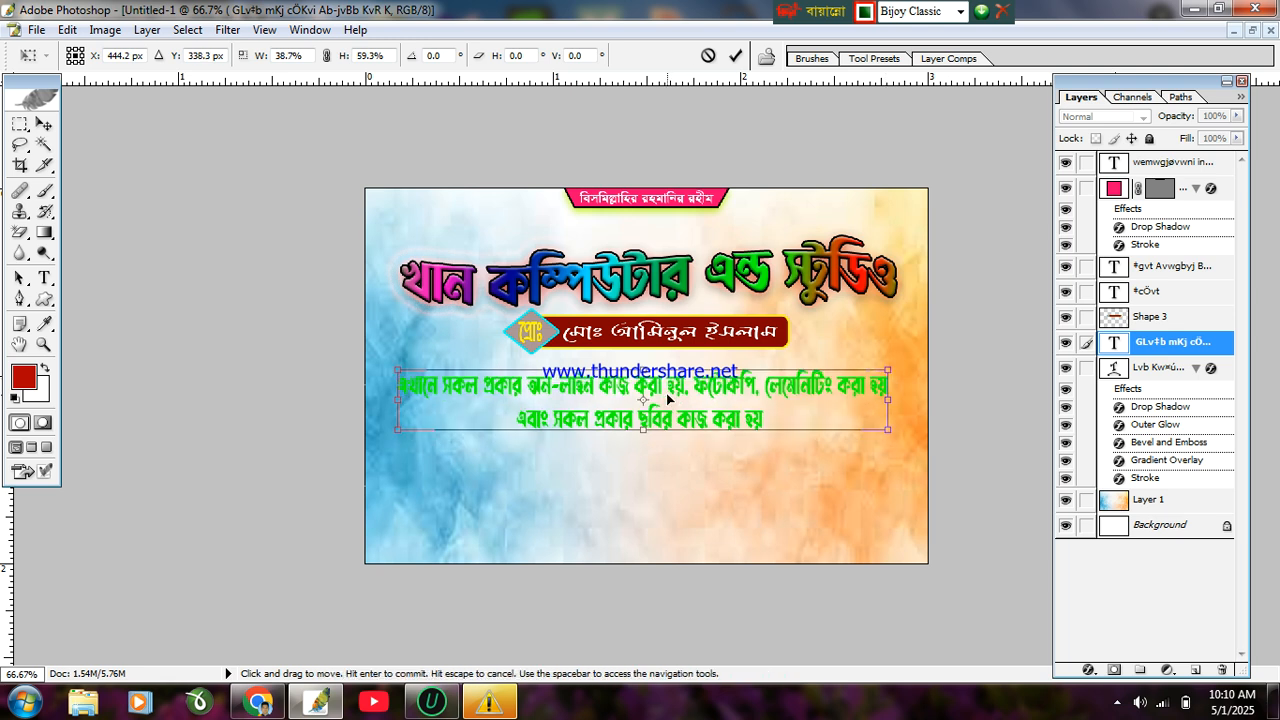
drag(641, 430, 633, 440)
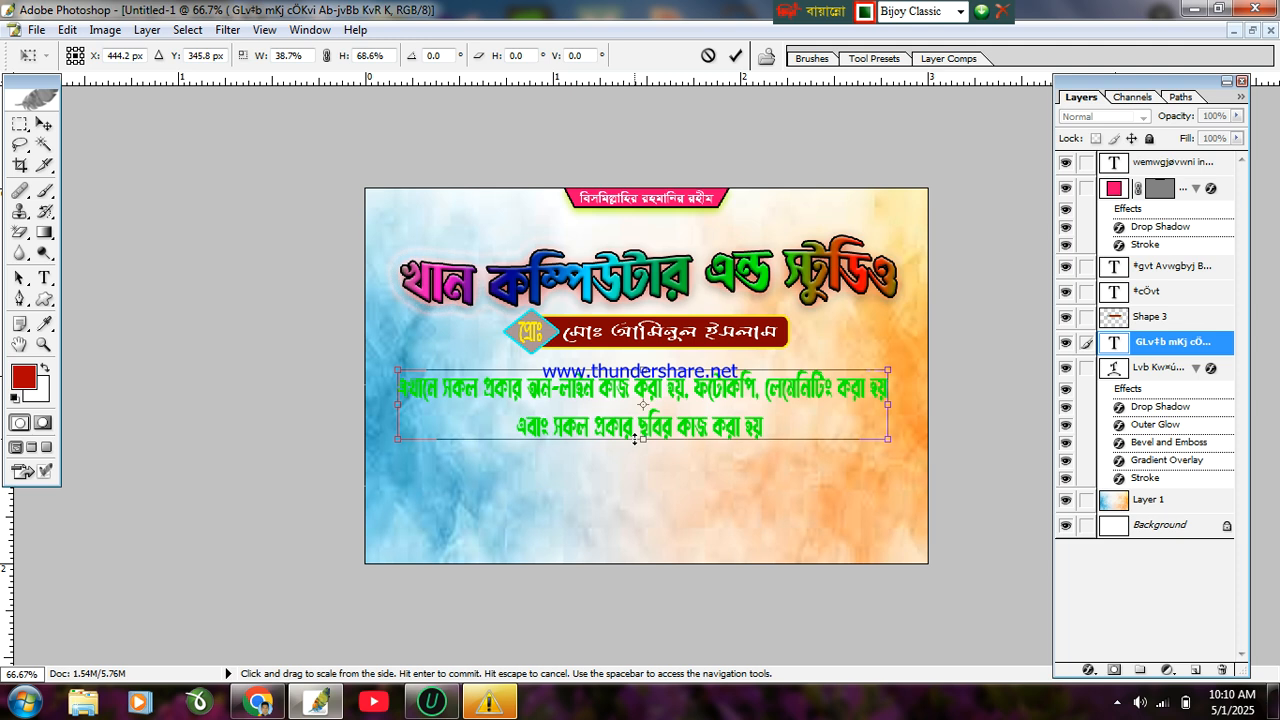
key(Return)
Step: Select all of the caption's text with the Type tool for restyling
click(43, 278)
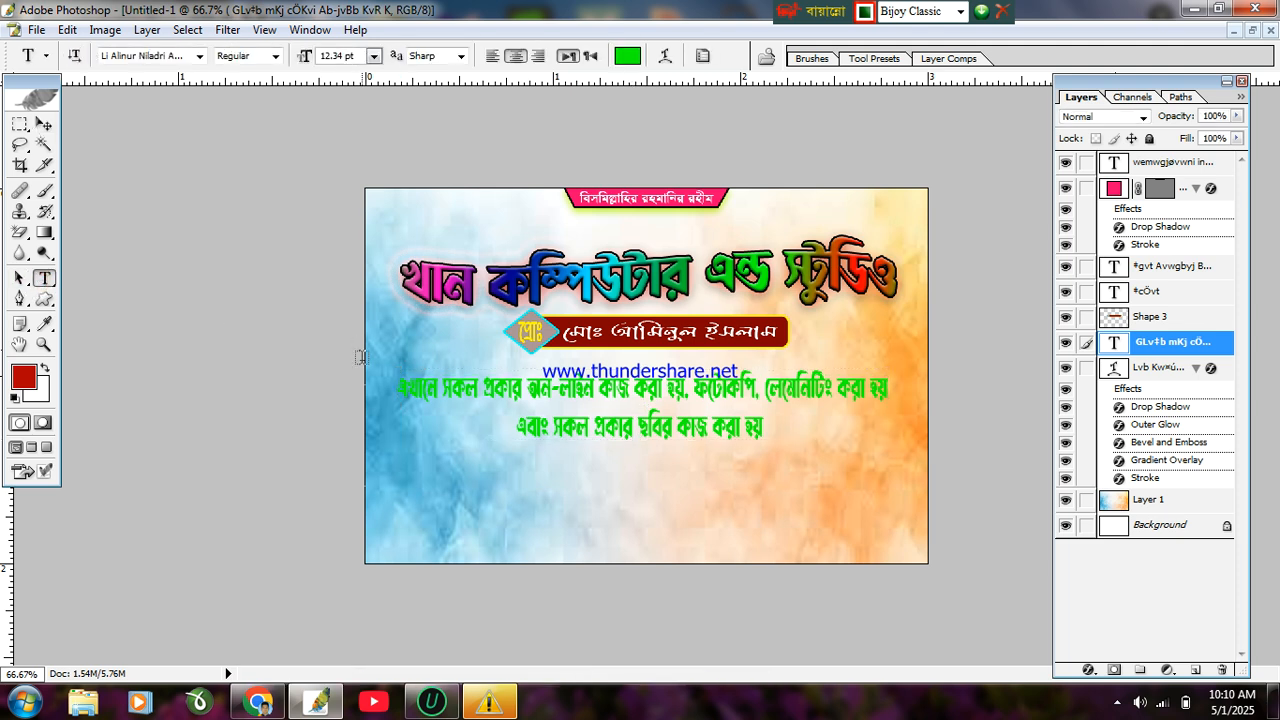
drag(400, 393, 800, 488)
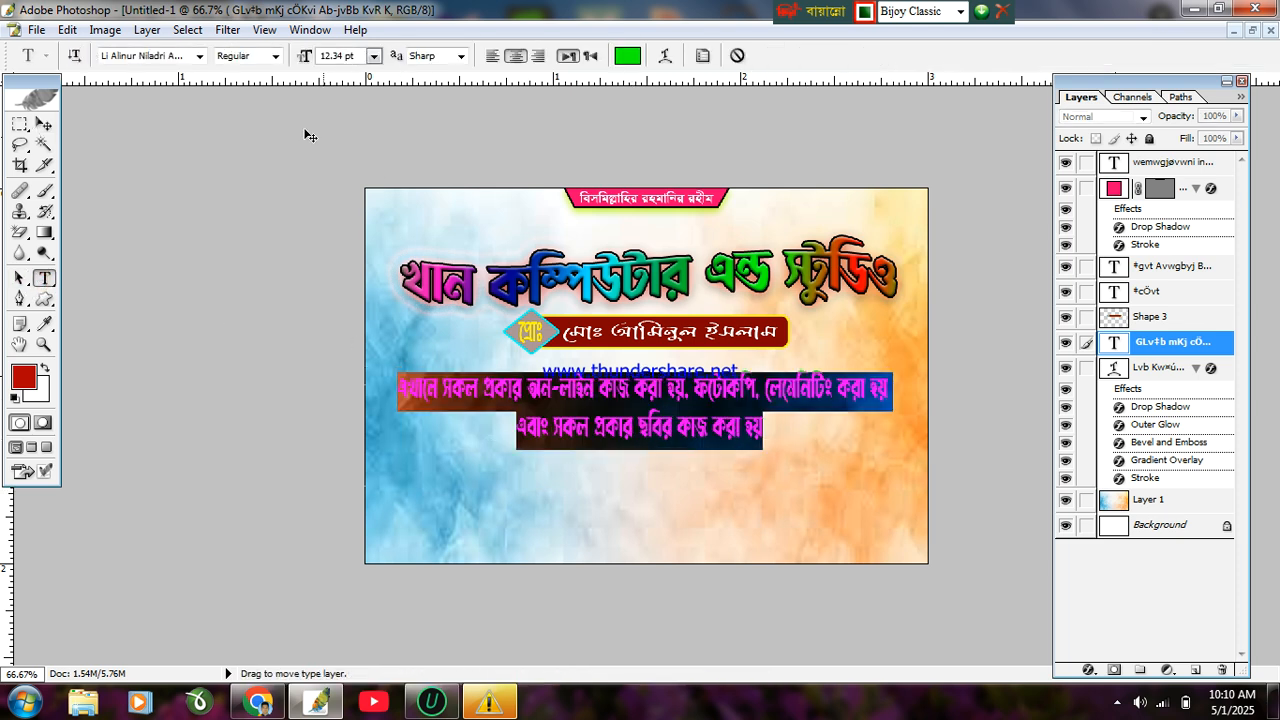
click(202, 57)
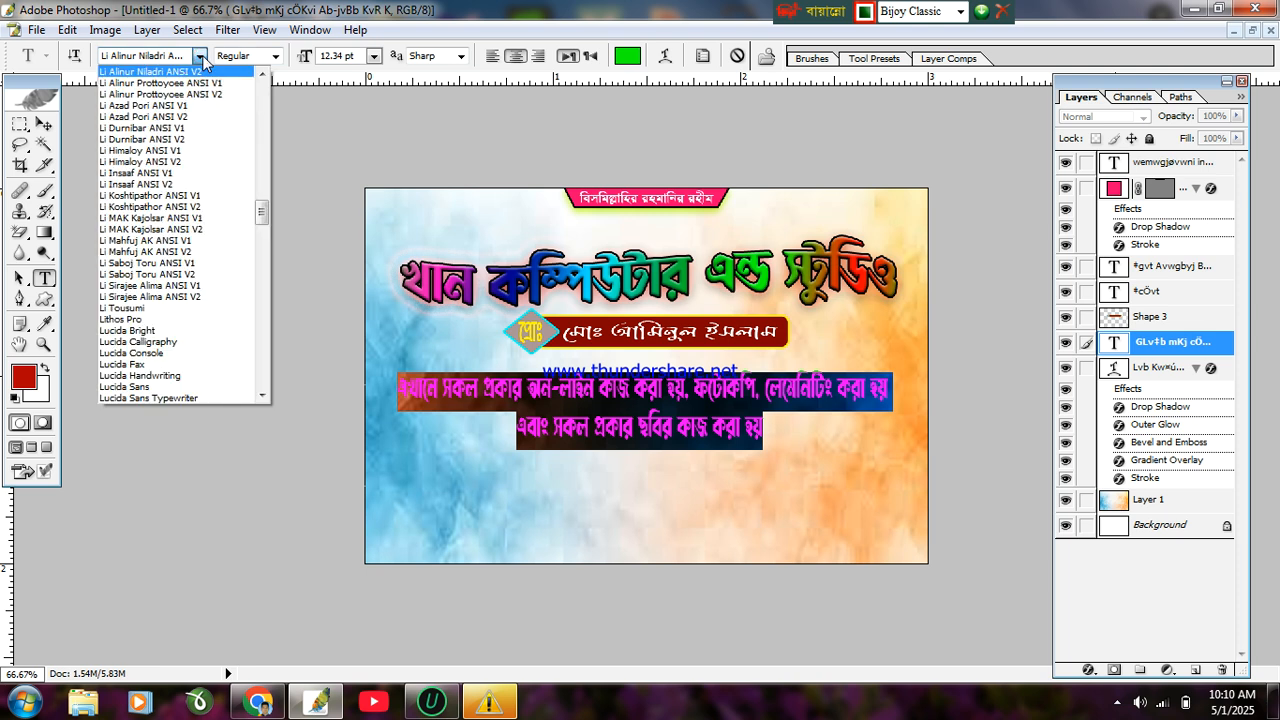
Step: Try the Li Sirajee Alima, Li Saboj Toru ANSI V2 and Li Mahfuj AK fonts on the caption
click(208, 292)
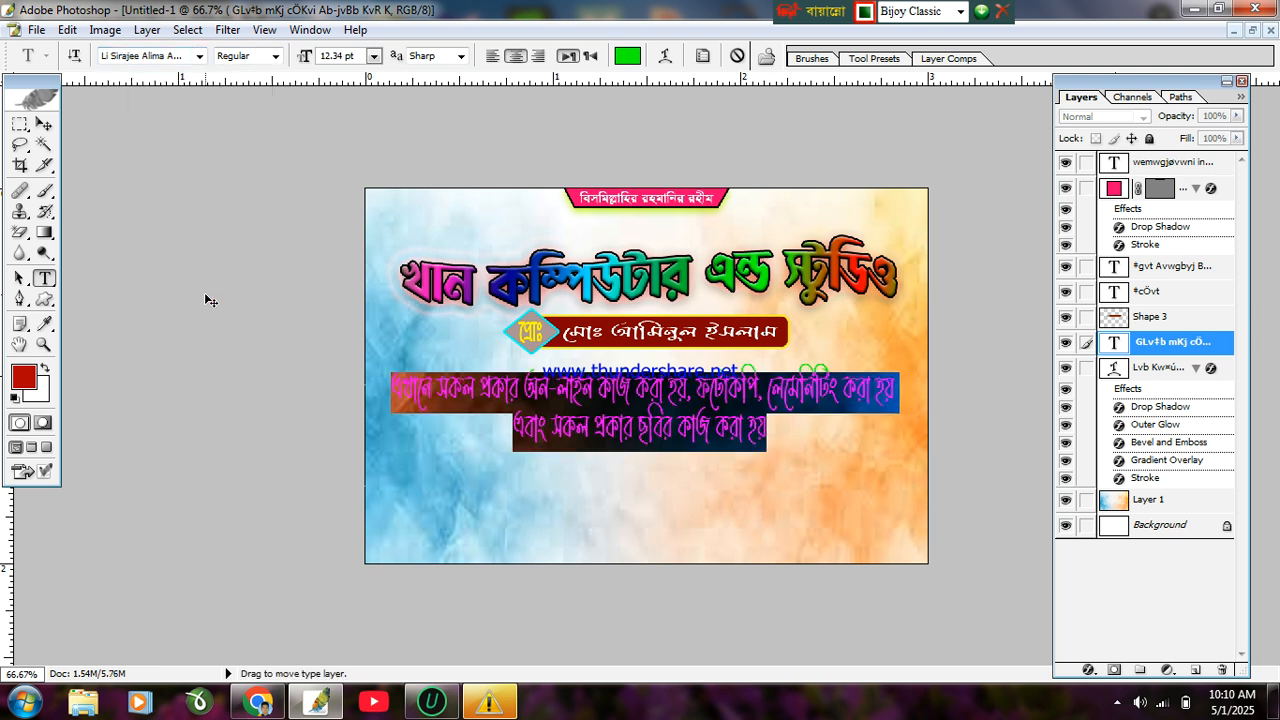
click(273, 56)
click(274, 57)
click(200, 57)
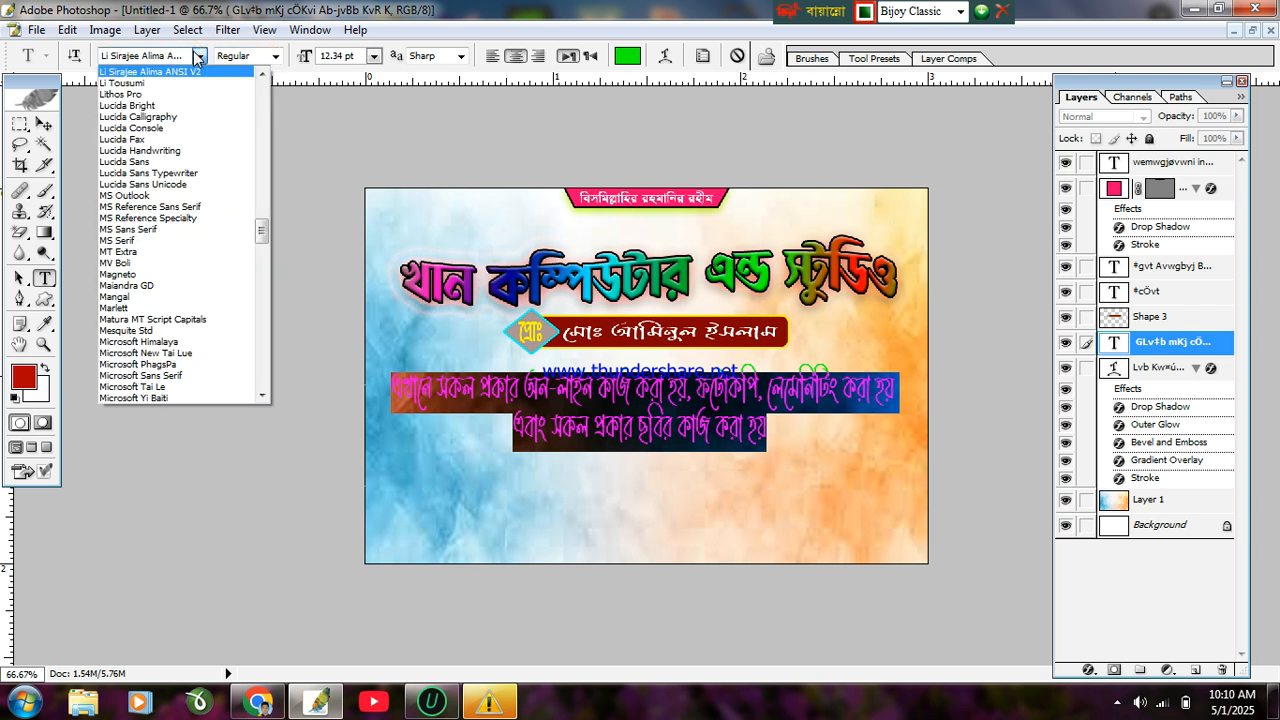
scroll(197, 60, up, 1)
click(191, 86)
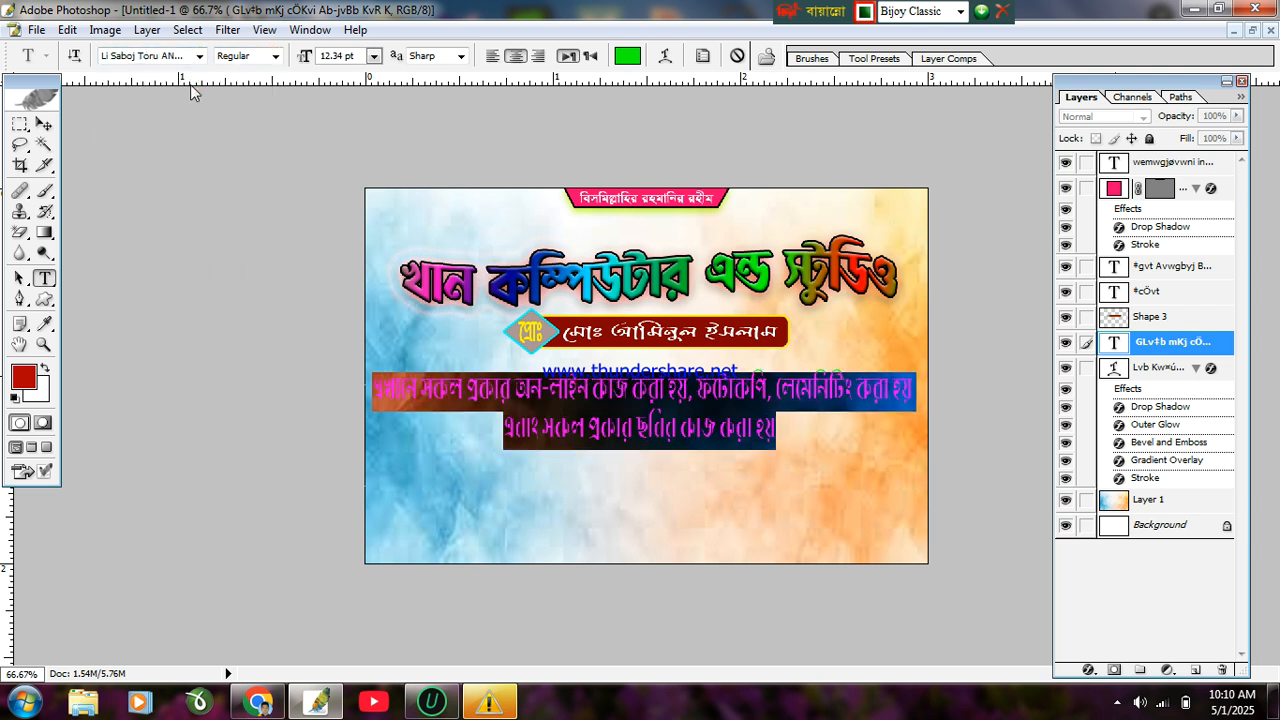
click(202, 57)
scroll(198, 90, up, 2)
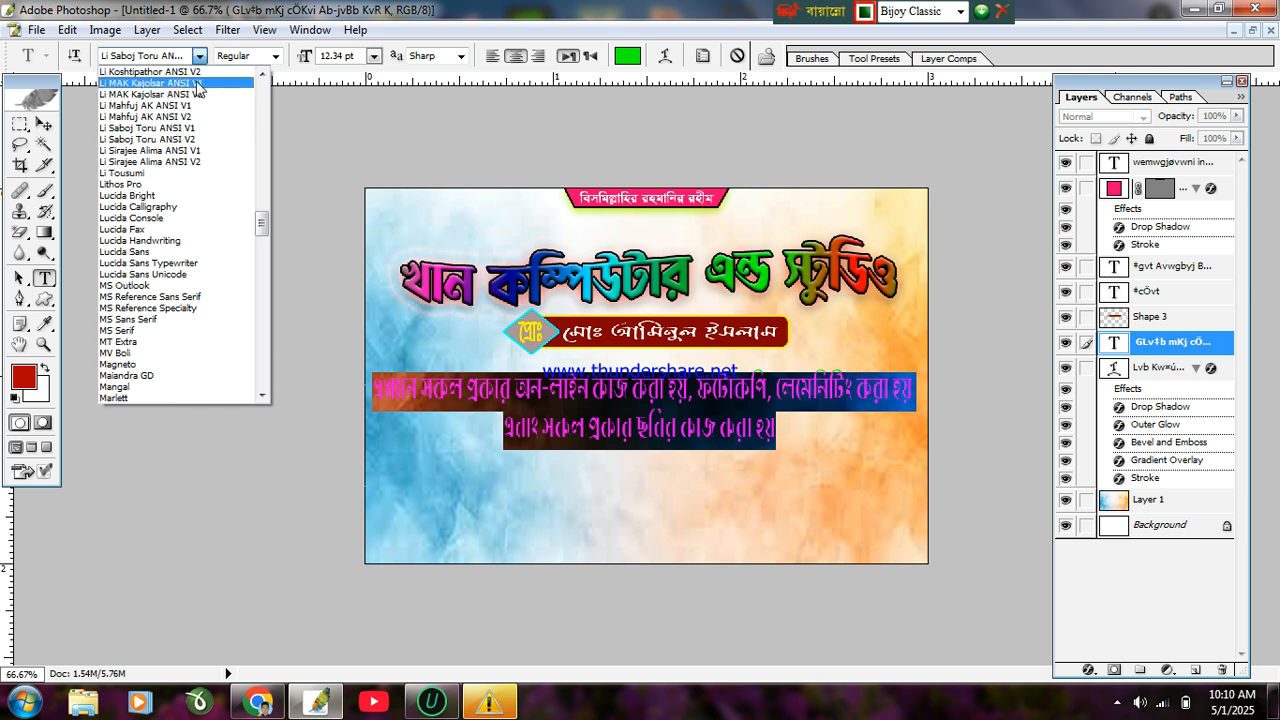
click(192, 118)
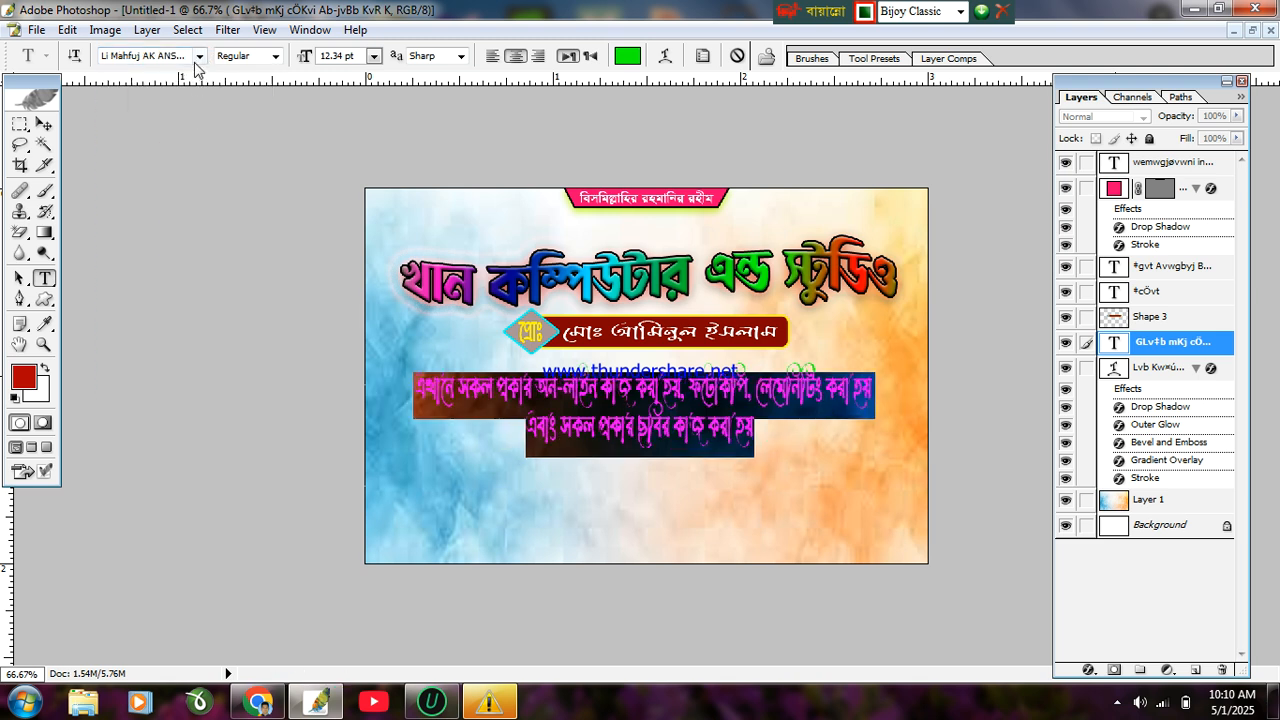
Step: Try Li MAK Kajolsar ANSI V1, then settle on the RinkiyMJ font
click(200, 56)
scroll(197, 90, up, 1)
click(196, 84)
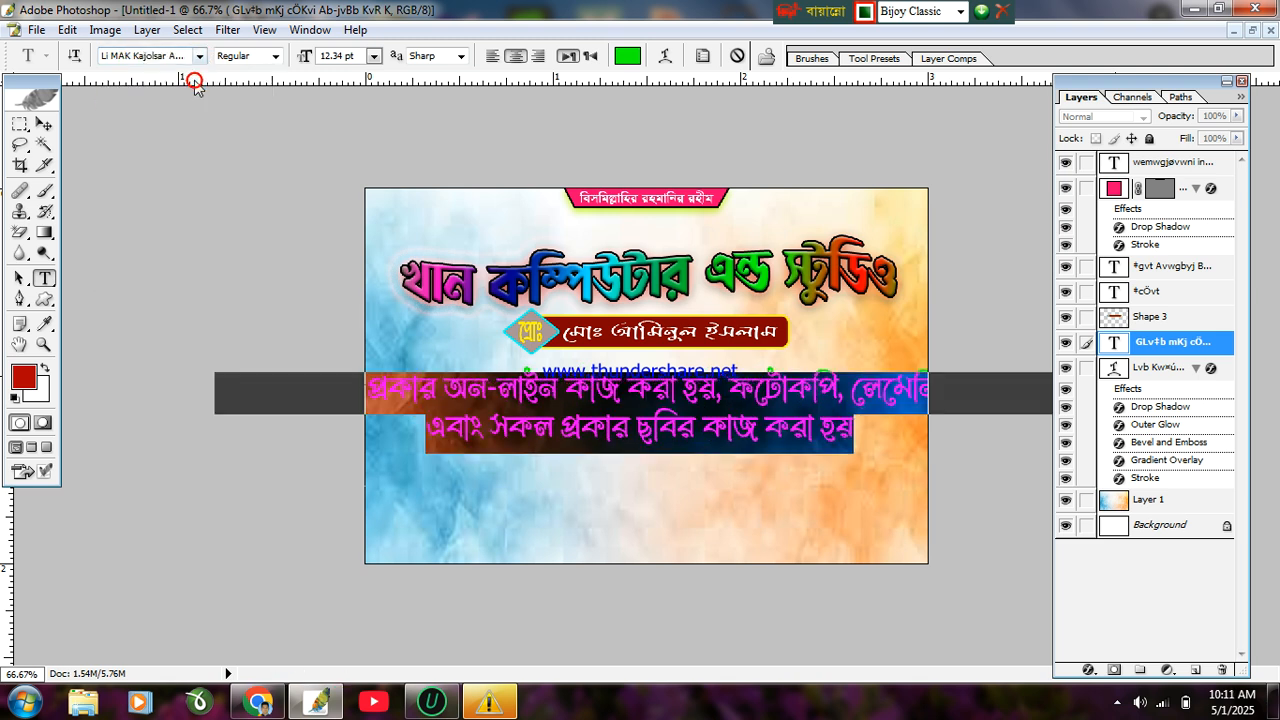
click(200, 56)
scroll(197, 208, down, 20)
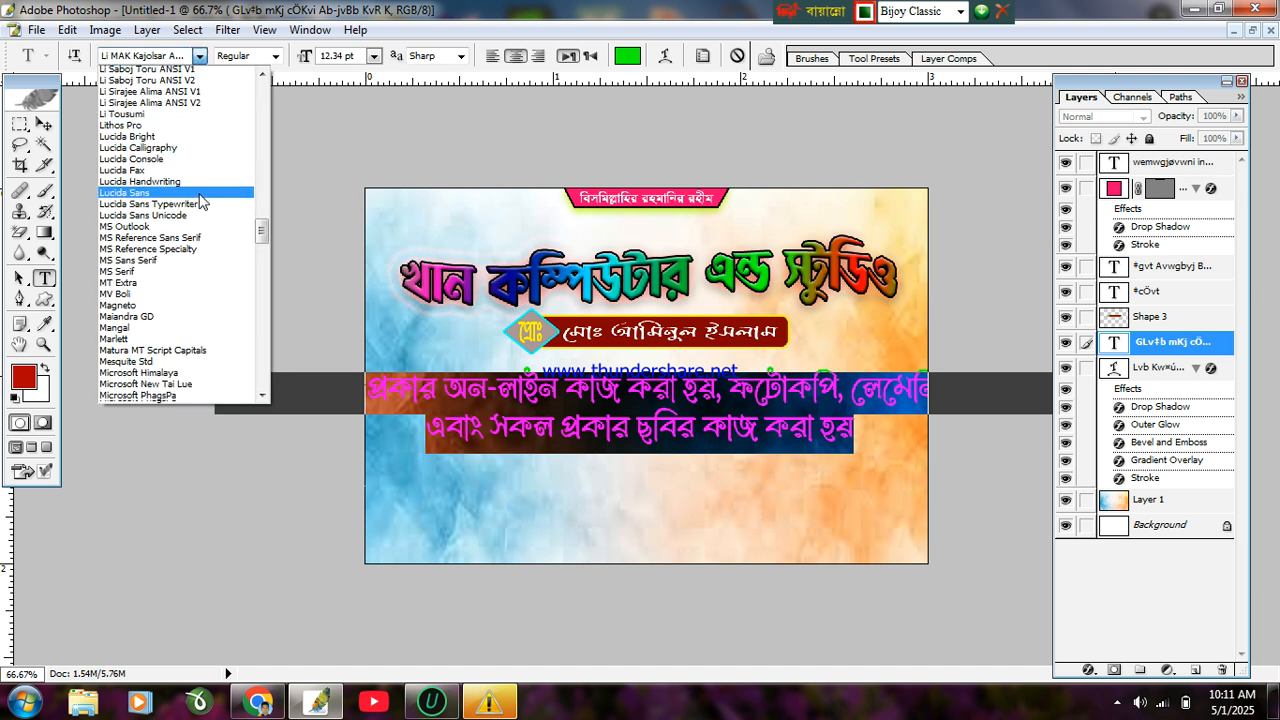
scroll(197, 208, down, 1)
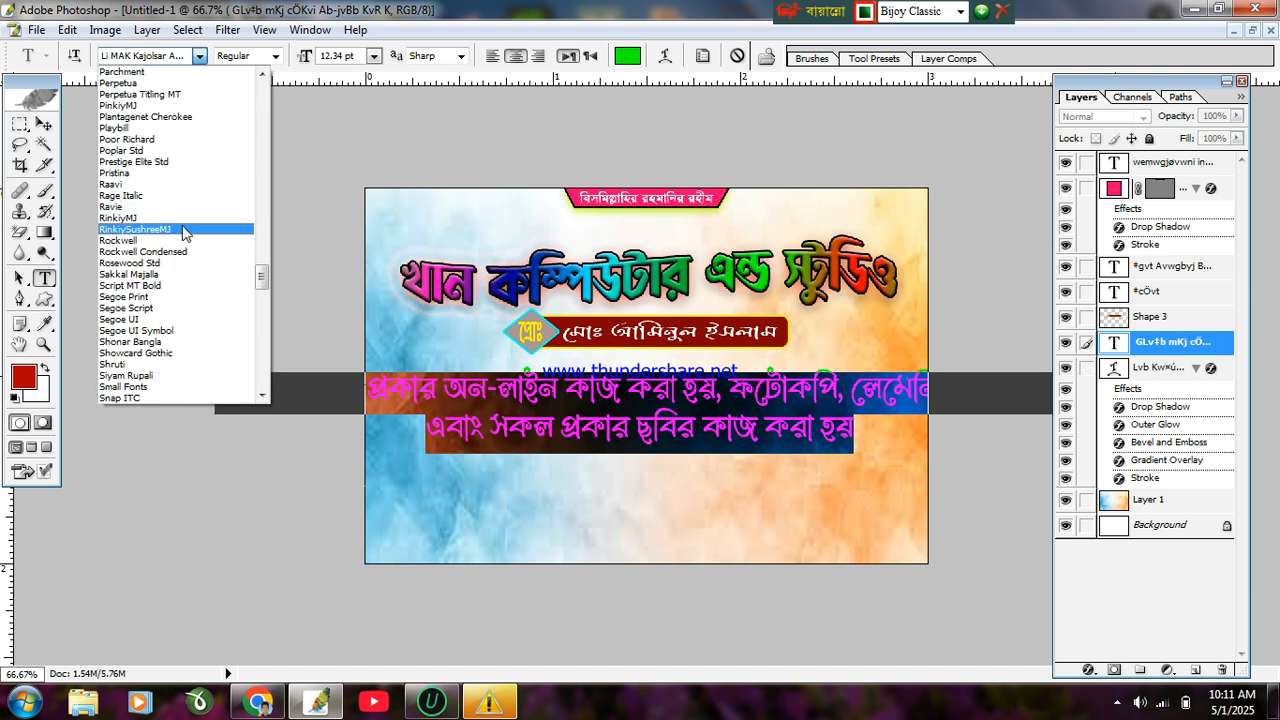
click(186, 226)
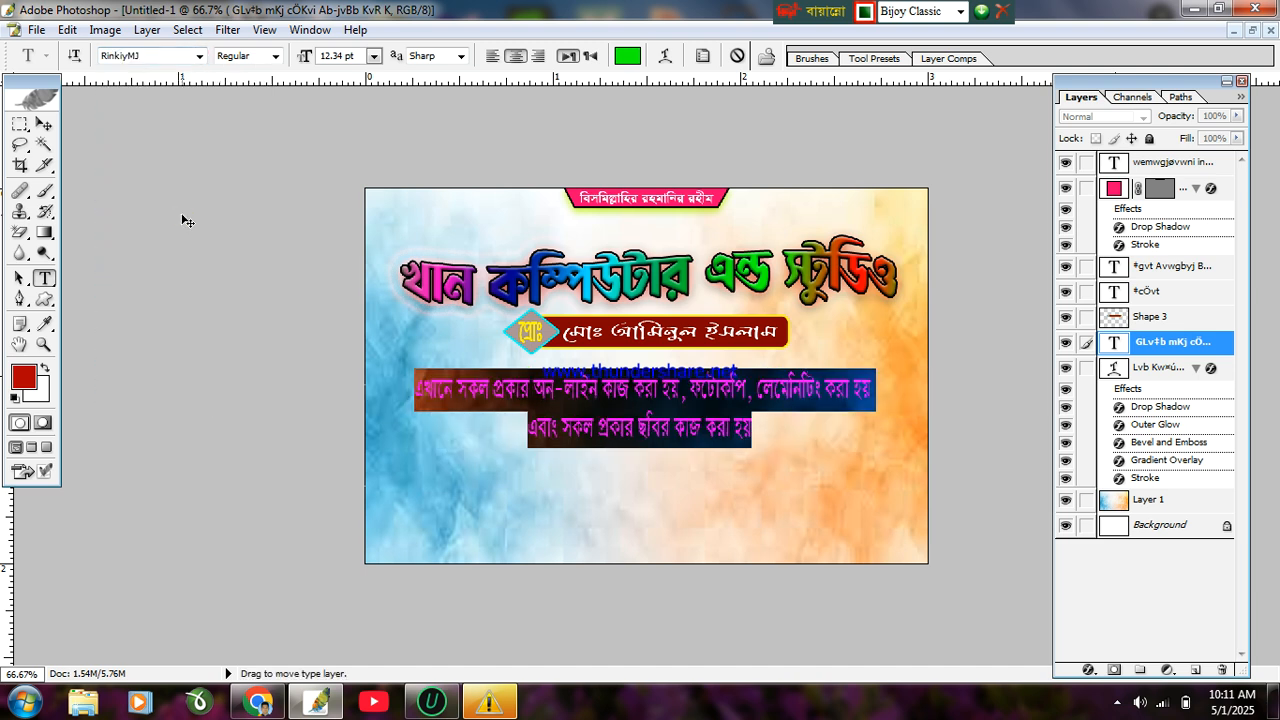
Step: Recolour the caption pure blue (0000FF) in the Color Picker after trying several greens
click(627, 57)
drag(697, 325, 502, 553)
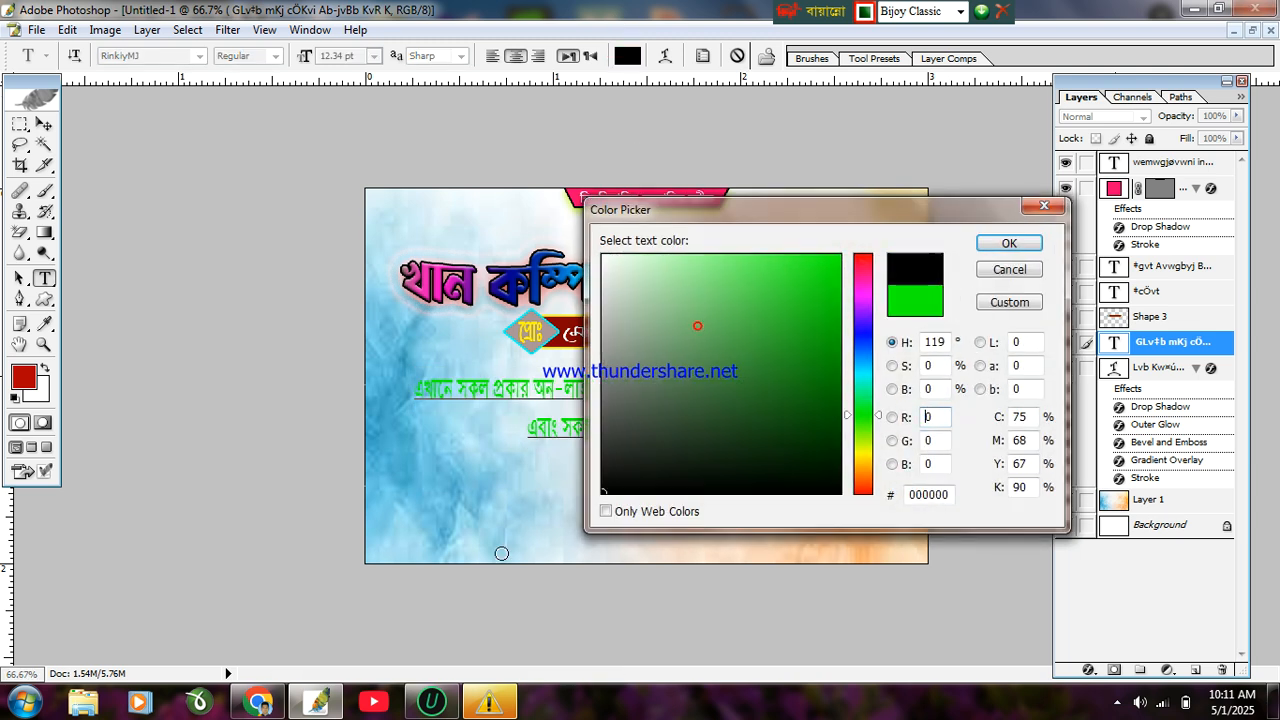
drag(872, 308, 886, 200)
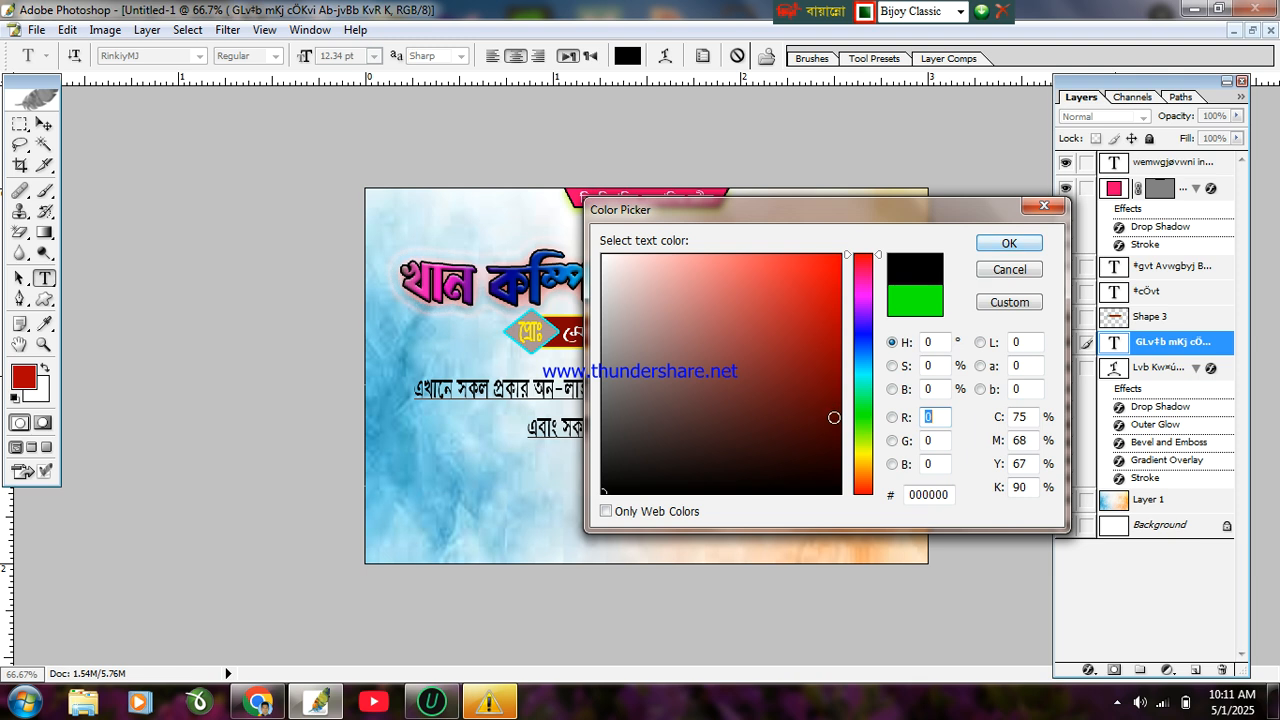
click(858, 458)
mouse_move(858, 462)
mouse_down()
mouse_move(872, 411)
mouse_move(872, 425)
mouse_move(918, 397)
mouse_up()
click(832, 389)
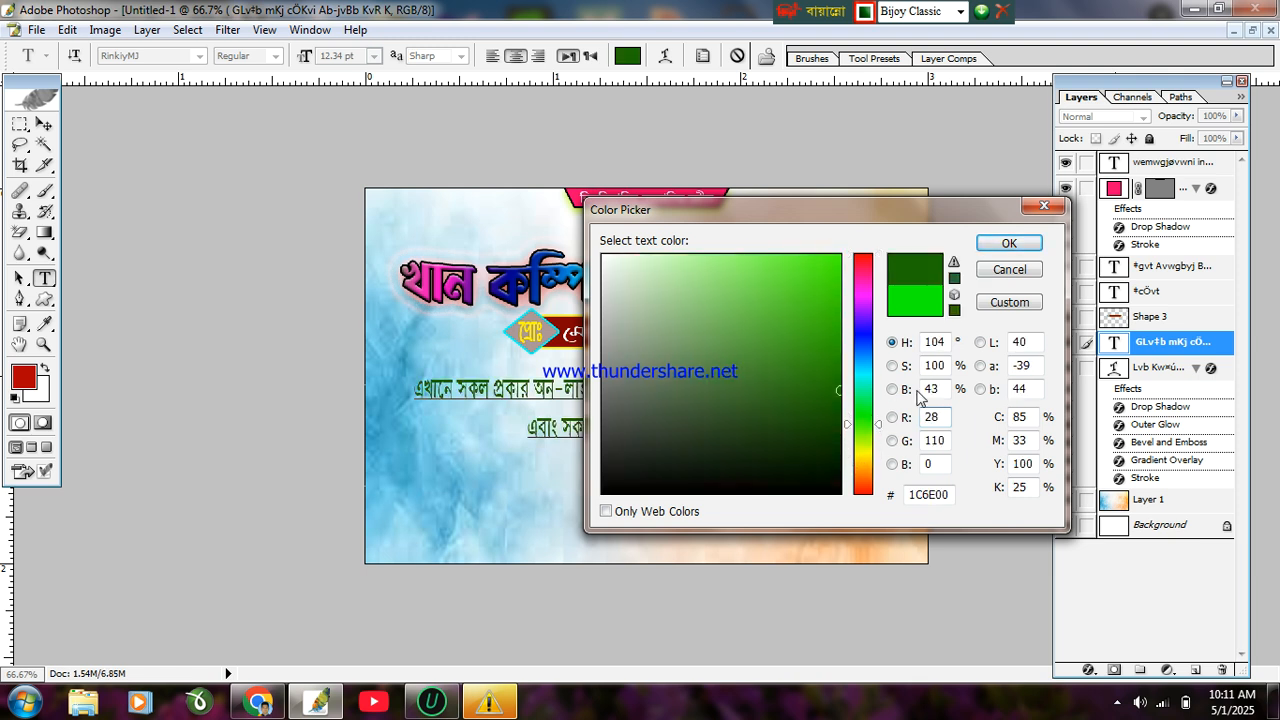
drag(838, 345, 838, 293)
mouse_move(808, 340)
mouse_down()
mouse_move(843, 437)
mouse_move(870, 334)
mouse_up()
click(866, 414)
drag(823, 263, 929, 222)
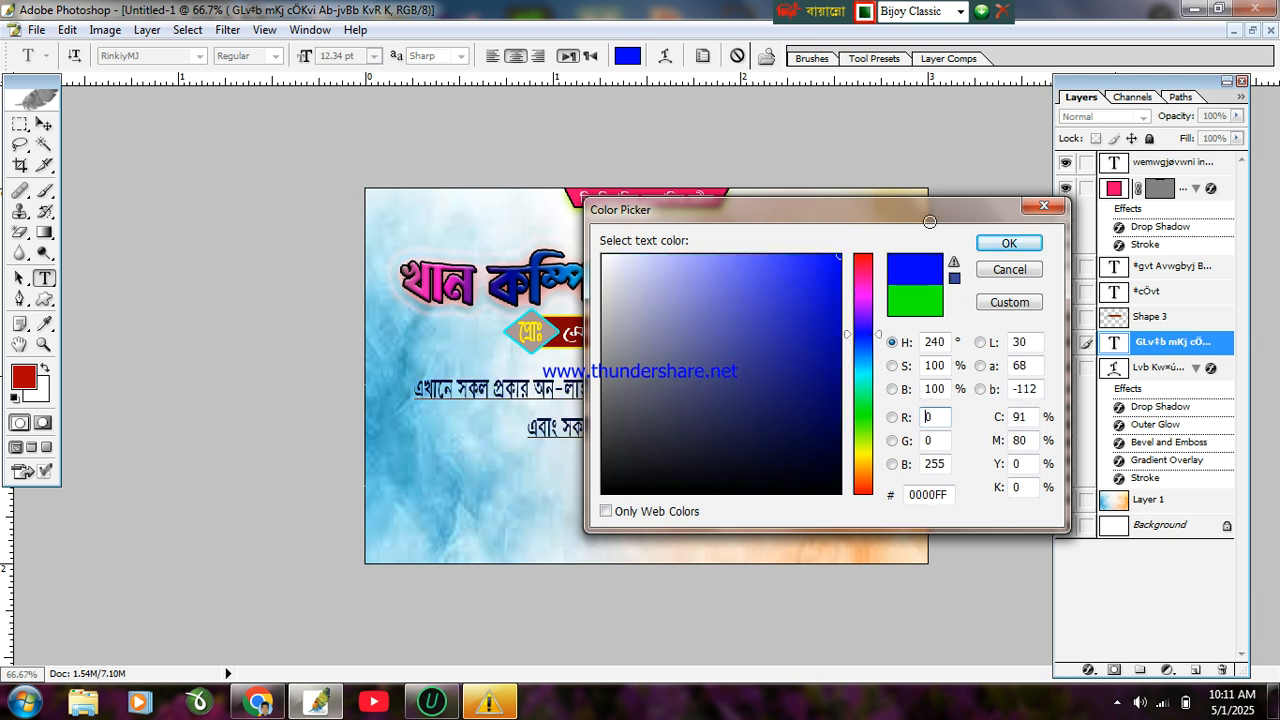
click(1010, 243)
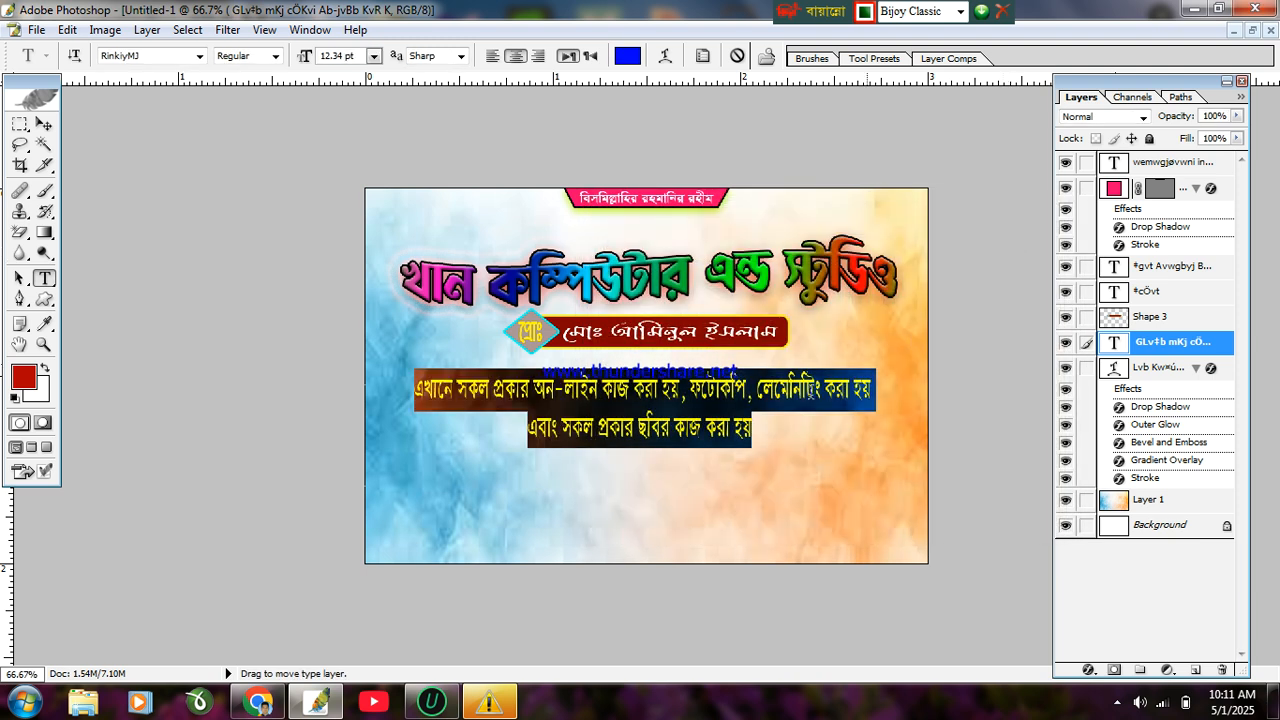
Step: End the caption's second line with a danda (।) and open its layer style settings
click(748, 428)
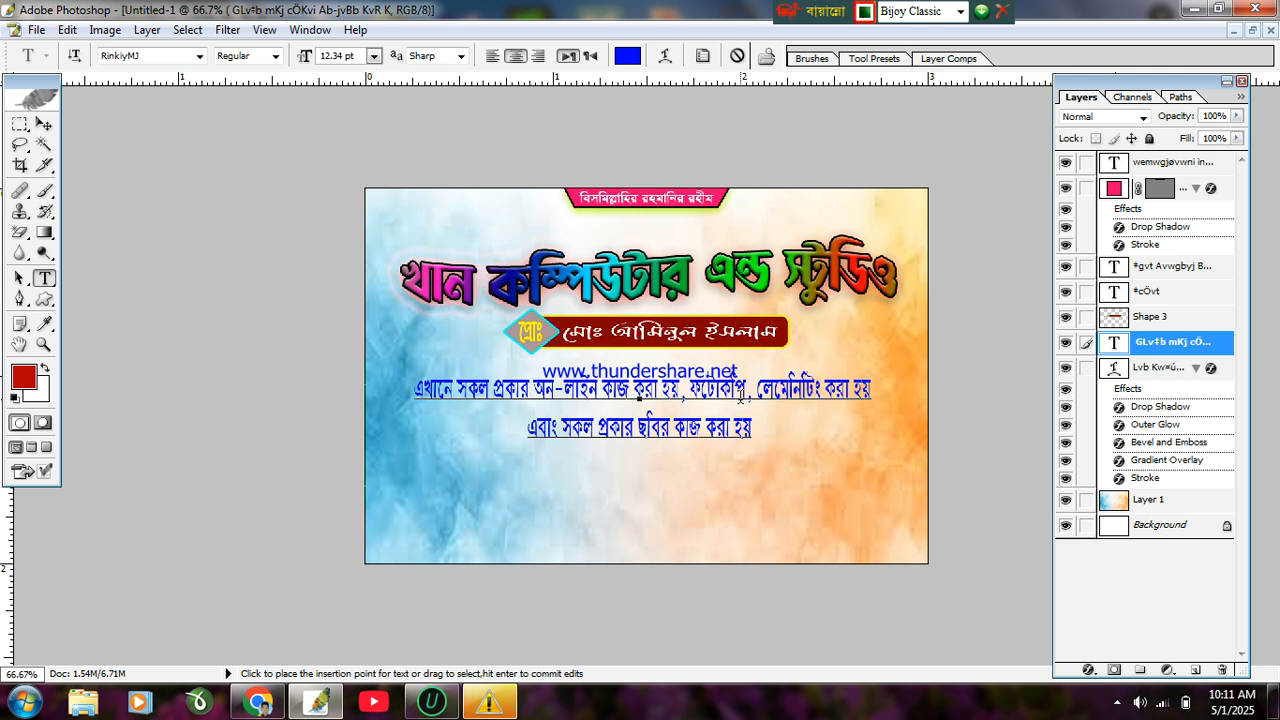
text(|)
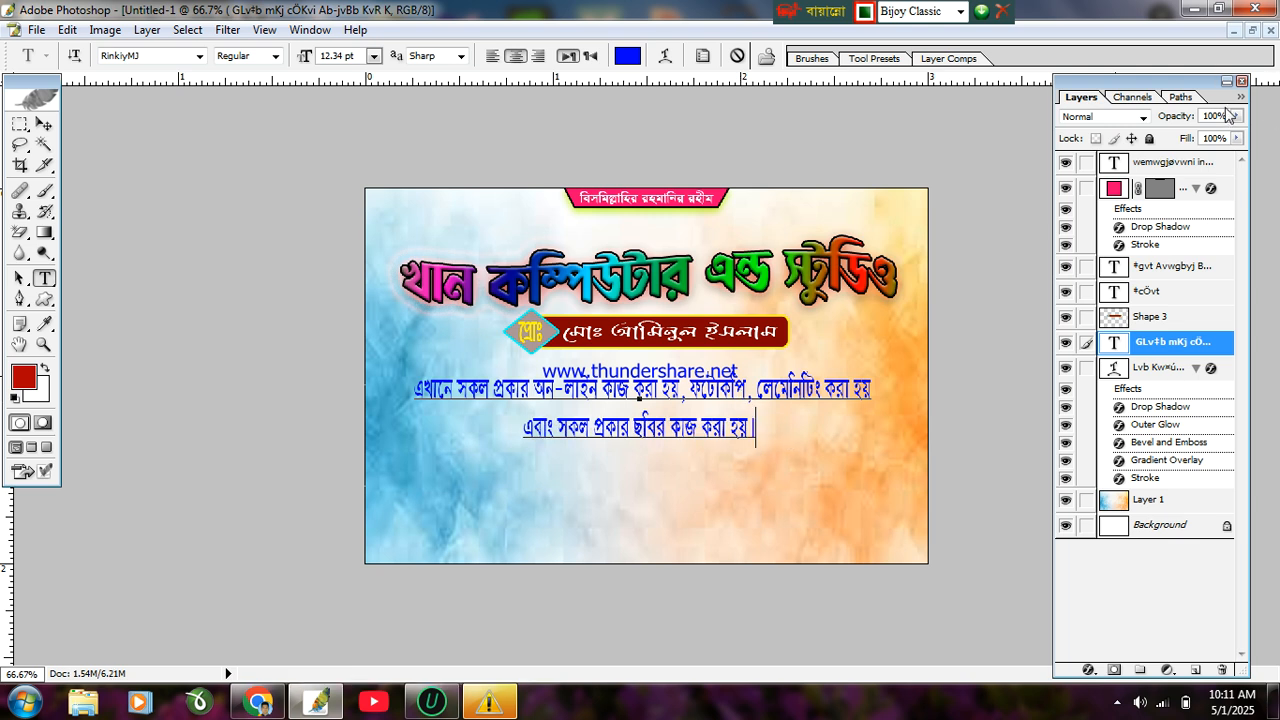
click(1241, 97)
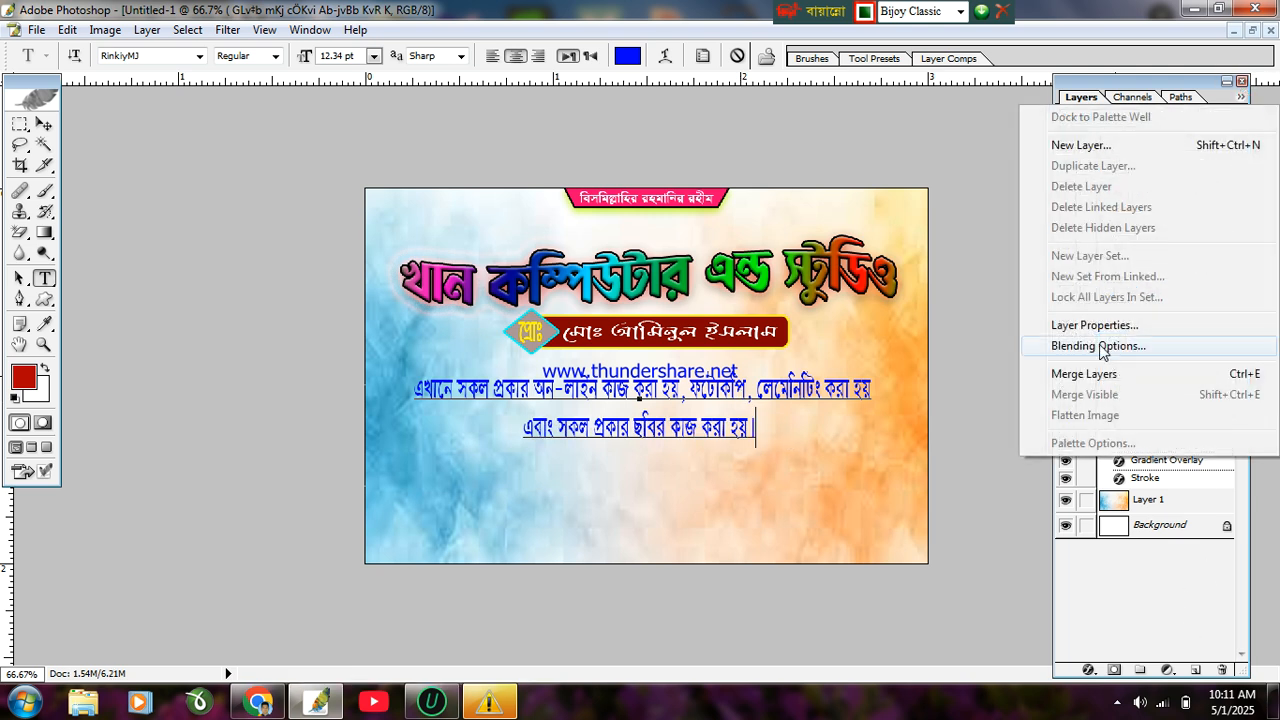
click(1095, 345)
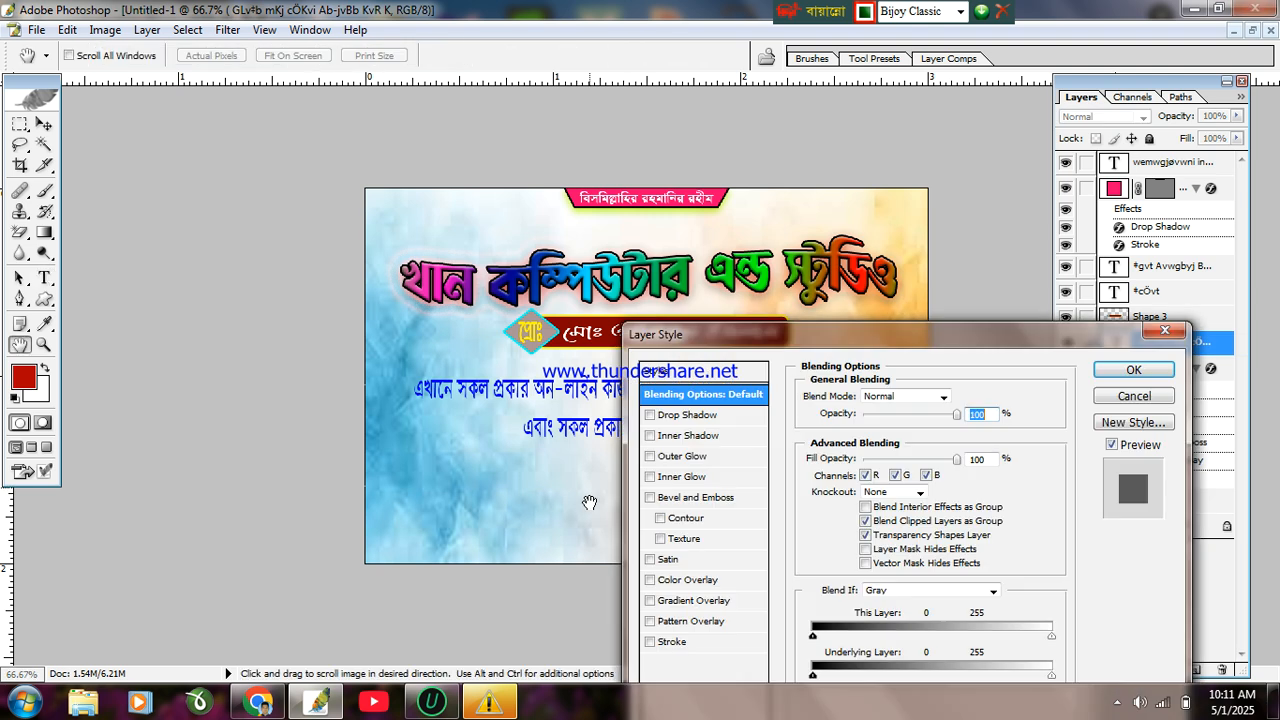
Step: Give the caption an Outer Glow with 23% noise, spread 29 and size 37
click(669, 416)
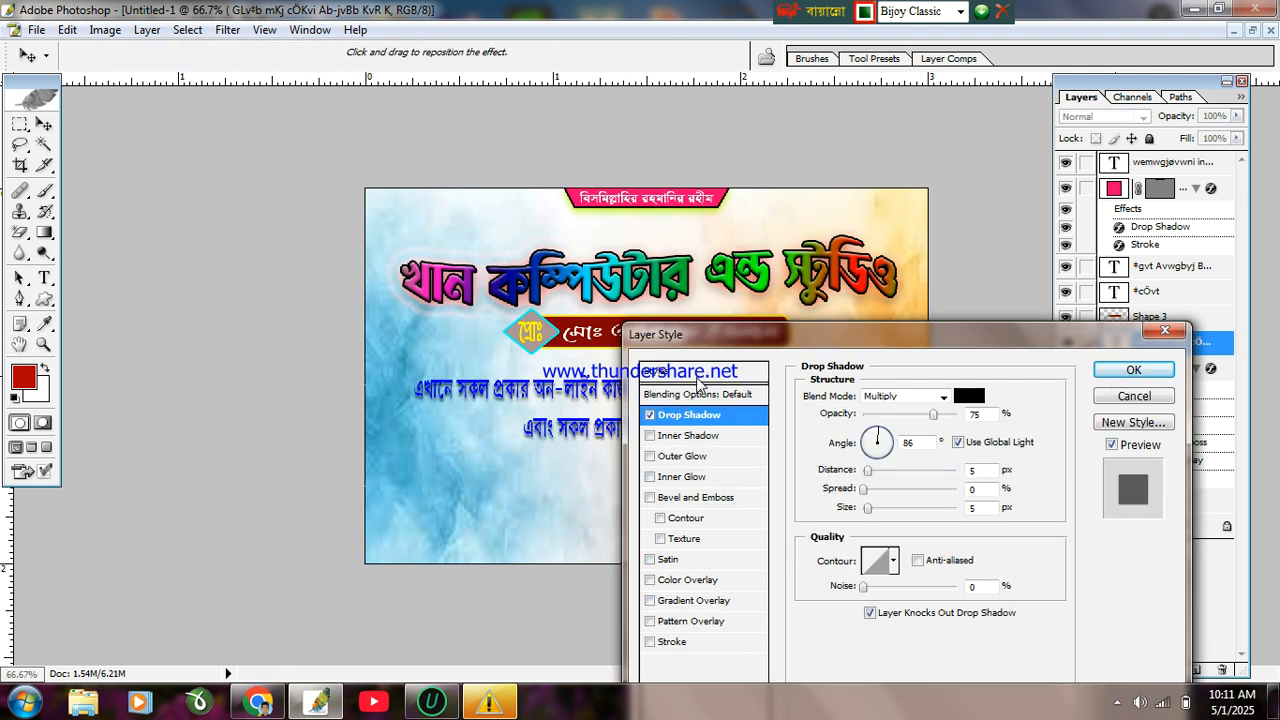
click(650, 415)
click(651, 456)
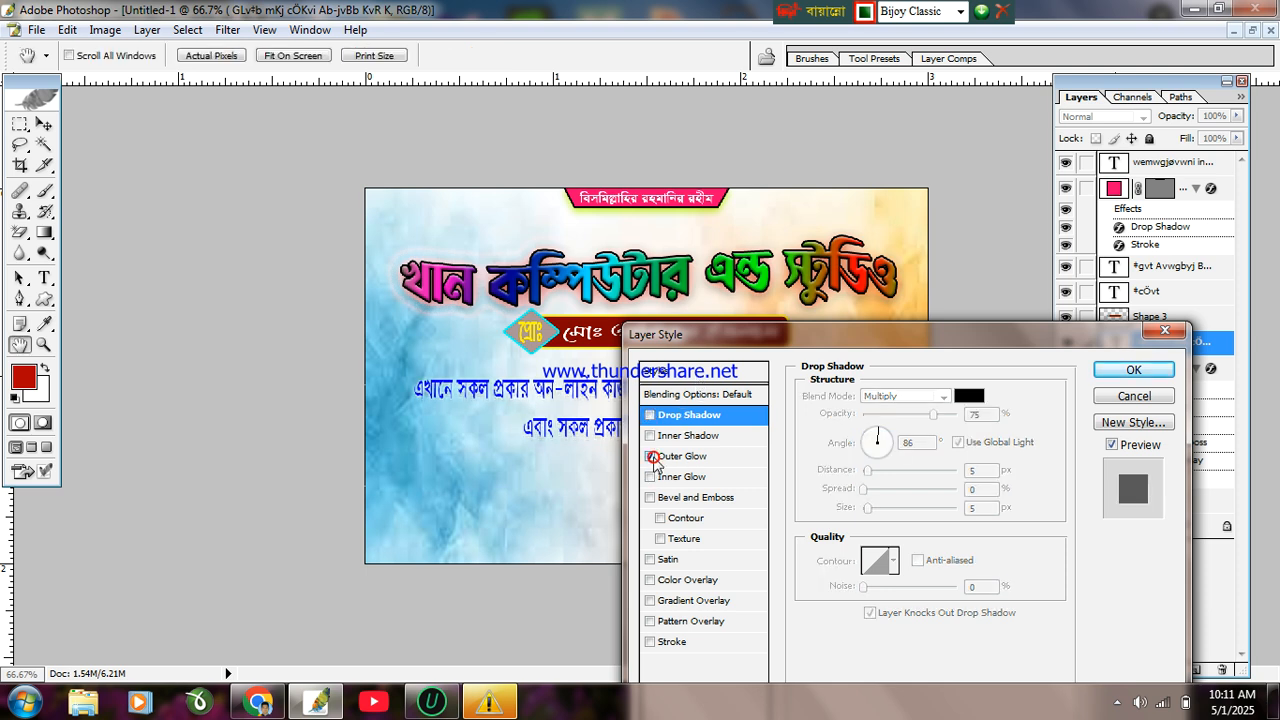
click(651, 456)
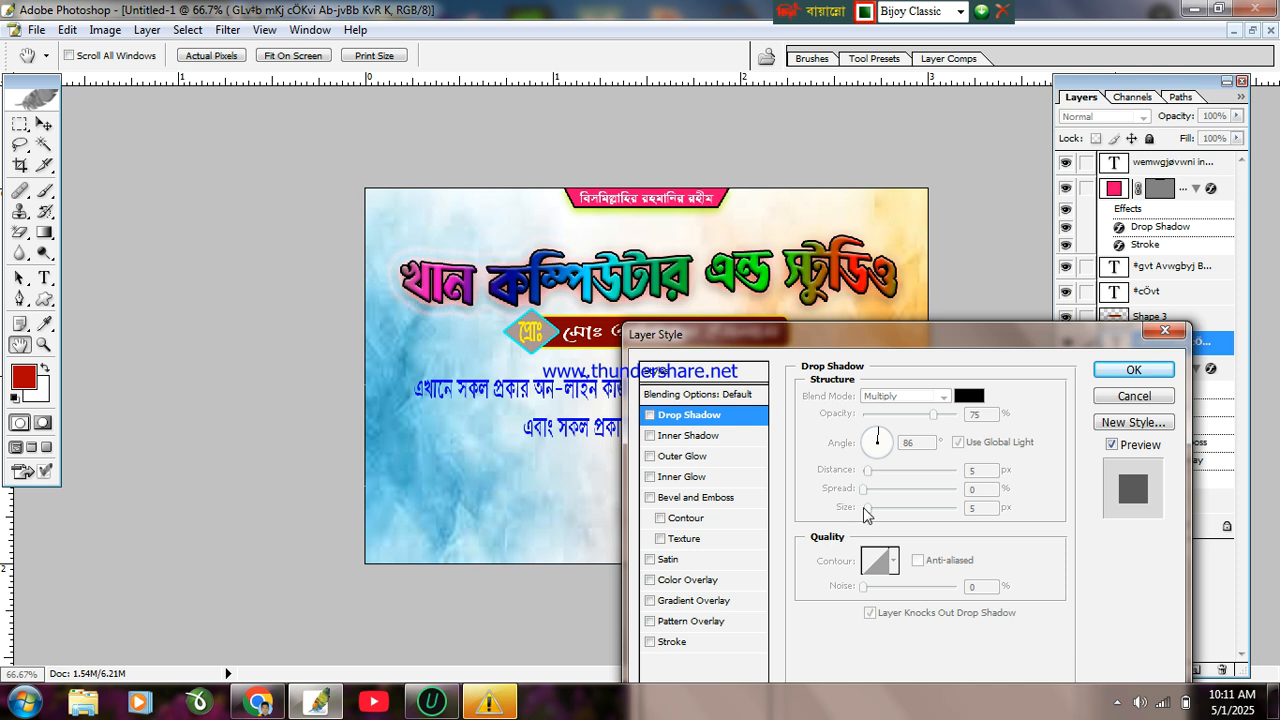
click(687, 459)
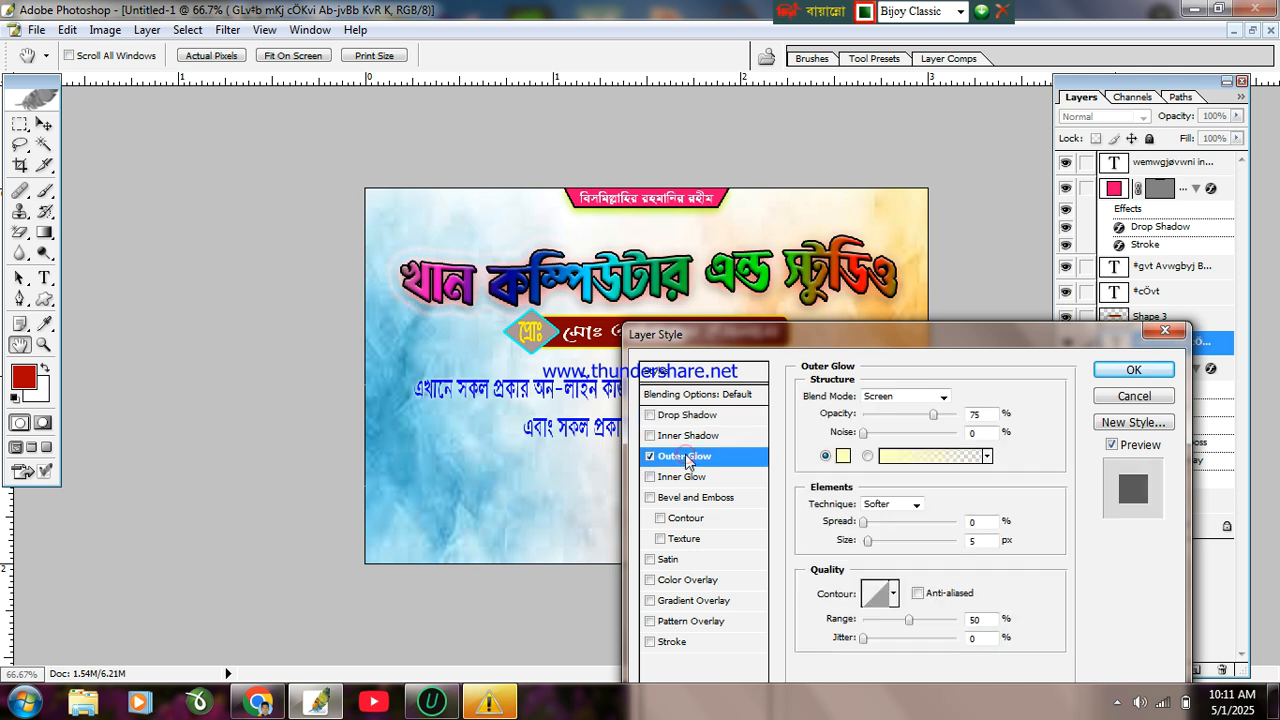
drag(866, 433, 885, 433)
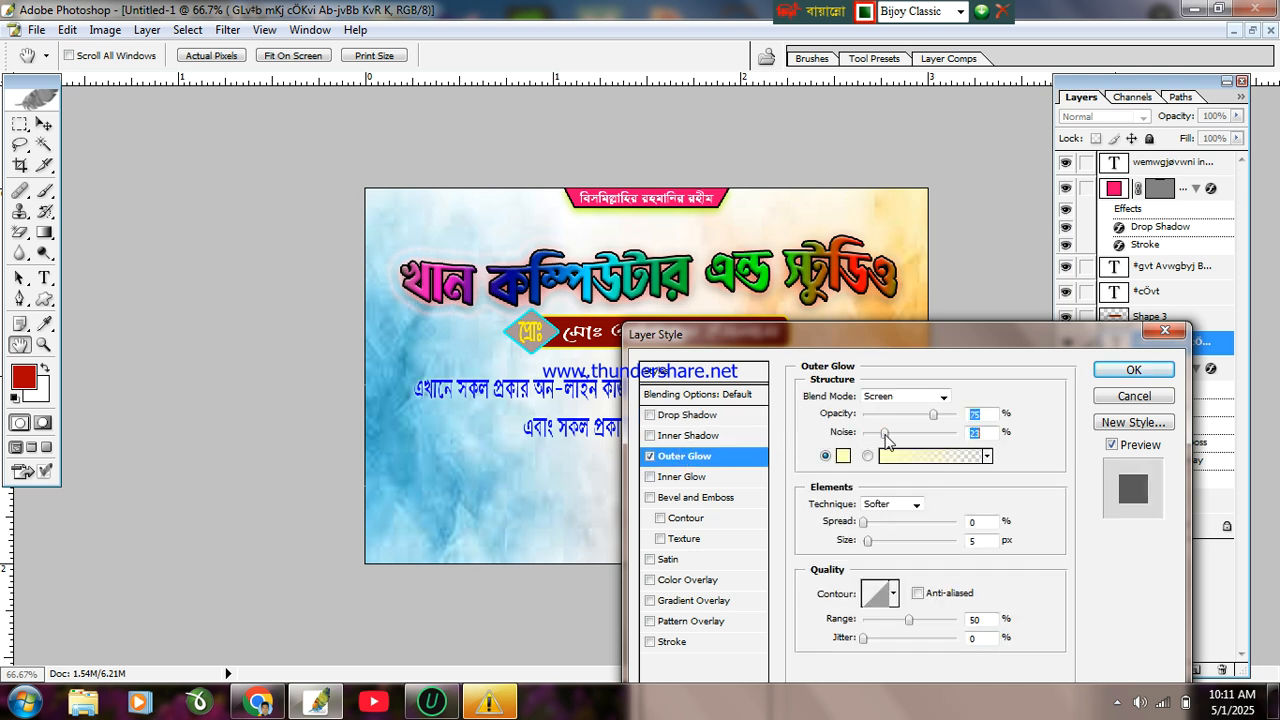
drag(866, 521, 875, 548)
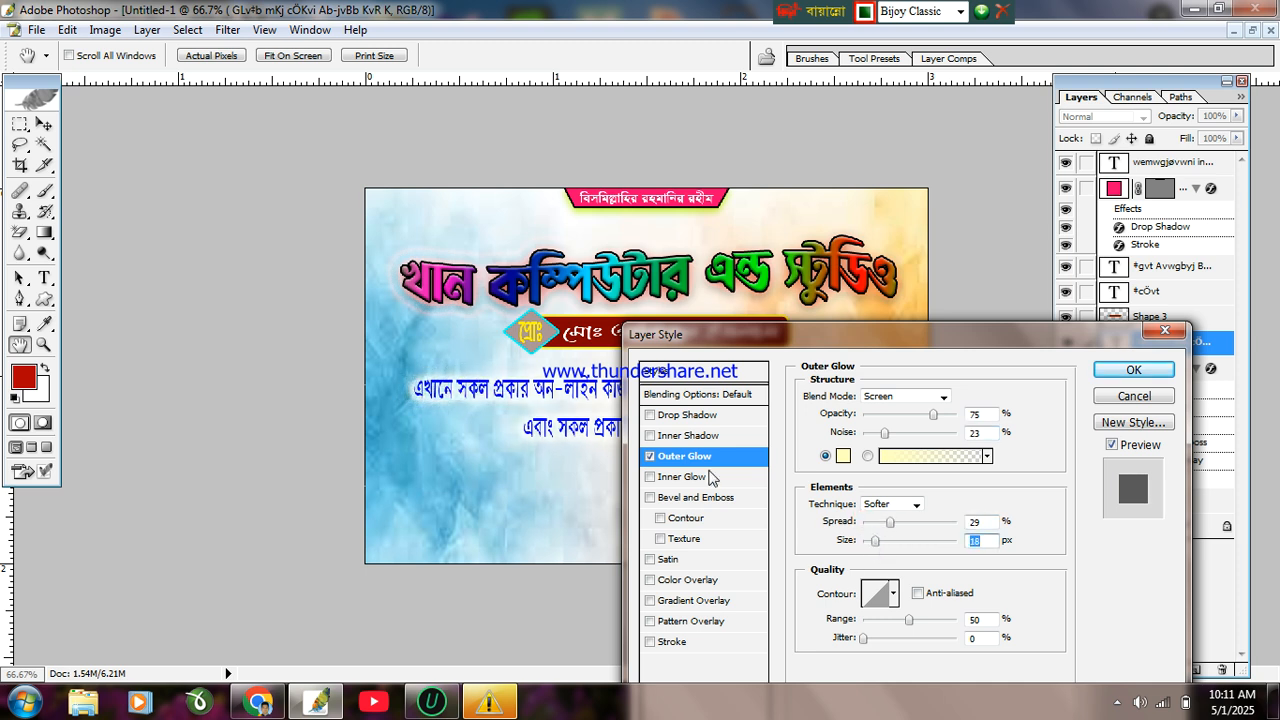
click(1118, 369)
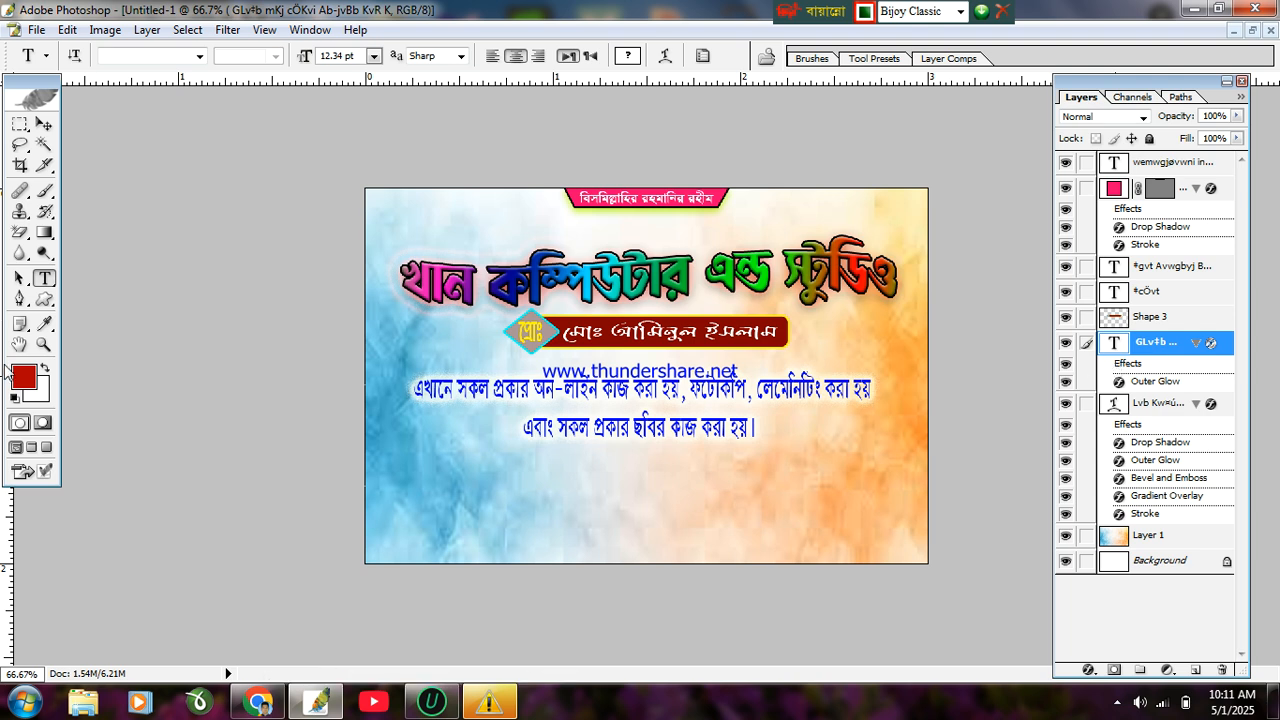
Step: Draw a red rectangle (Shape 4) along the banner's bottom edge and fit the view on screen
click(44, 298)
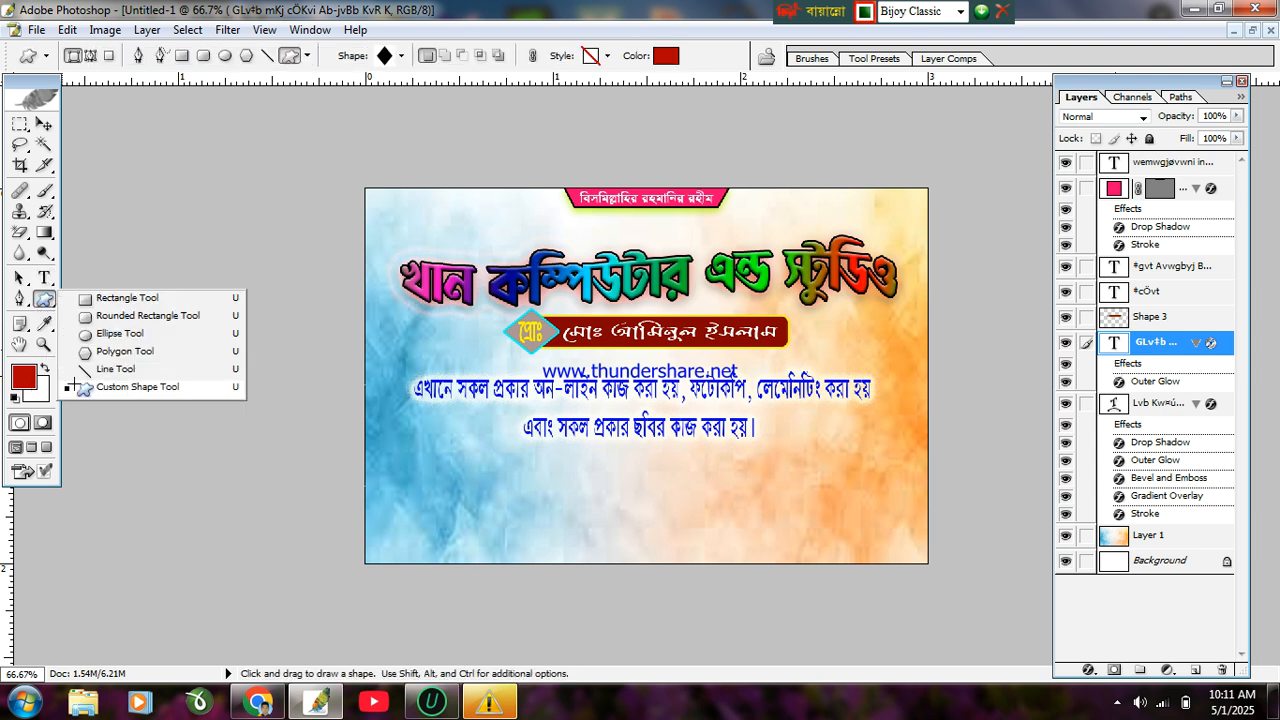
click(120, 298)
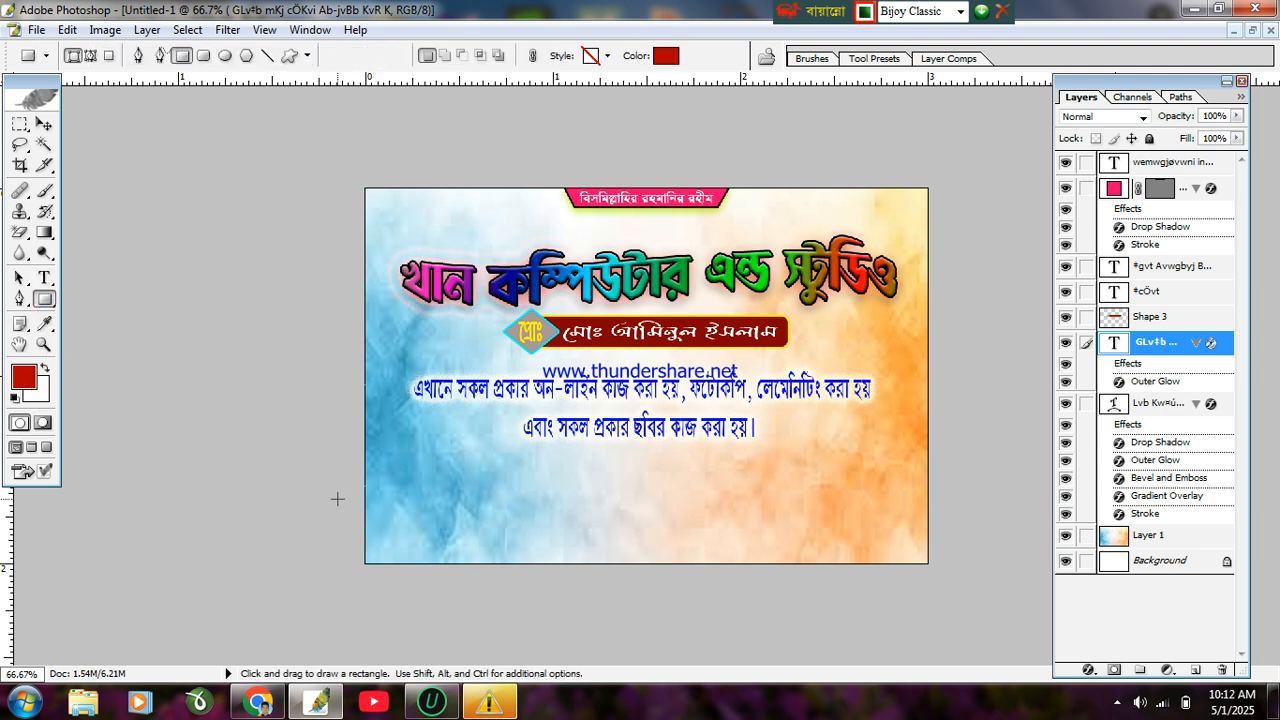
drag(345, 522, 951, 592)
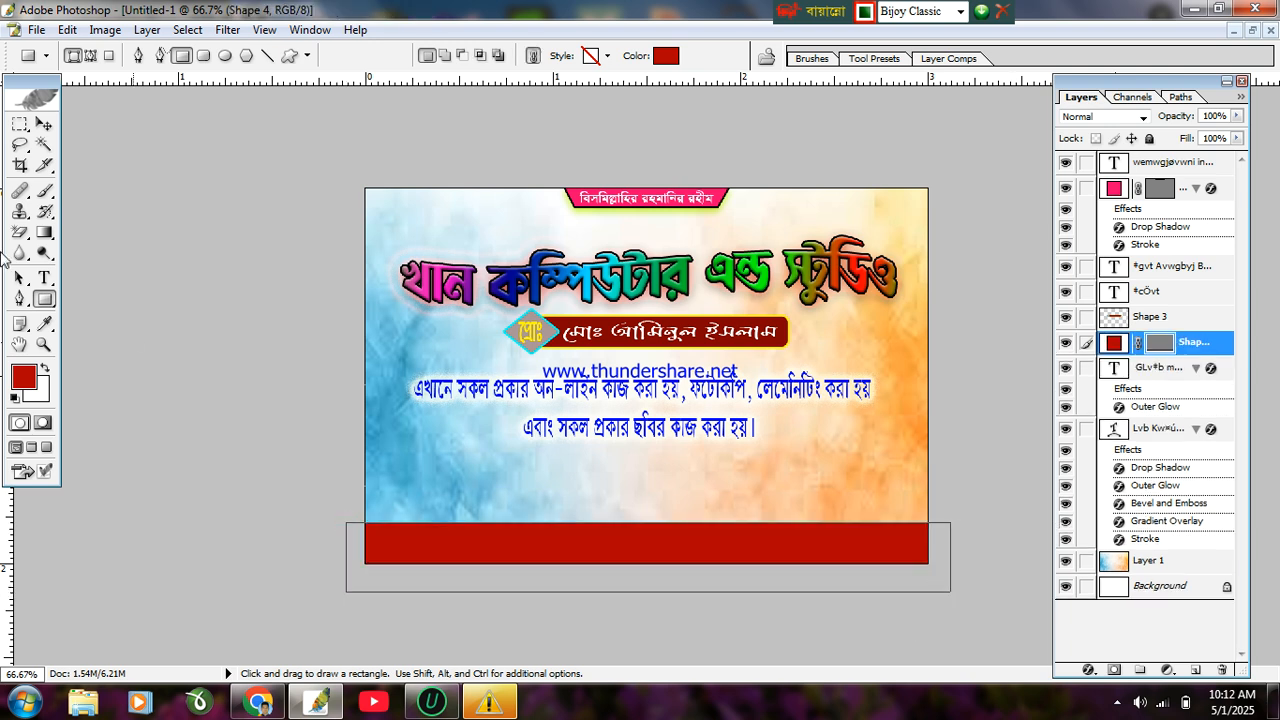
click(44, 123)
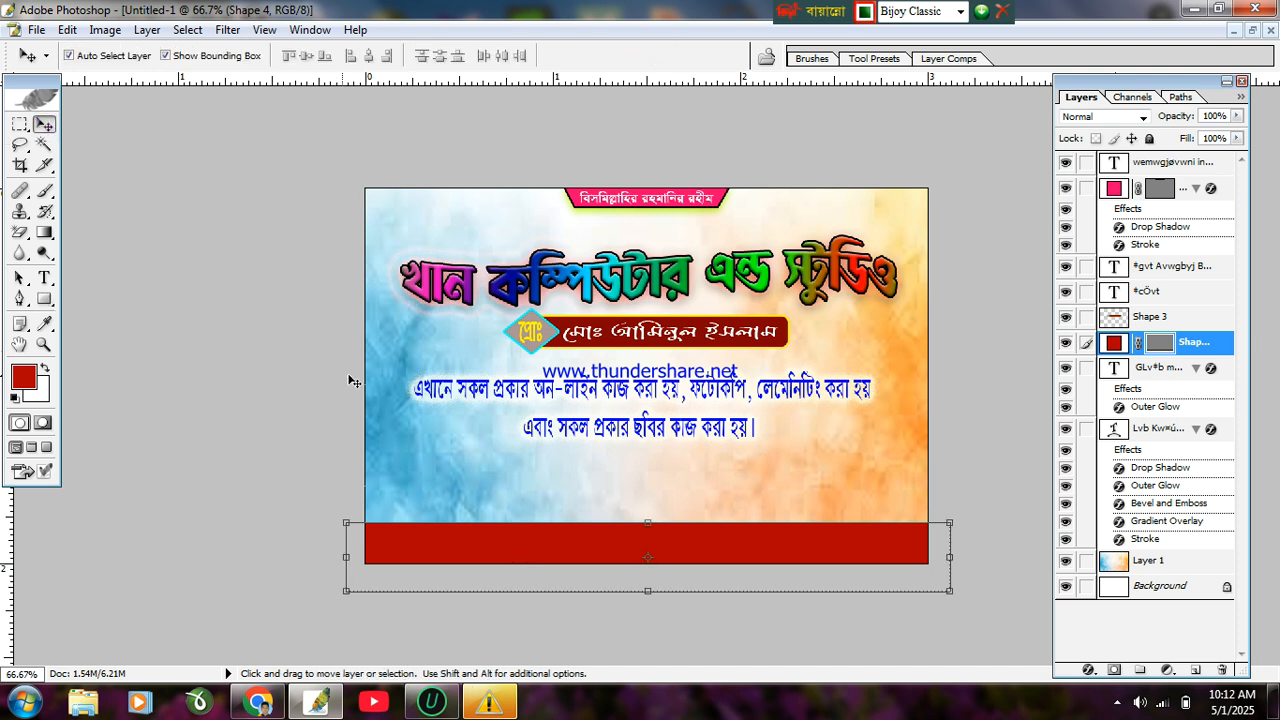
key(ctrl+0)
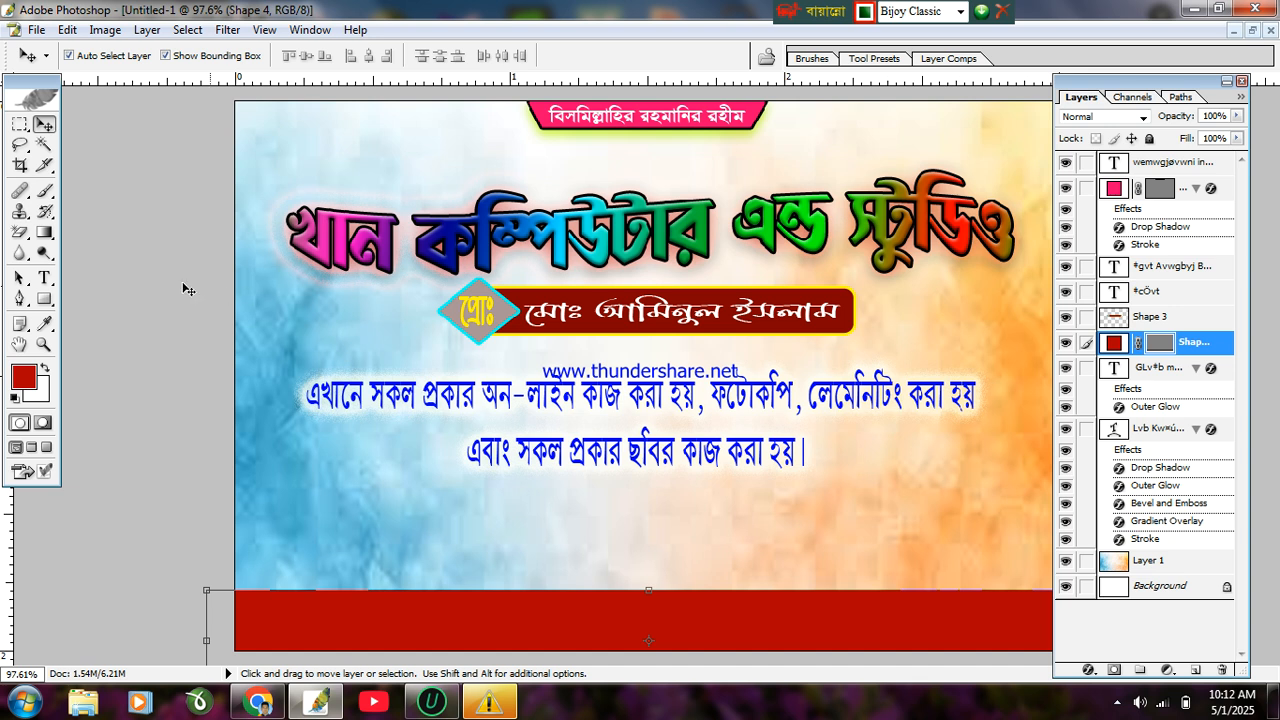
click(43, 299)
Step: Draw a small white circle (Shape 5) on the red bar's left end
click(110, 333)
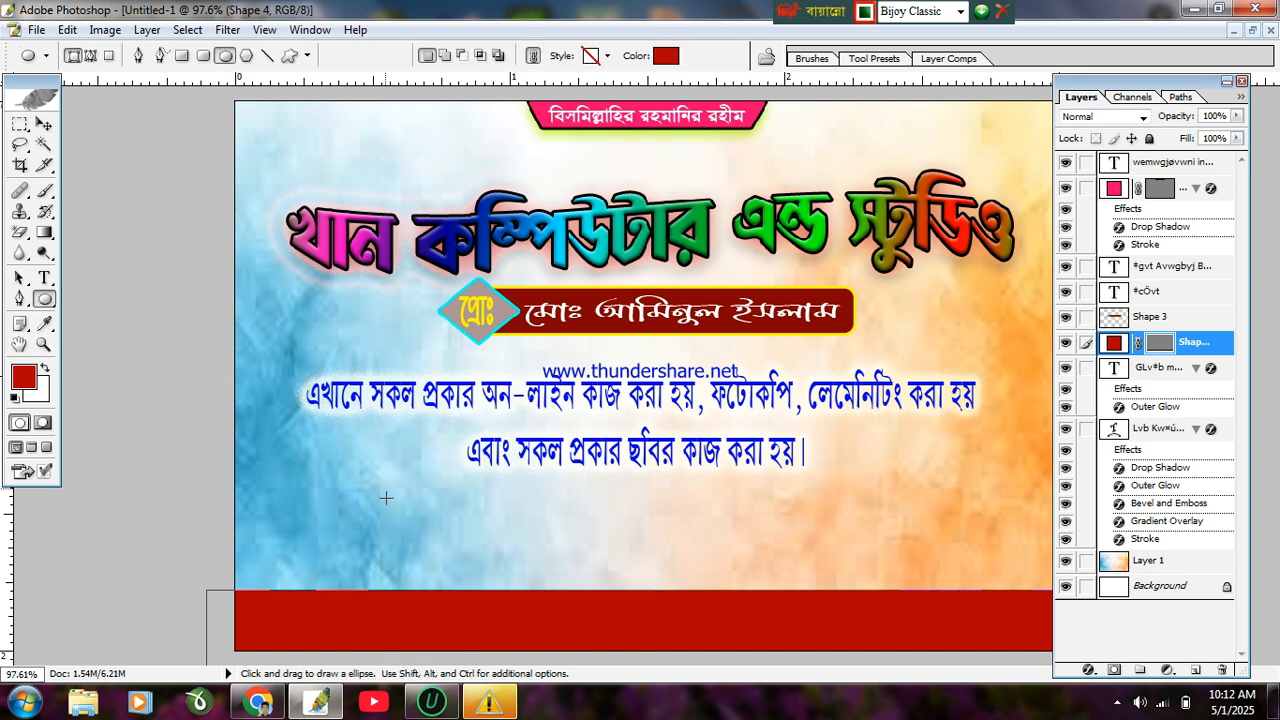
scroll(387, 467, down, 1)
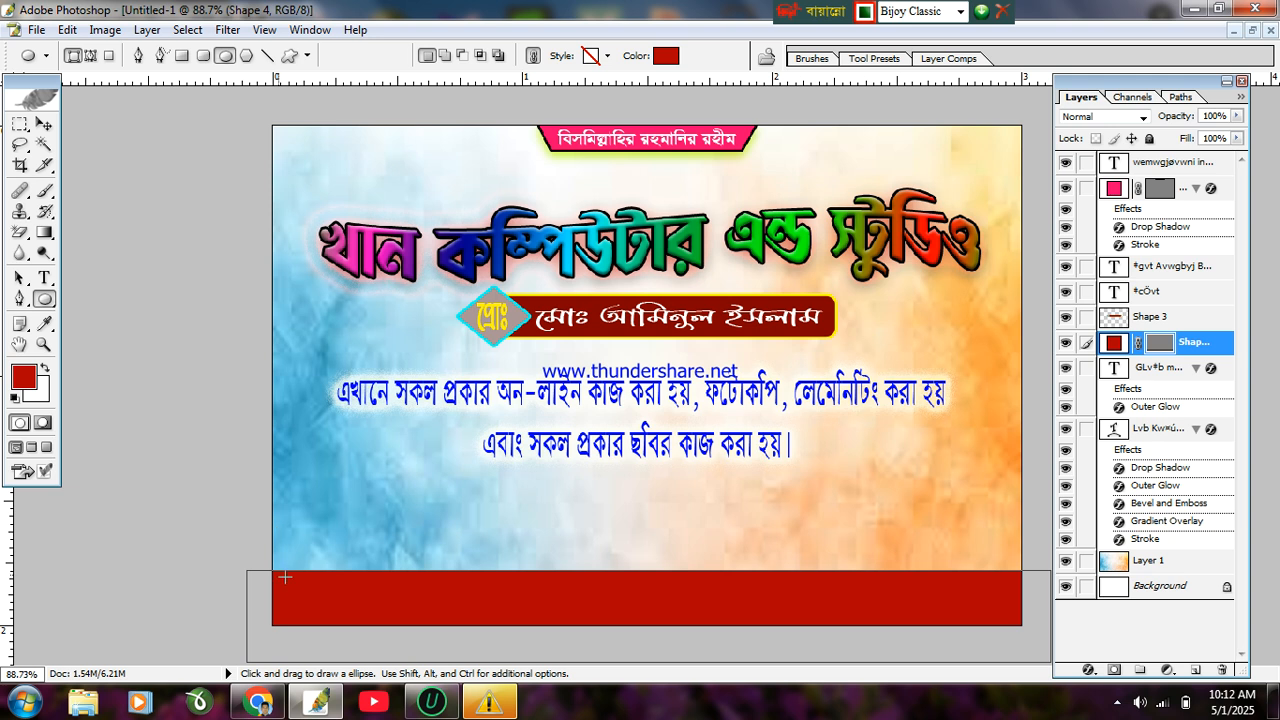
drag(285, 585, 324, 620)
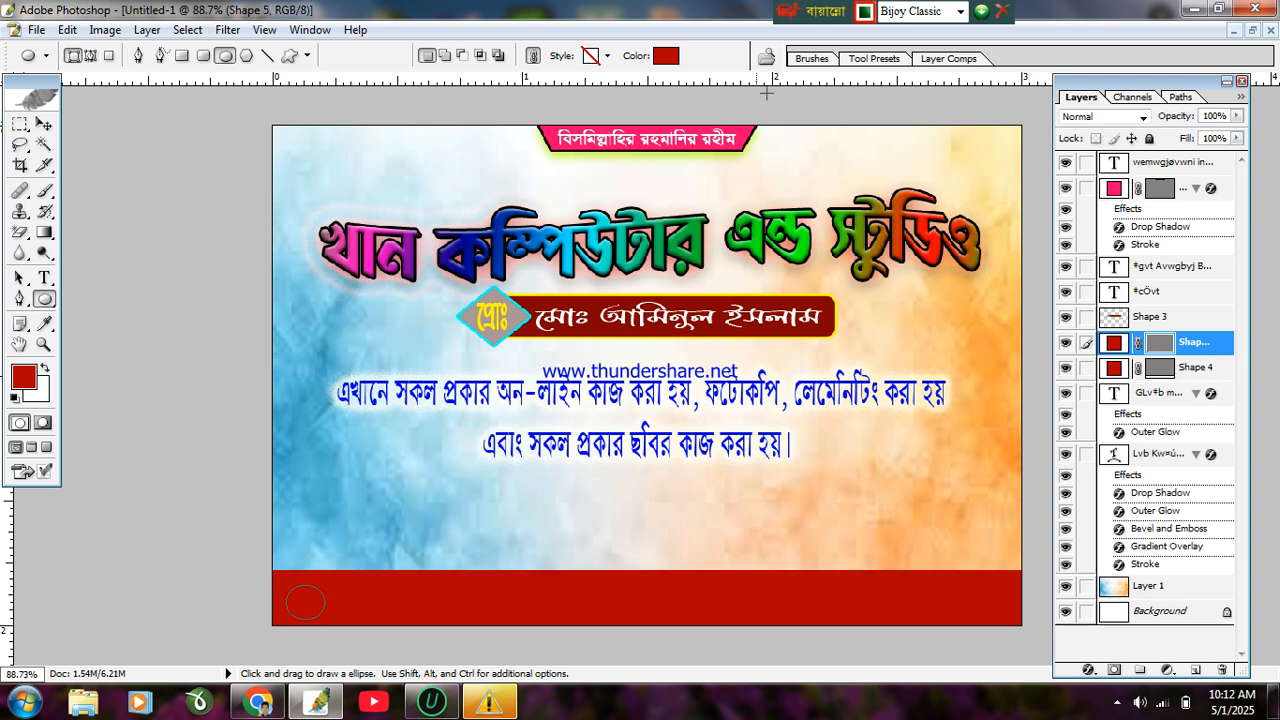
click(666, 55)
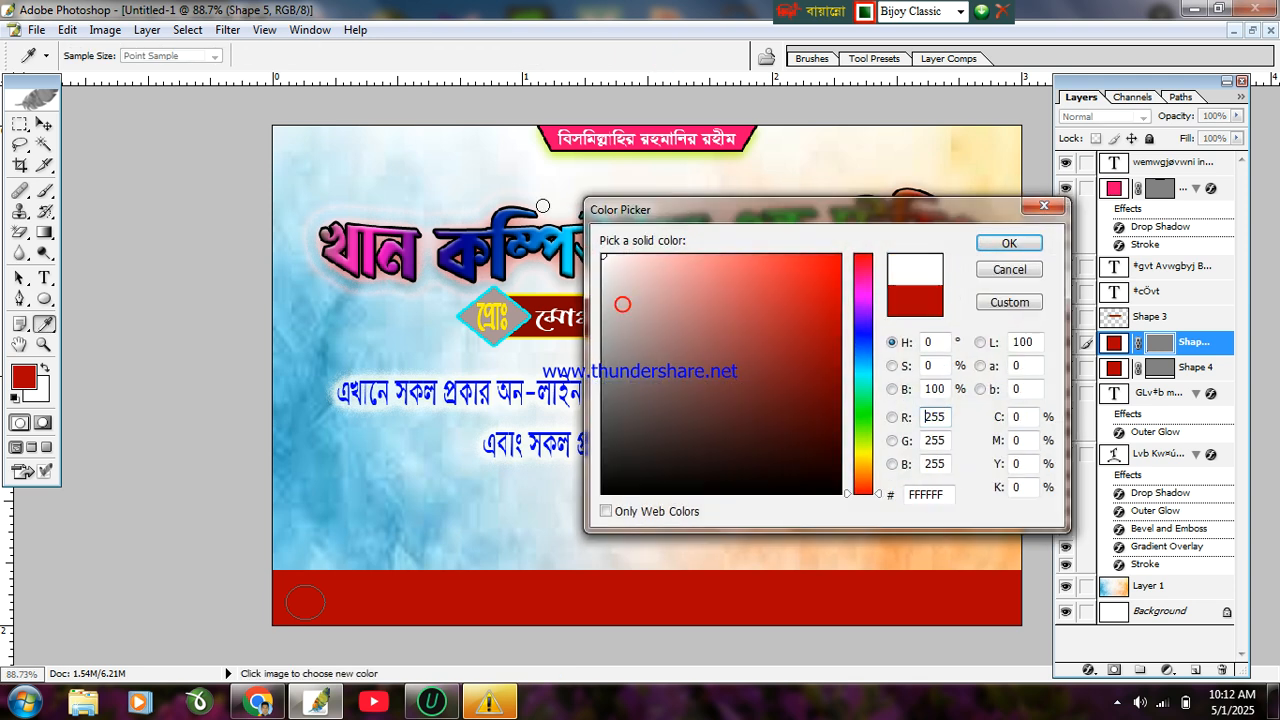
click(1009, 243)
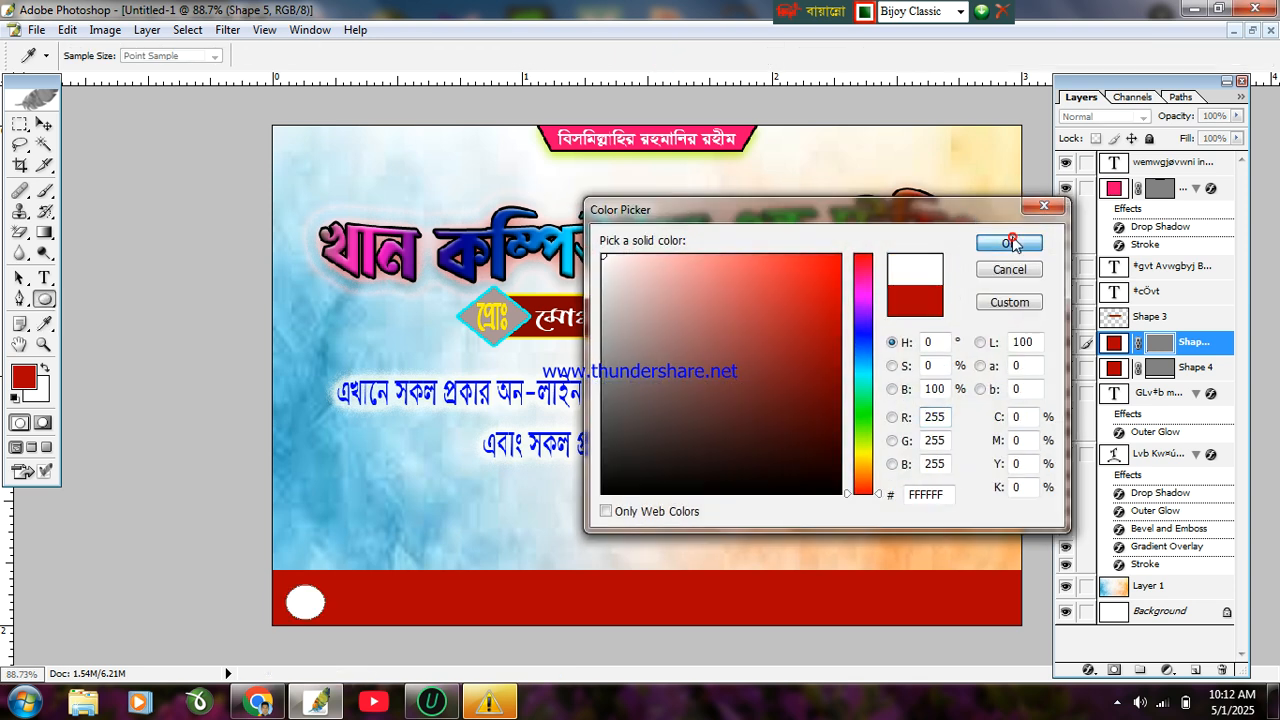
key(ctrl+0)
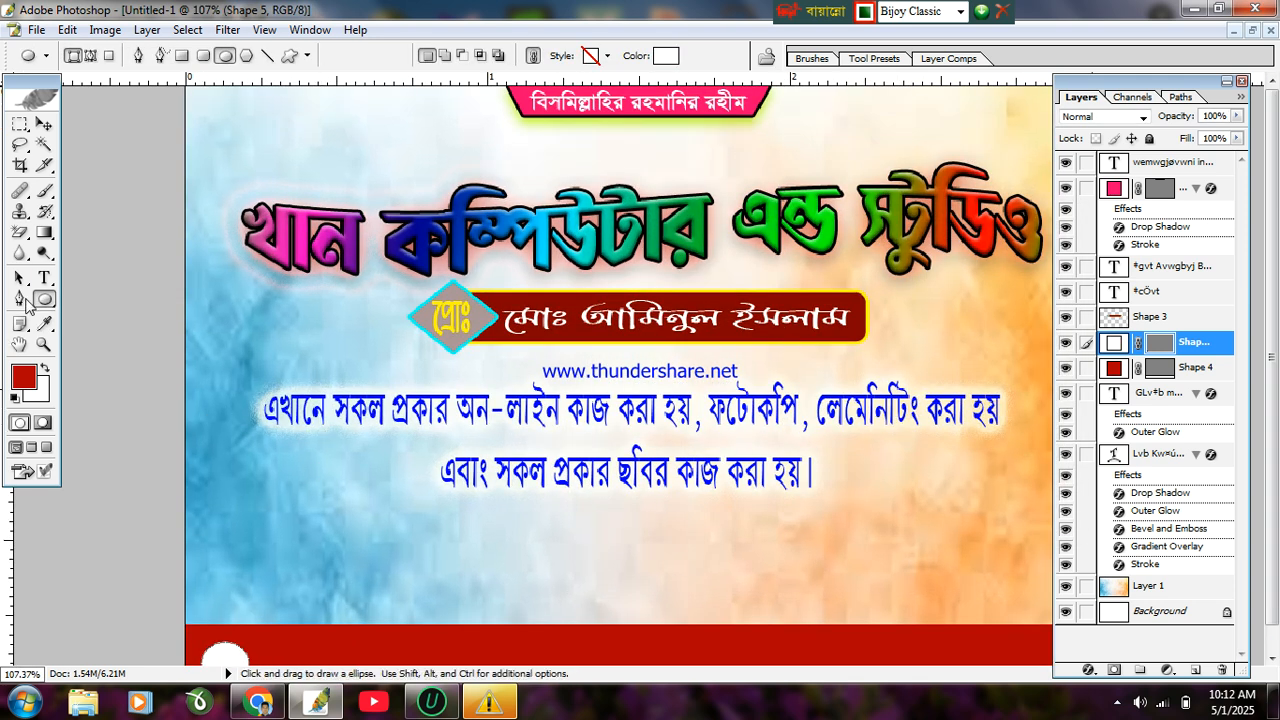
drag(44, 299, 100, 398)
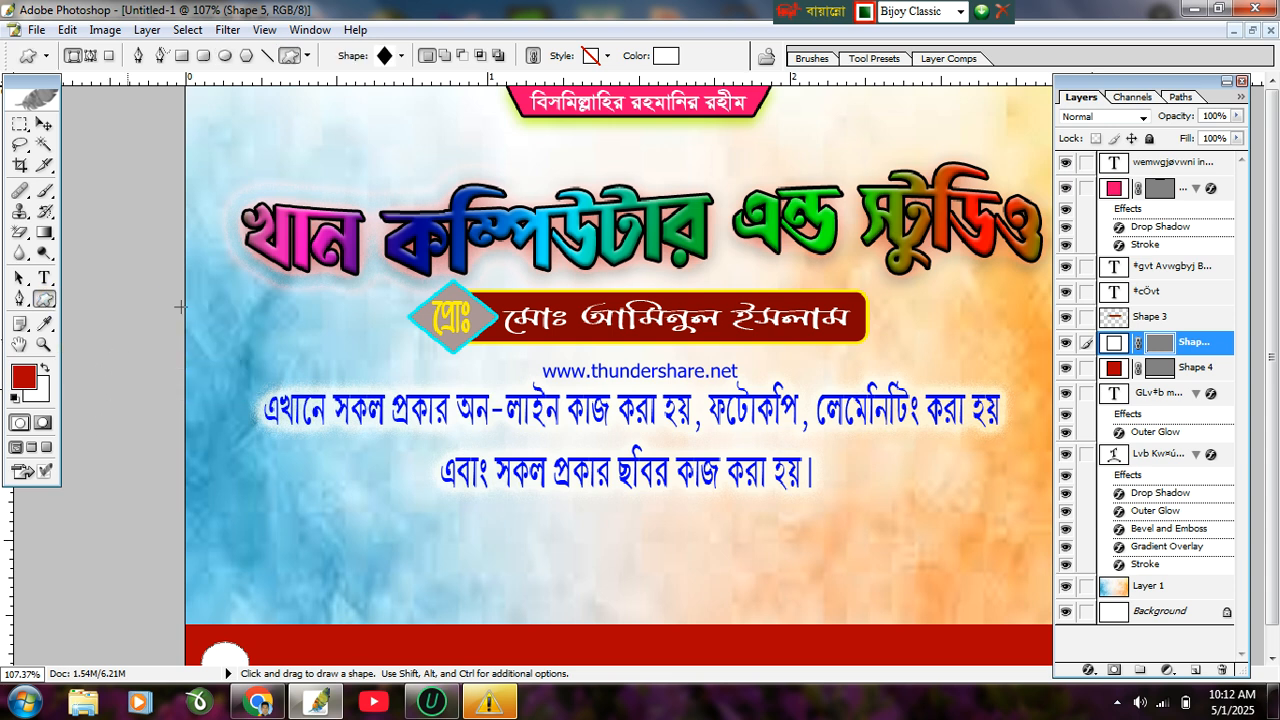
click(405, 53)
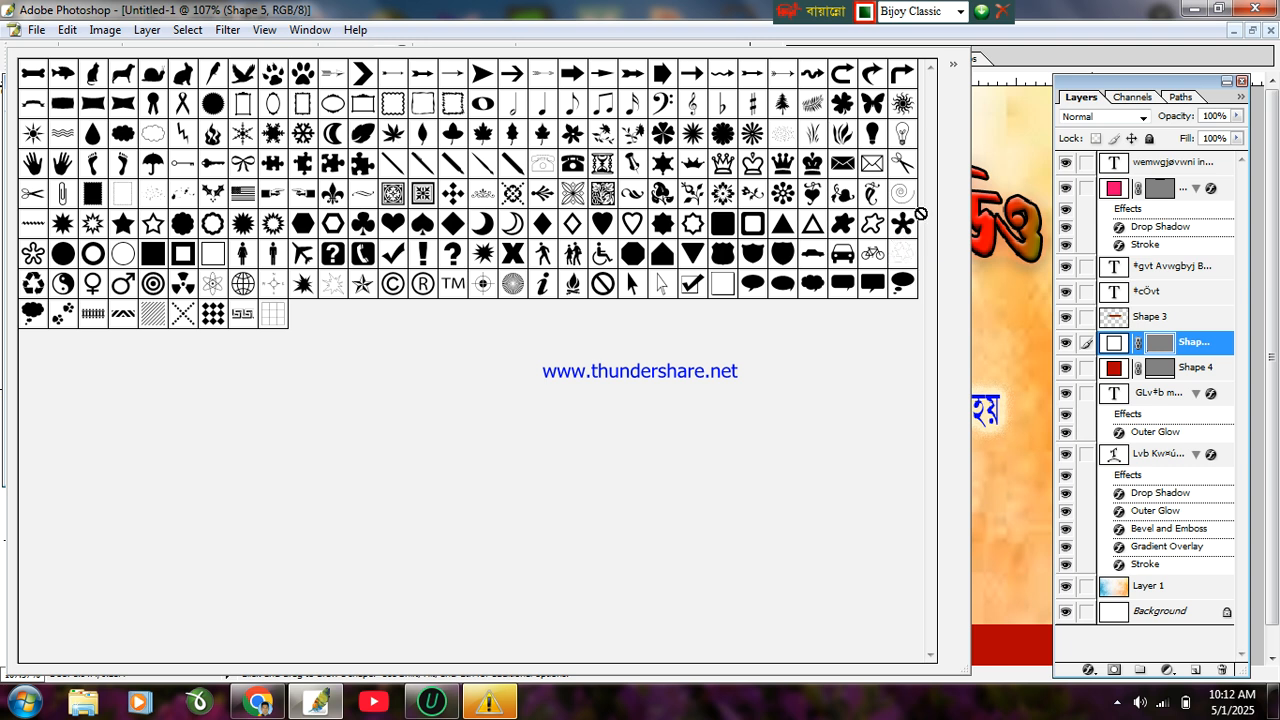
click(1115, 703)
click(1145, 577)
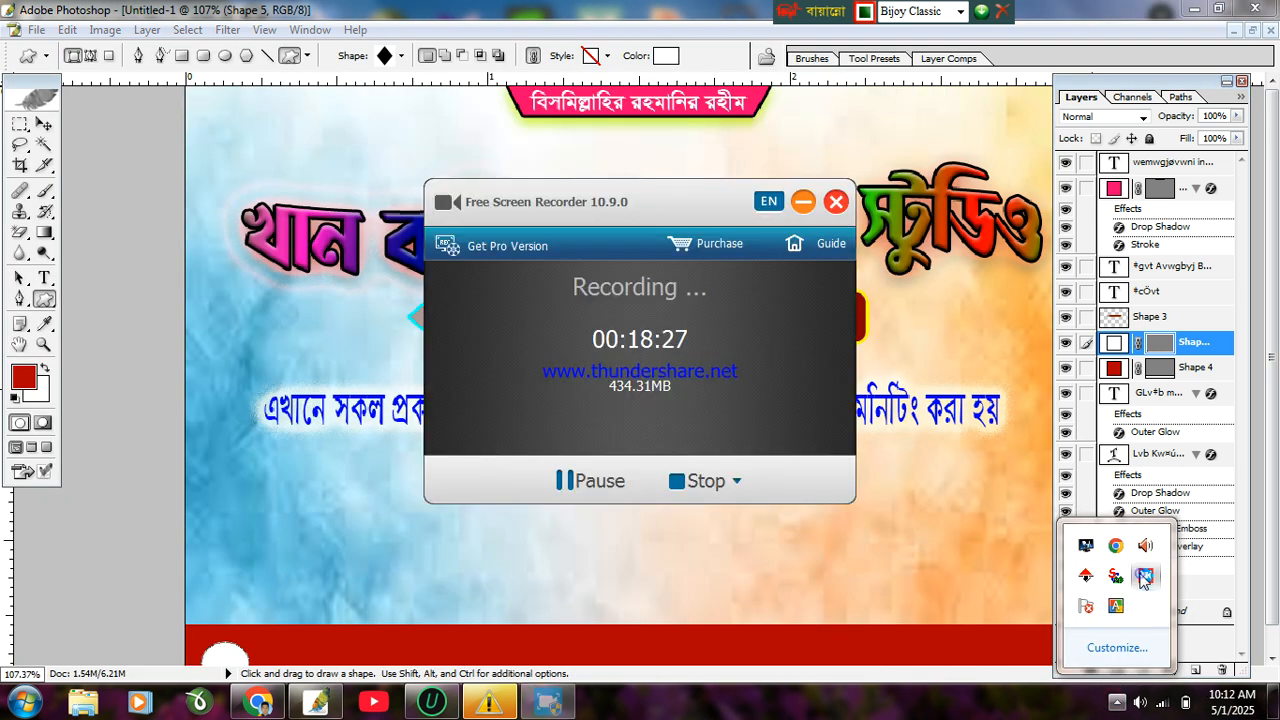